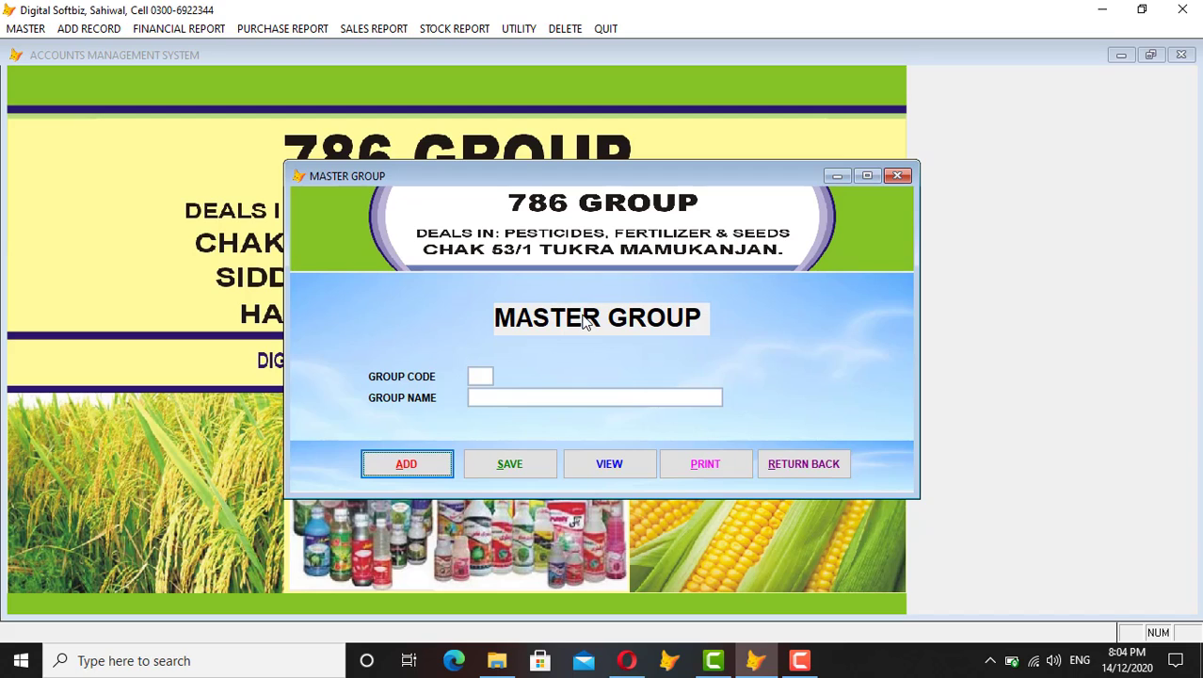
# Step: Open the master group list and review the cash and bank, payable and receivable groups with their codes
pyautogui.click(616, 463)
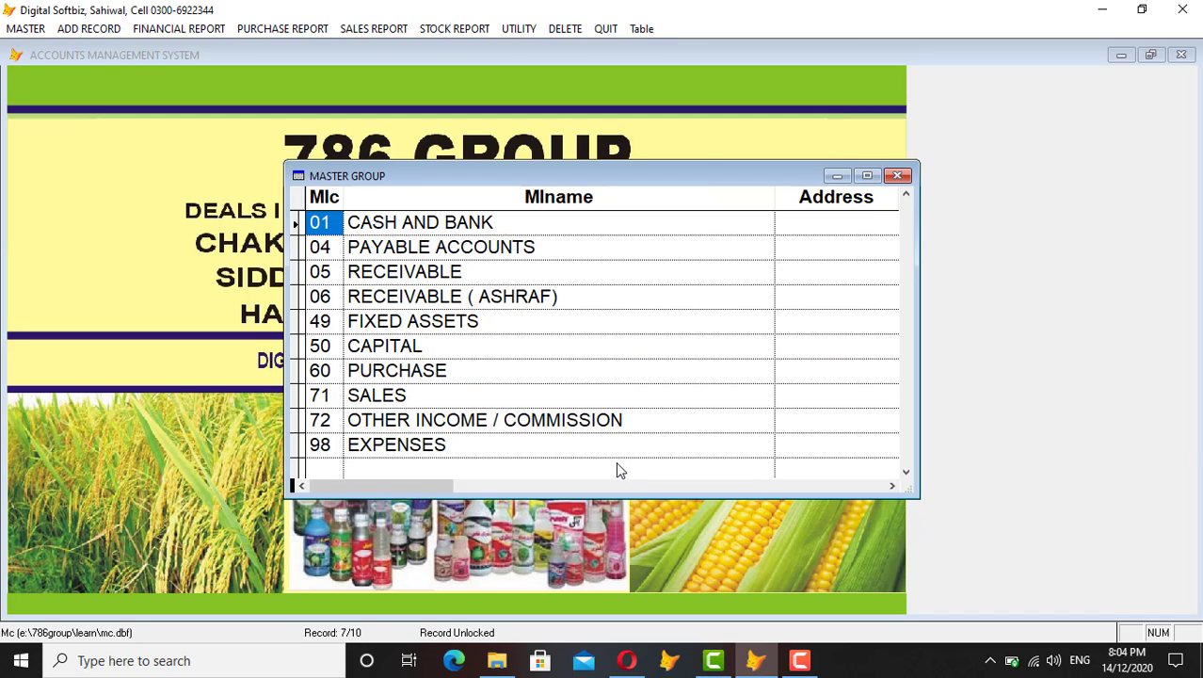
pyautogui.click(435, 236)
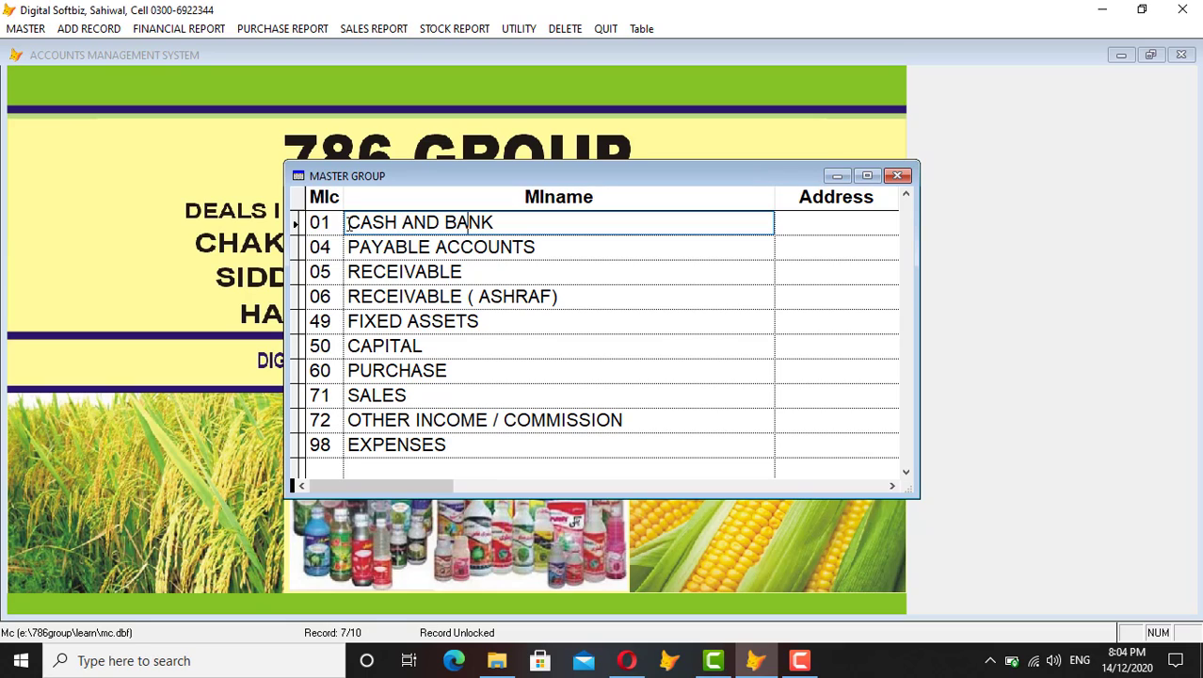
pyautogui.click(384, 243)
pyautogui.click(335, 246)
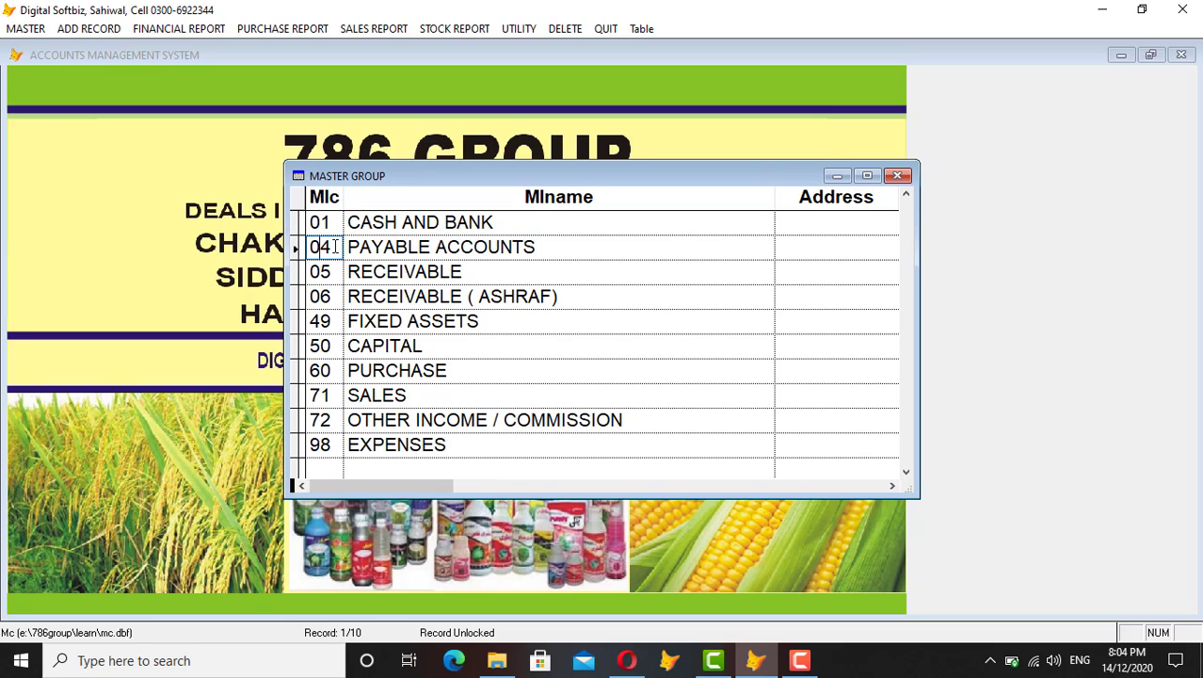
pyautogui.moveTo(341, 247); pyautogui.dragTo(309, 249)
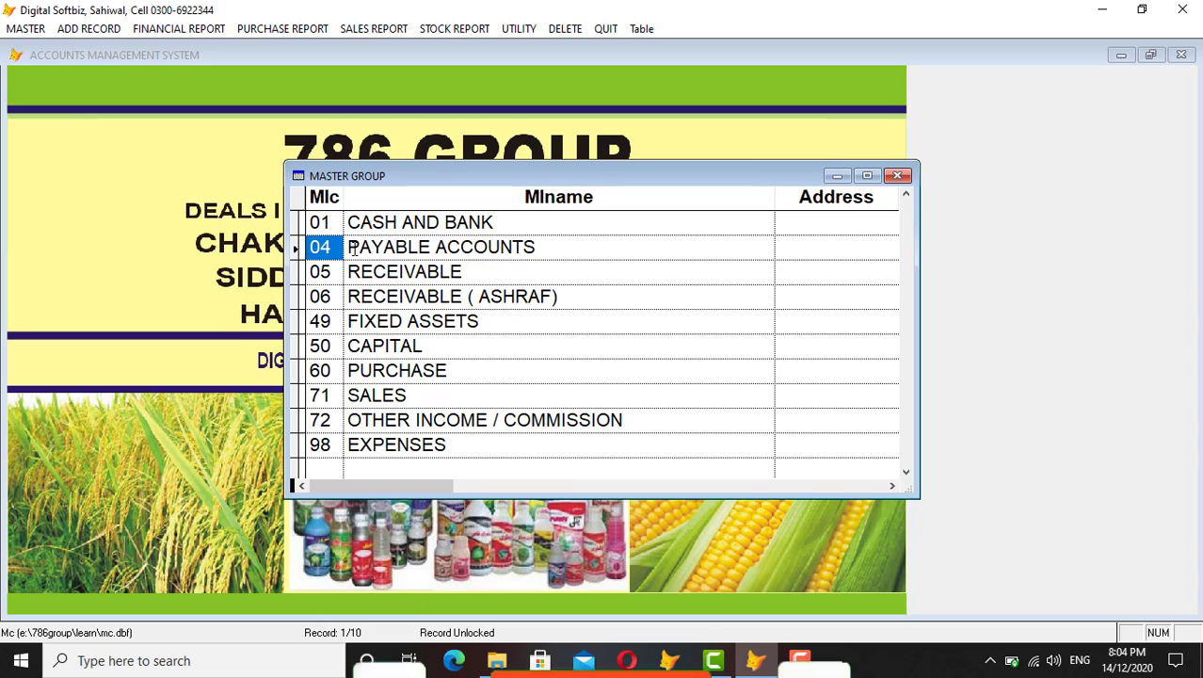
pyautogui.click(398, 271)
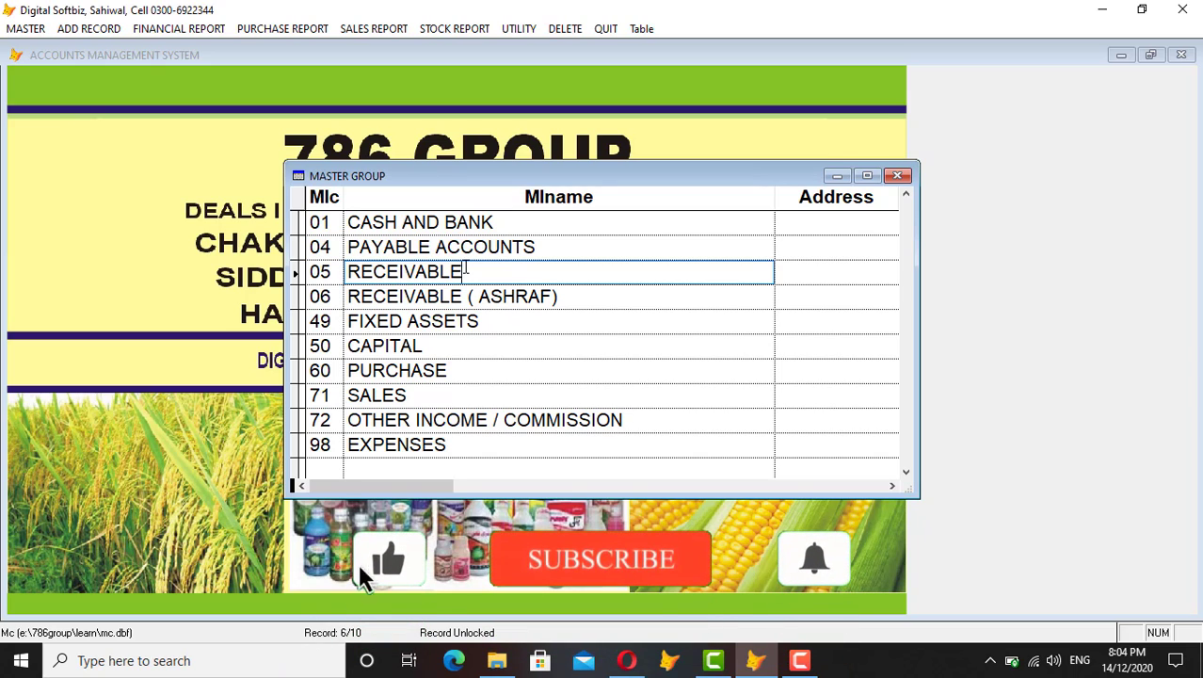
pyautogui.moveTo(465, 268); pyautogui.dragTo(307, 271)
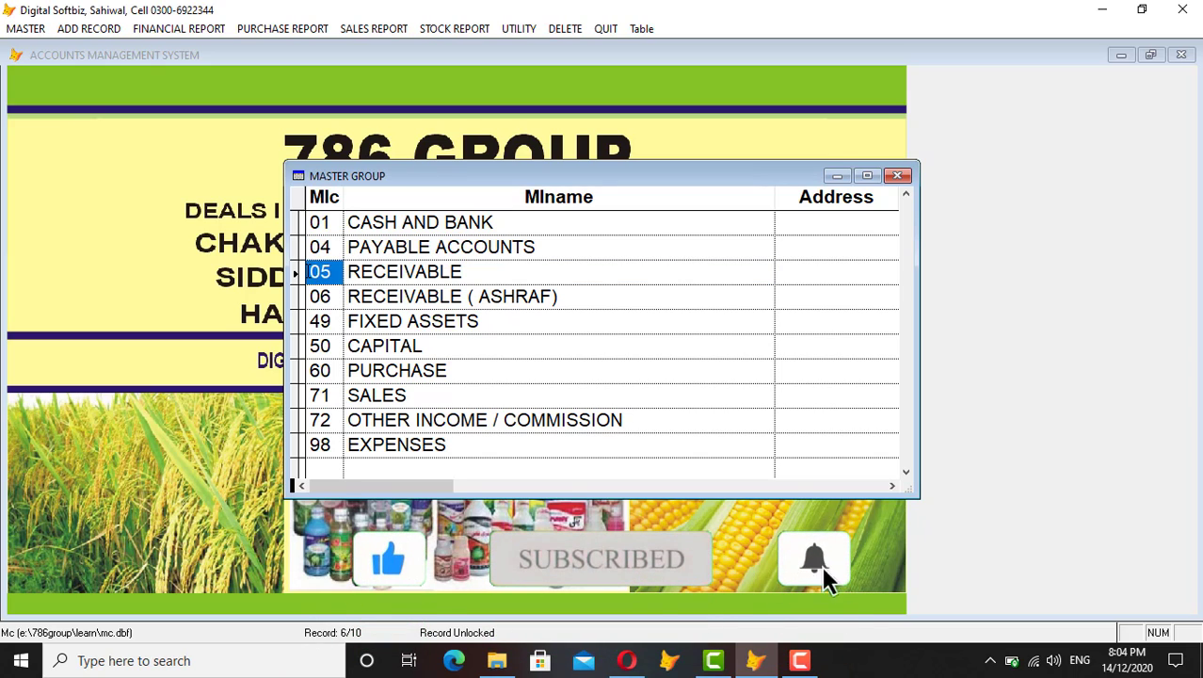
pyautogui.click(434, 293)
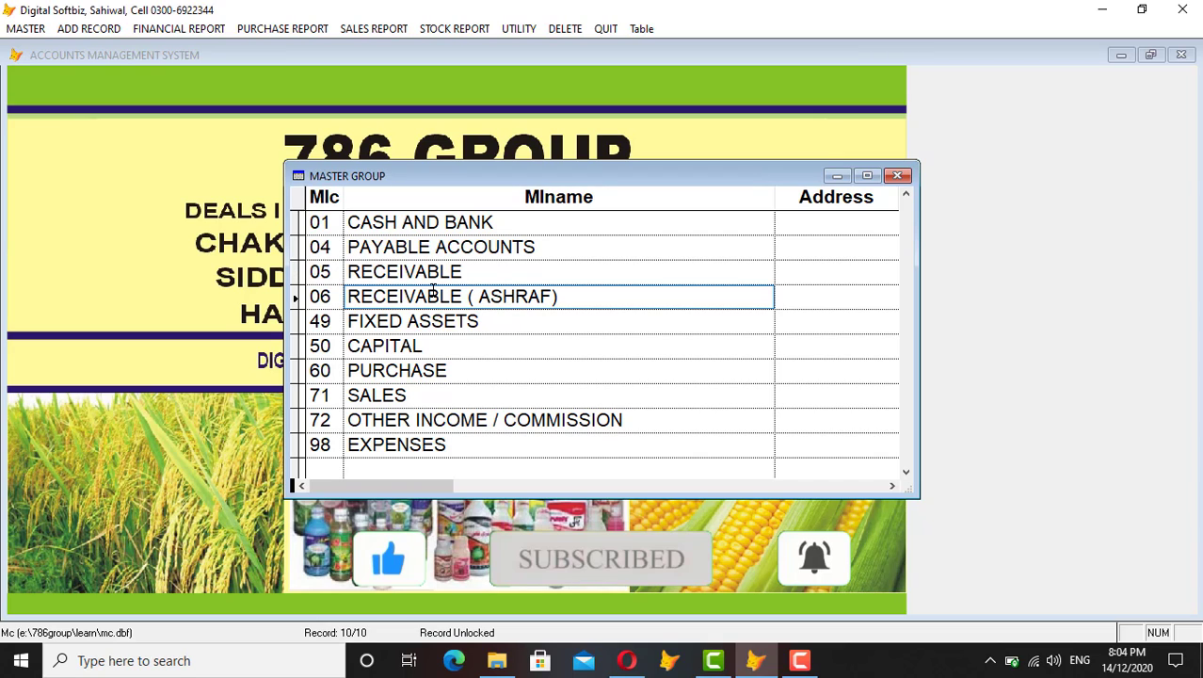
# Step: Compare the two receivable groups, codes 05 and 06, in the master group list
pyautogui.click(330, 322)
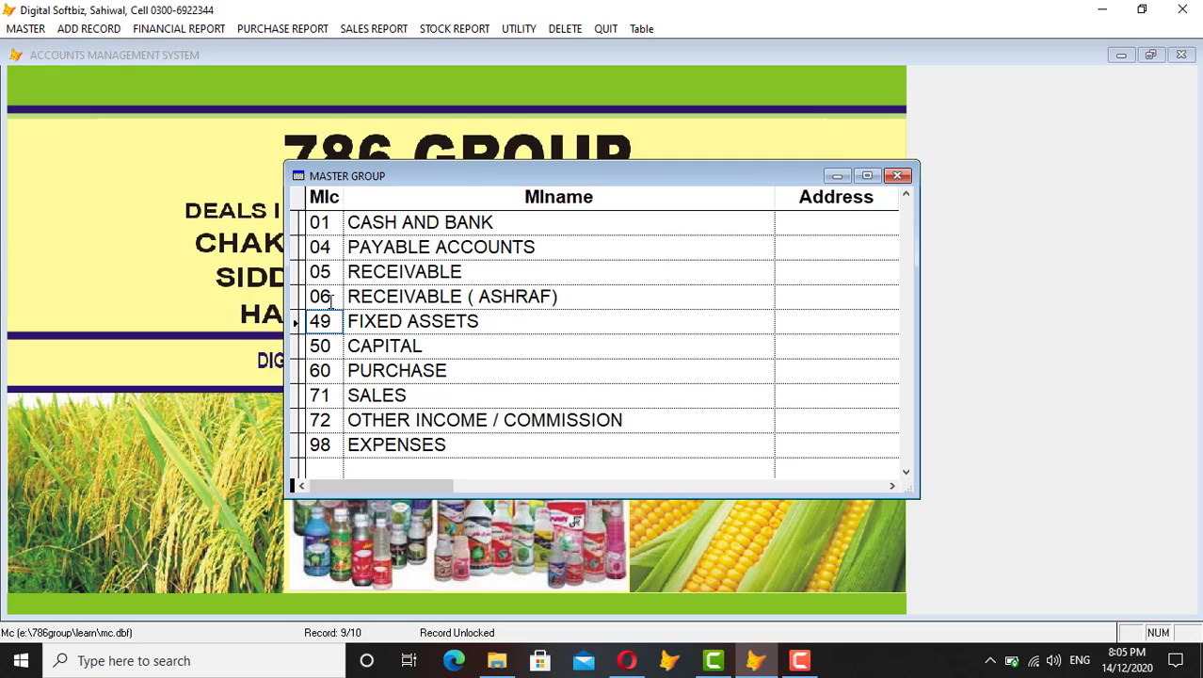
pyautogui.doubleClick(330, 296)
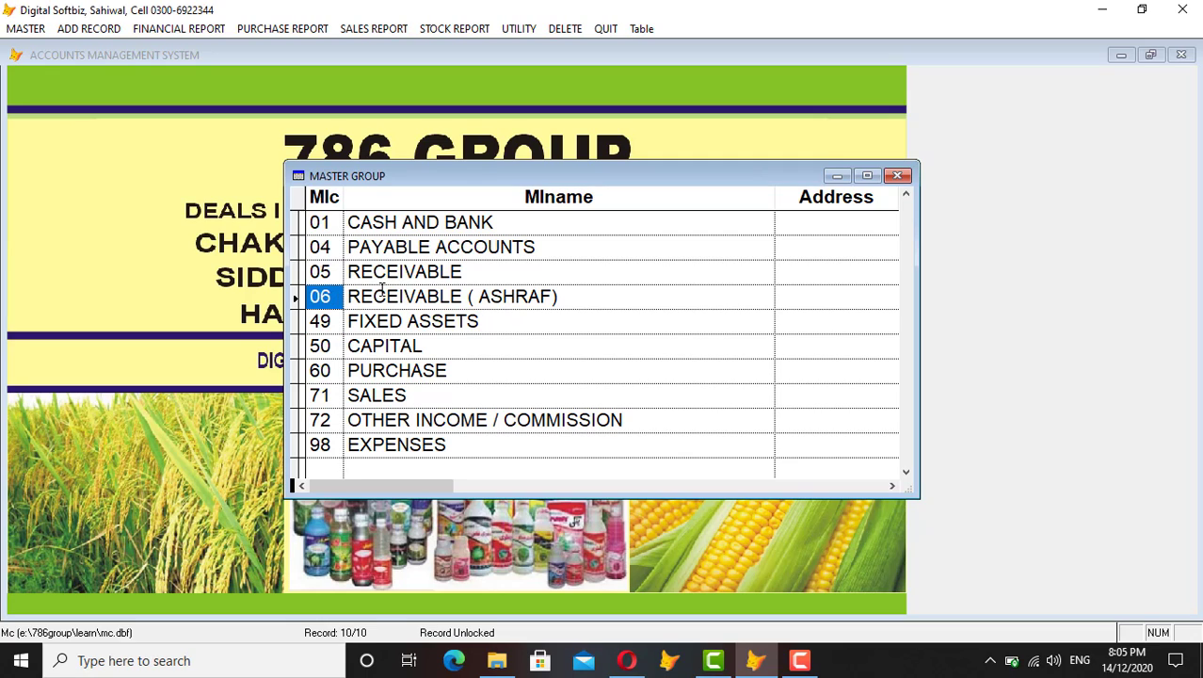
pyautogui.click(382, 295)
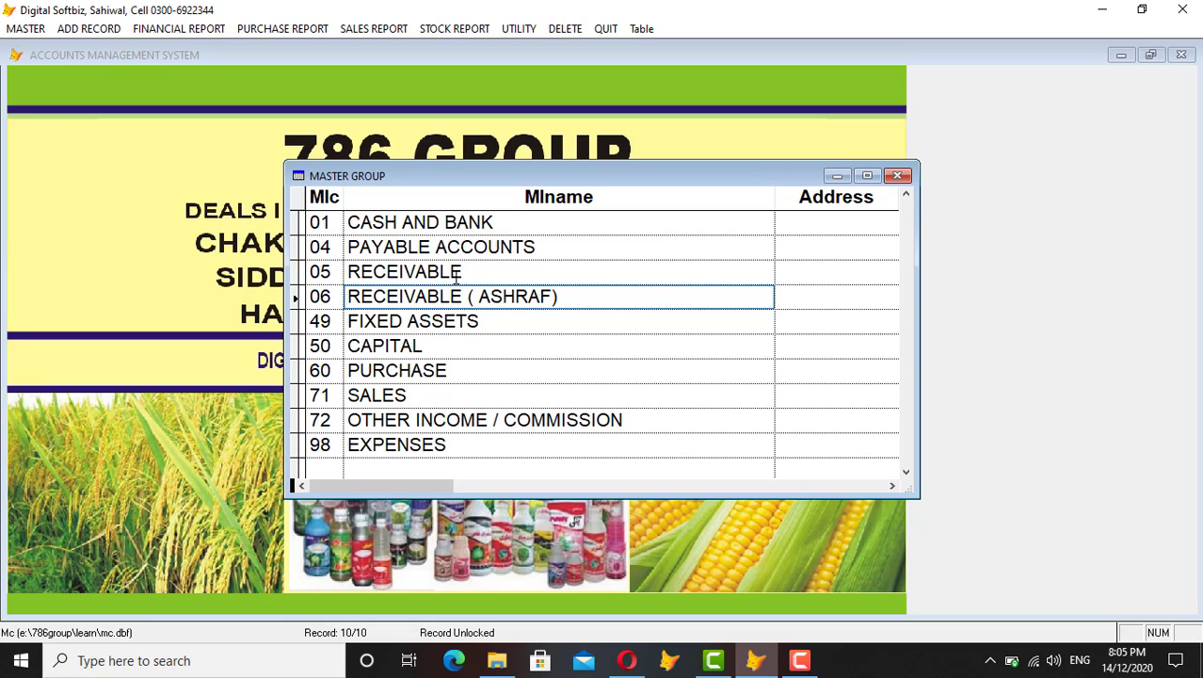
pyautogui.moveTo(461, 273); pyautogui.dragTo(350, 275)
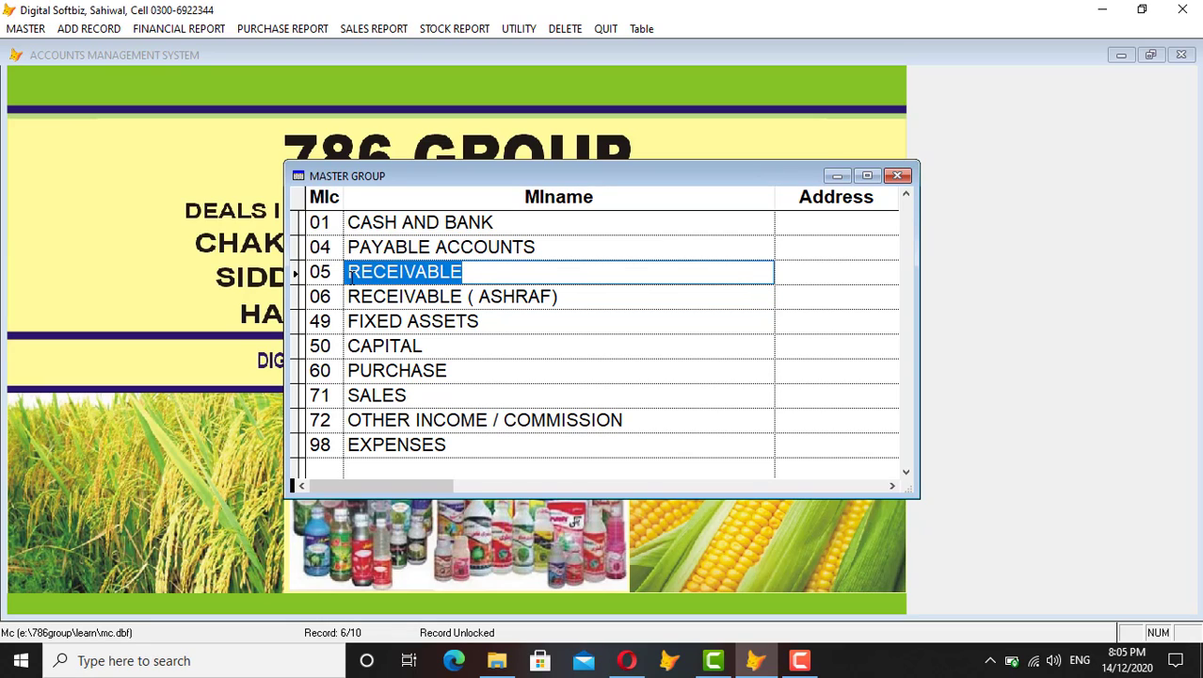
pyautogui.click(443, 294)
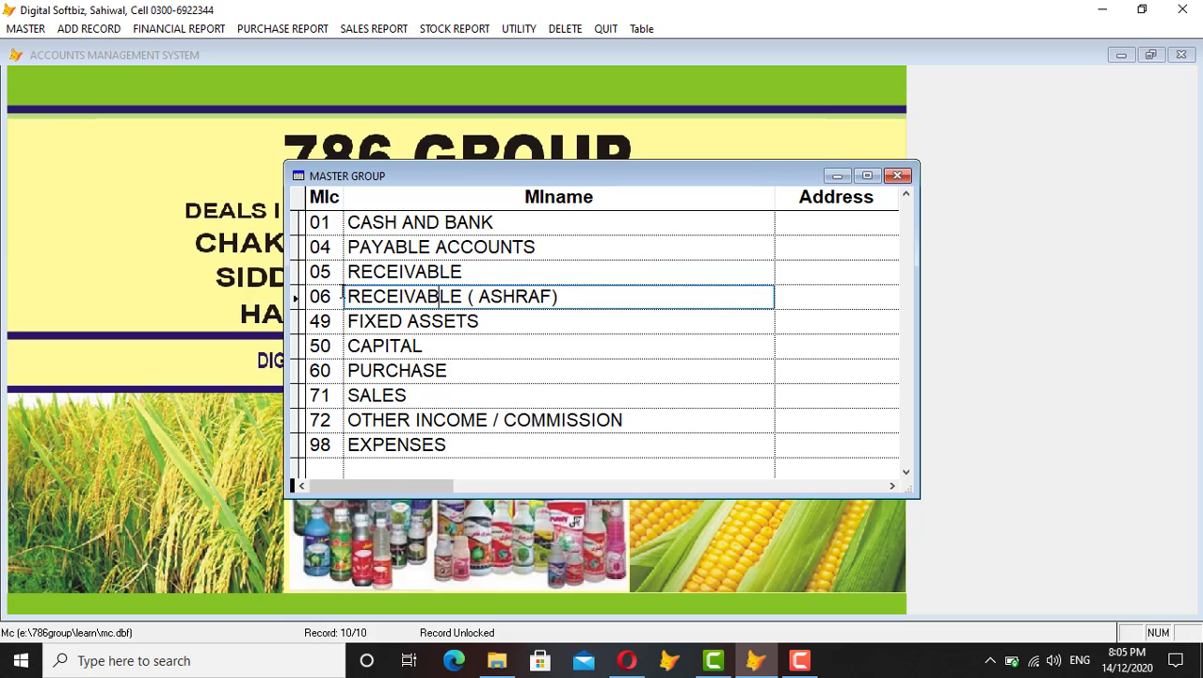
pyautogui.click(327, 296)
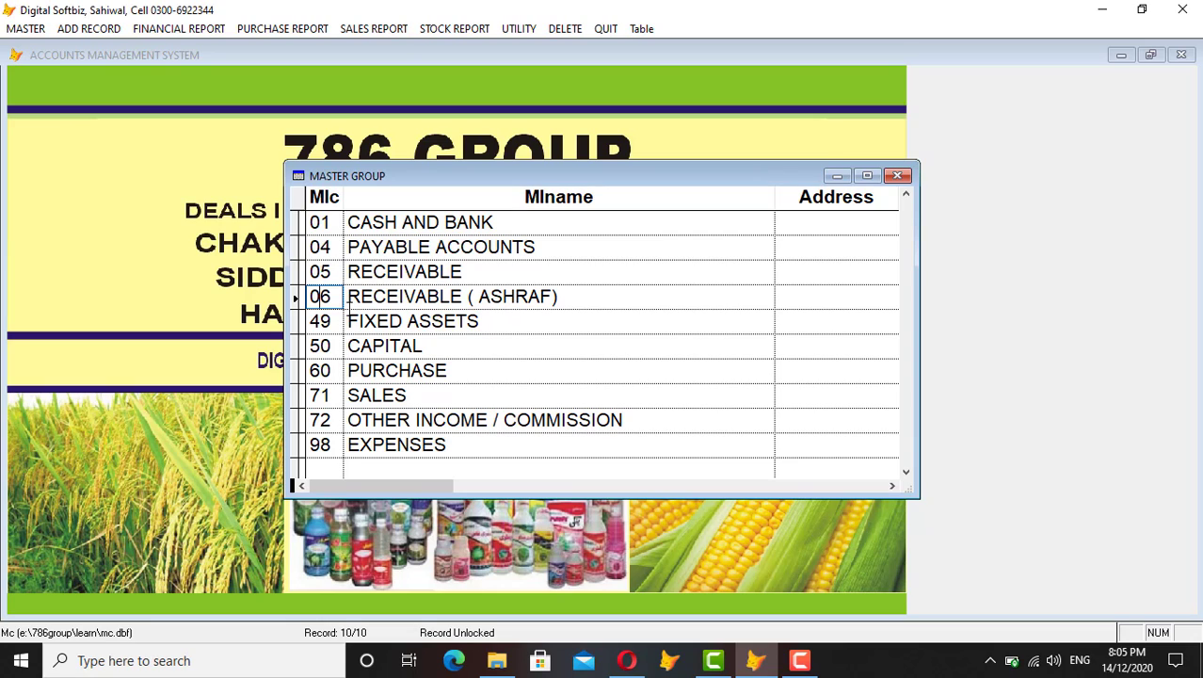
# Step: Review the capital, purchase, sales, other income and expenses groups, then leave the master group form
pyautogui.click(380, 344)
pyautogui.click(380, 371)
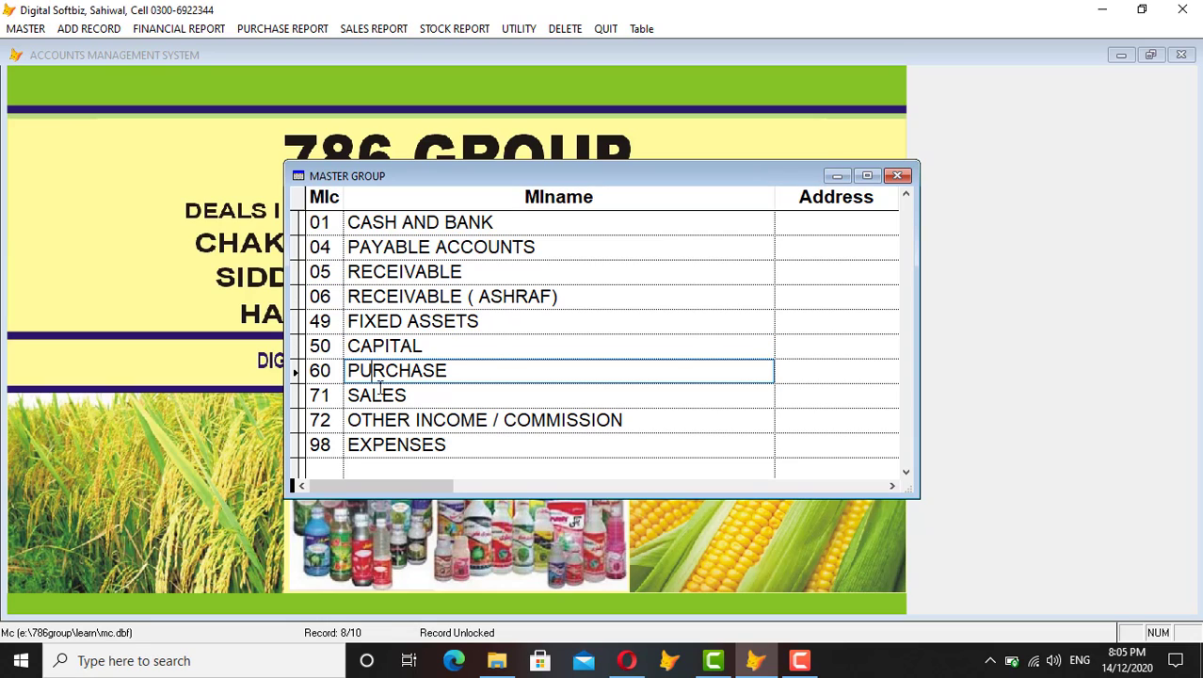
pyautogui.click(379, 396)
pyautogui.click(410, 422)
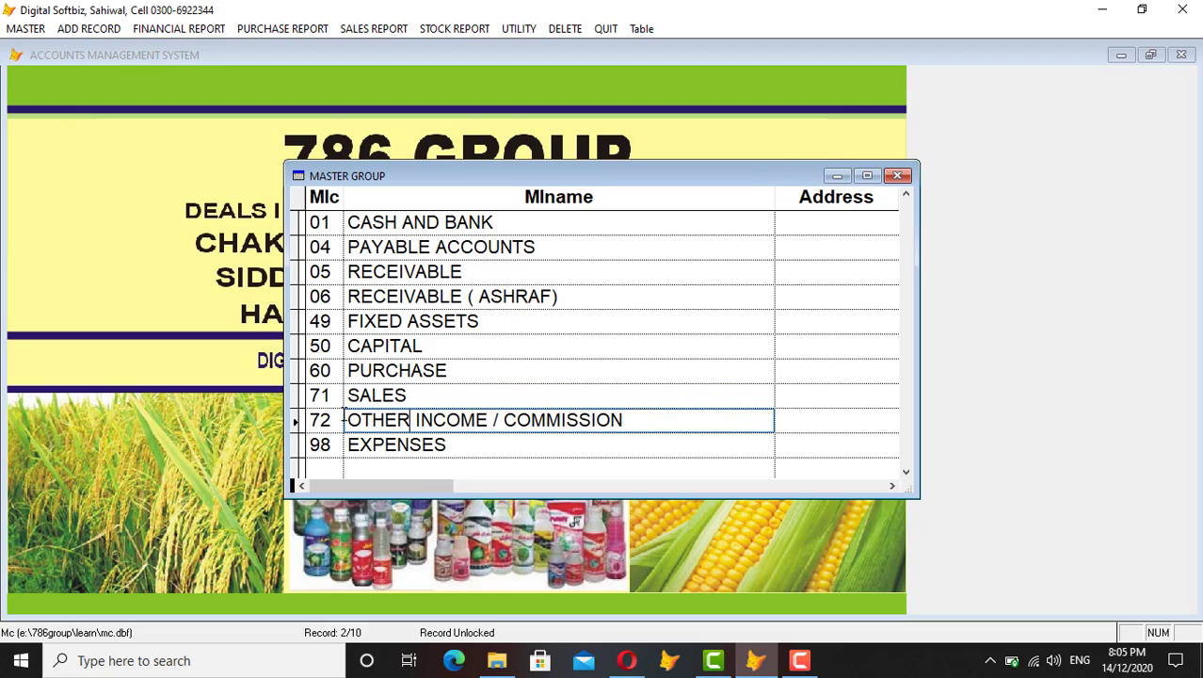
pyautogui.click(384, 448)
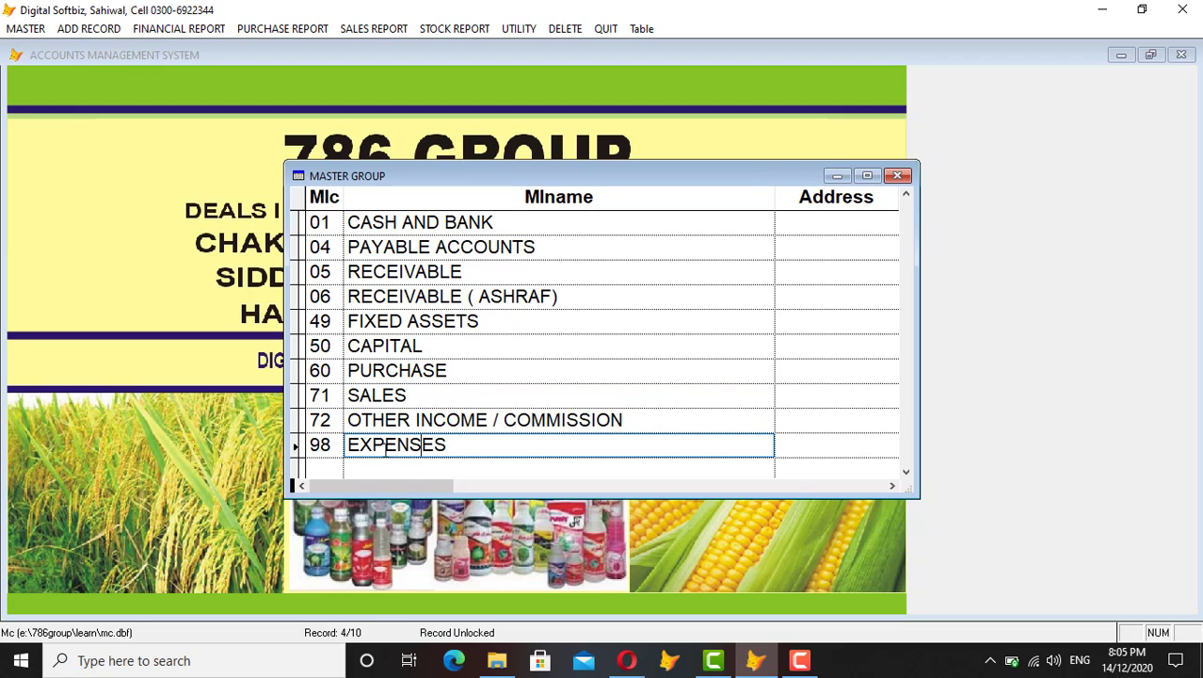
pyautogui.click(318, 443)
pyautogui.doubleClick(318, 444)
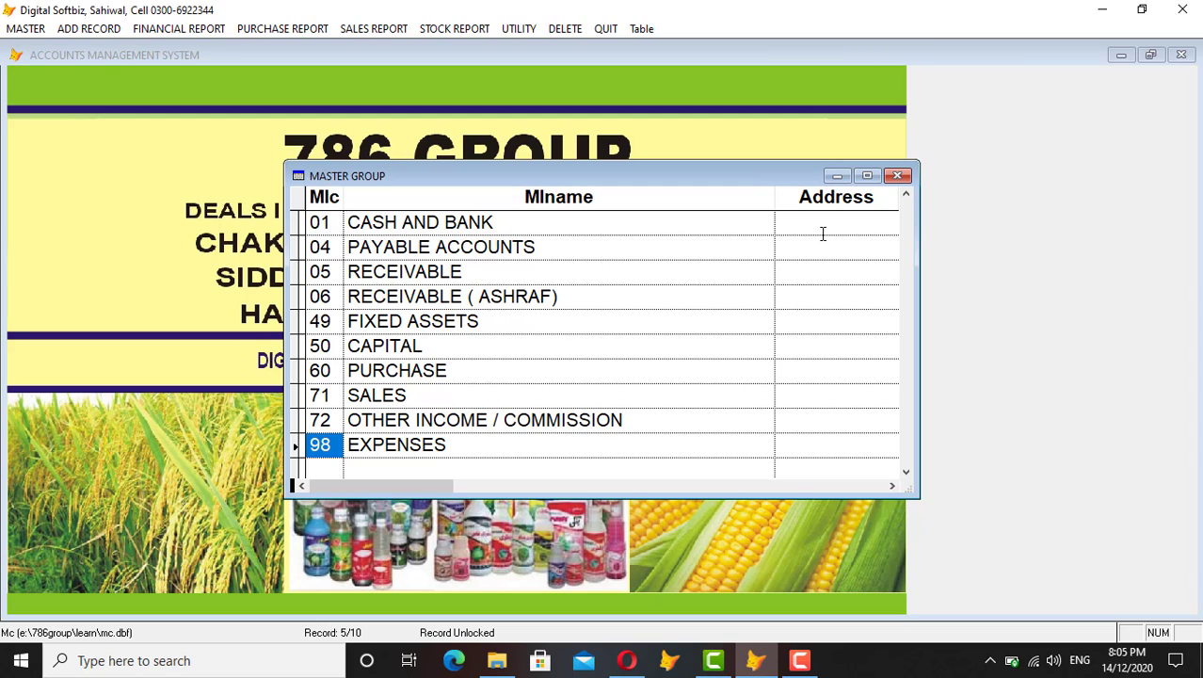
pyautogui.click(897, 176)
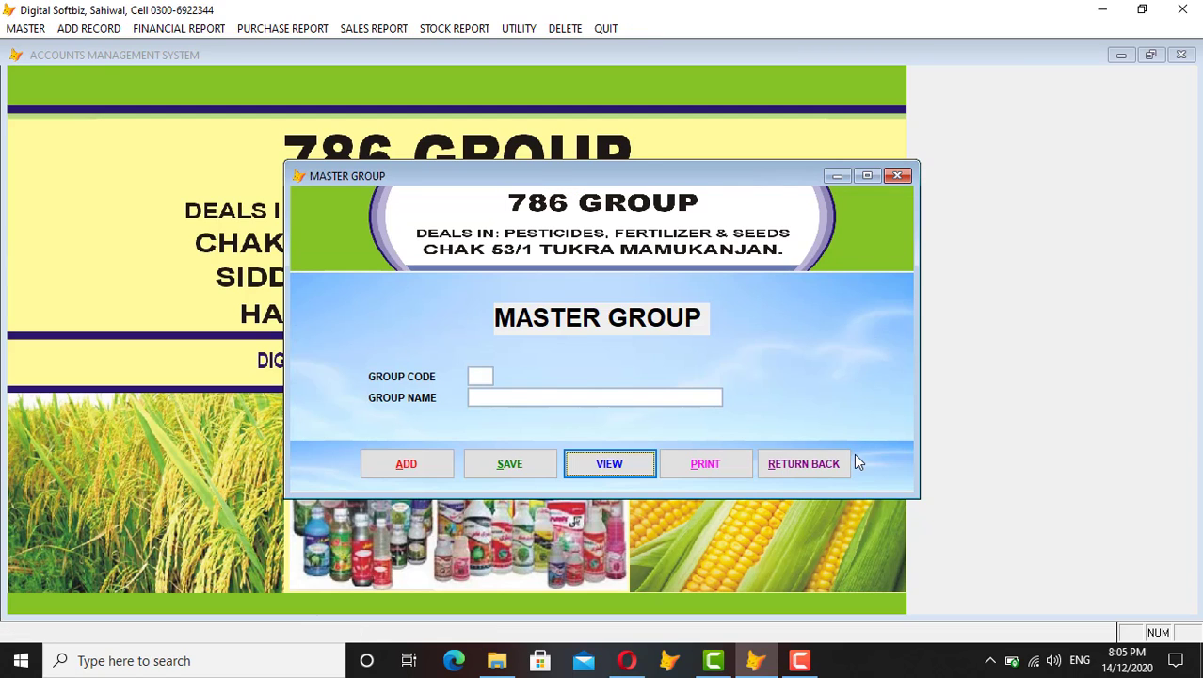
pyautogui.click(802, 464)
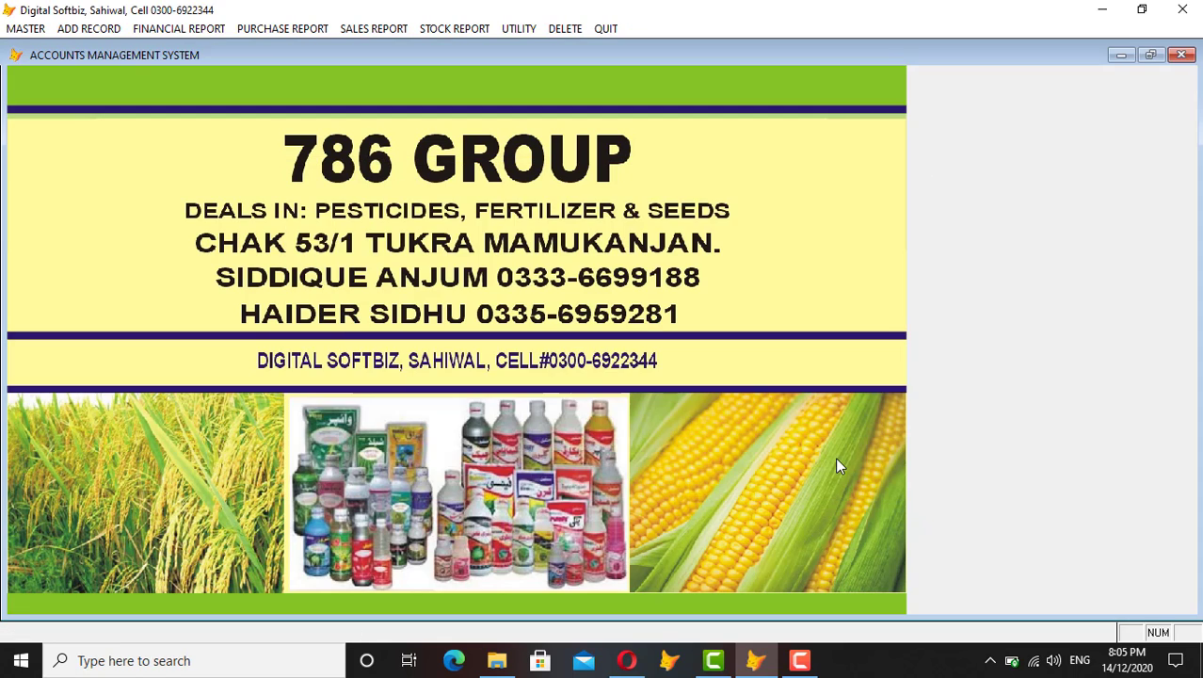
# Step: Open the full list of account titles and examine the cash, opening capital, payable and counter sales entries
pyautogui.click(25, 29)
pyautogui.click(83, 79)
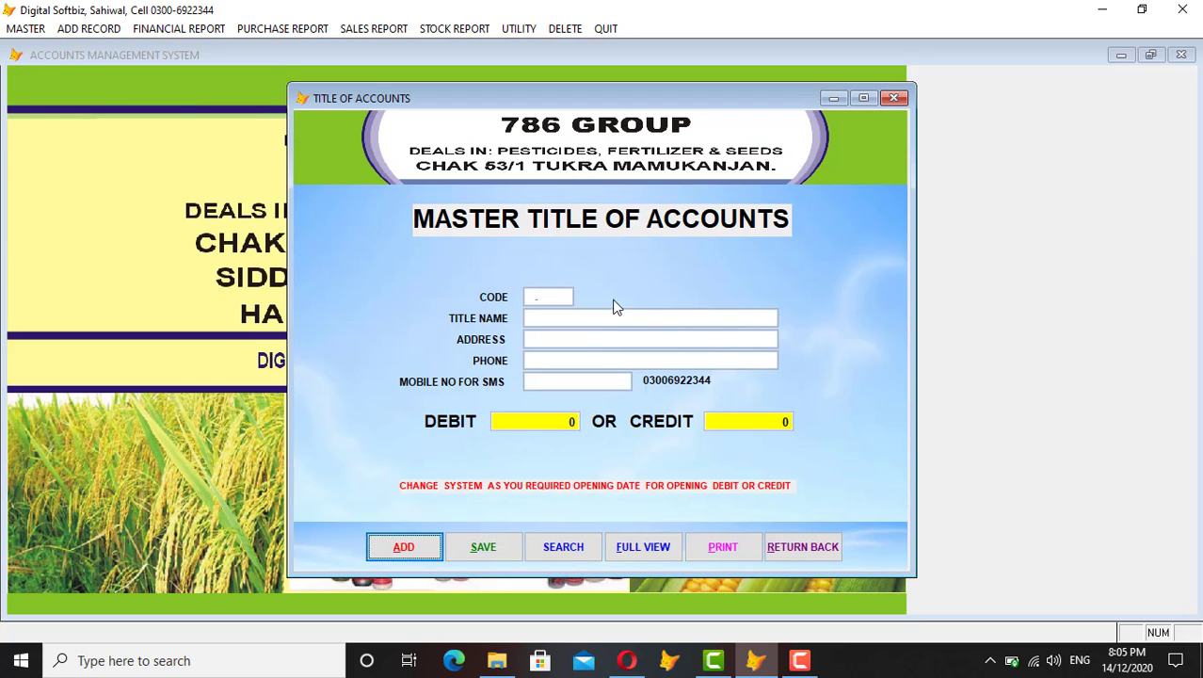
pyautogui.click(644, 546)
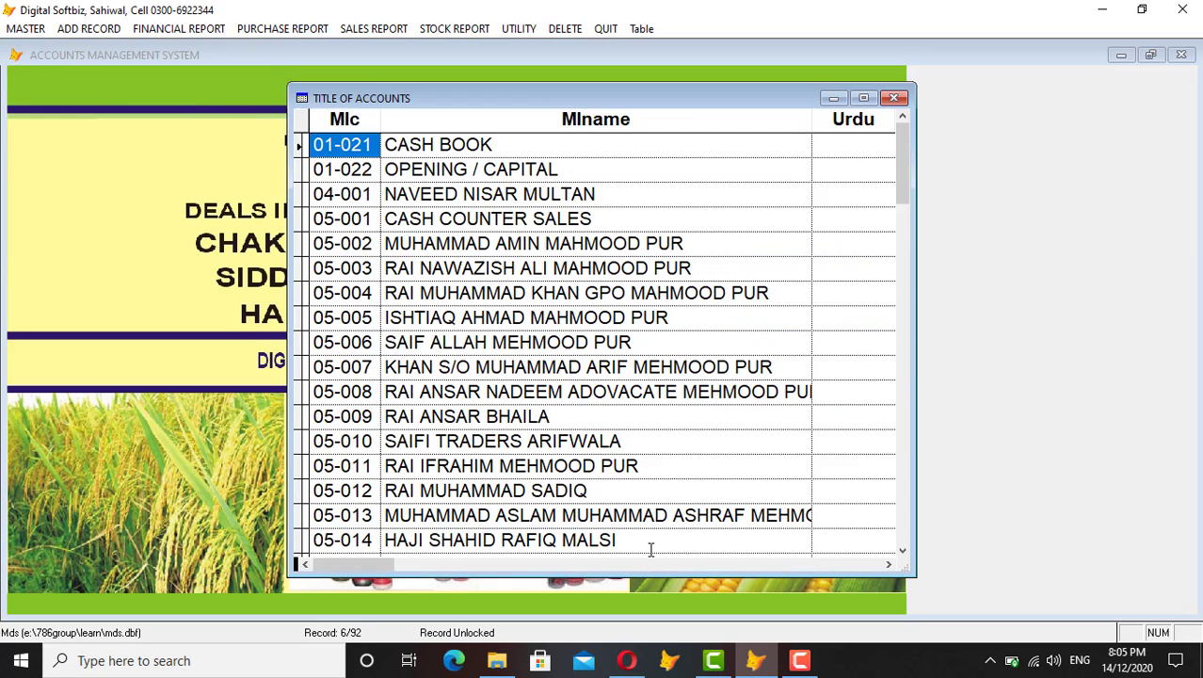
pyautogui.doubleClick(516, 144)
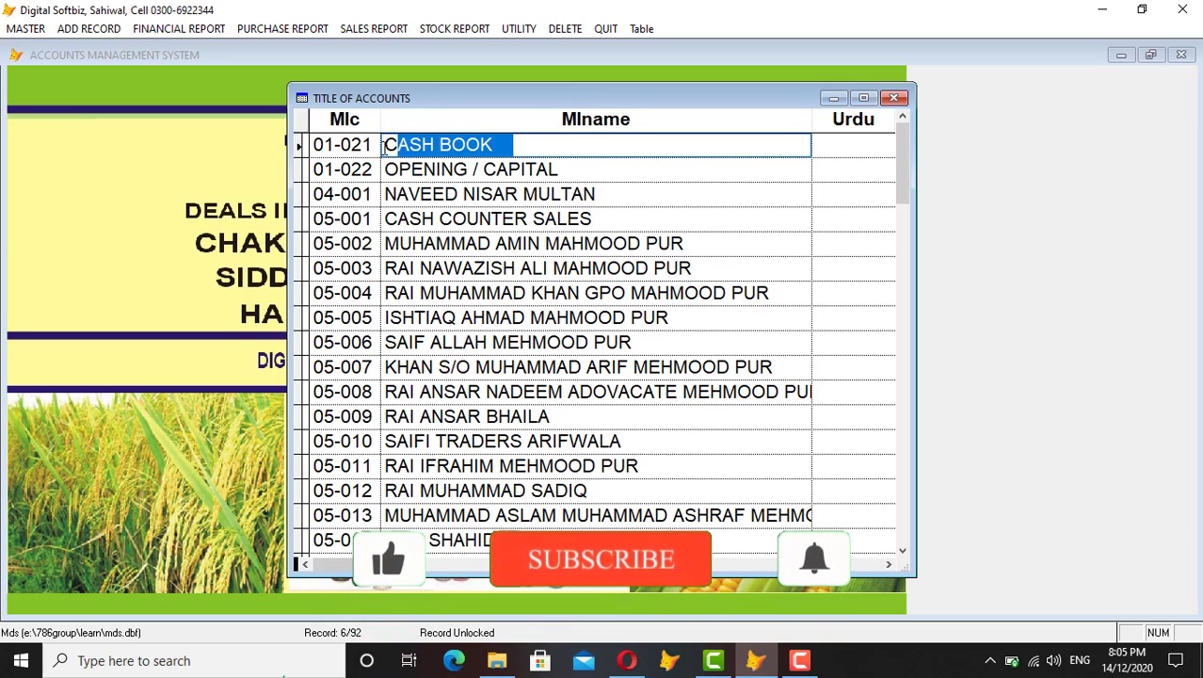
pyautogui.moveTo(467, 169); pyautogui.dragTo(318, 195)
pyautogui.click(354, 195)
pyautogui.click(385, 194)
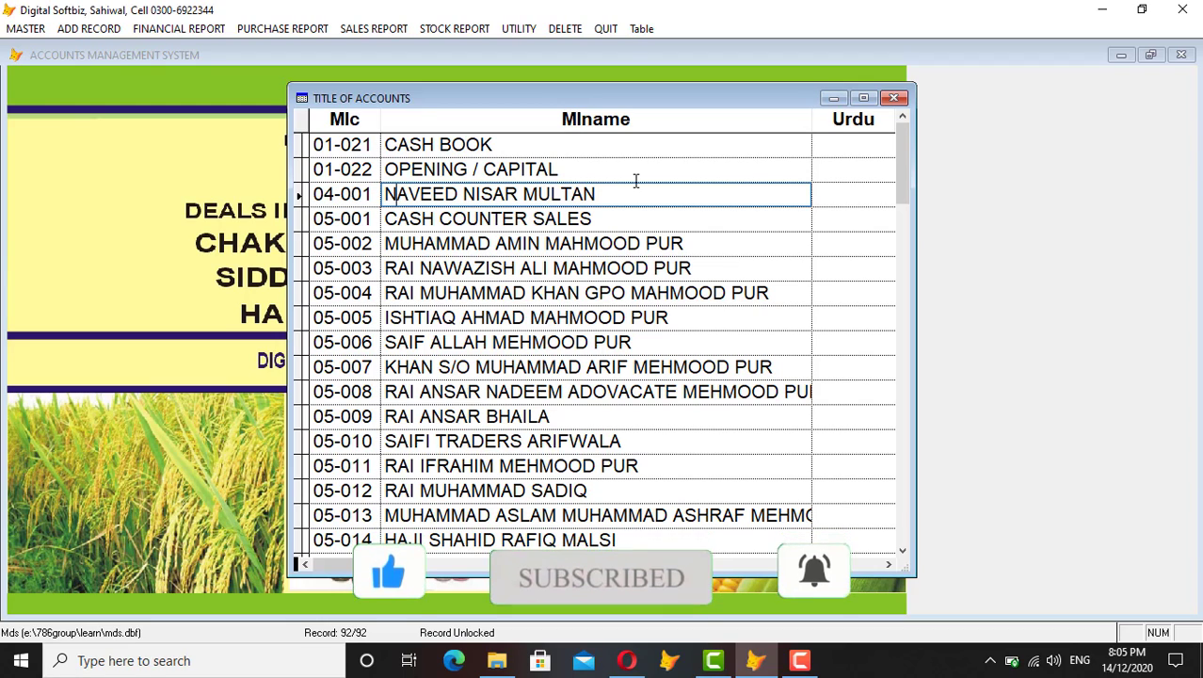
pyautogui.click(333, 221)
pyautogui.click(433, 219)
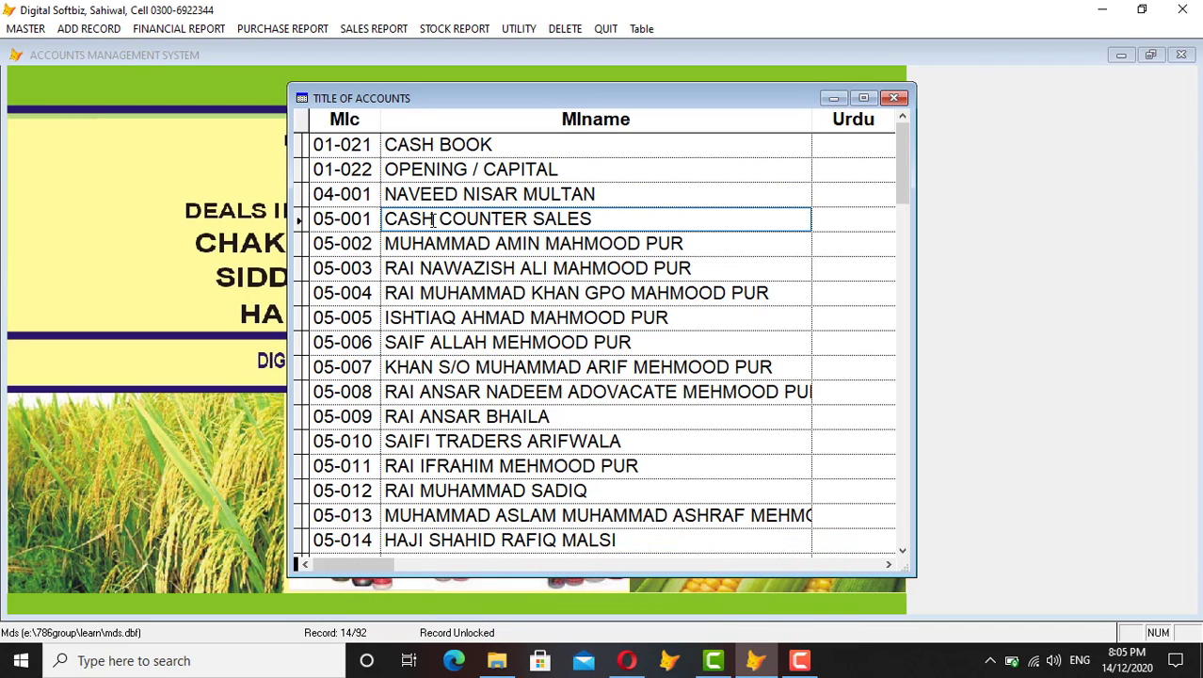
# Step: Browse the individual receivable accounts under group 05 down to the end of the account title list
pyautogui.click(395, 243)
pyautogui.click(433, 269)
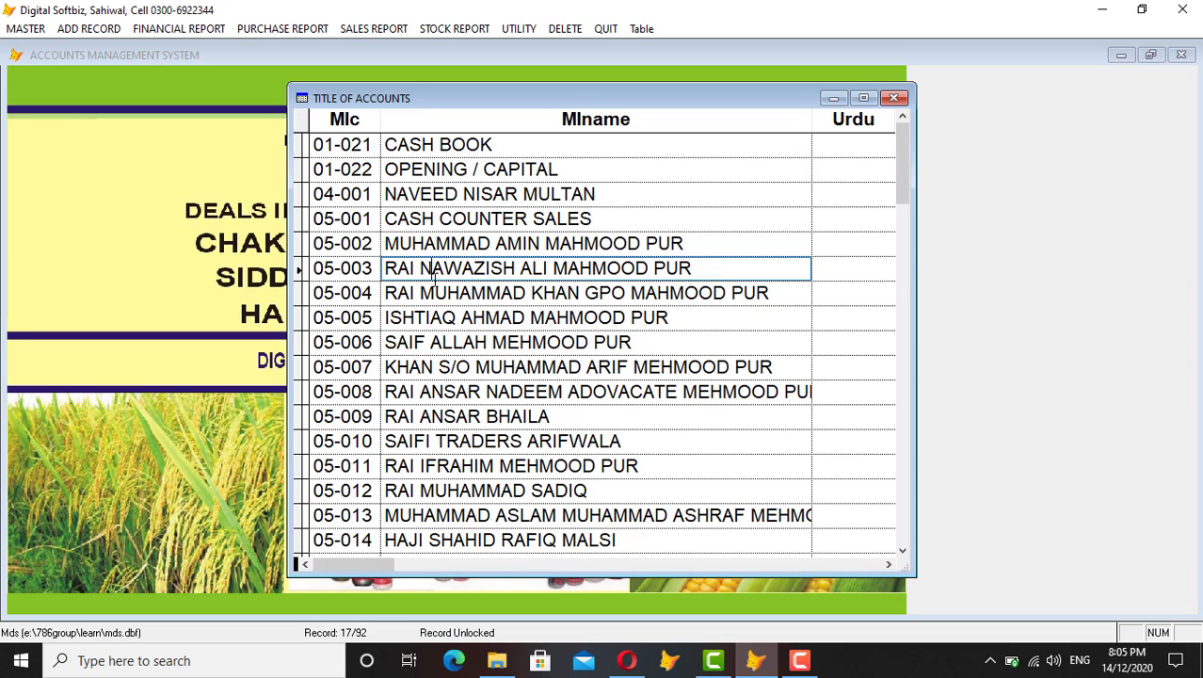
pyautogui.click(433, 294)
pyautogui.click(433, 318)
pyautogui.click(433, 342)
pyautogui.click(435, 392)
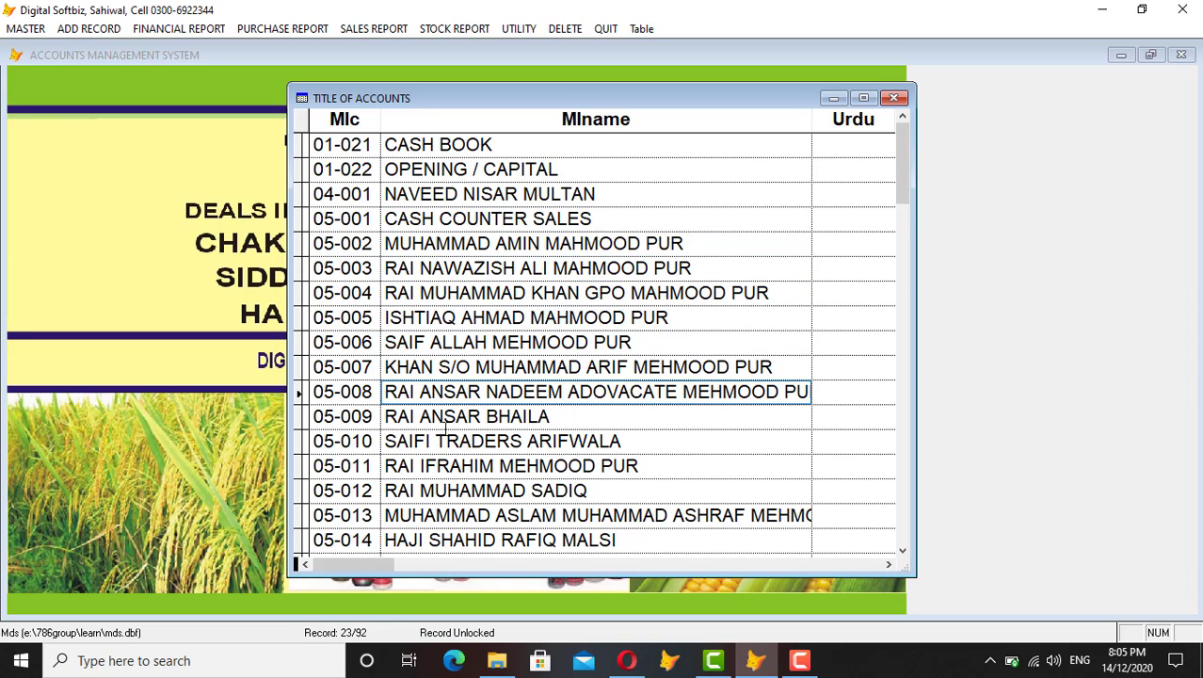
pyautogui.scroll(-3, 446, 428)
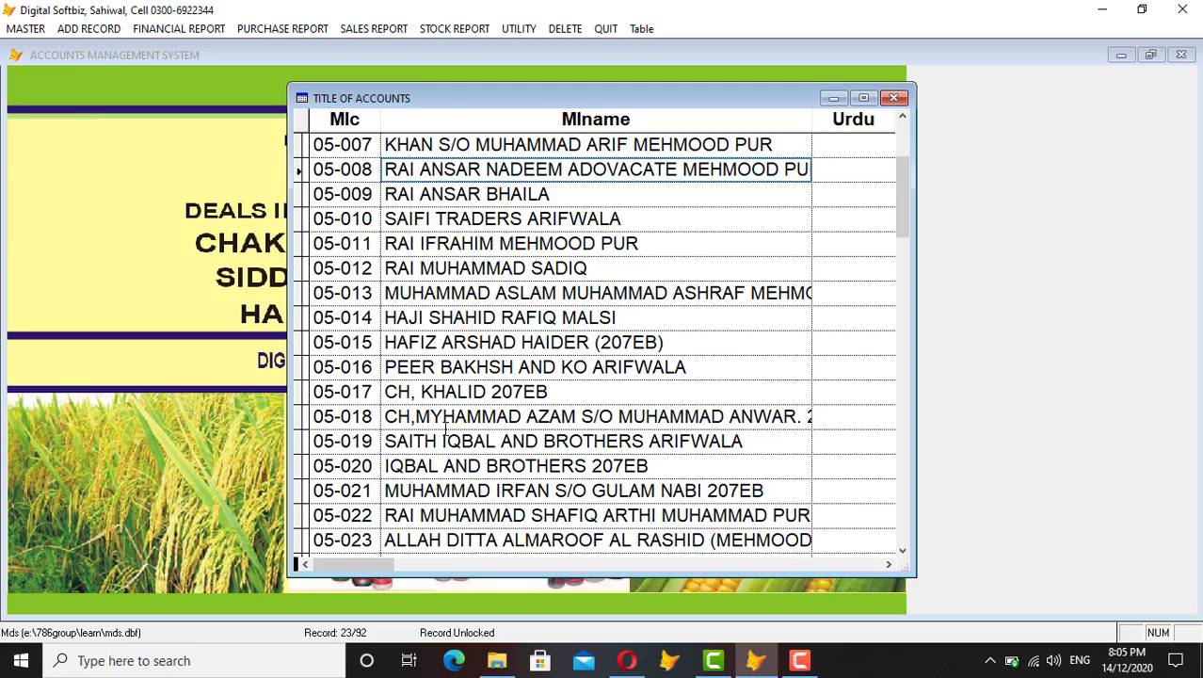
pyautogui.scroll(-8, 445, 428)
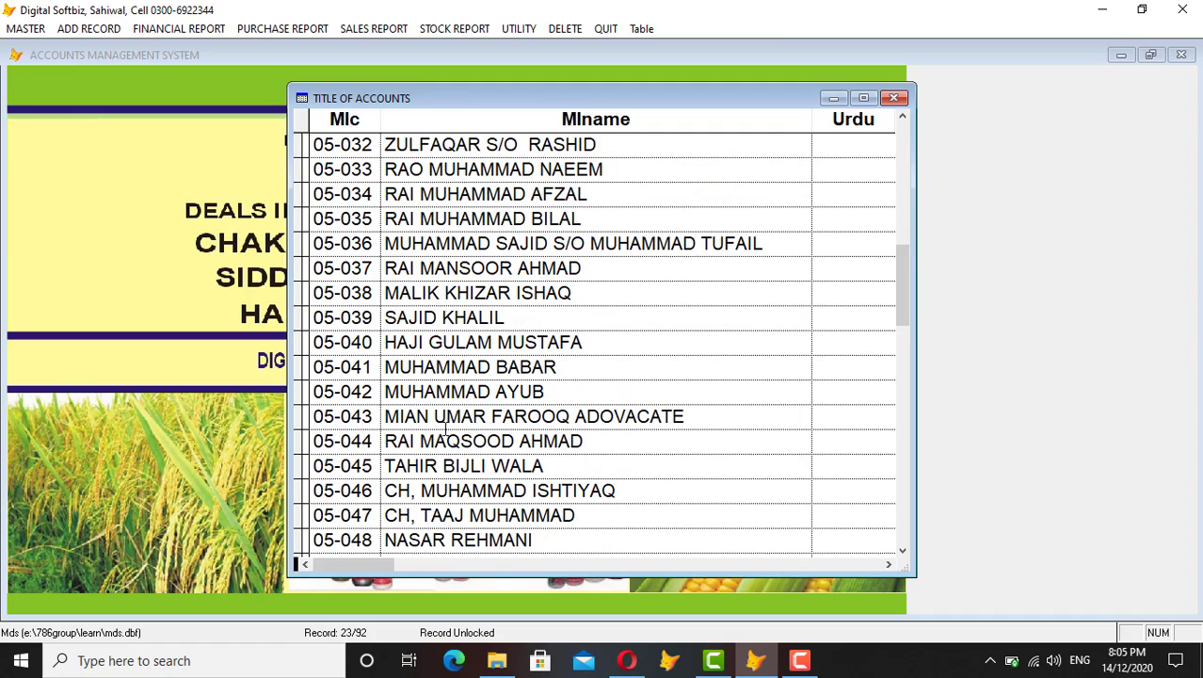
pyautogui.scroll(-6, 445, 428)
pyautogui.scroll(-7, 445, 429)
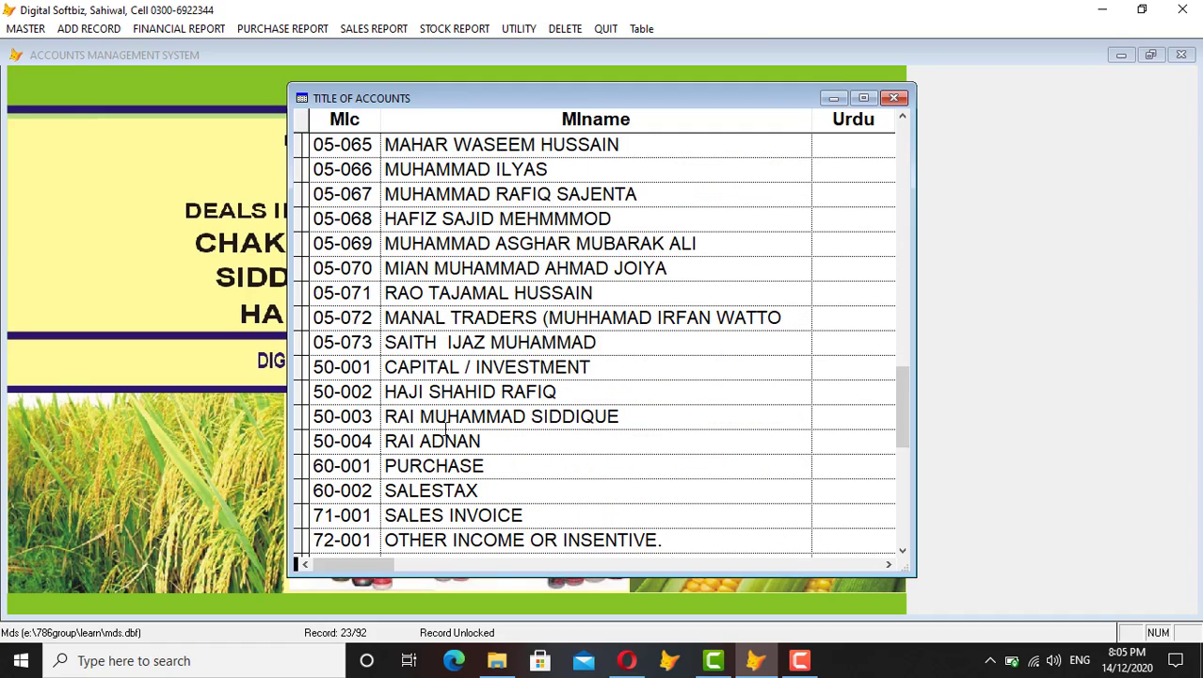
# Step: Examine the expense, purchase, sales tax and sales invoice account titles, then close the list
pyautogui.click(367, 416)
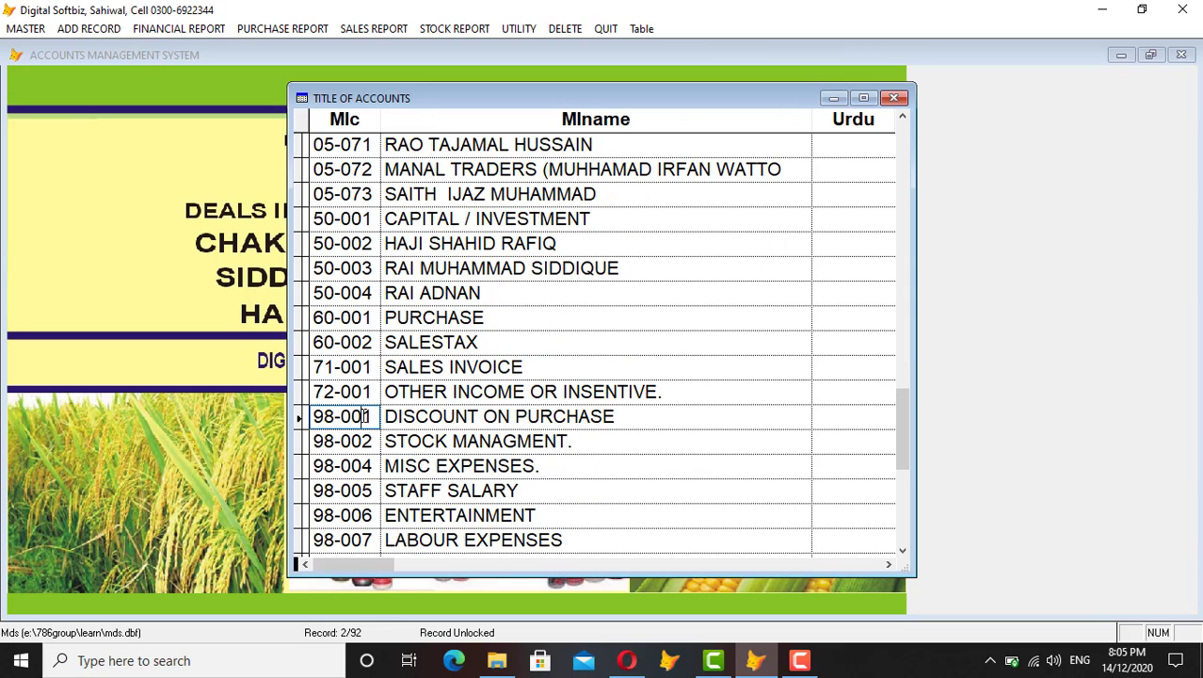
pyautogui.click(370, 466)
pyautogui.click(373, 491)
pyautogui.click(445, 490)
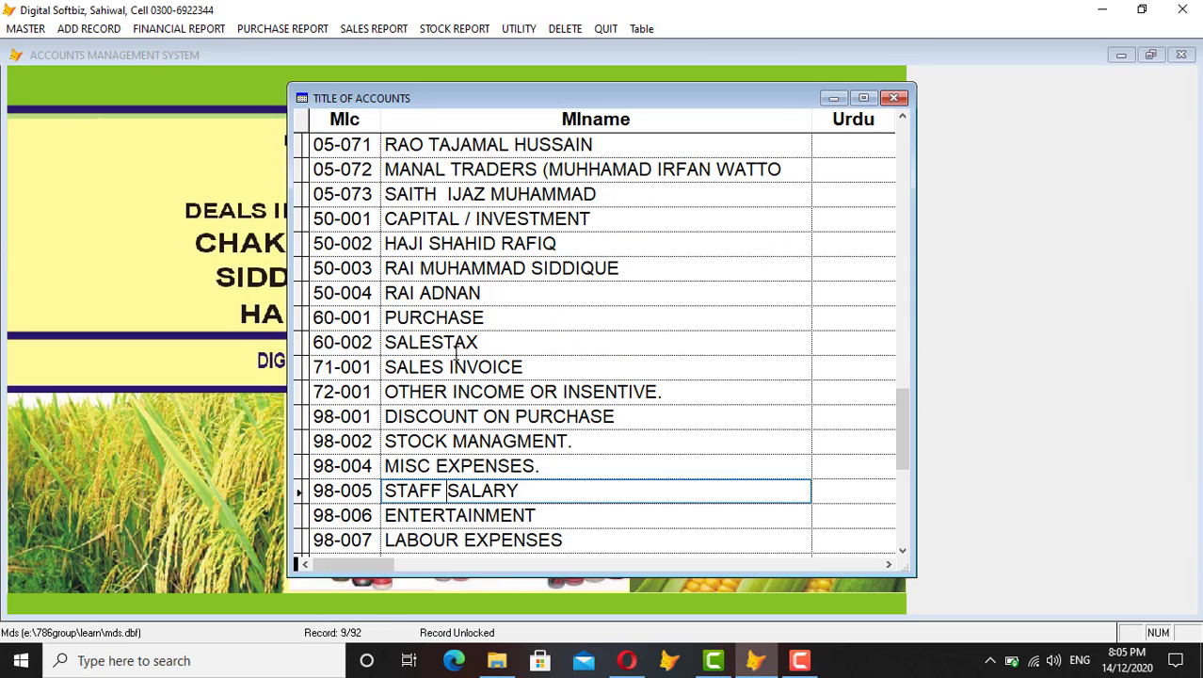
pyautogui.click(481, 318)
pyautogui.click(481, 349)
pyautogui.click(489, 367)
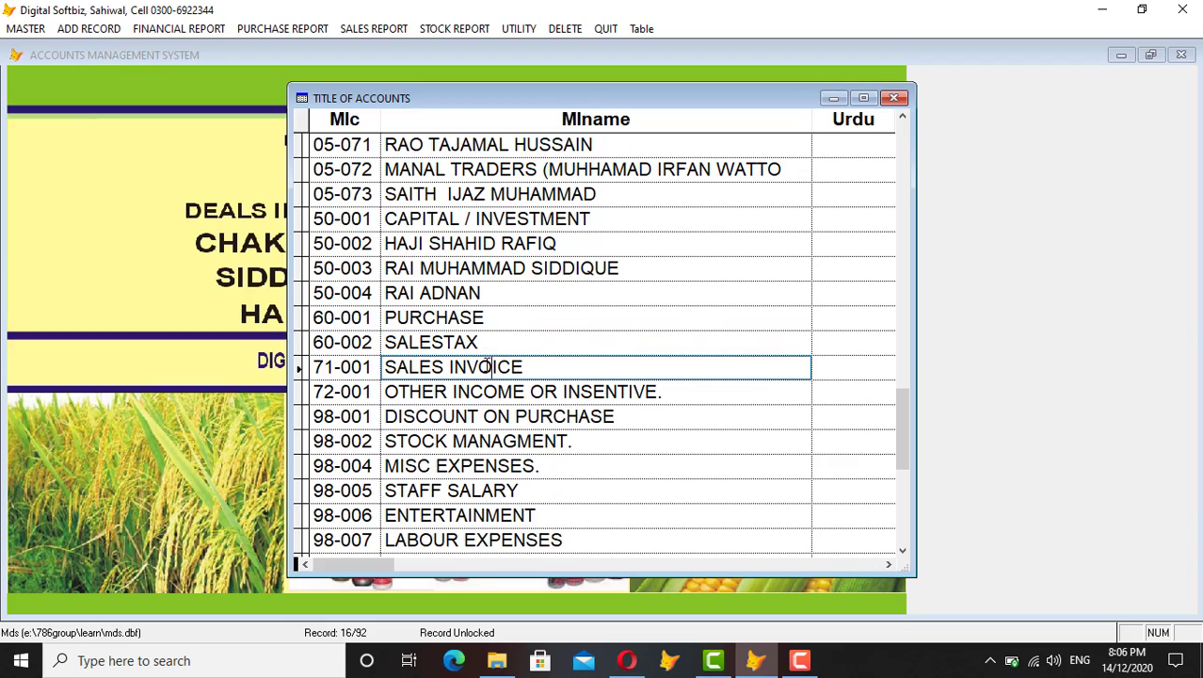
pyautogui.press('Escape')
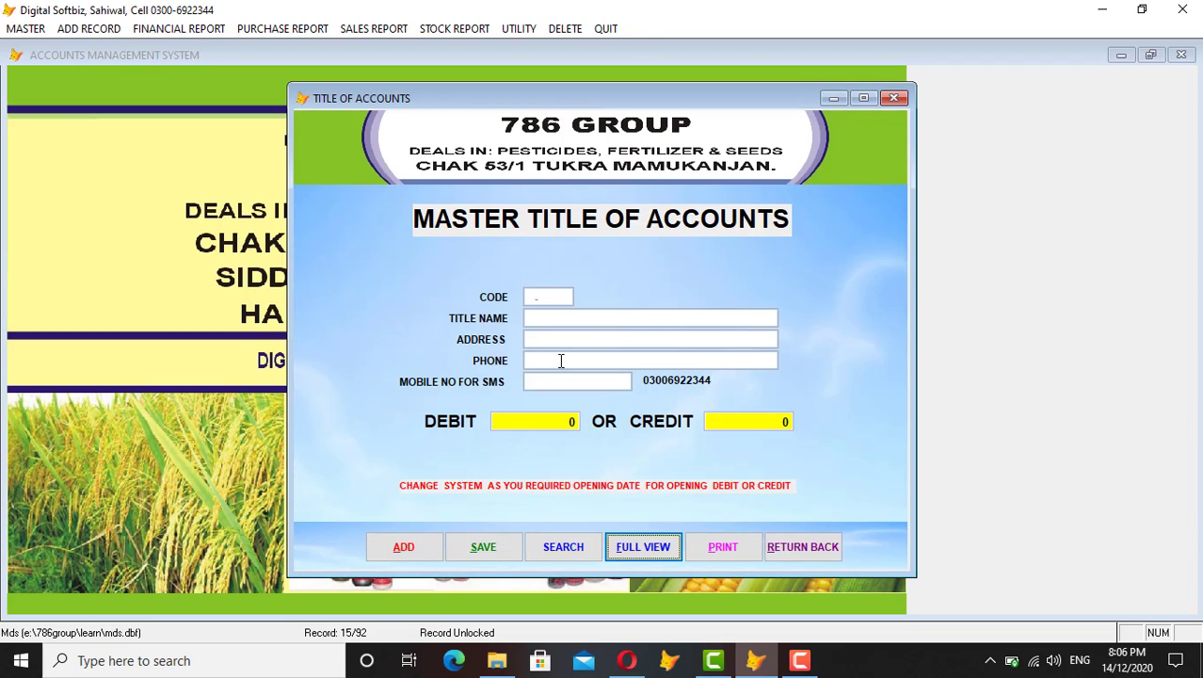
# Step: Start a new account title and enter the code of the existing supplier account in payable group 04
pyautogui.click(405, 548)
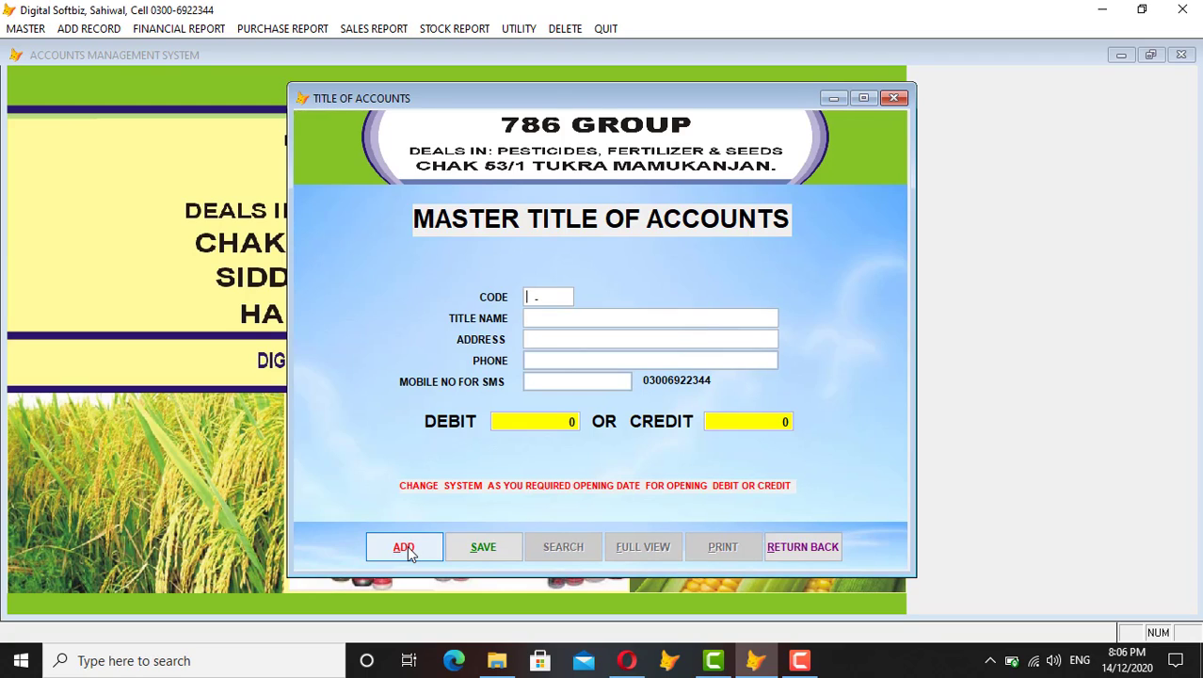
pyautogui.write('04-001')
pyautogui.press('Return')
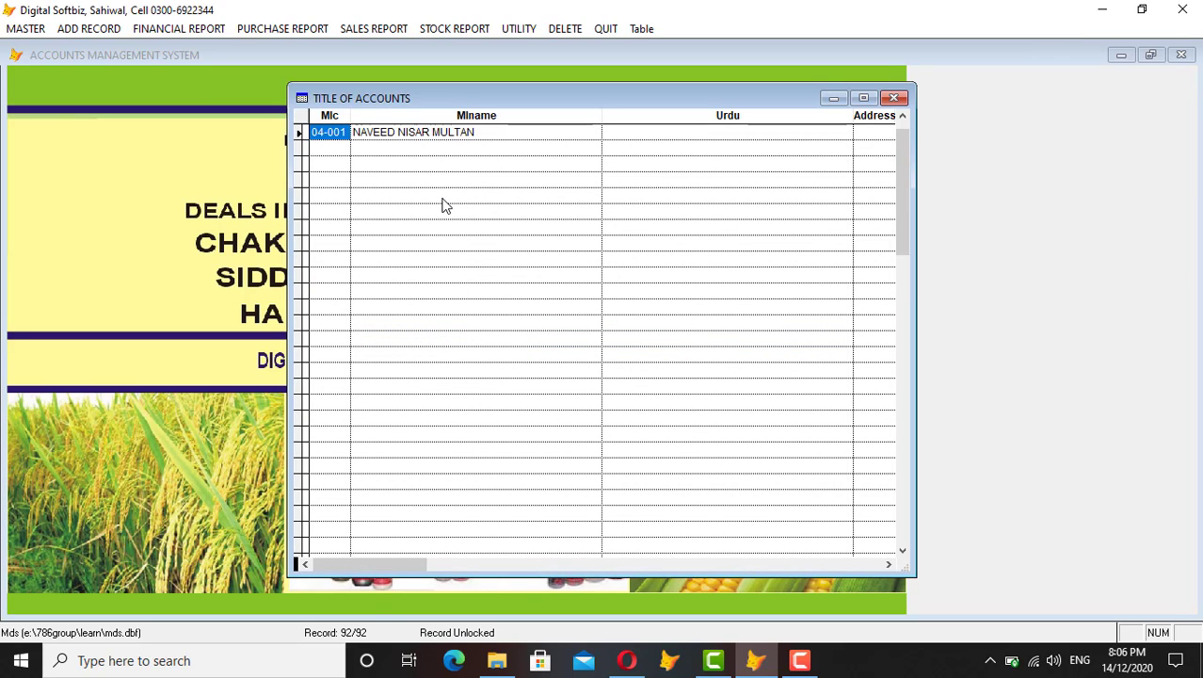
# Step: Start a new account title with code 04-002, entering the name SYGENTA, the address LAHORE and the phone number
pyautogui.press('Escape')
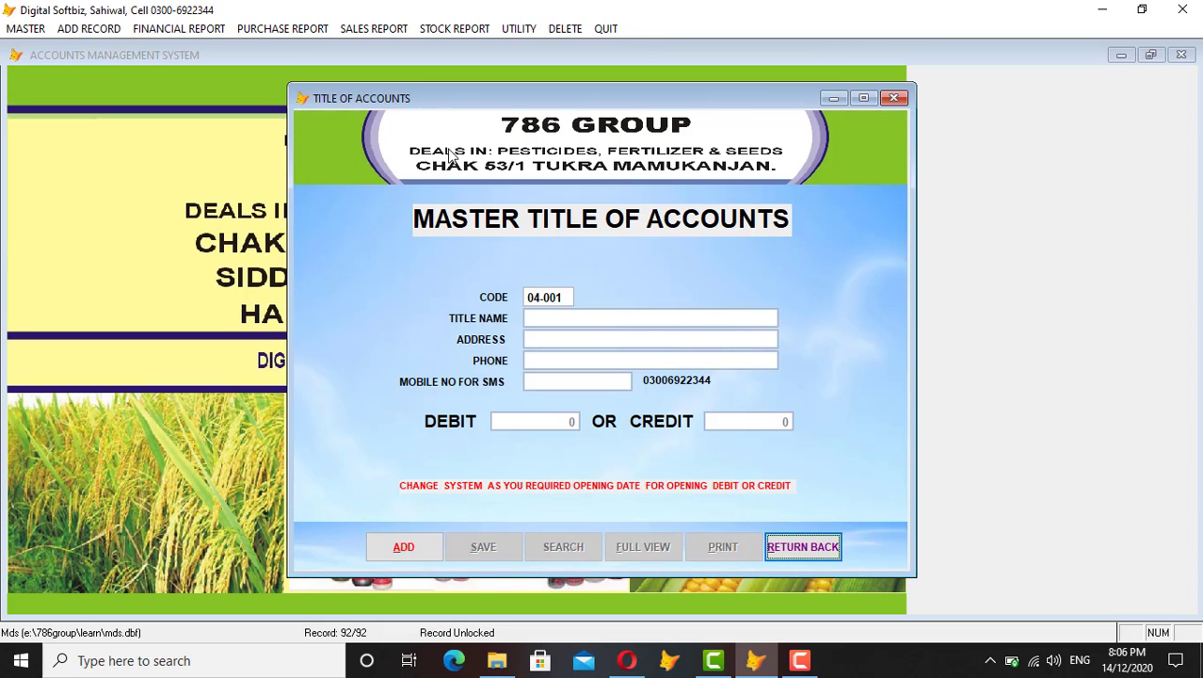
pyautogui.click(434, 546)
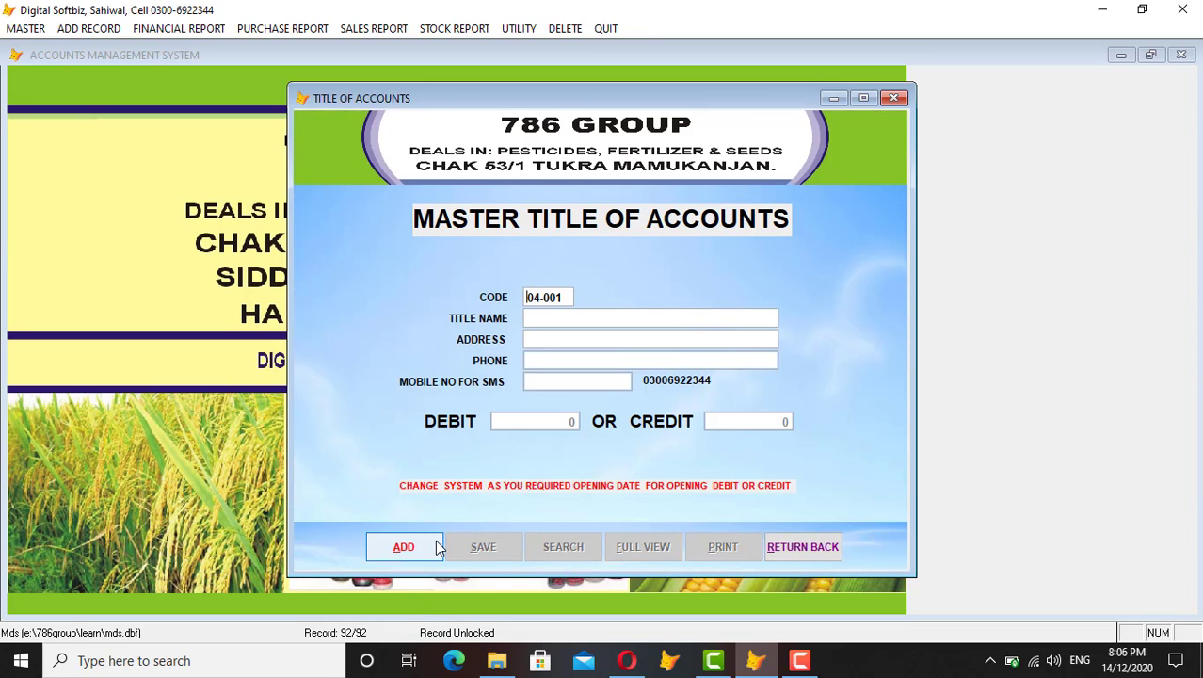
pyautogui.write('4')
pyautogui.press('Return')
pyautogui.write('SYGENTA')
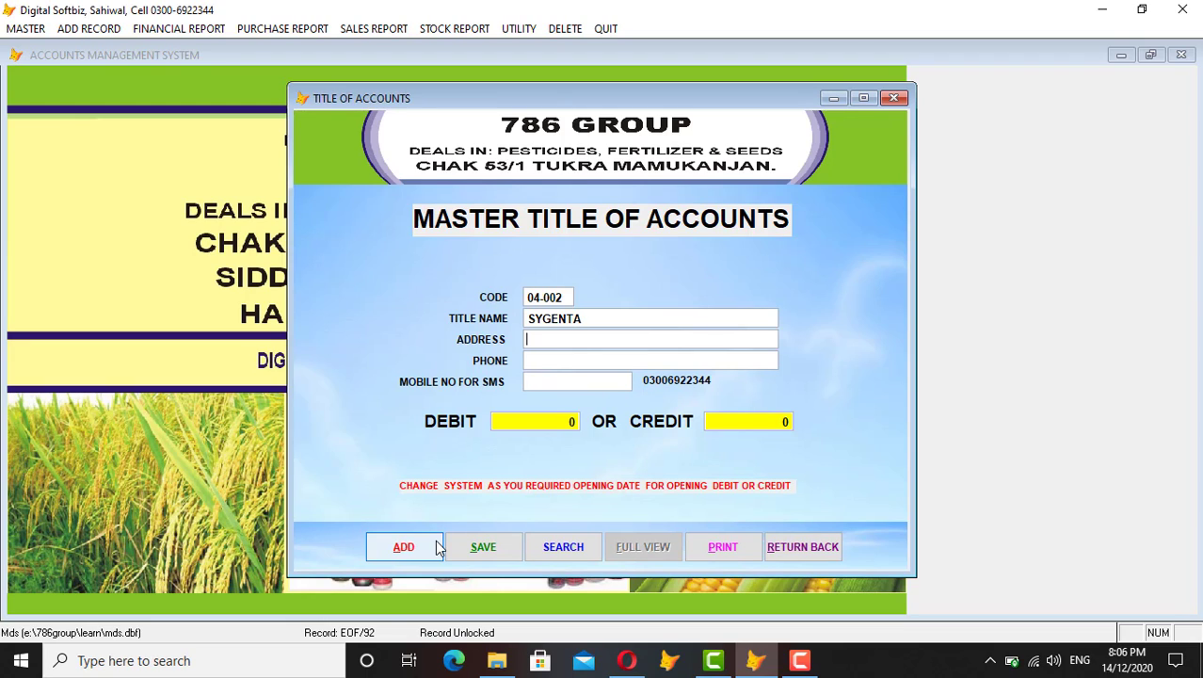
pyautogui.write('LAHORE')
pyautogui.press('Return')
pyautogui.write('0333333')
pyautogui.press('Return')
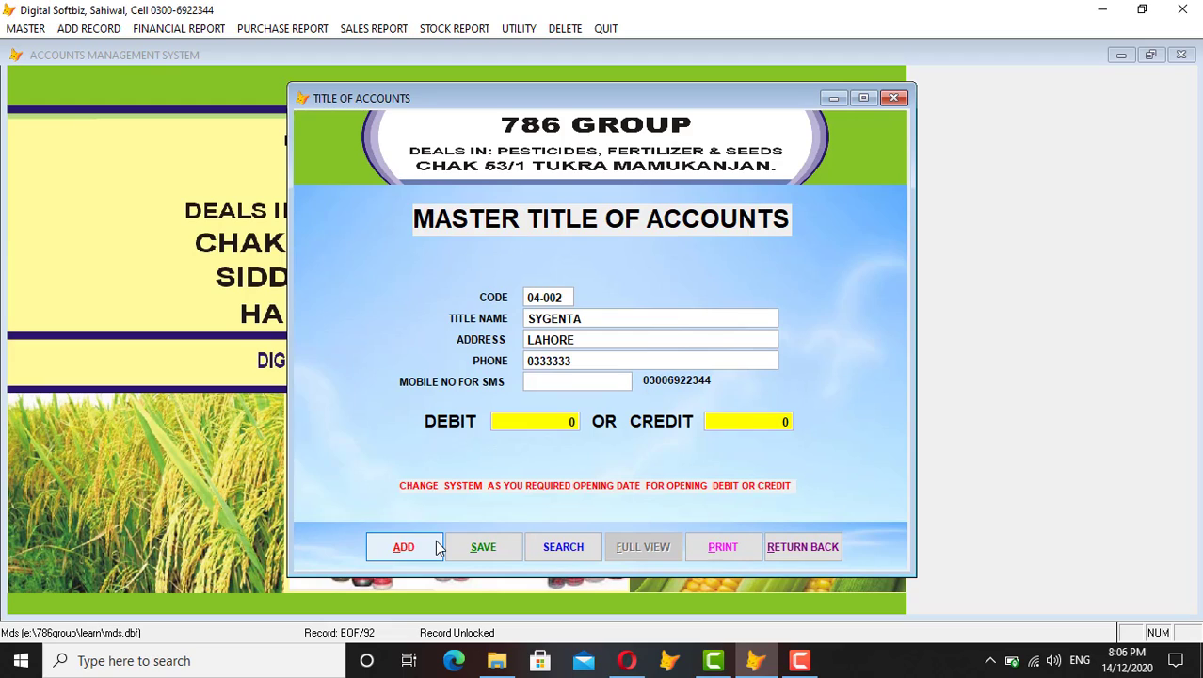
# Step: Set the SYGENTA account's opening credit to 200,000, save the account title and close the form
pyautogui.write('2000000 0')
pyautogui.press('Return')
pyautogui.press('Return')
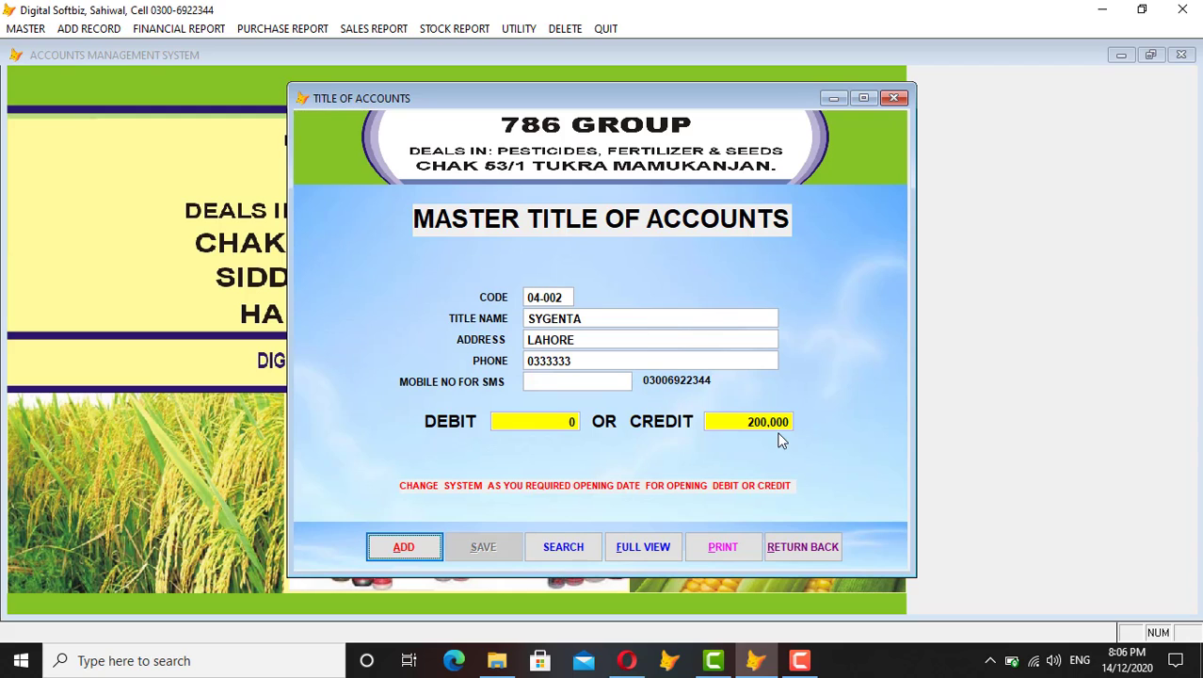
pyautogui.click(803, 546)
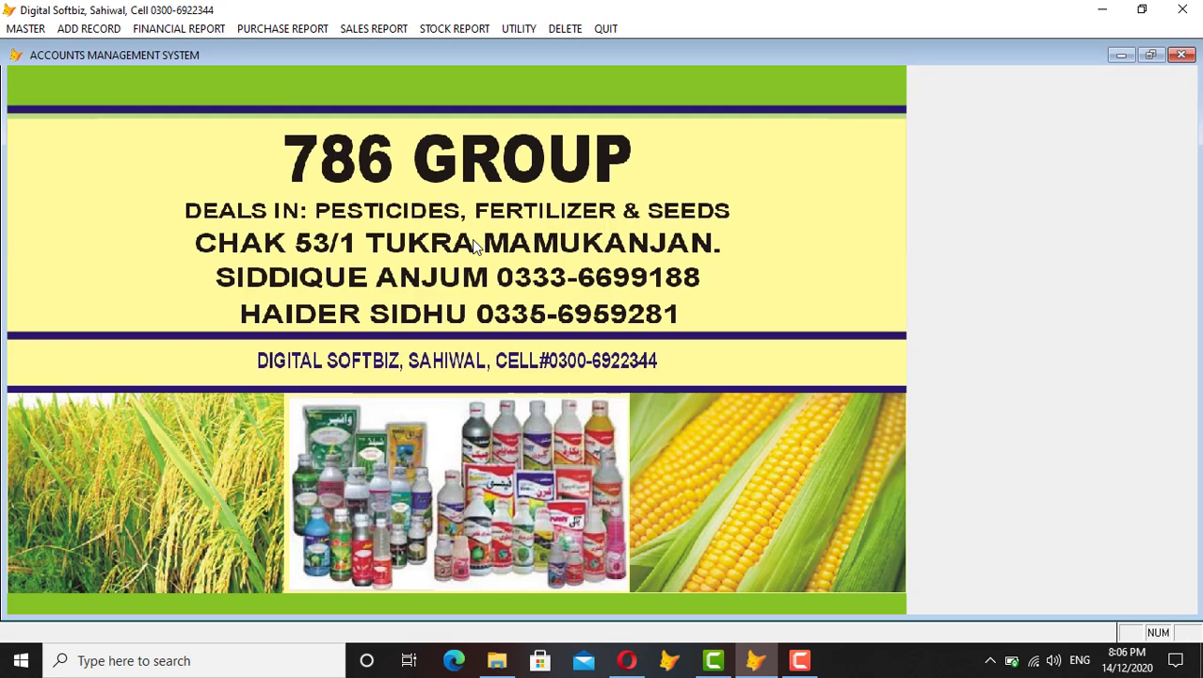
# Step: Preview the shared ledger for SYGENTA on screen, check its opening credit entry and close the report
pyautogui.click(173, 29)
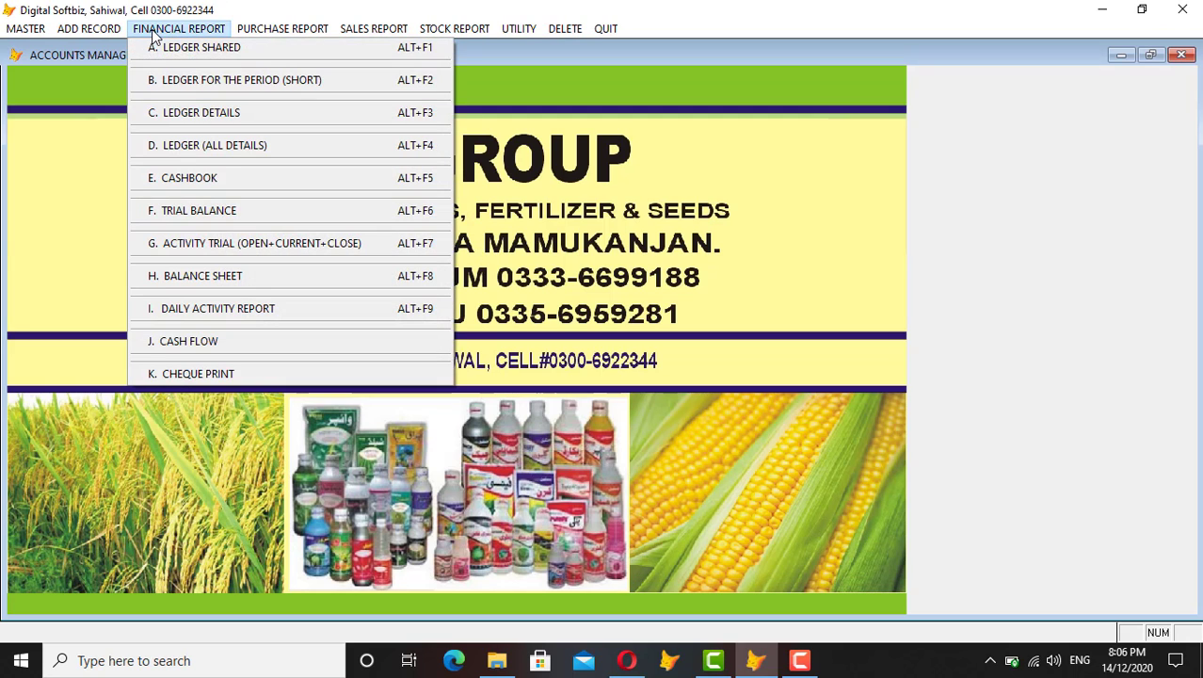
pyautogui.click(196, 49)
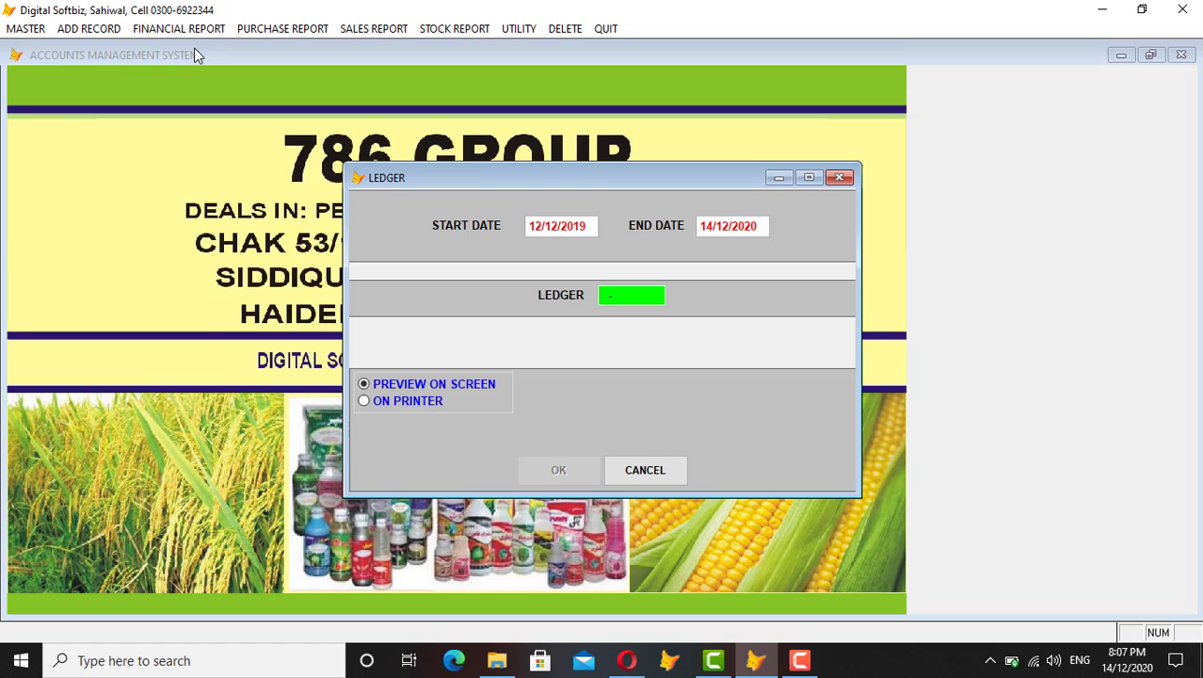
pyautogui.press('Return')
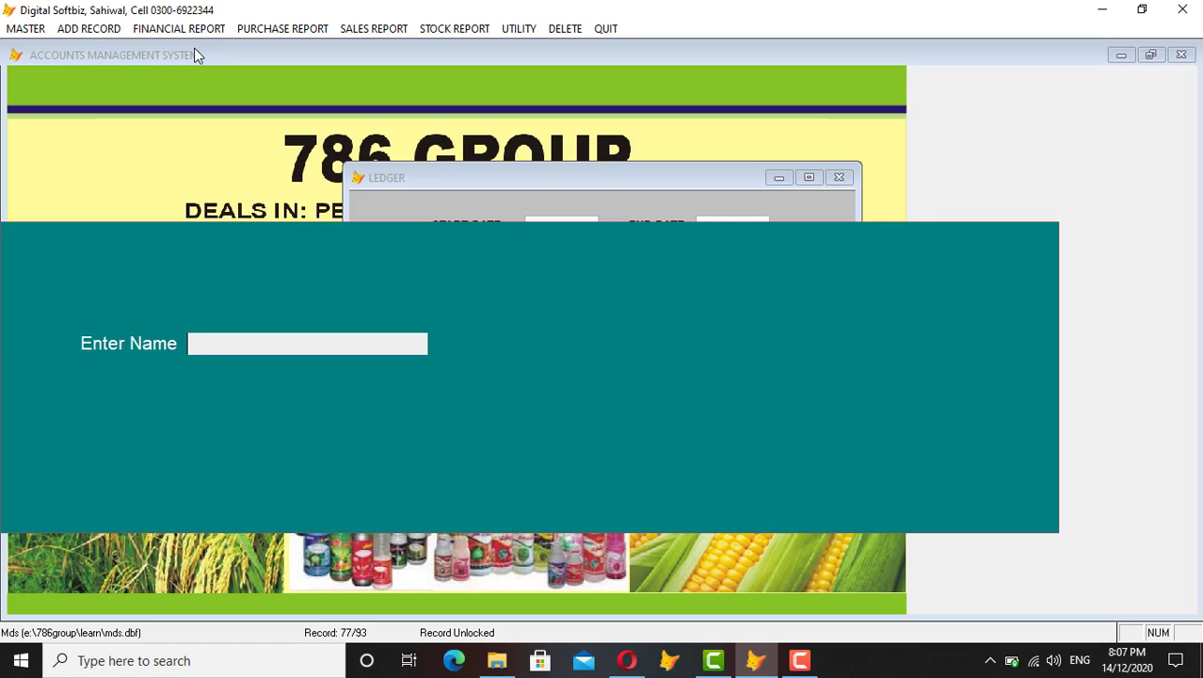
pyautogui.write('SYG')
pyautogui.press('Return')
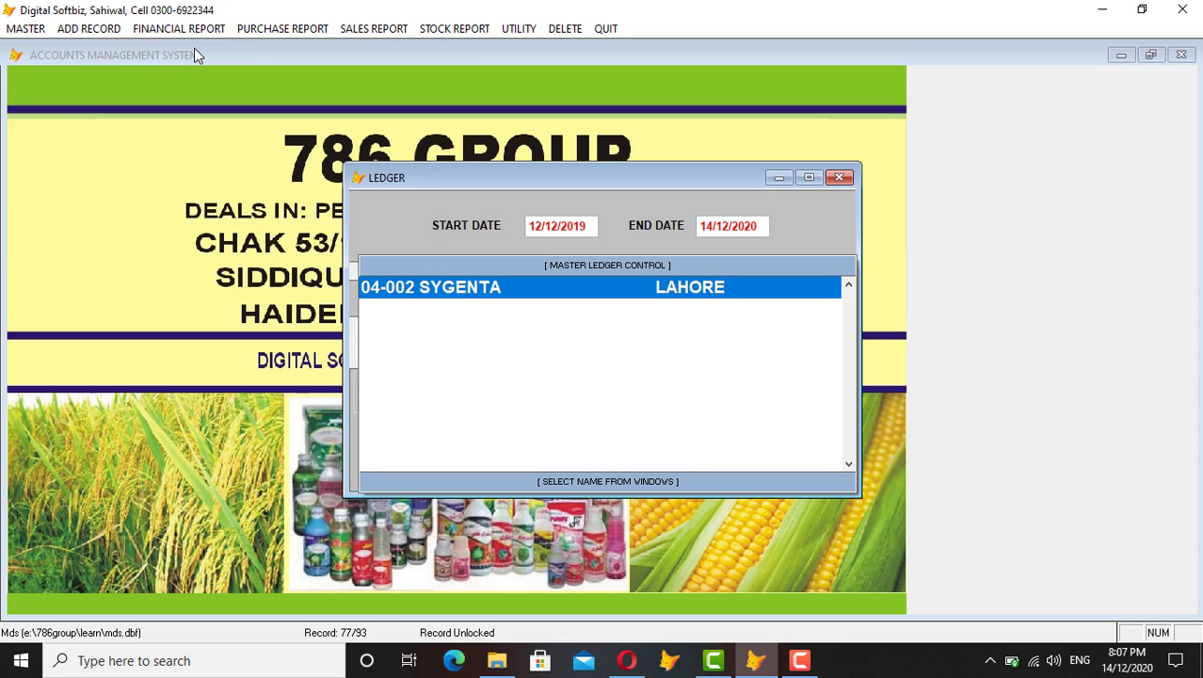
pyautogui.press('Return')
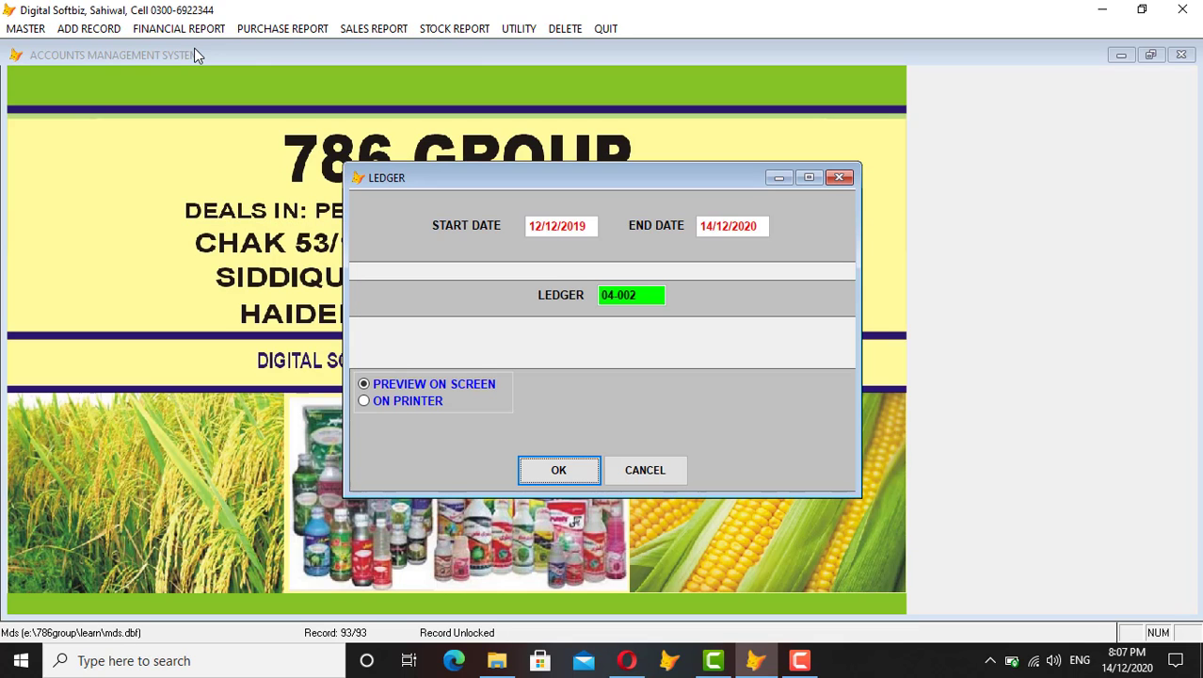
pyautogui.press('Return')
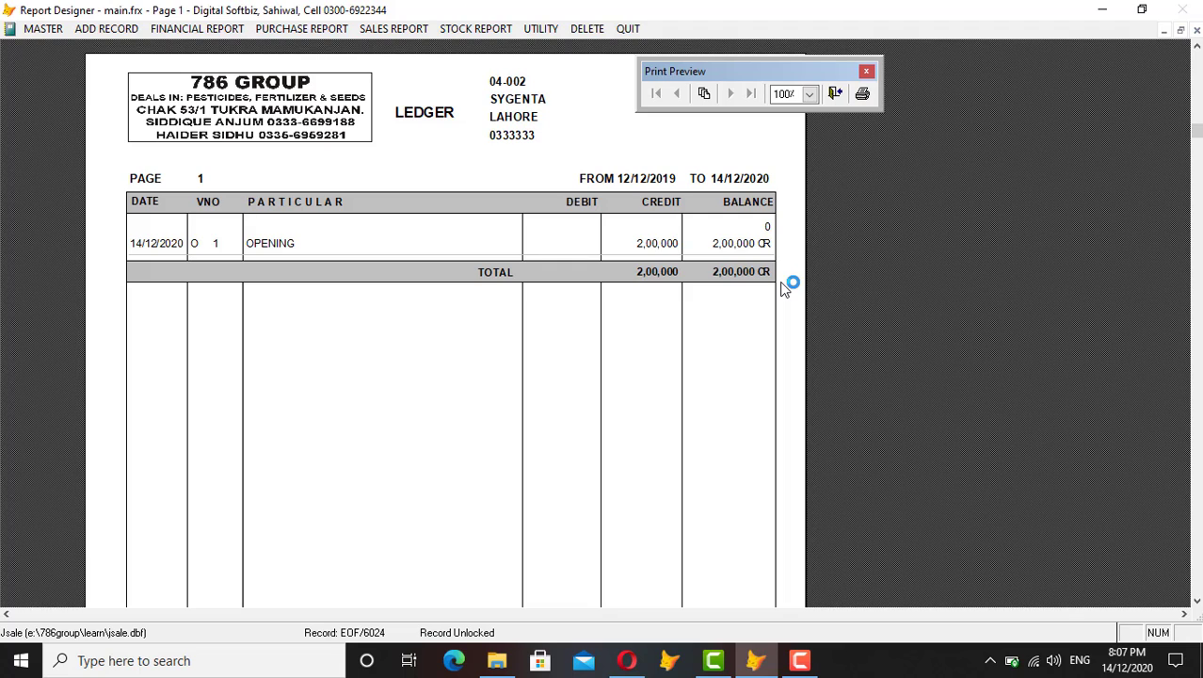
pyautogui.press('Escape')
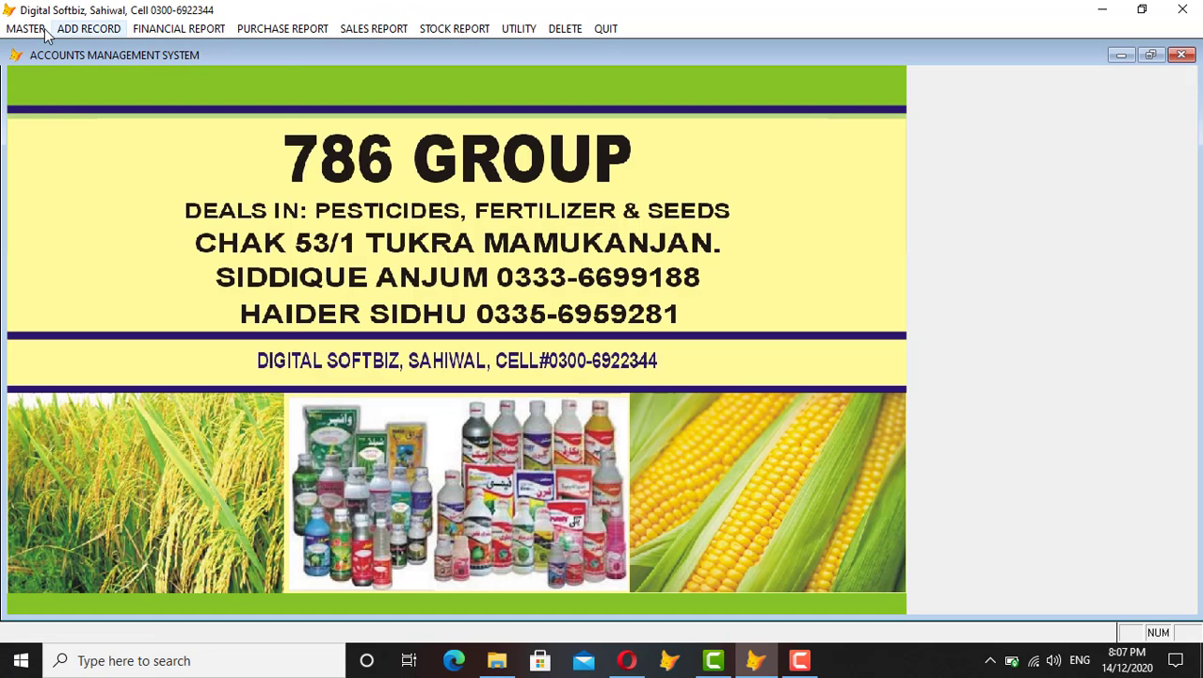
# Step: Start another new account title, coding it as the first account (001) in group 06
pyautogui.click(44, 28)
pyautogui.click(81, 80)
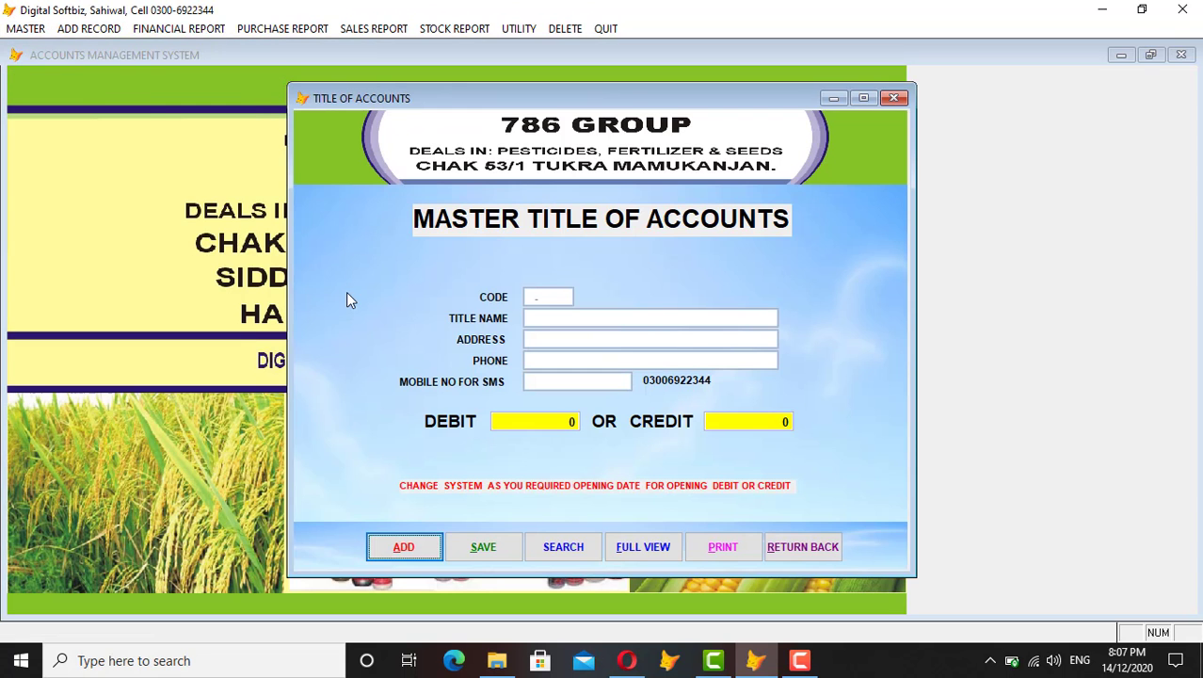
pyautogui.click(409, 542)
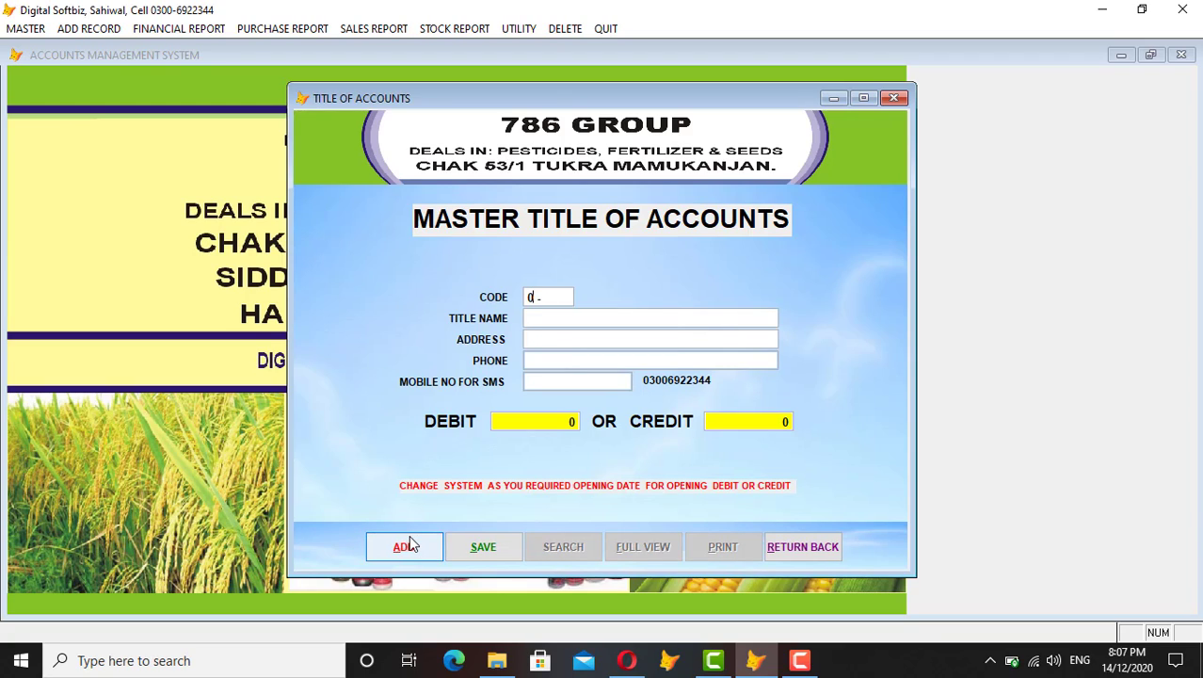
pyautogui.write('5')
pyautogui.write('00')
pyautogui.write('1')
pyautogui.press('Return')
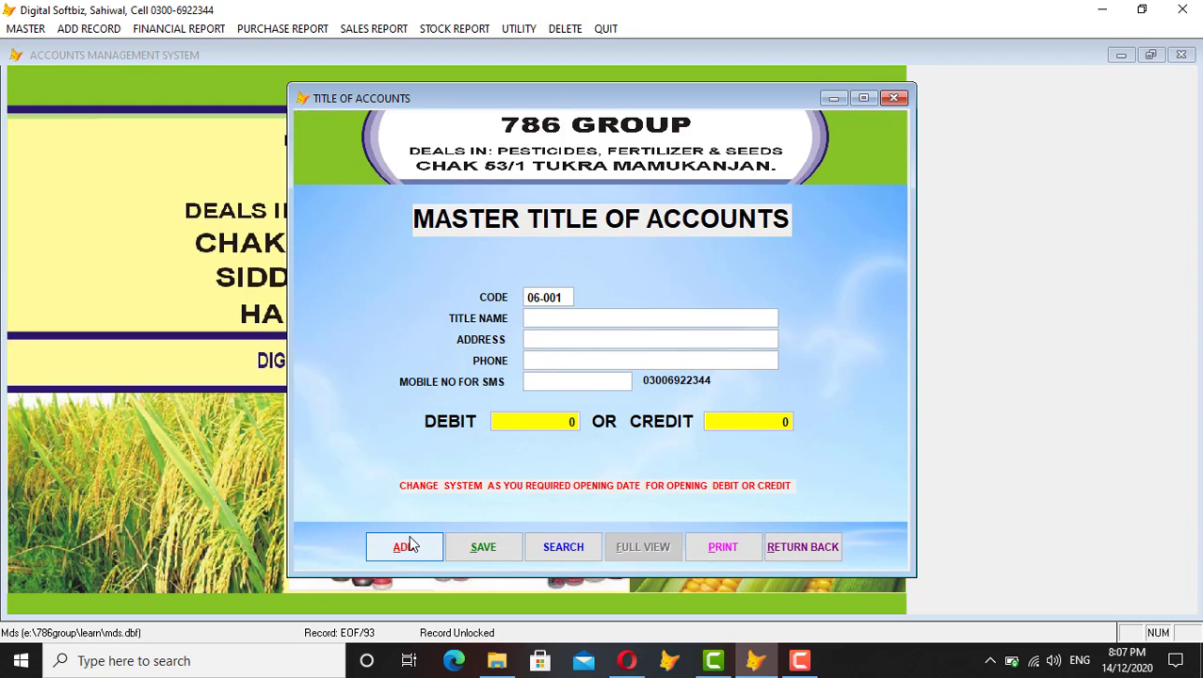
# Step: Enter the account holder's name with an opening debit of 300,000, save the account title and close the form
pyautogui.press('capslock')
pyautogui.write('HUSSAIN')
pyautogui.write('300,000. 0')
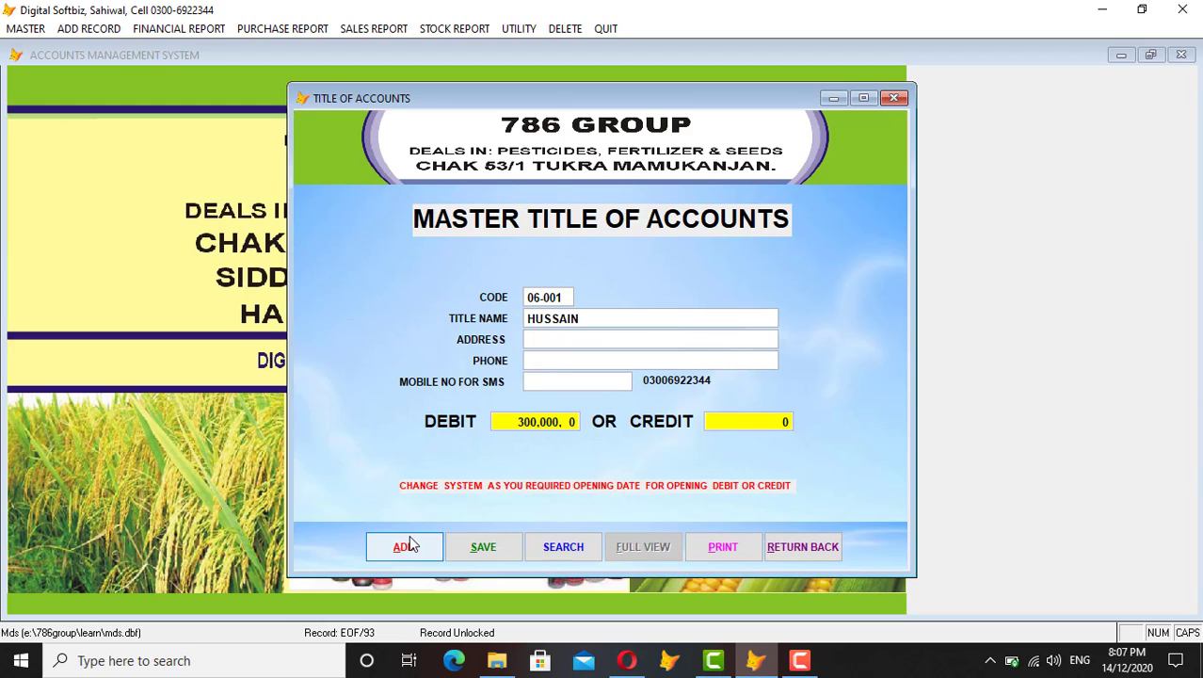
pyautogui.press('Return')
pyautogui.press('Return')
pyautogui.press('Return')
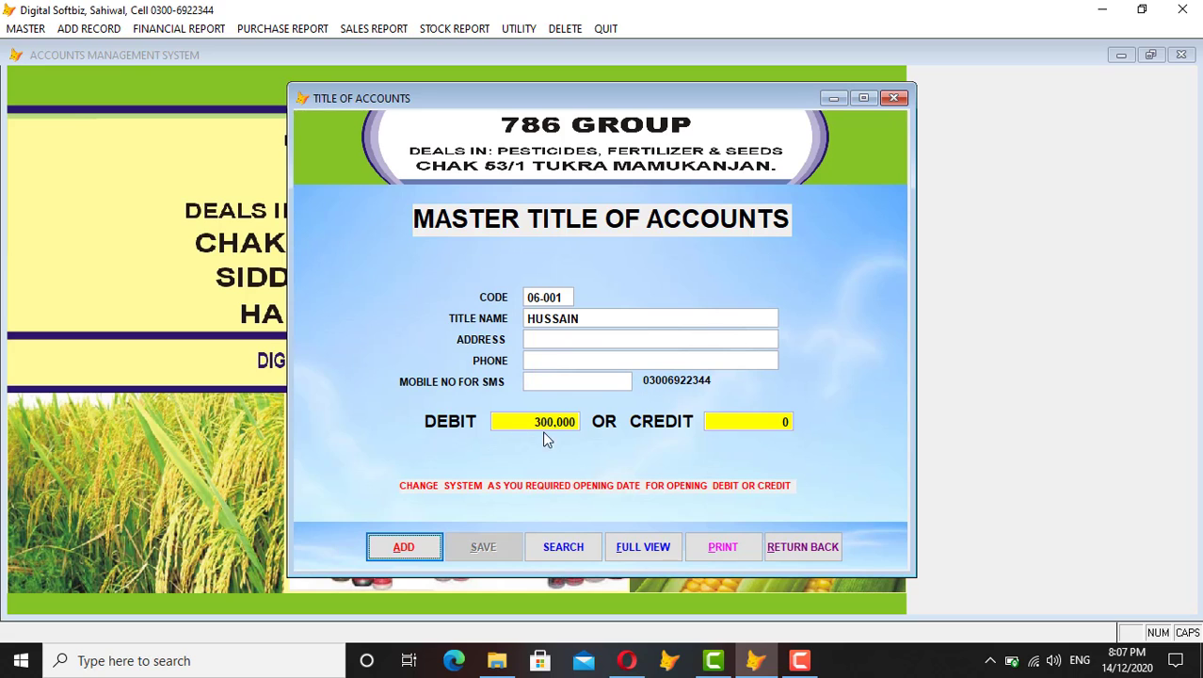
pyautogui.click(786, 541)
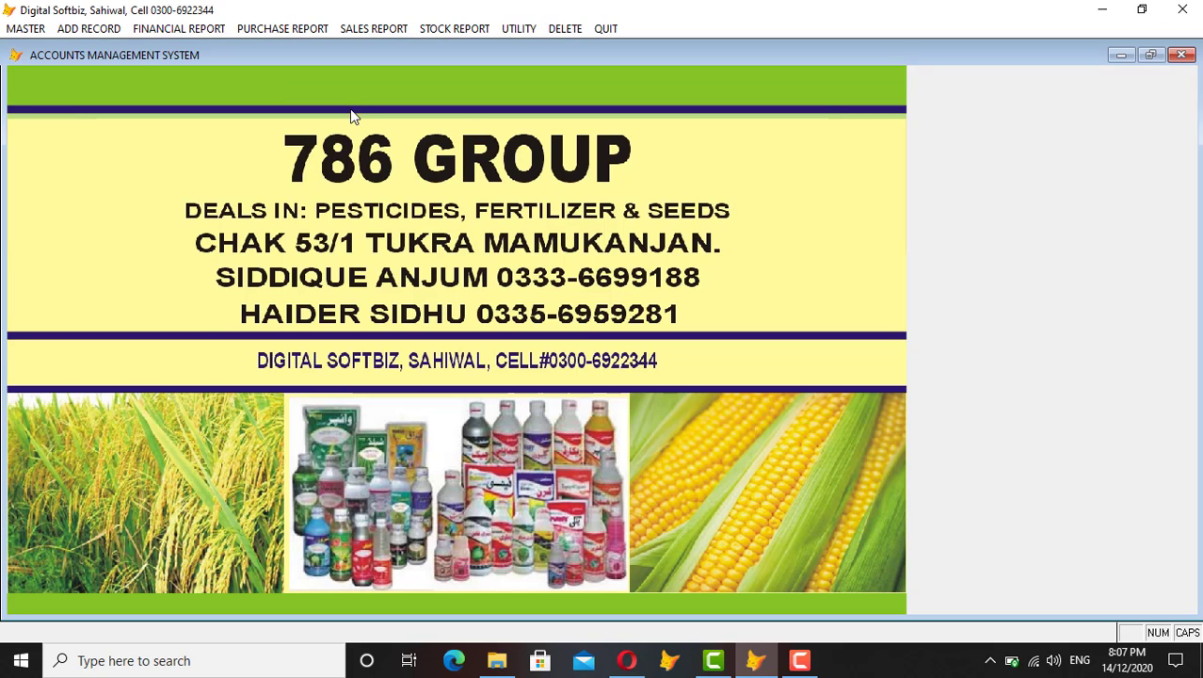
# Step: Preview the shared ledger of the new group 06 account on screen, check its opening debit entry and close the report
pyautogui.click(204, 29)
pyautogui.click(199, 42)
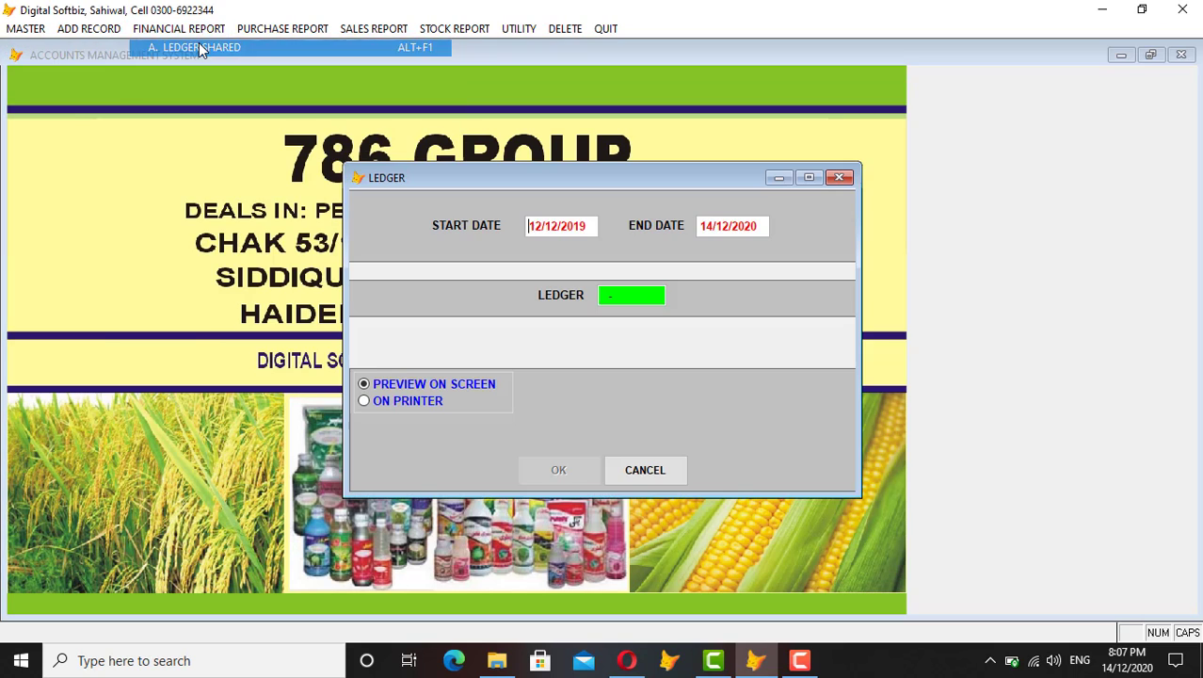
pyautogui.press('Return')
pyautogui.write('HUSS')
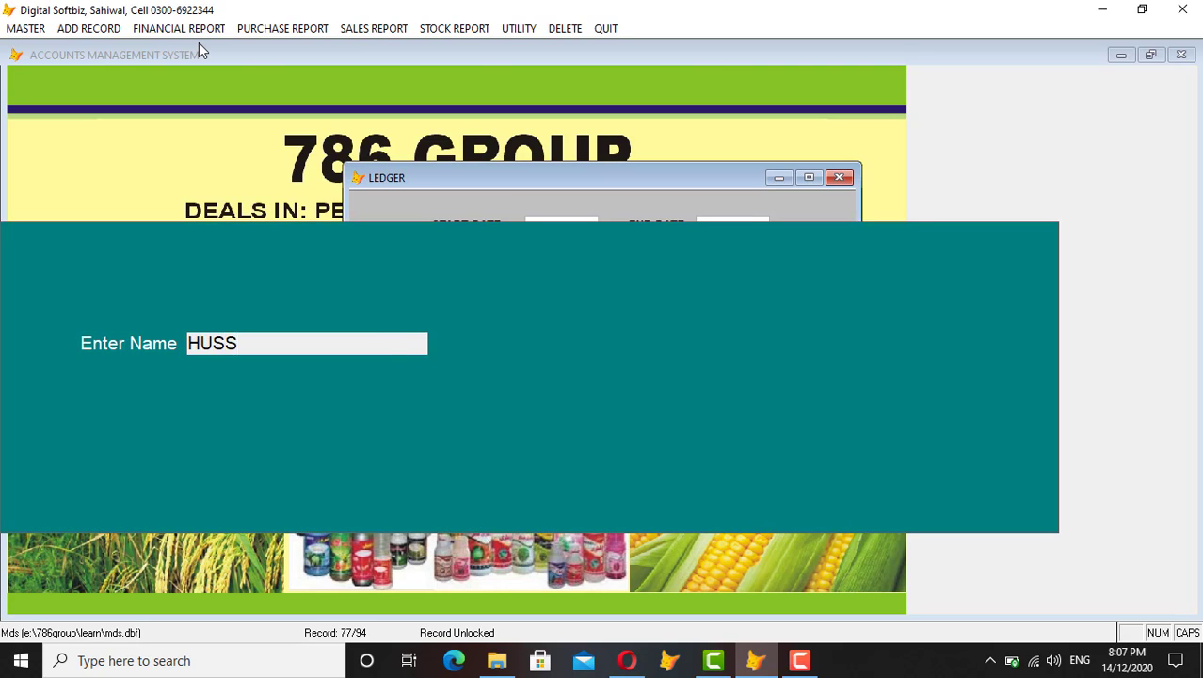
pyautogui.press('Return')
pyautogui.press('Return')
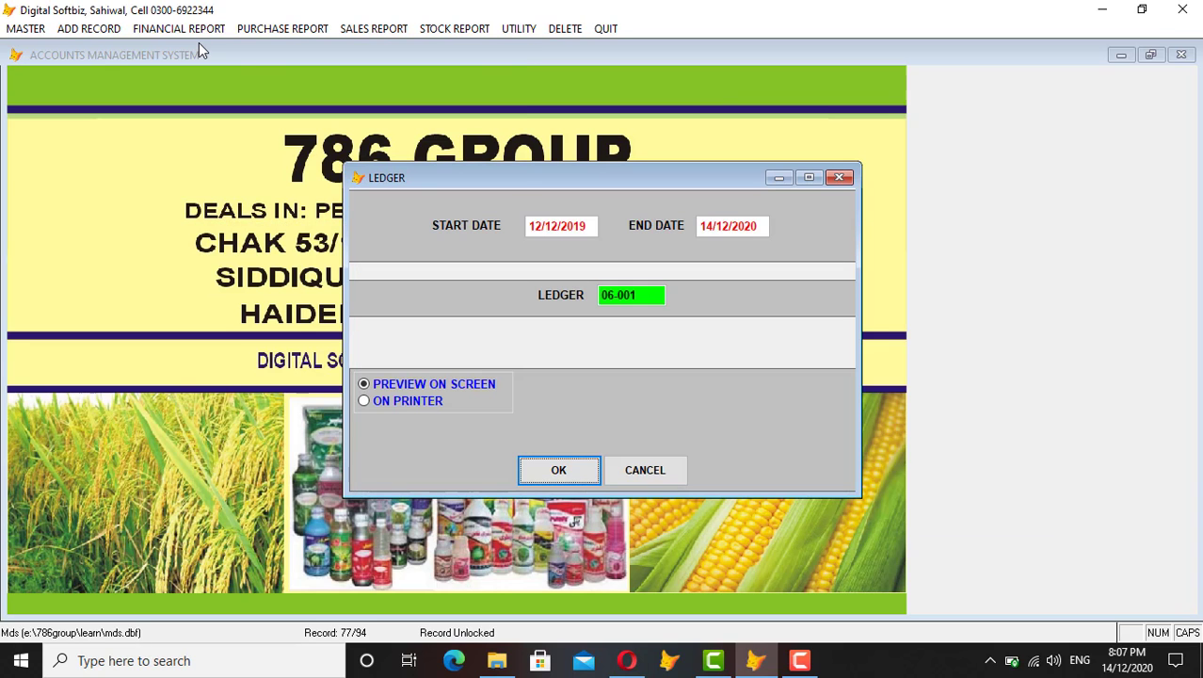
pyautogui.press('Return')
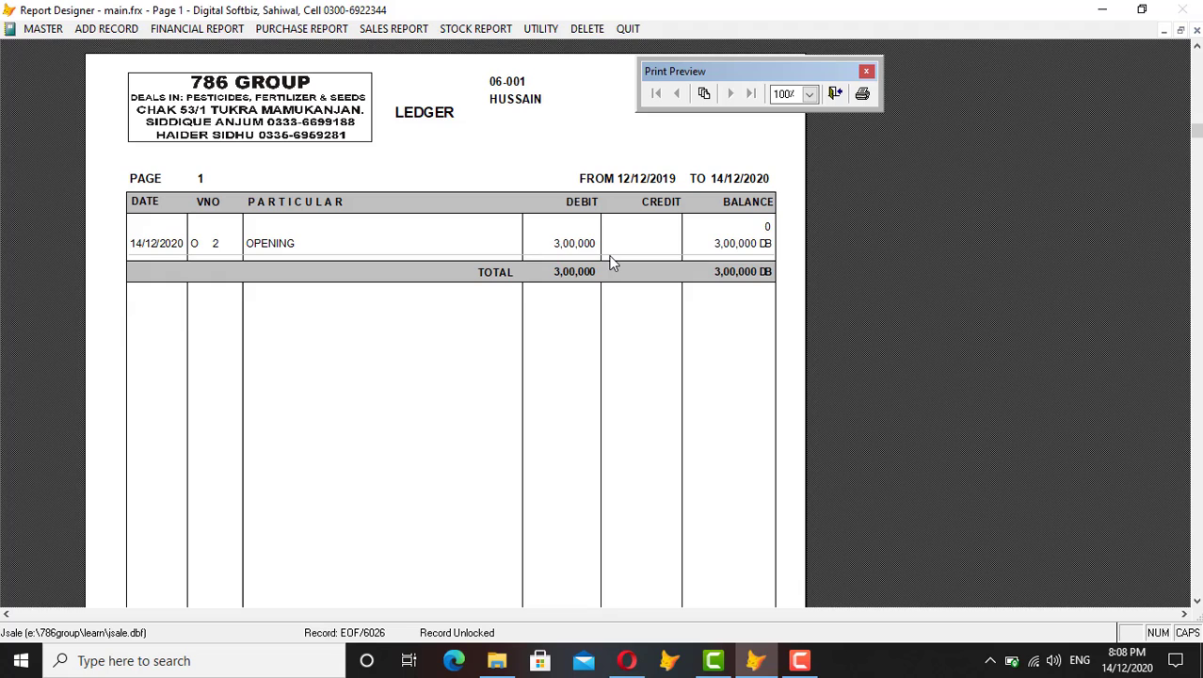
pyautogui.press('Escape')
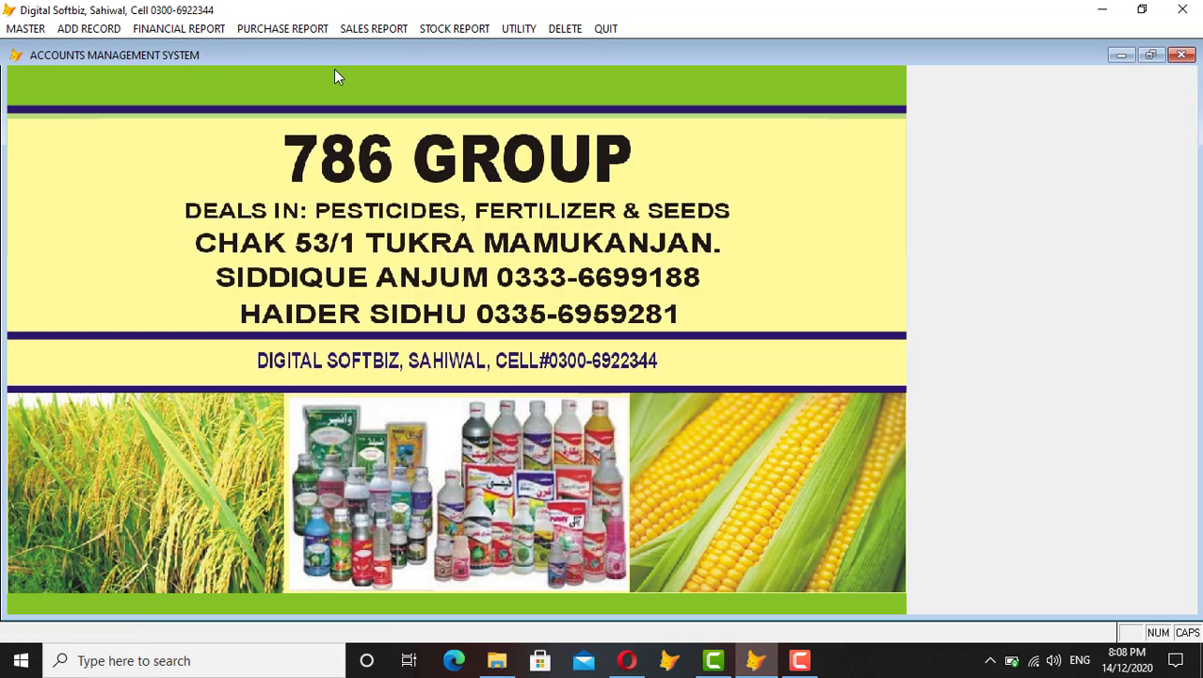
# Step: Open the full list of account titles, check the SYGENTA entry under group 04, and close the list and form
pyautogui.click(42, 28)
pyautogui.click(67, 81)
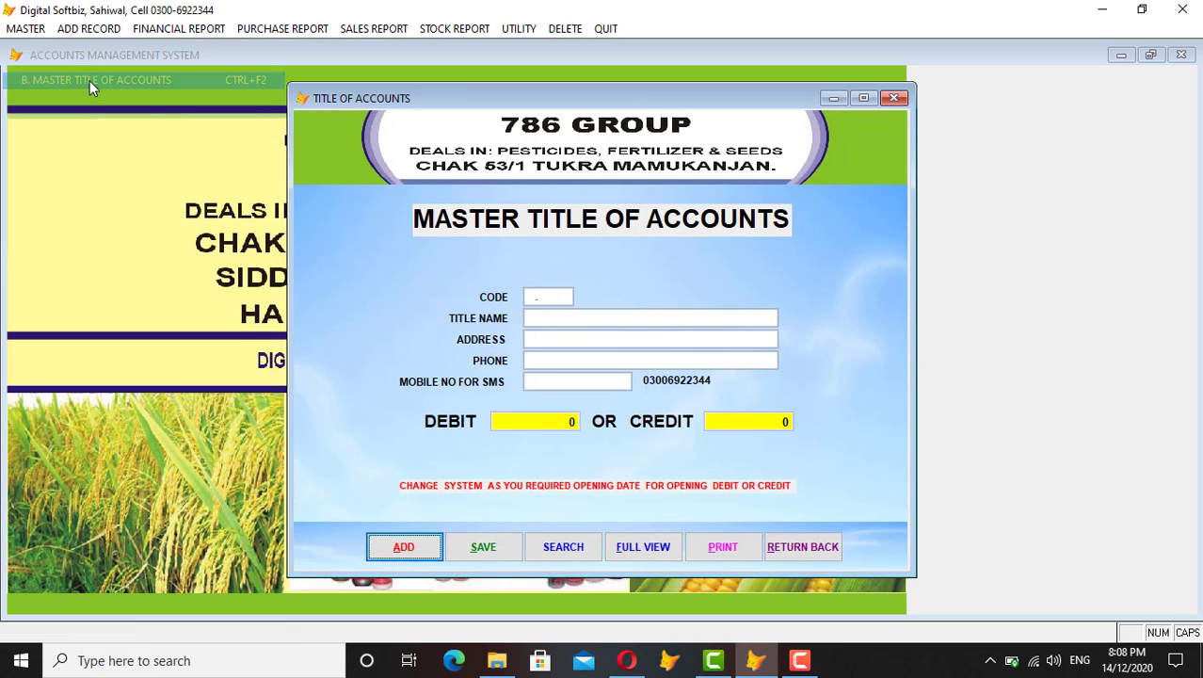
pyautogui.click(642, 545)
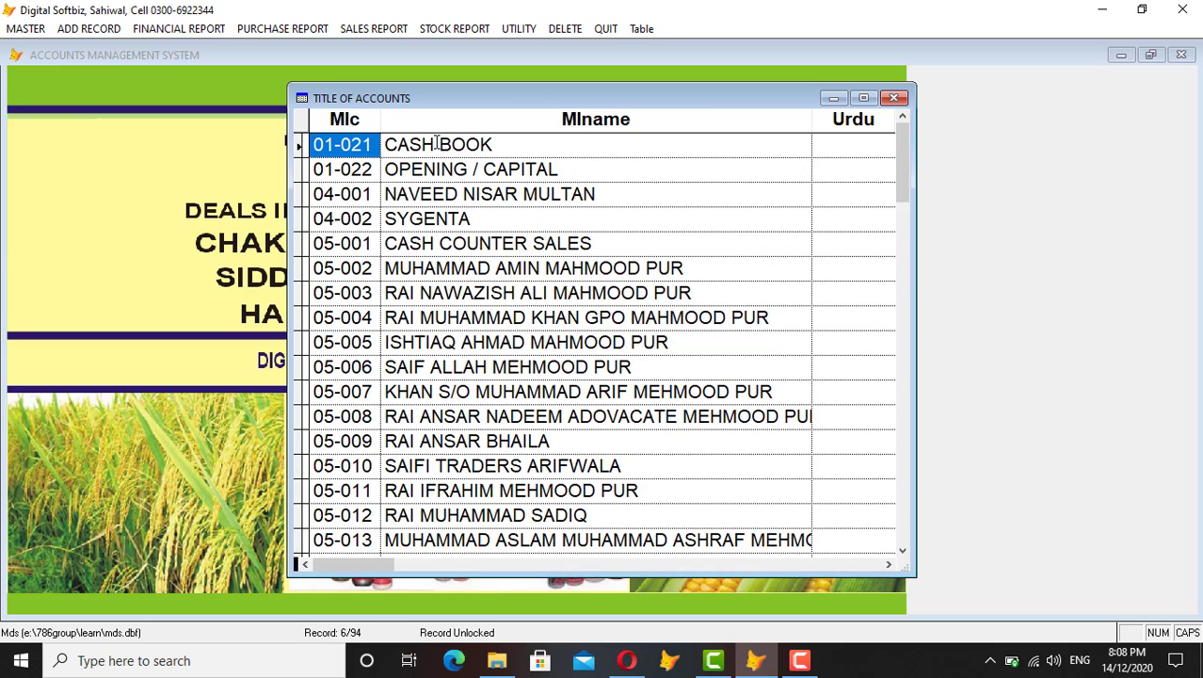
pyautogui.press('Escape')
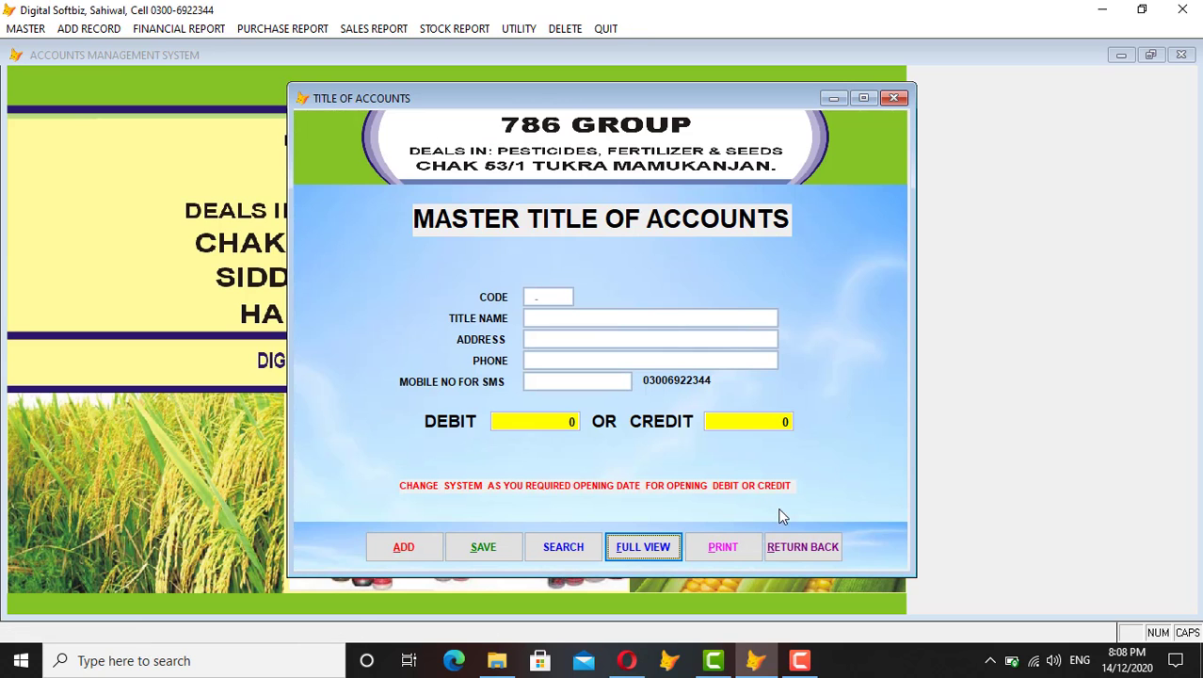
pyautogui.click(798, 545)
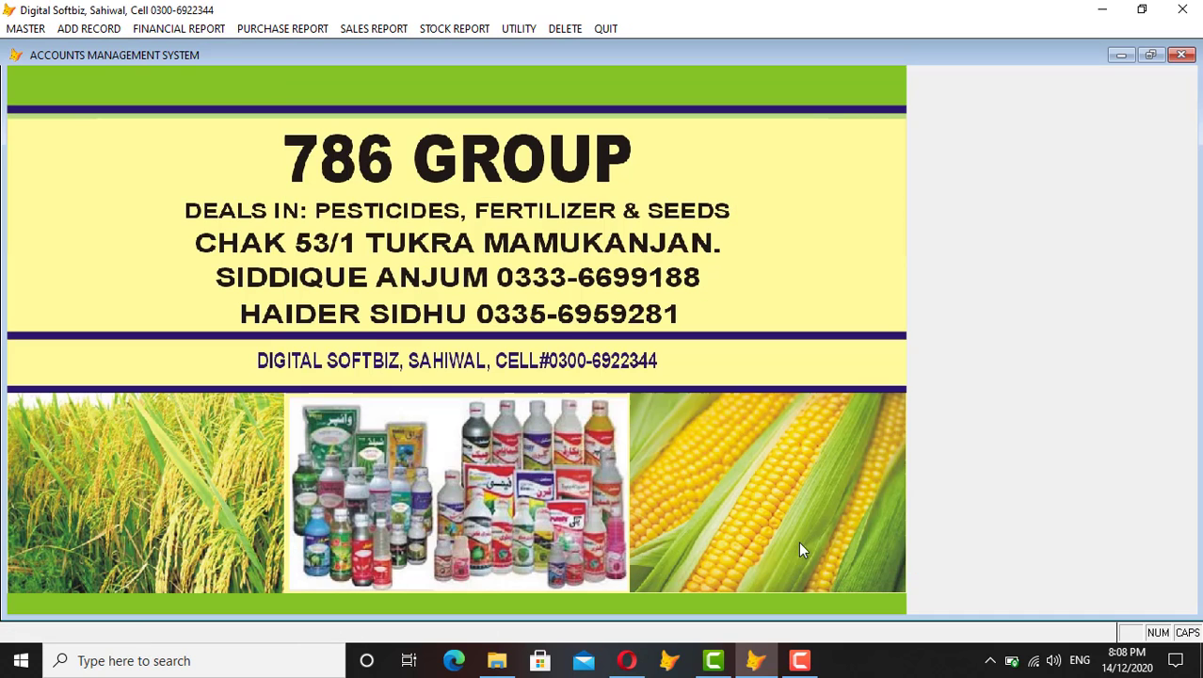
# Step: Open the master policy profile's full list, examine the GENERAL, MELON, WATER MELON, CORN and WHEAT policies, and close the list
pyautogui.click(193, 34)
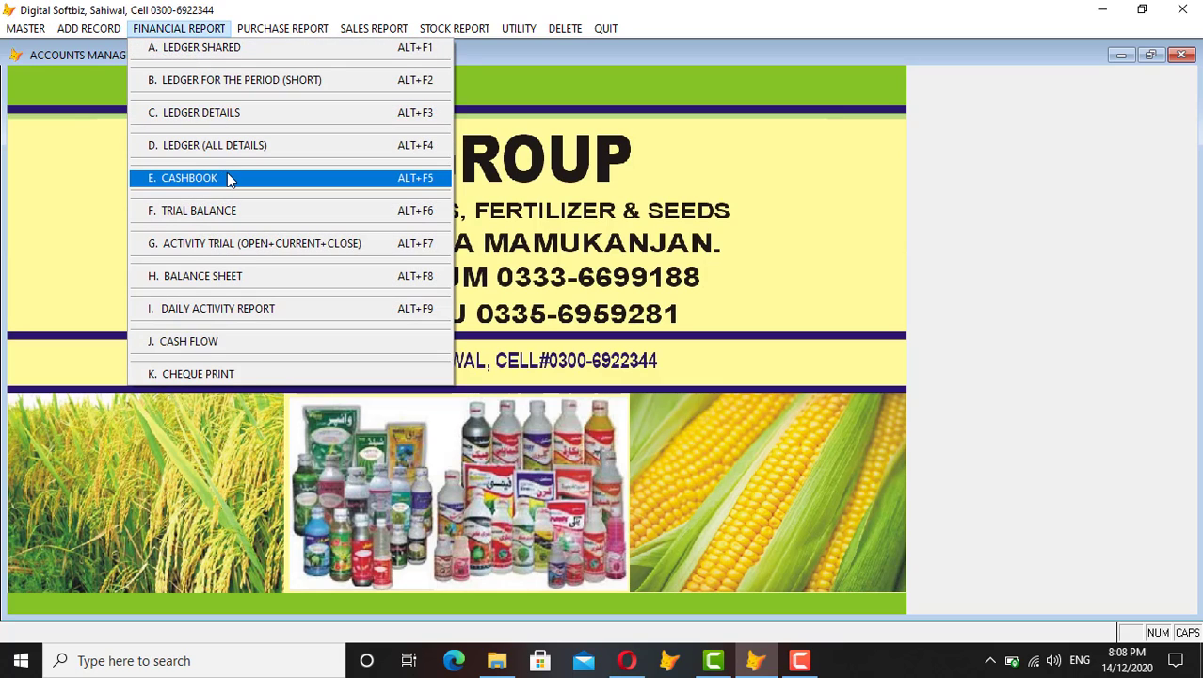
pyautogui.moveTo(94, 28)
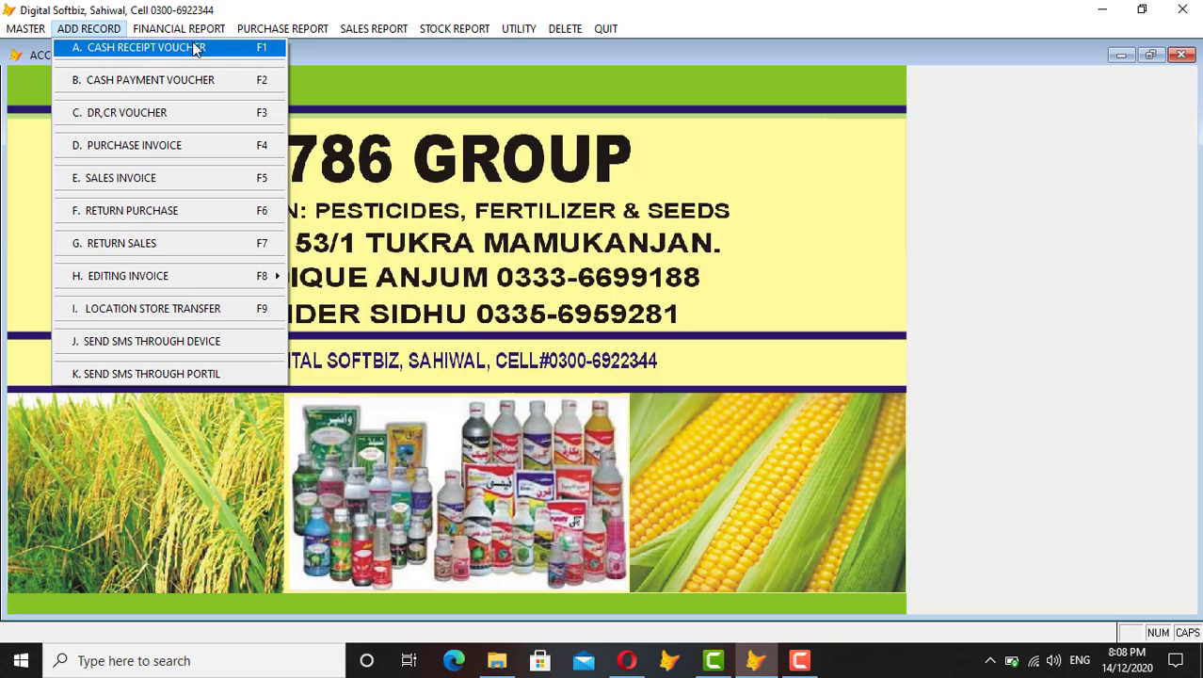
pyautogui.moveTo(28, 30)
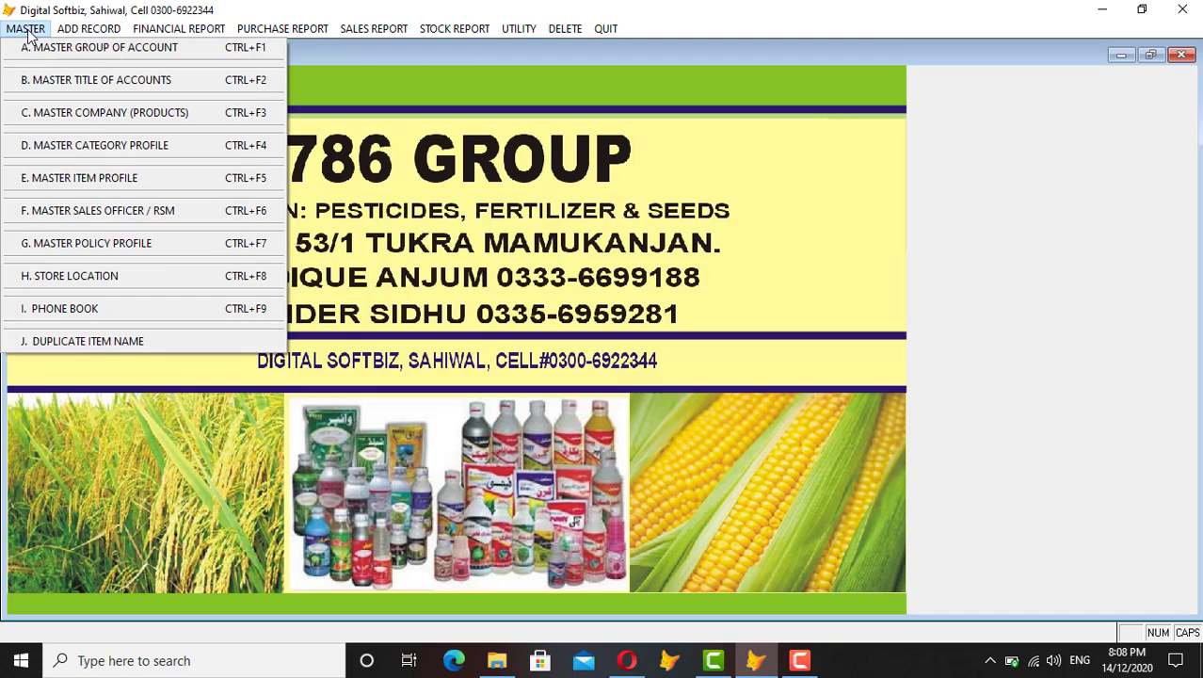
pyautogui.click(128, 242)
pyautogui.click(649, 420)
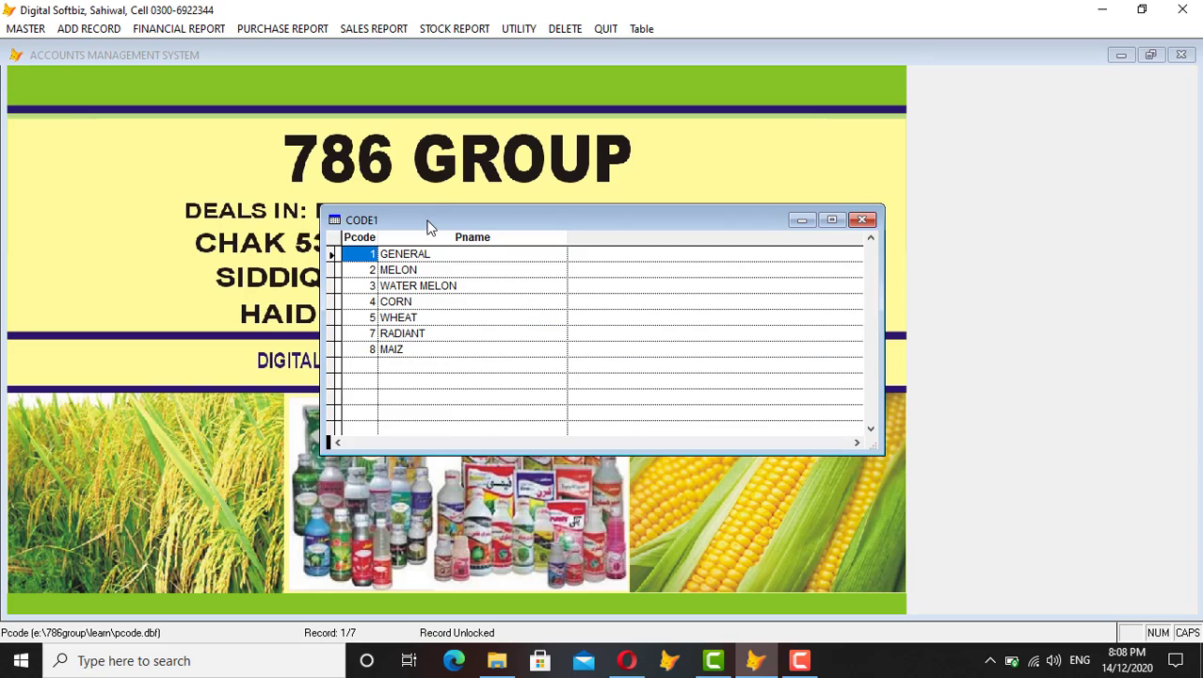
pyautogui.click(416, 255)
pyautogui.click(419, 269)
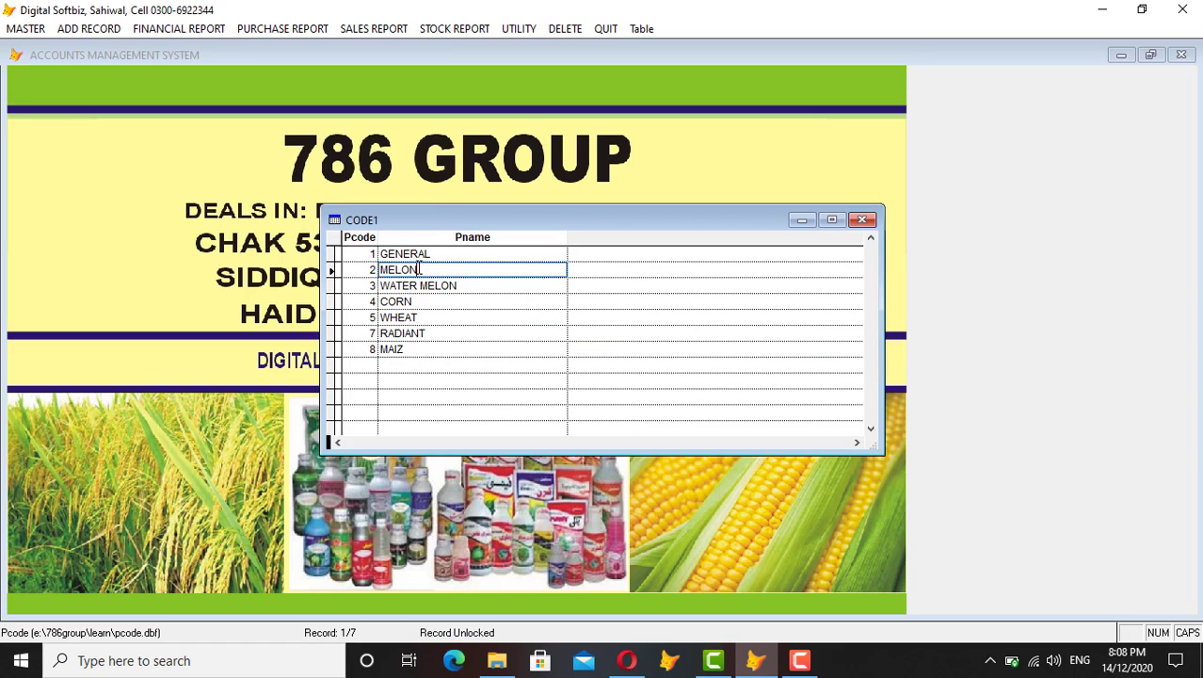
pyautogui.click(421, 291)
pyautogui.click(420, 305)
pyautogui.click(421, 318)
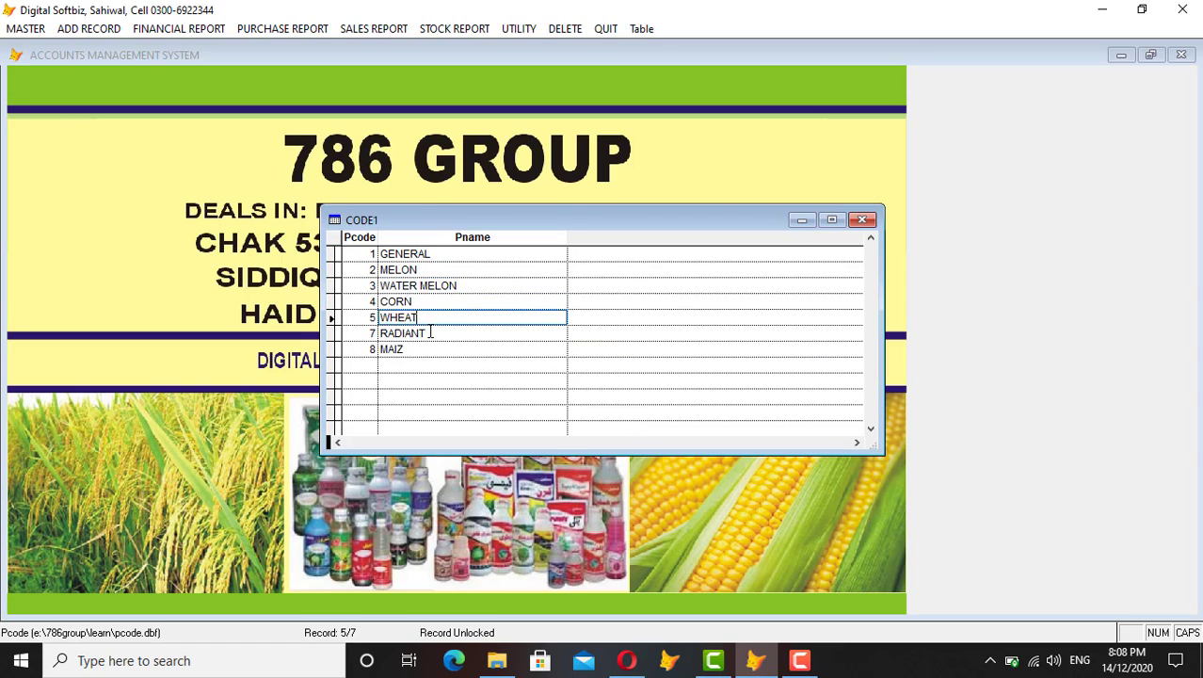
pyautogui.press('Escape')
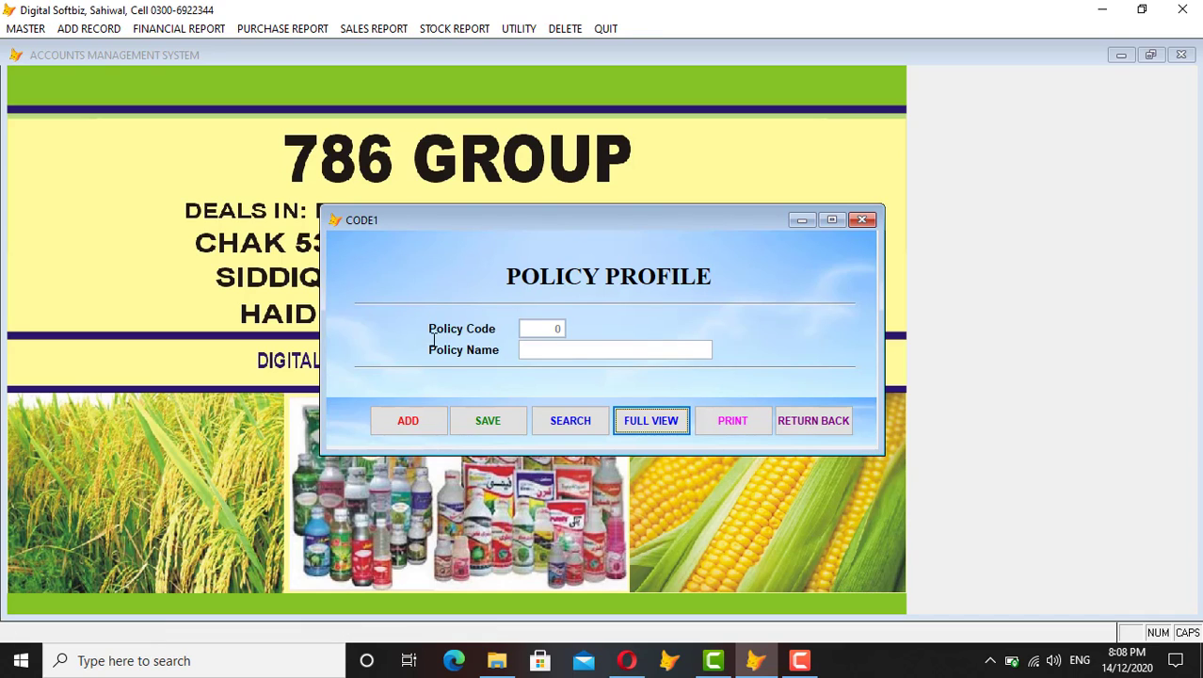
# Step: Close the policy profile, start a cash receipt voucher of type R, and look up the group 06 account by name as its credit account
pyautogui.click(796, 422)
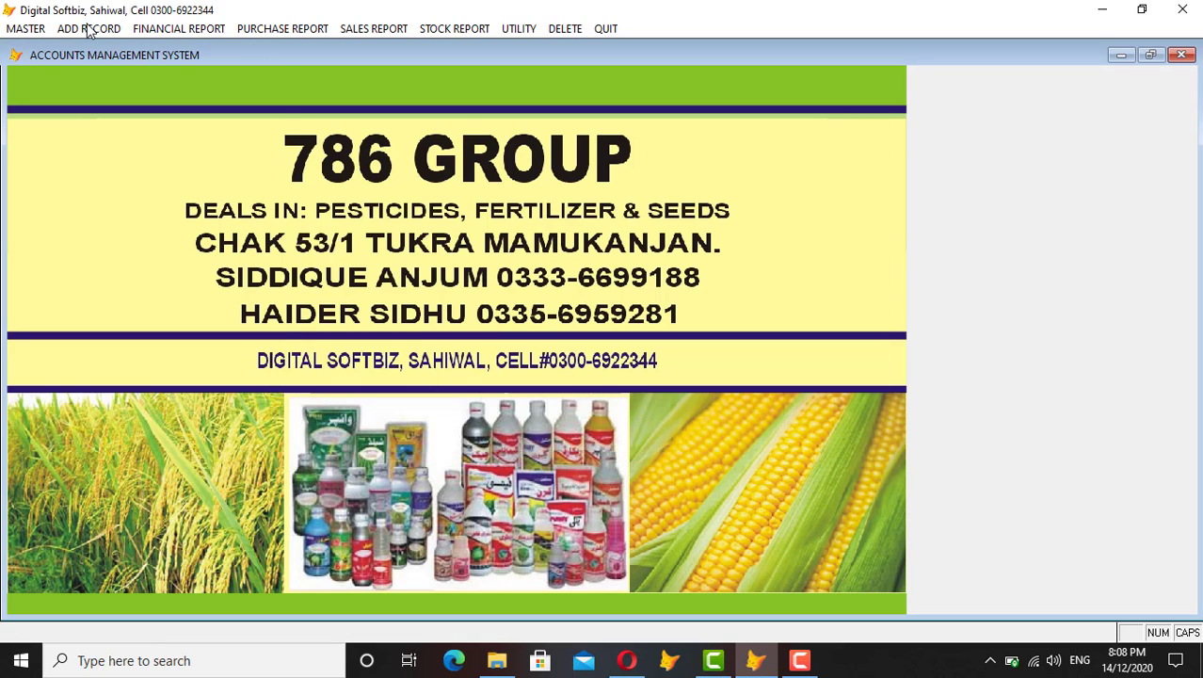
pyautogui.click(88, 30)
pyautogui.click(115, 48)
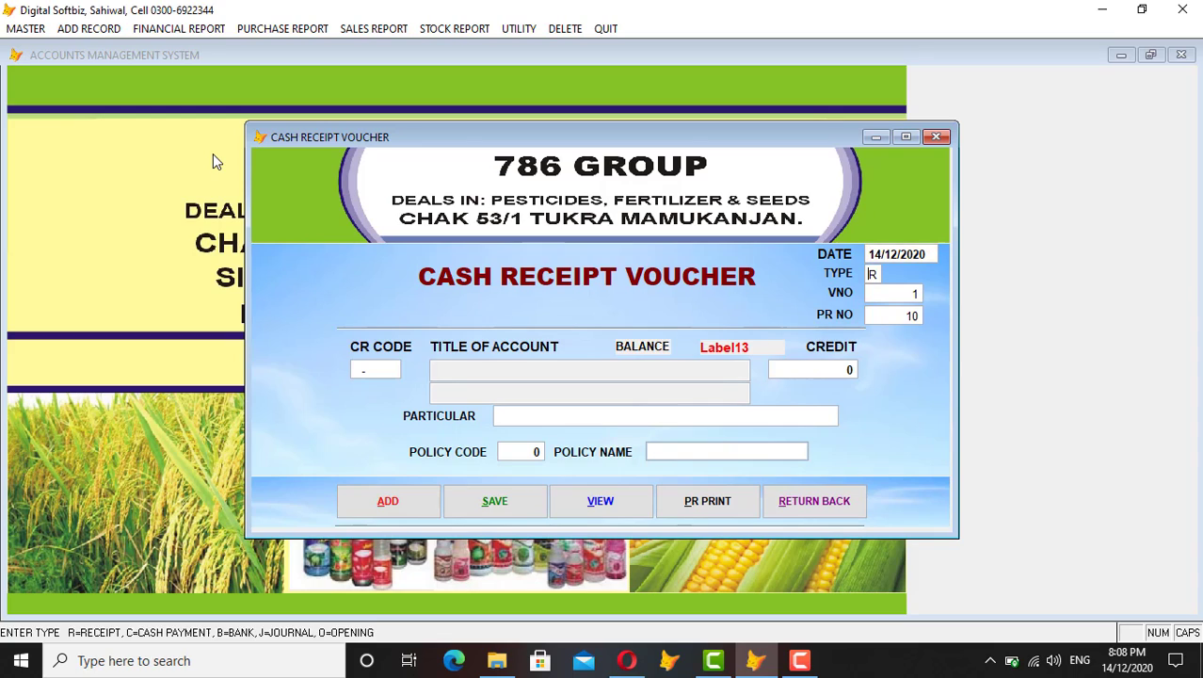
pyautogui.press('Return')
pyautogui.press('F1')
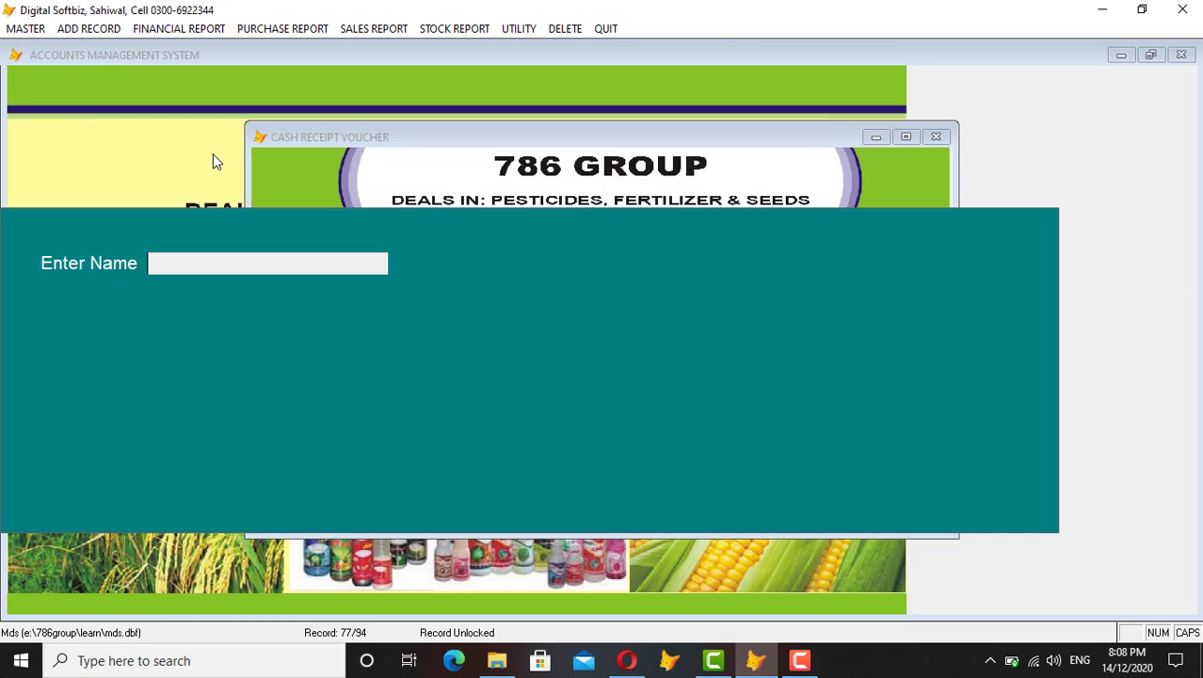
pyautogui.write('U')
pyautogui.press('BackSpace')
pyautogui.write('HUSS')
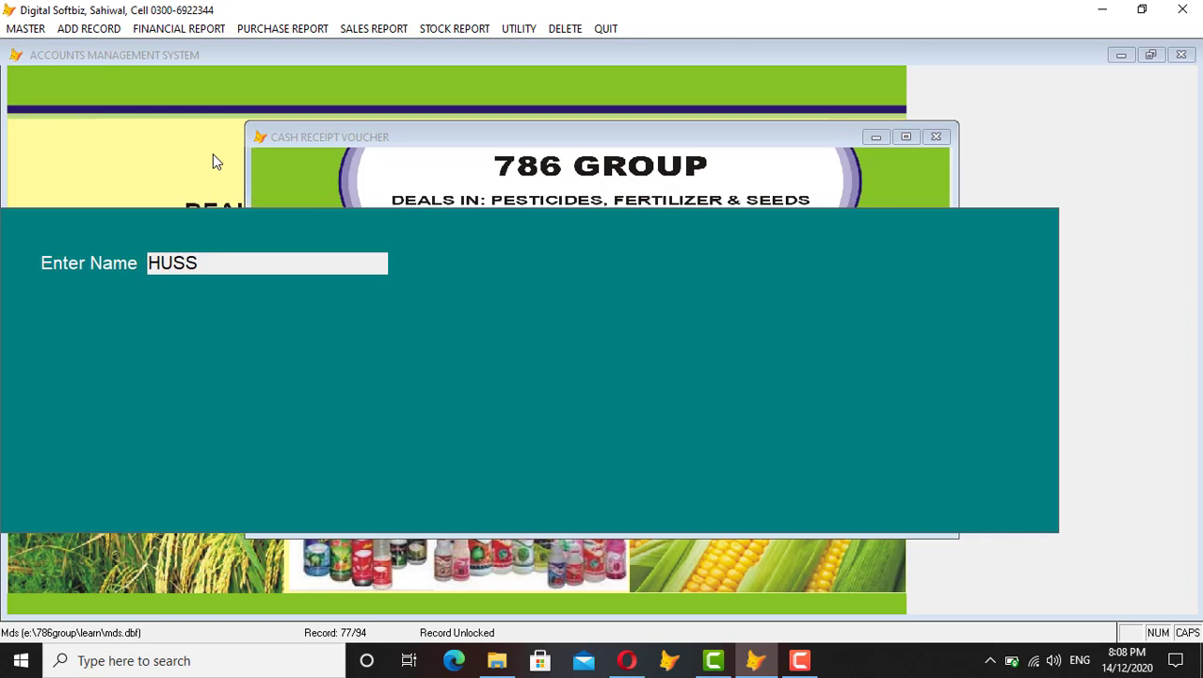
pyautogui.press('Return')
pyautogui.press('Return')
pyautogui.press('Return')
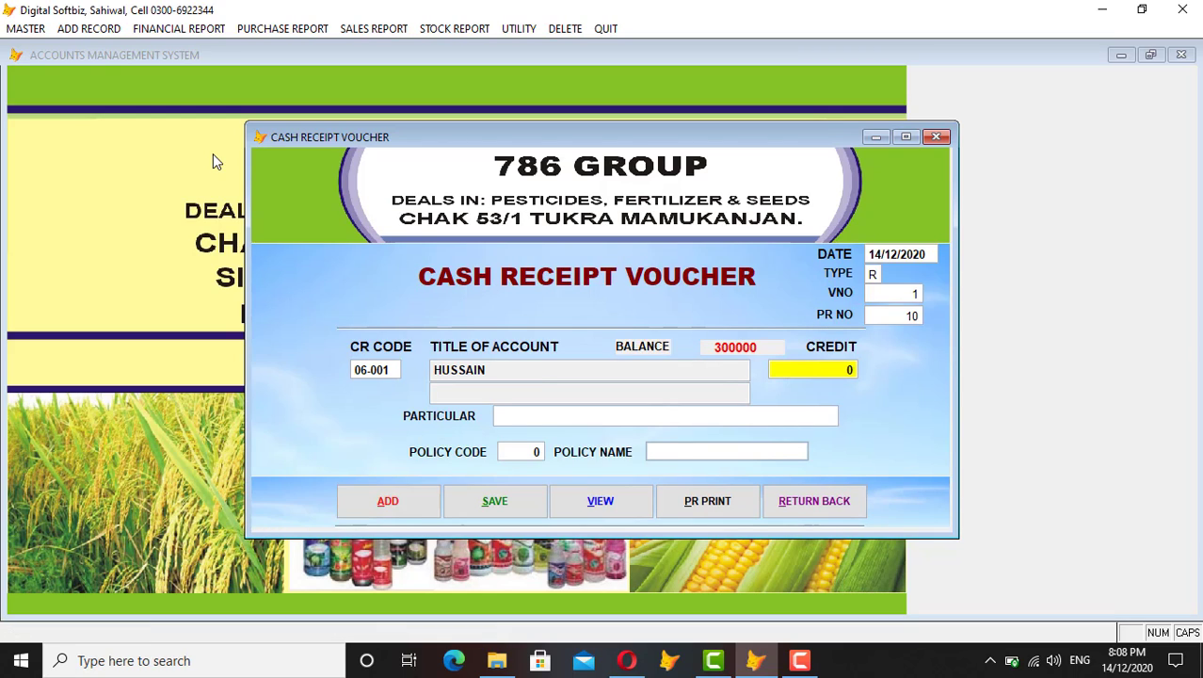
# Step: Fill in the receipt with credit 100,000, particular CASH and policy code 1 (GENERAL), save it and close the voucher
pyautogui.write('100.000')
pyautogui.press('Return')
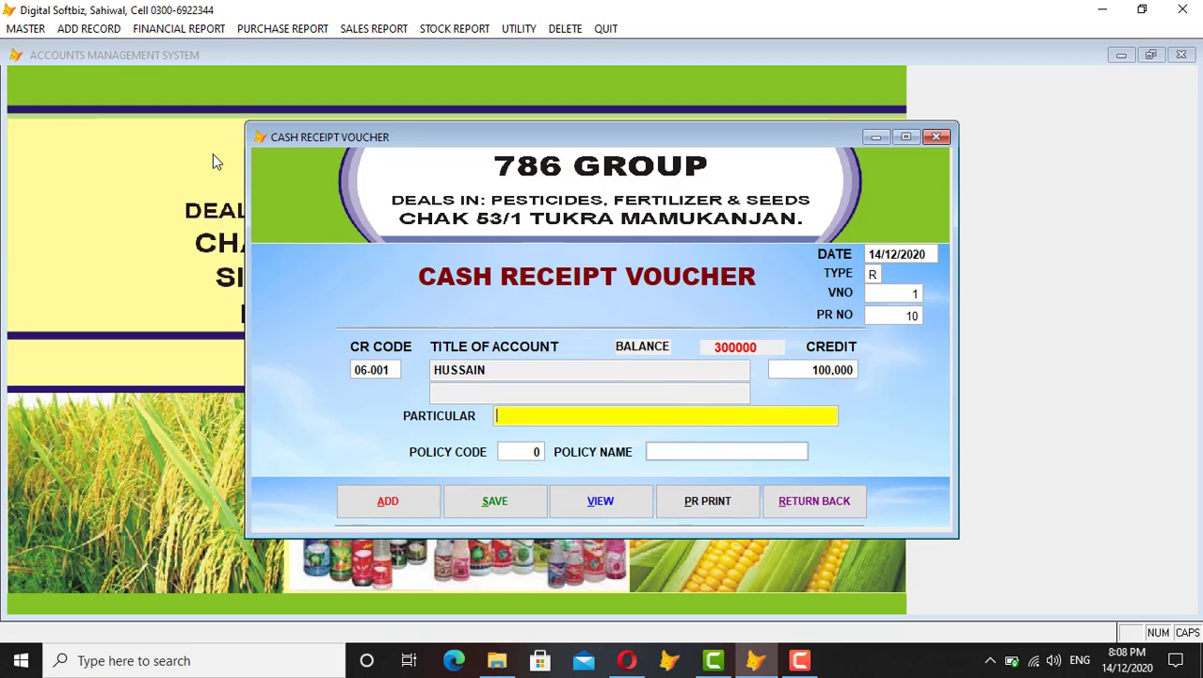
pyautogui.press('Return')
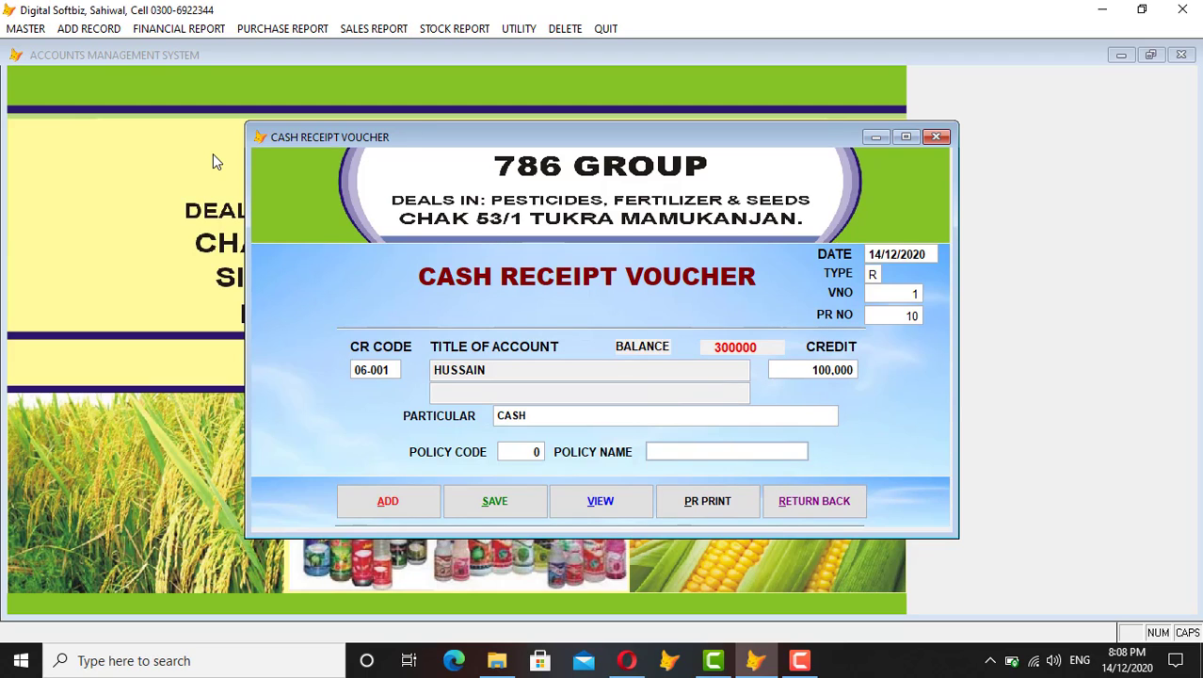
pyautogui.press('Return')
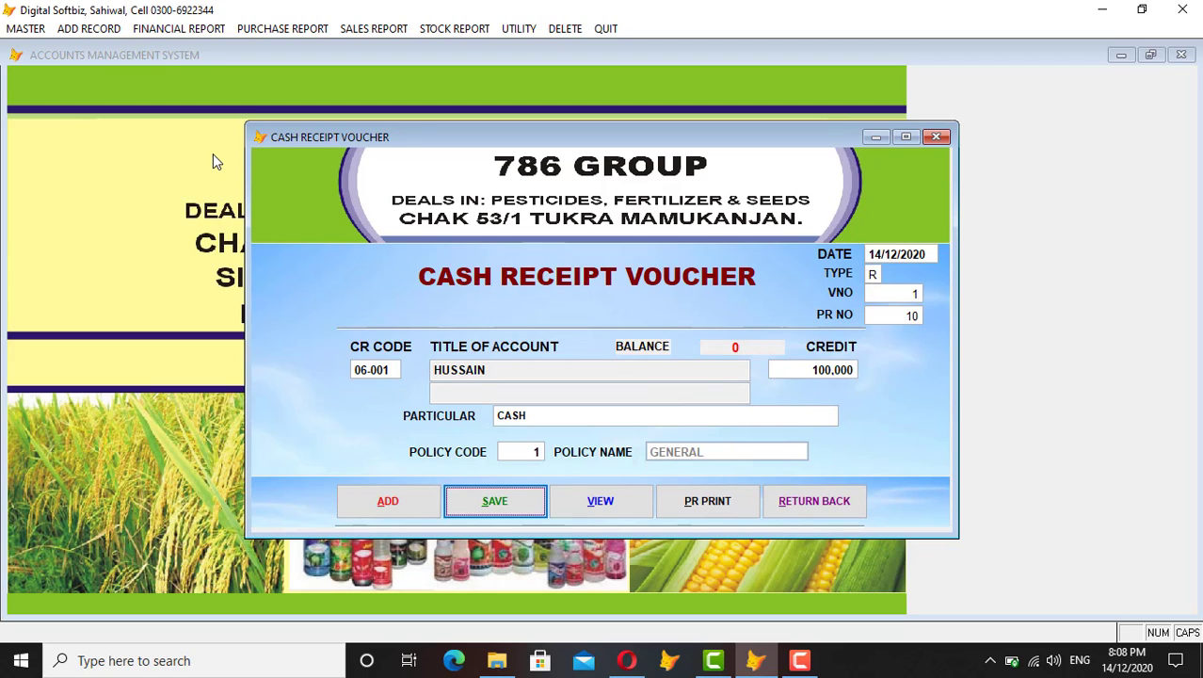
pyautogui.press('Return')
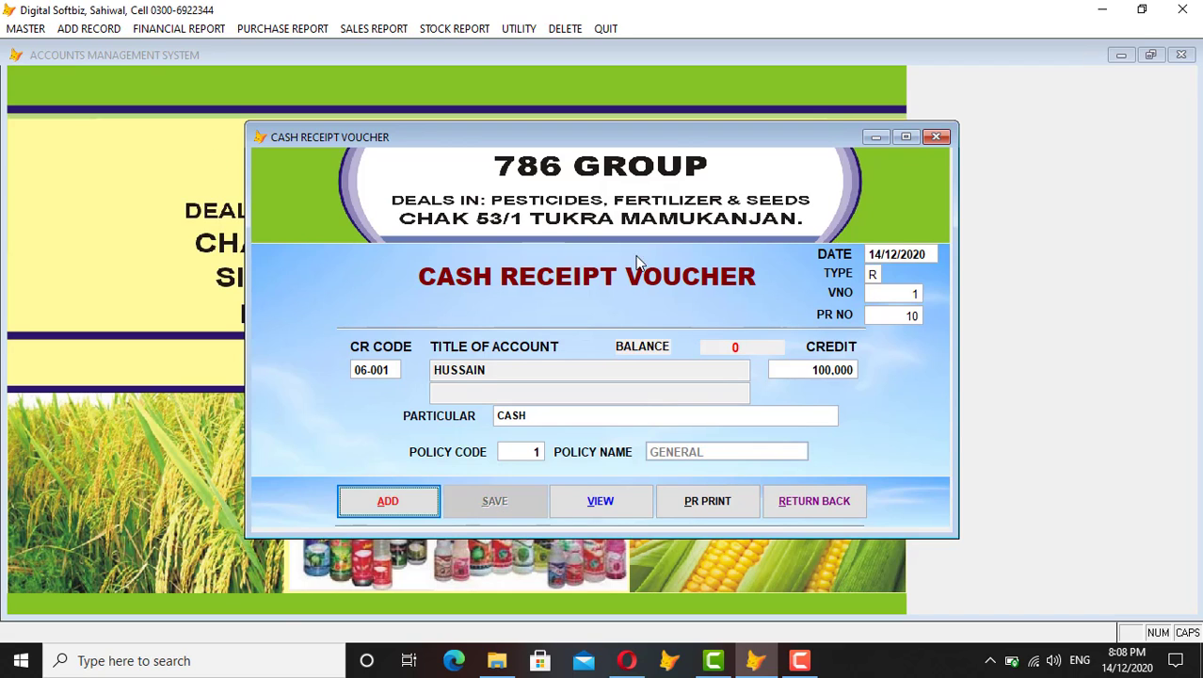
pyautogui.click(829, 499)
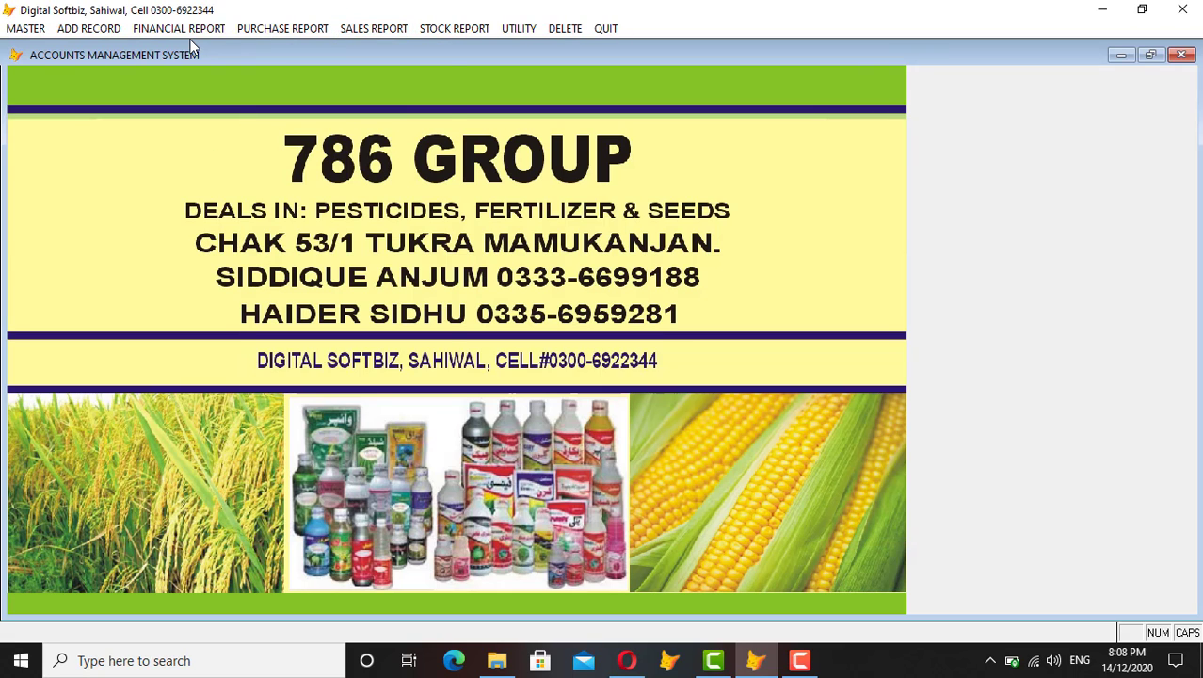
# Step: Preview the cash book for the default cash ledger, check the new receipt entry and running balance, and close the report
pyautogui.click(180, 29)
pyautogui.click(296, 185)
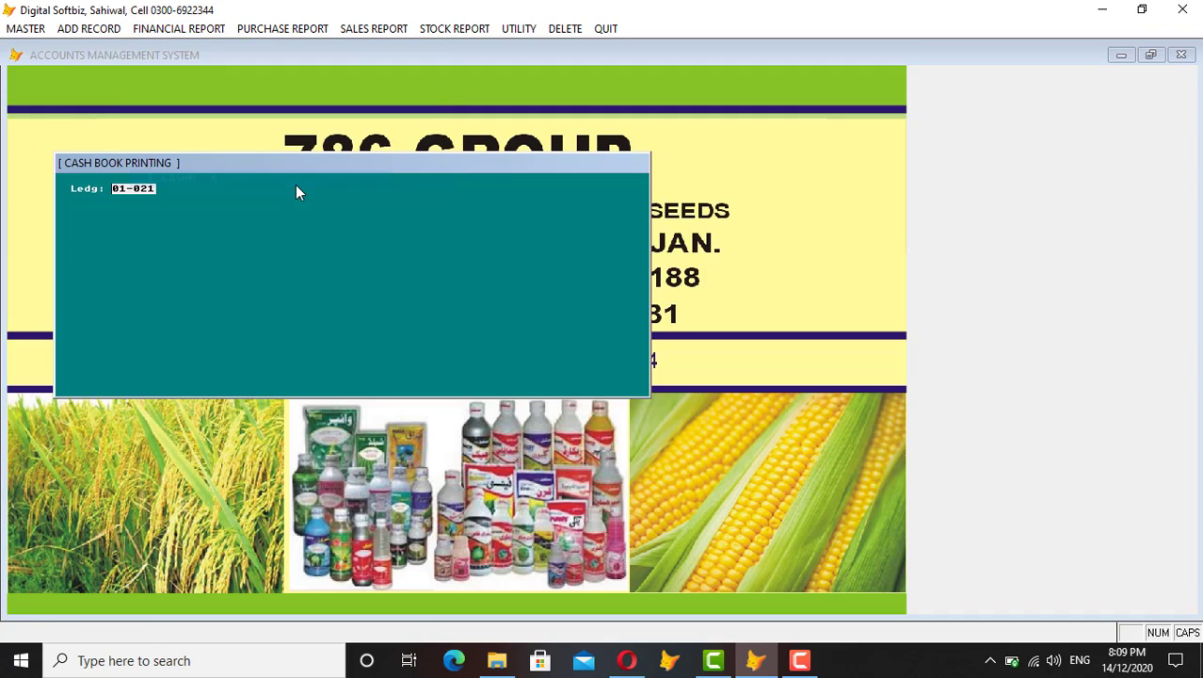
pyautogui.press('Return')
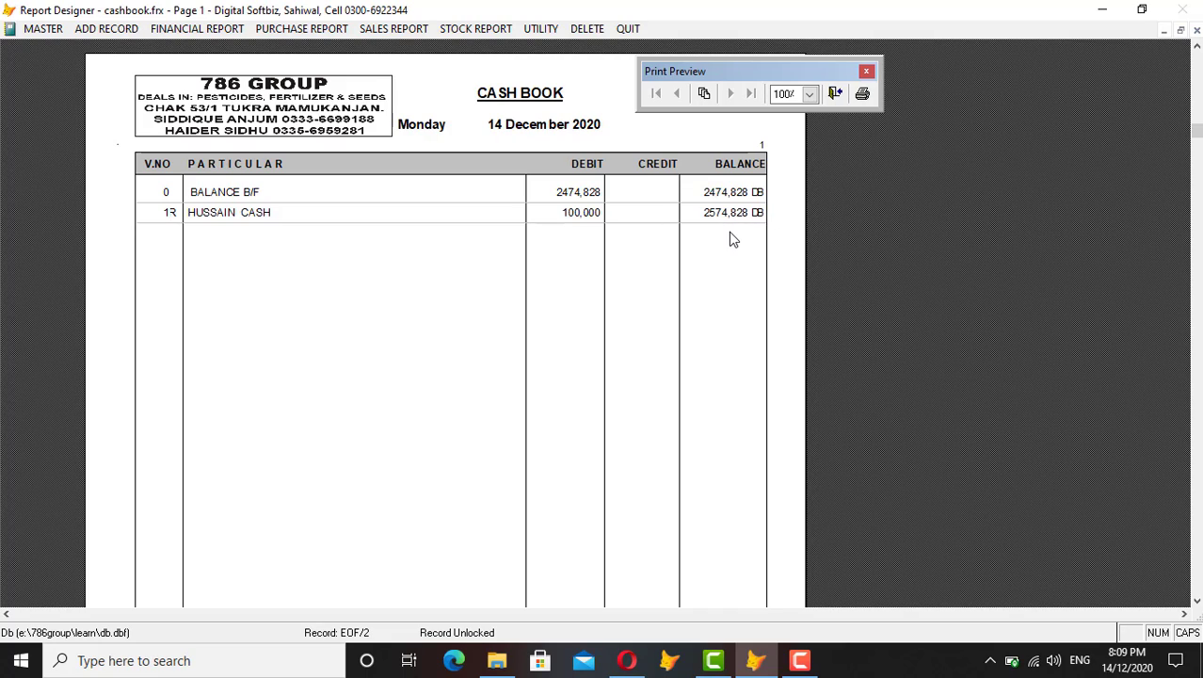
pyautogui.press('Escape')
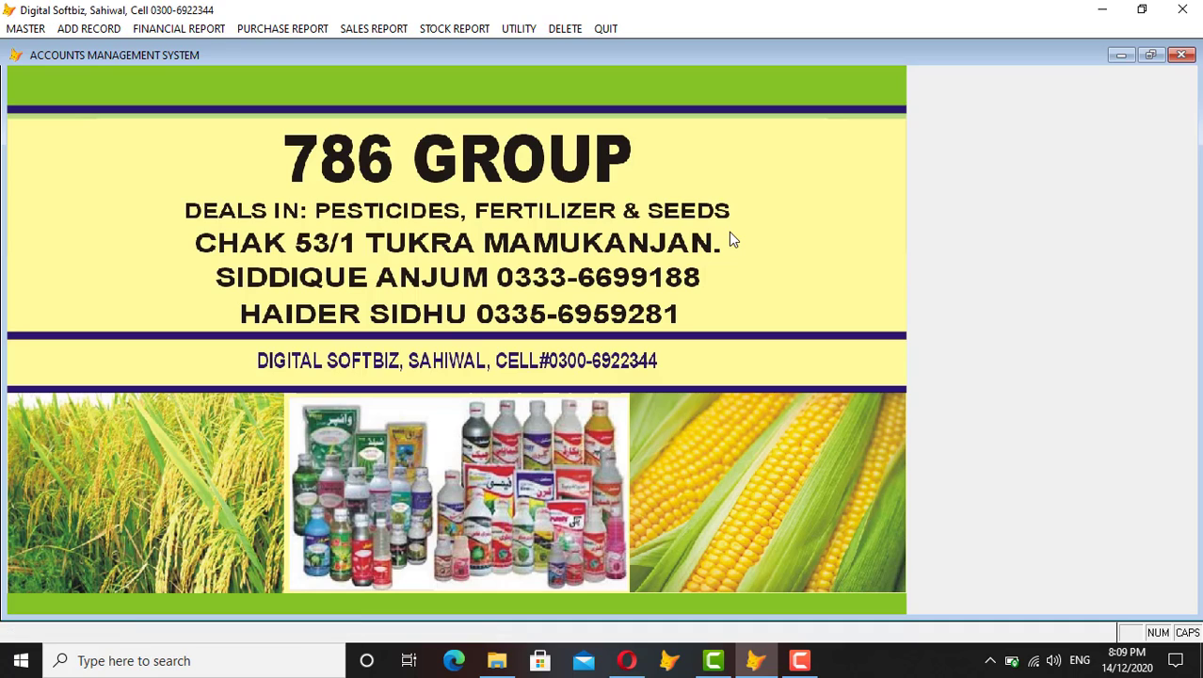
# Step: Start a cash payment voucher of type C and look up SYGENTA by name as its debit account
pyautogui.click(188, 30)
pyautogui.click(88, 28)
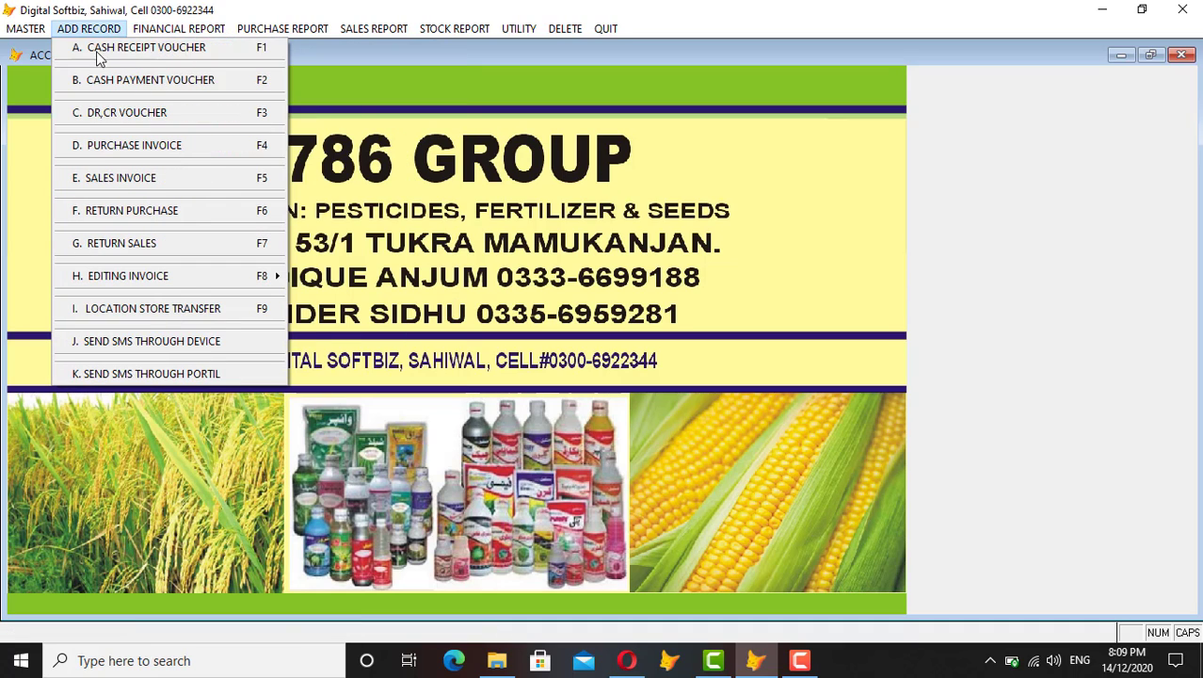
pyautogui.click(138, 83)
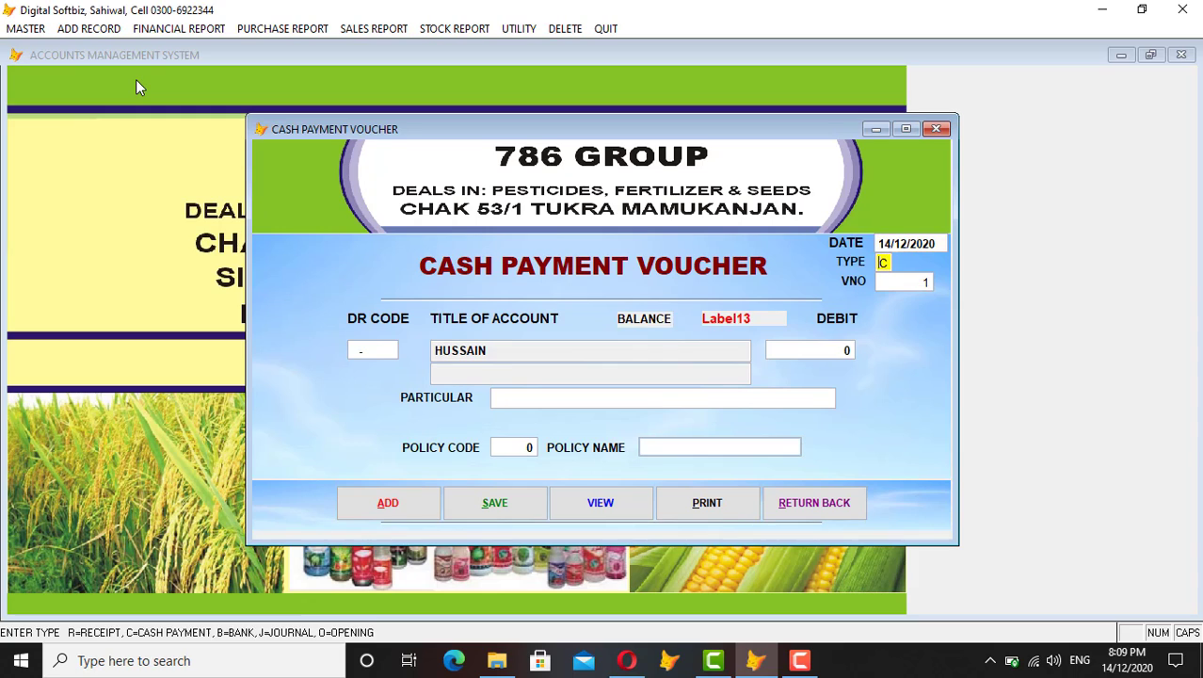
pyautogui.press('Return')
pyautogui.press('Return')
pyautogui.press('Return')
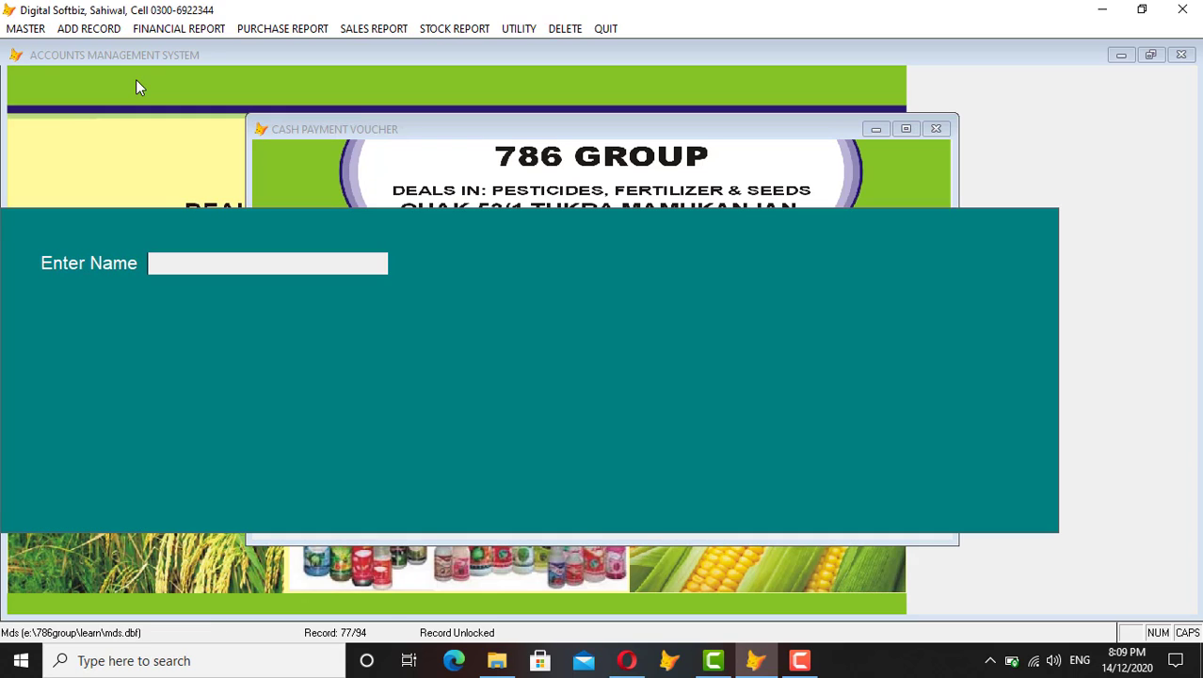
pyautogui.write('SYG')
pyautogui.press('Return')
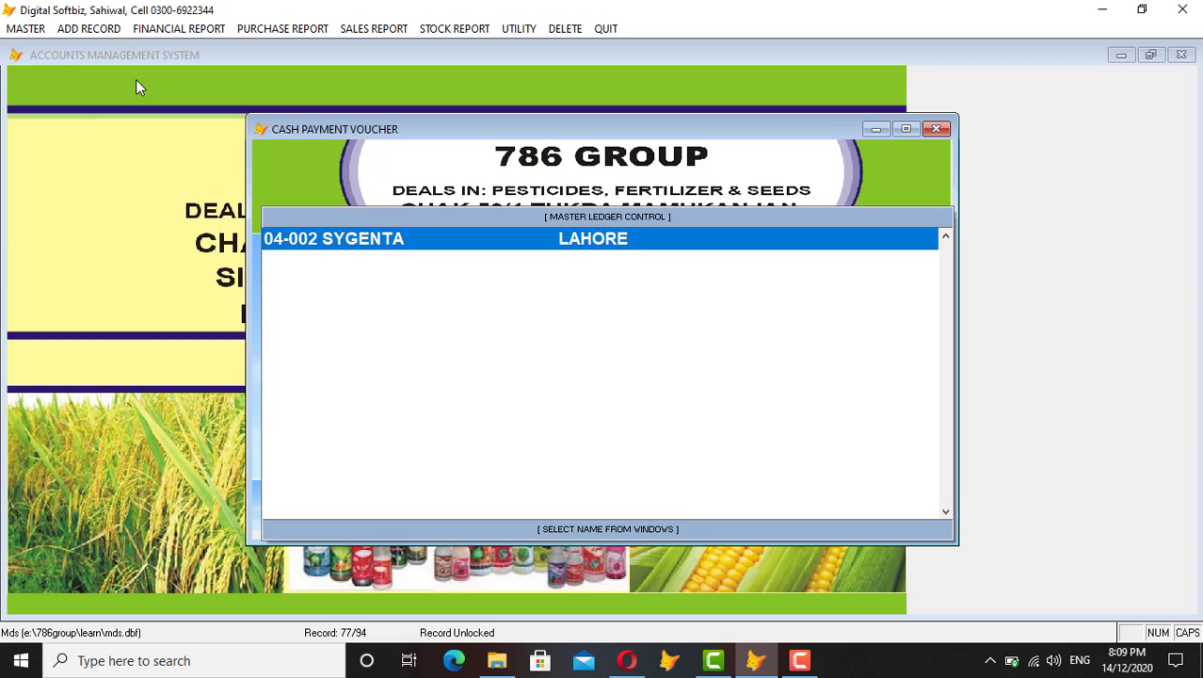
pyautogui.press('Return')
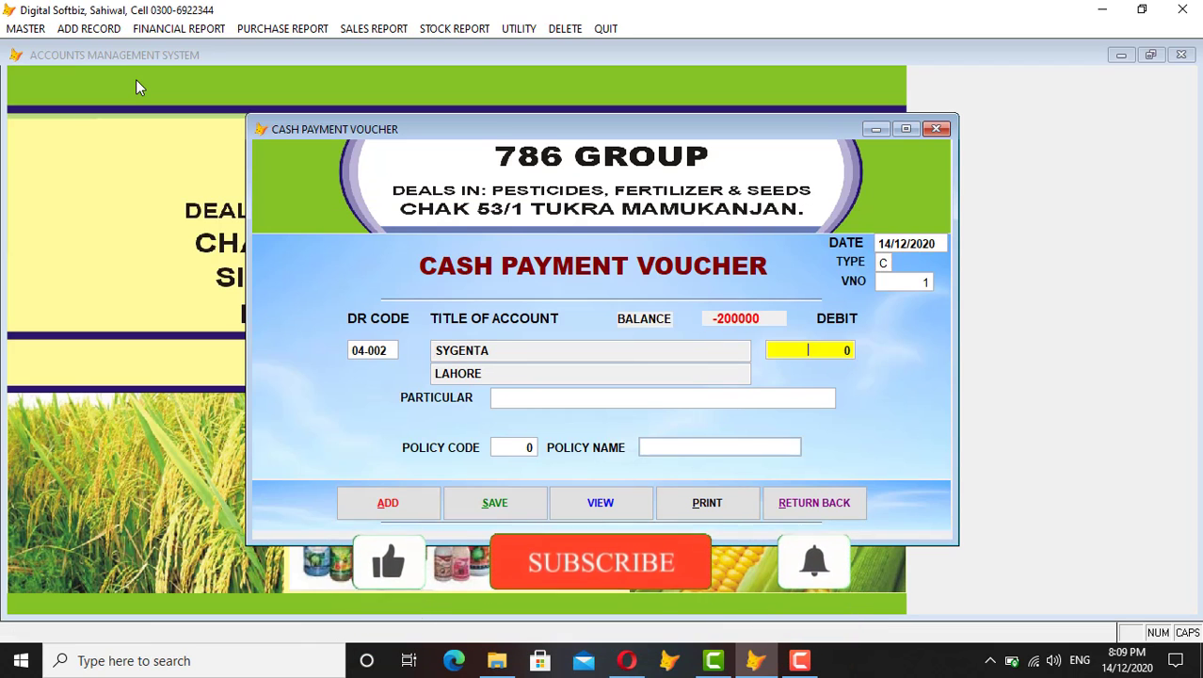
# Step: Fill in the payment with debit 100,000, particular CASH PAID and policy code 1 (GENERAL), save it and close the voucher
pyautogui.write('1000000 0')
pyautogui.press('Return')
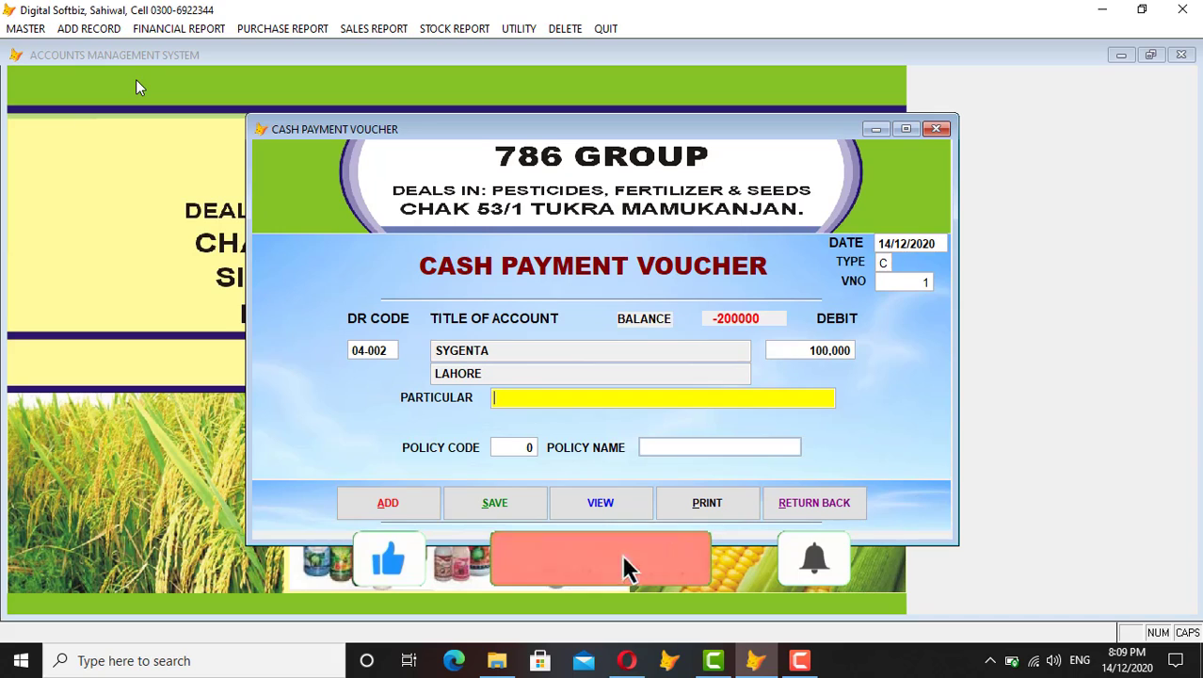
pyautogui.write('CASH PAID')
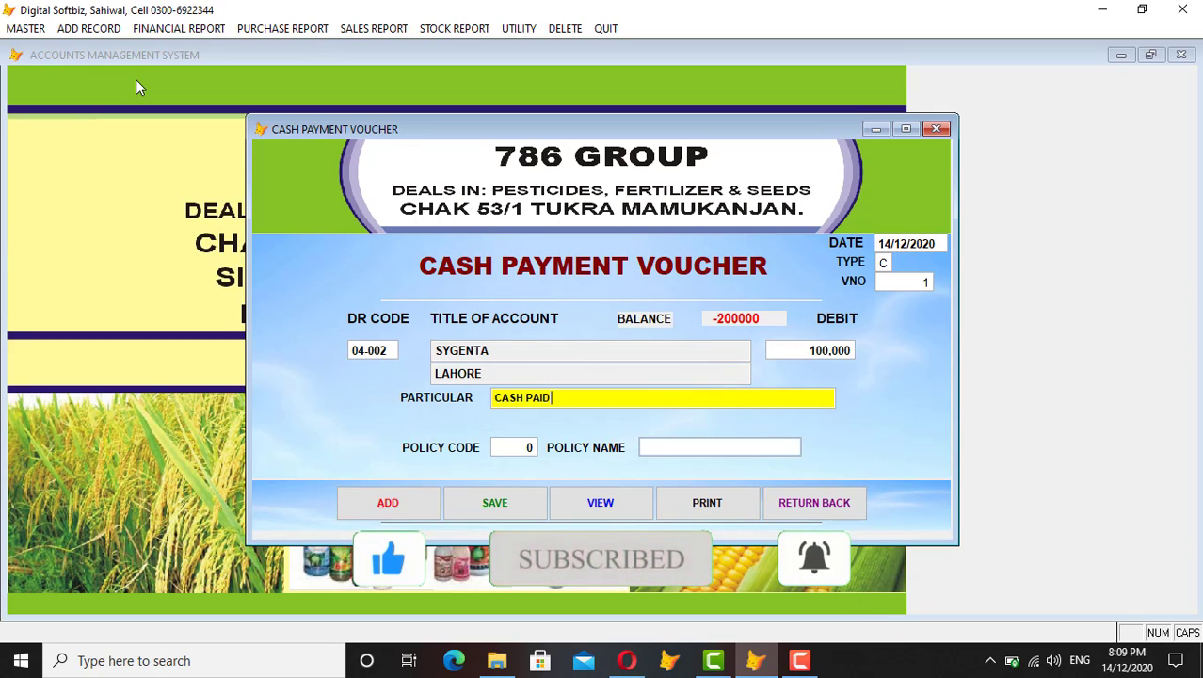
pyautogui.press('Return')
pyautogui.write('1')
pyautogui.press('Return')
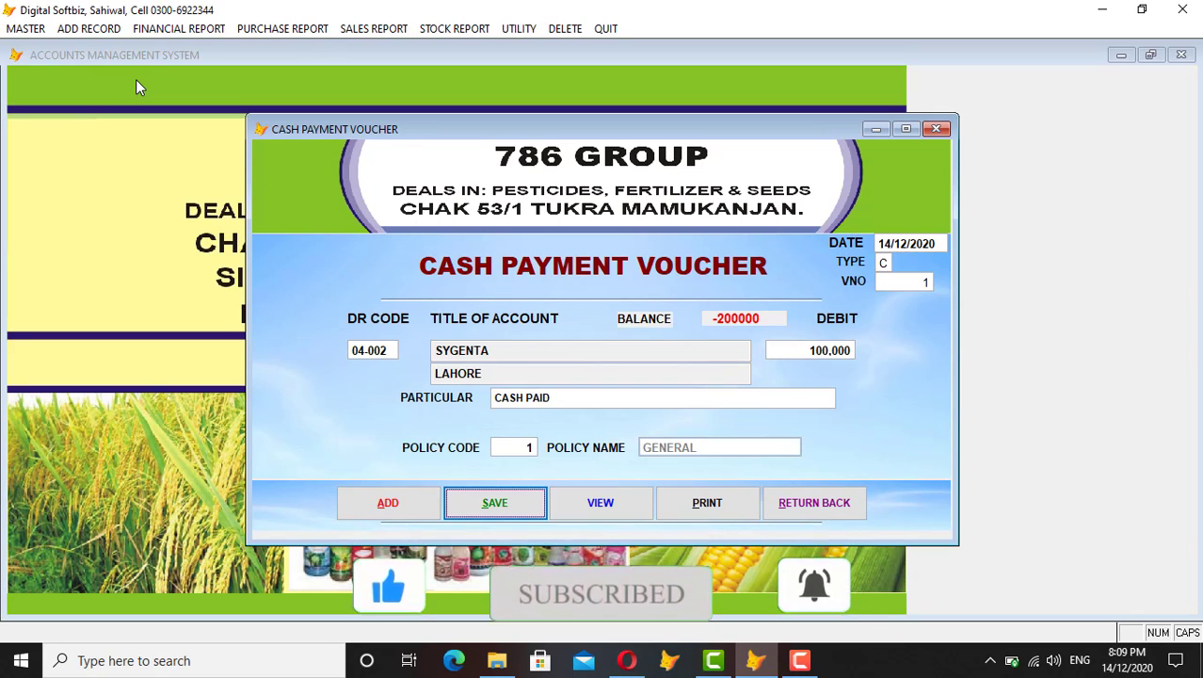
pyautogui.press('Return')
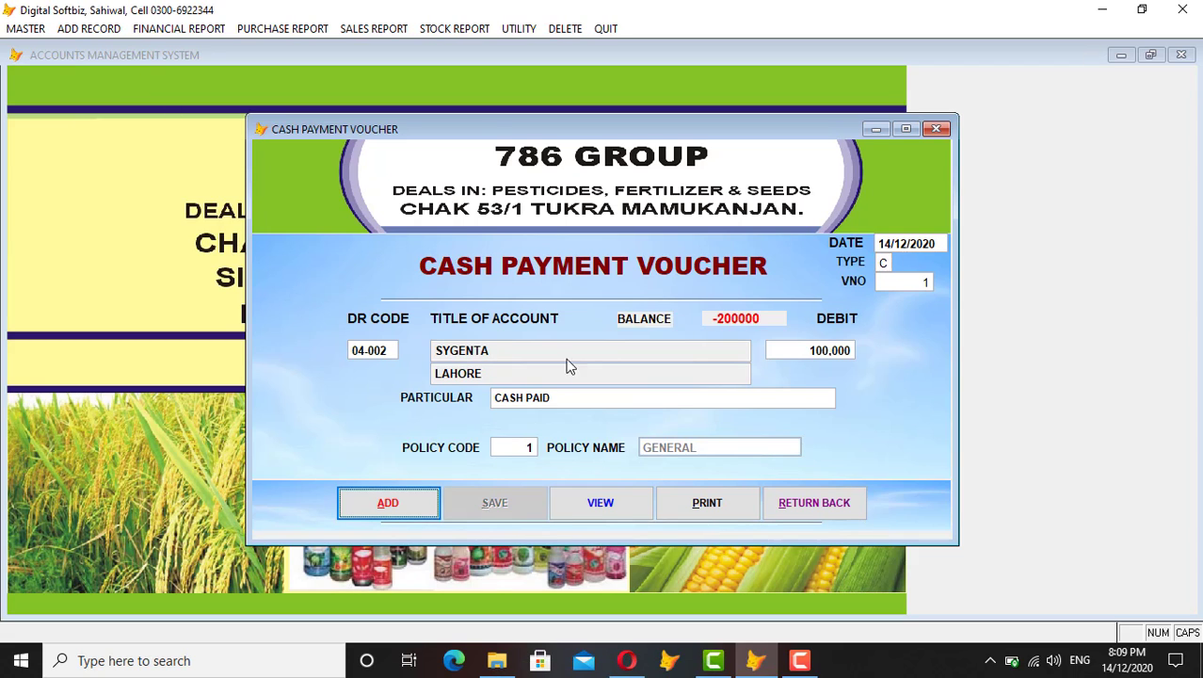
pyautogui.click(830, 508)
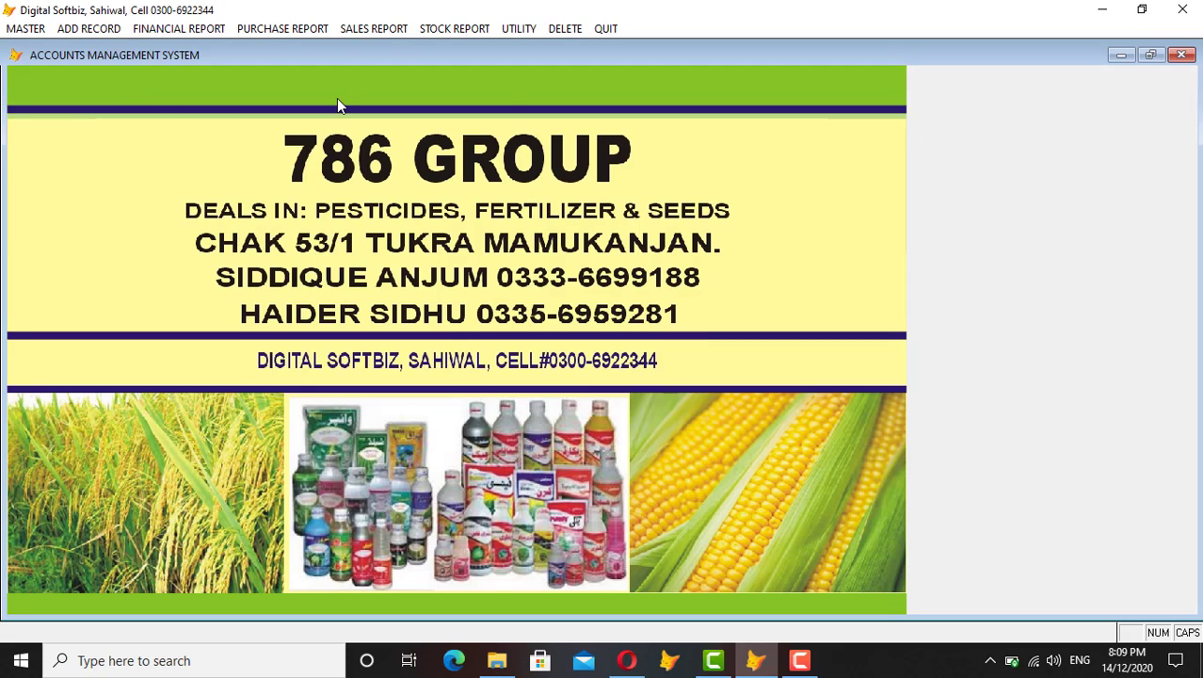
# Step: Preview the cash book again, compare the SYGENTA payment with the receipt entry, and close the report
pyautogui.click(218, 26)
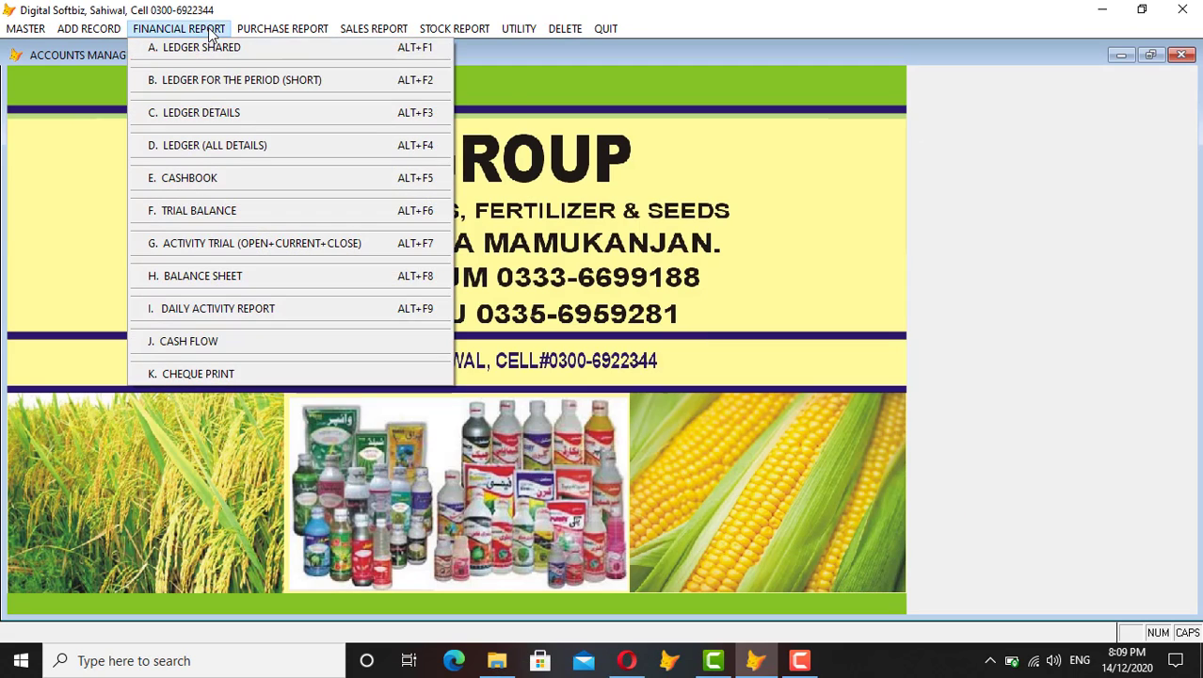
pyautogui.click(213, 177)
pyautogui.press('Return')
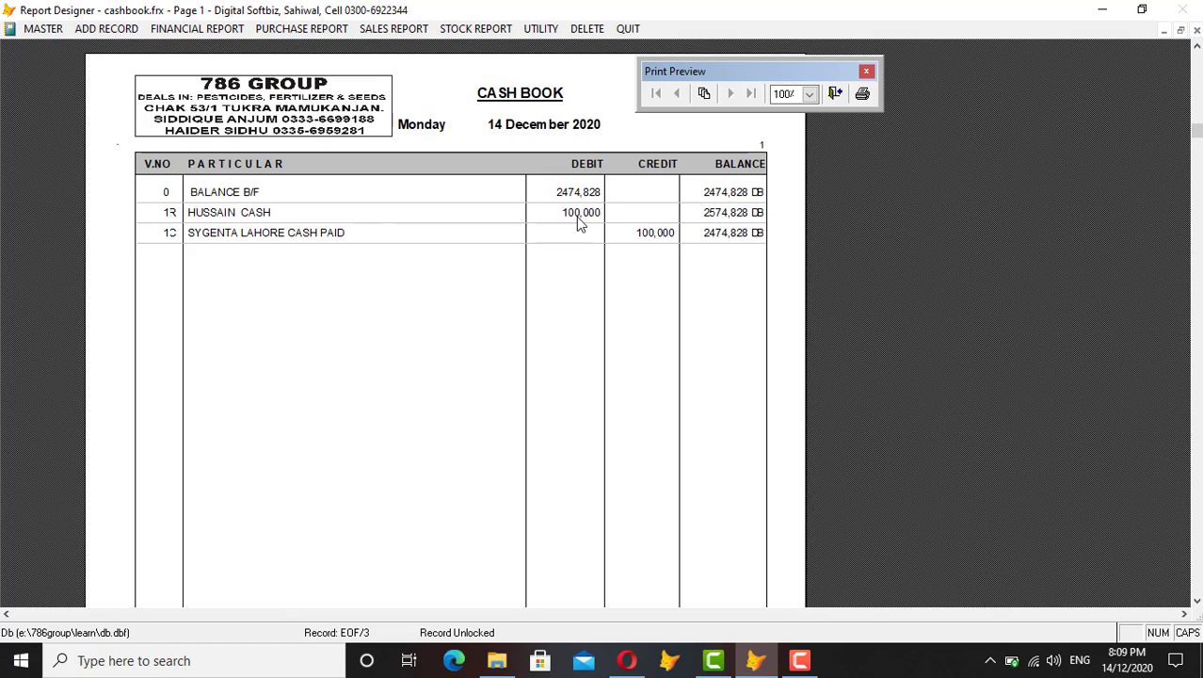
pyautogui.click(646, 227)
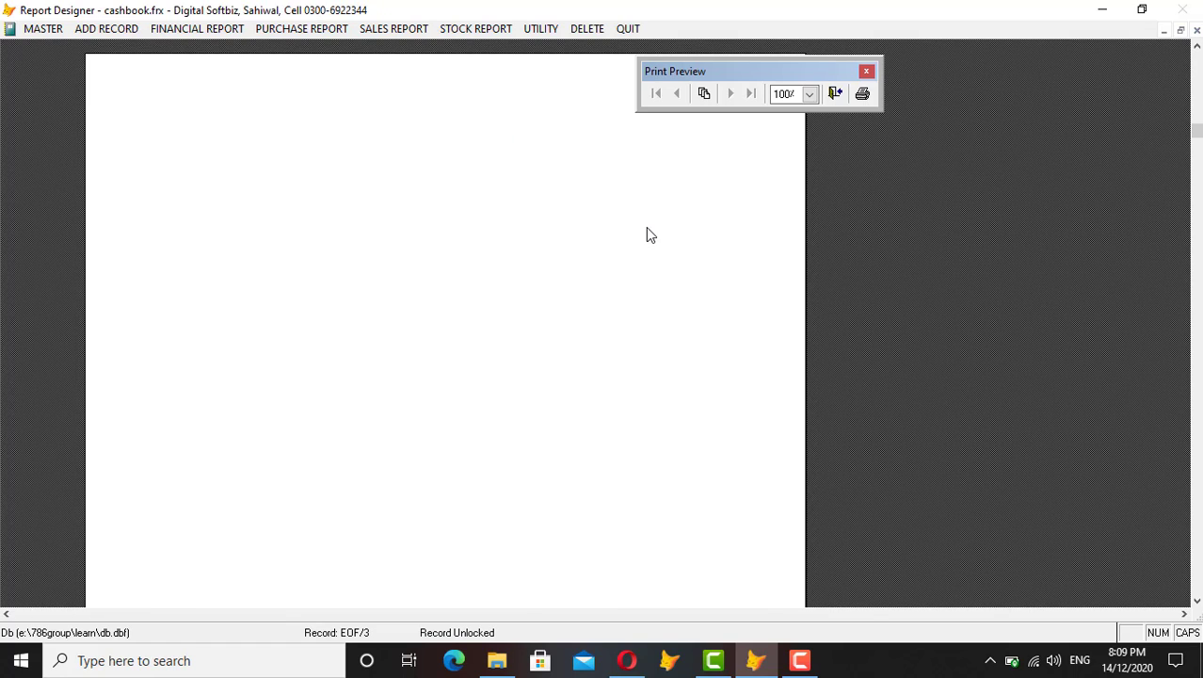
# Step: Preview the shared ledger of the group 06 account, check its cash receipt credit and balance, and close the report
pyautogui.click(188, 30)
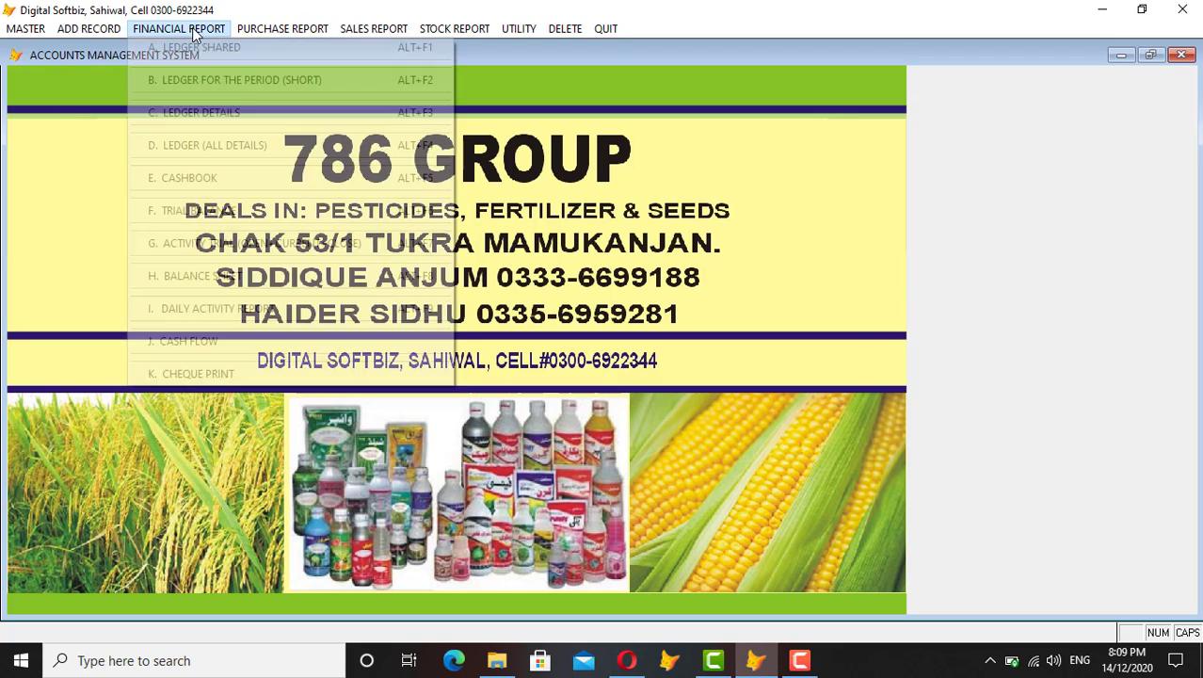
pyautogui.click(198, 46)
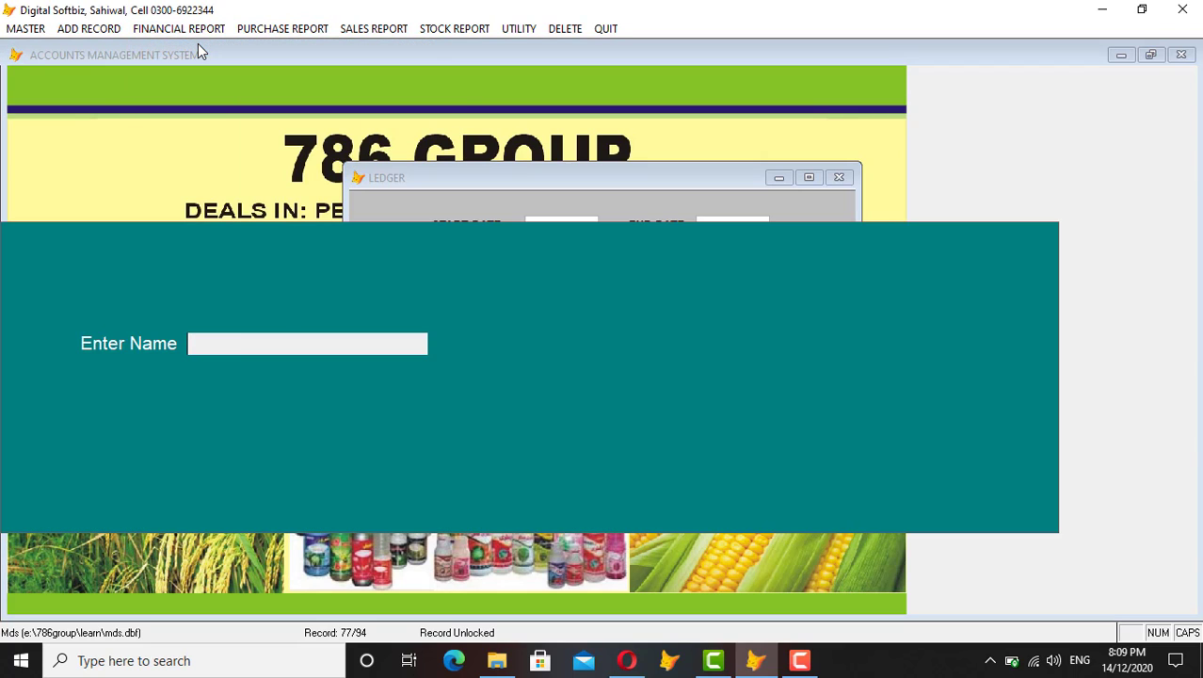
pyautogui.write('HUS')
pyautogui.press('Return')
pyautogui.press('Return')
pyautogui.press('Return')
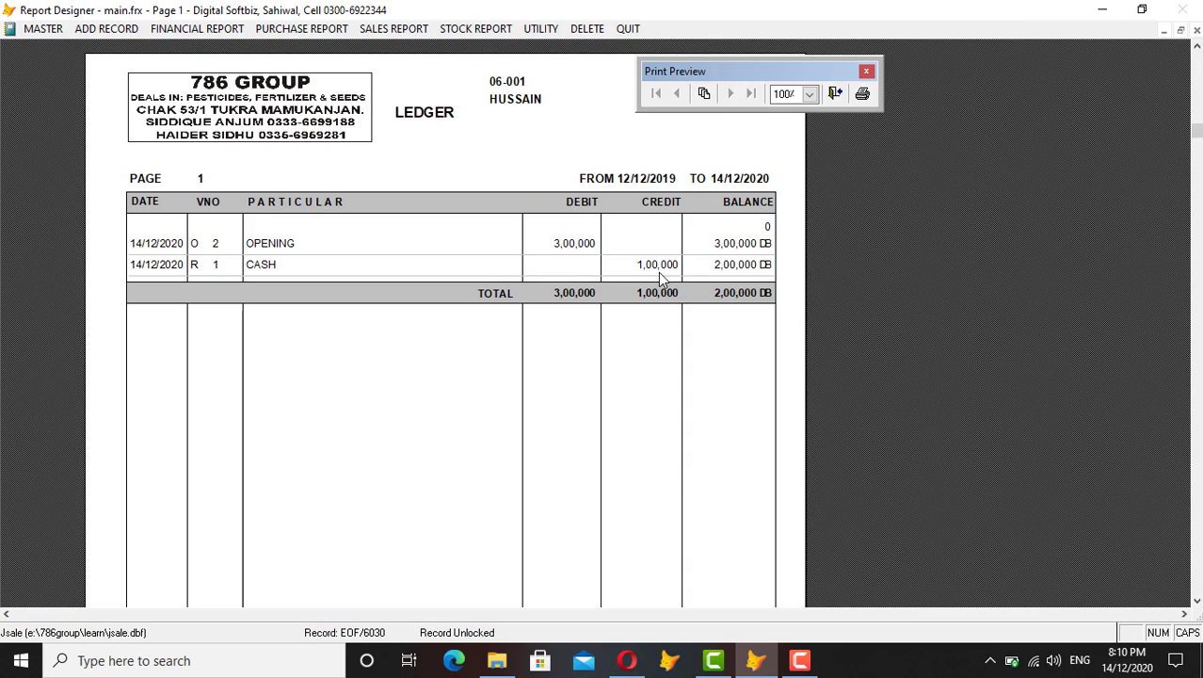
pyautogui.press('Escape')
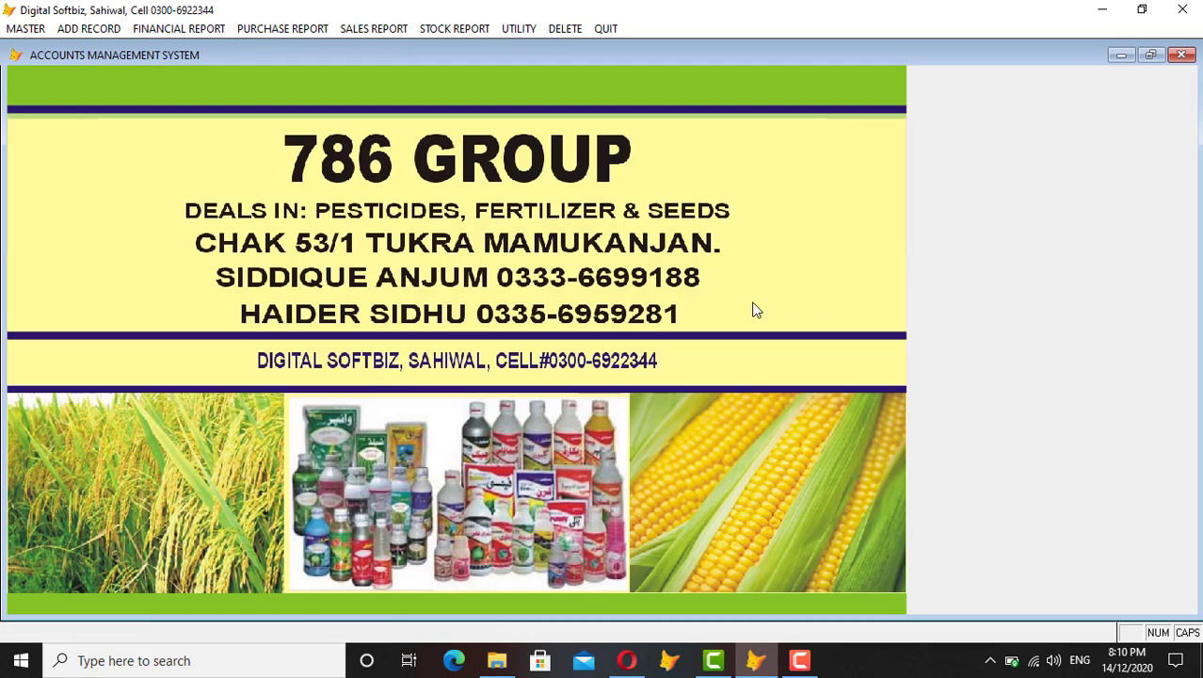
# Step: Preview the shared ledger of SYGENTA, check its CASH PAID debit and balance, and close the report
pyautogui.click(215, 34)
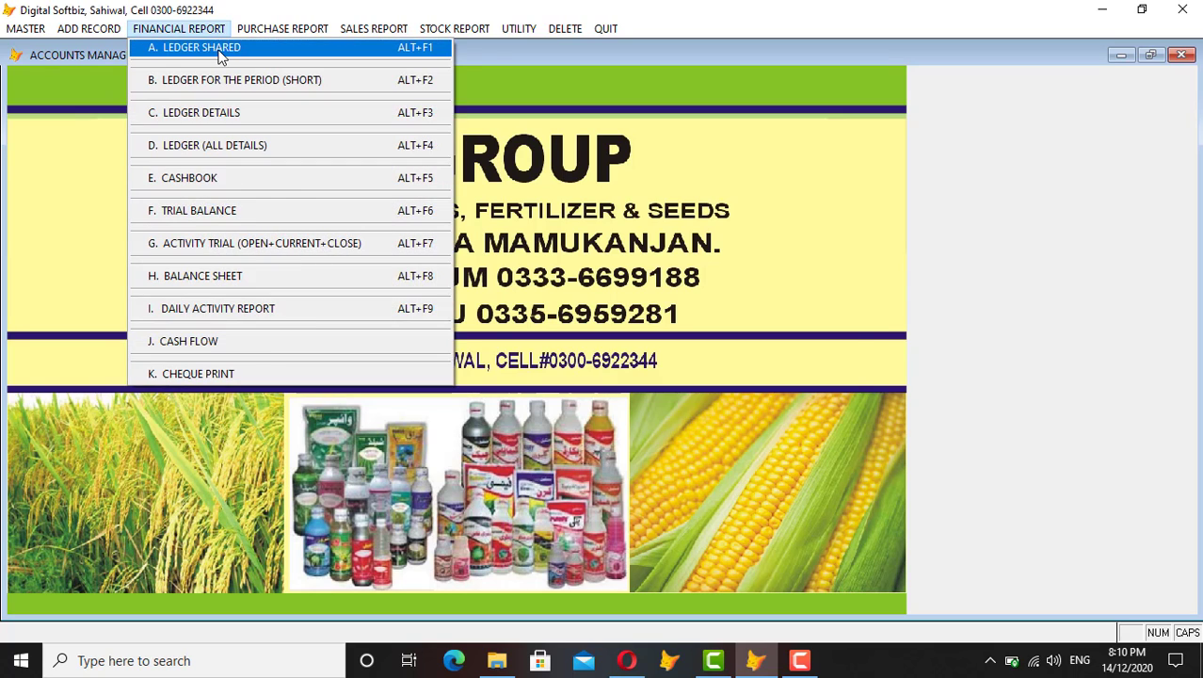
pyautogui.click(220, 57)
pyautogui.press('F1')
pyautogui.write('SY')
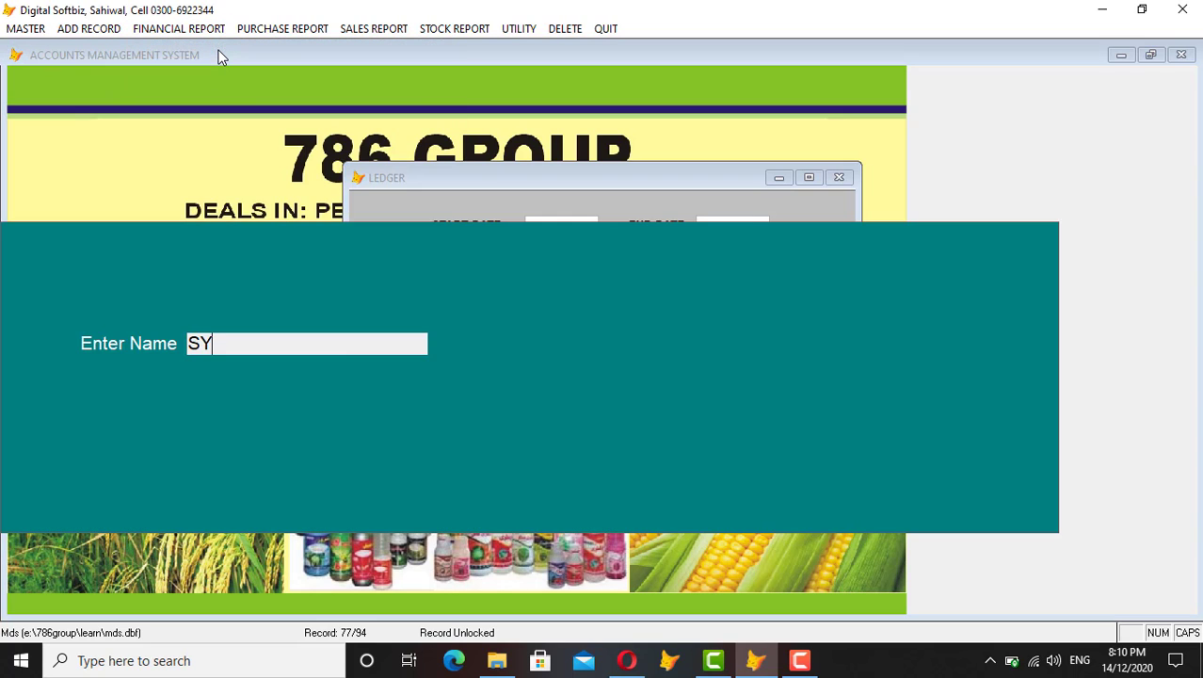
pyautogui.press('Return')
pyautogui.press('Return')
pyautogui.press('Return')
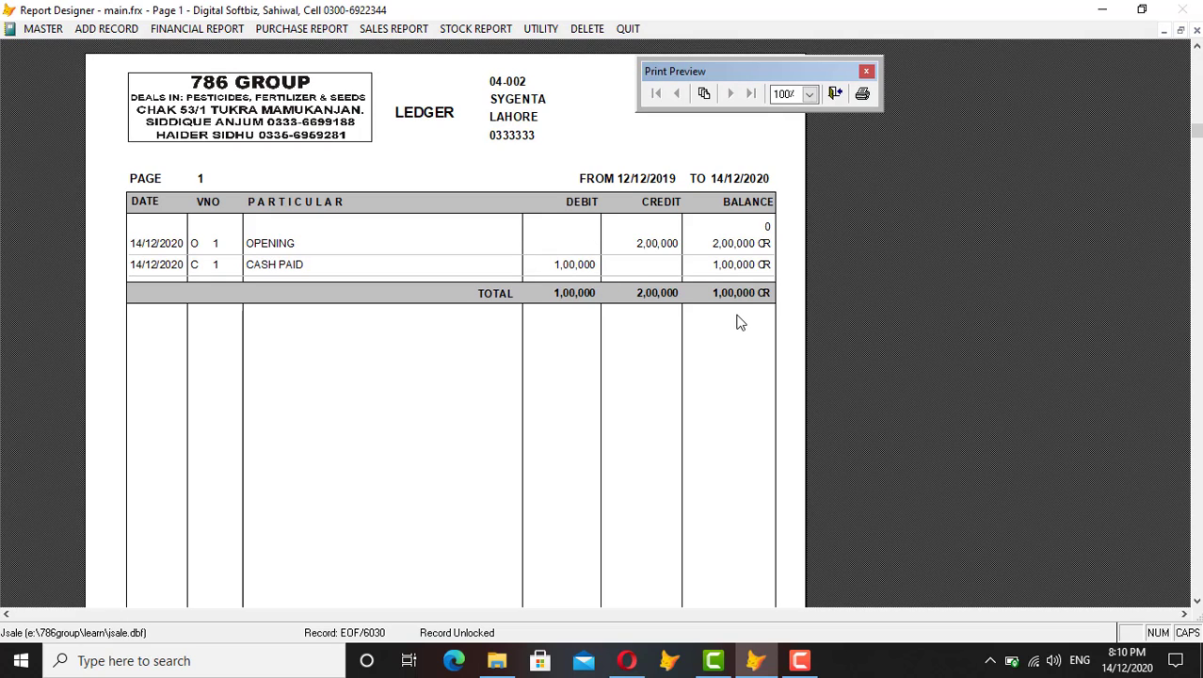
pyautogui.press('Escape')
pyautogui.press('Escape')
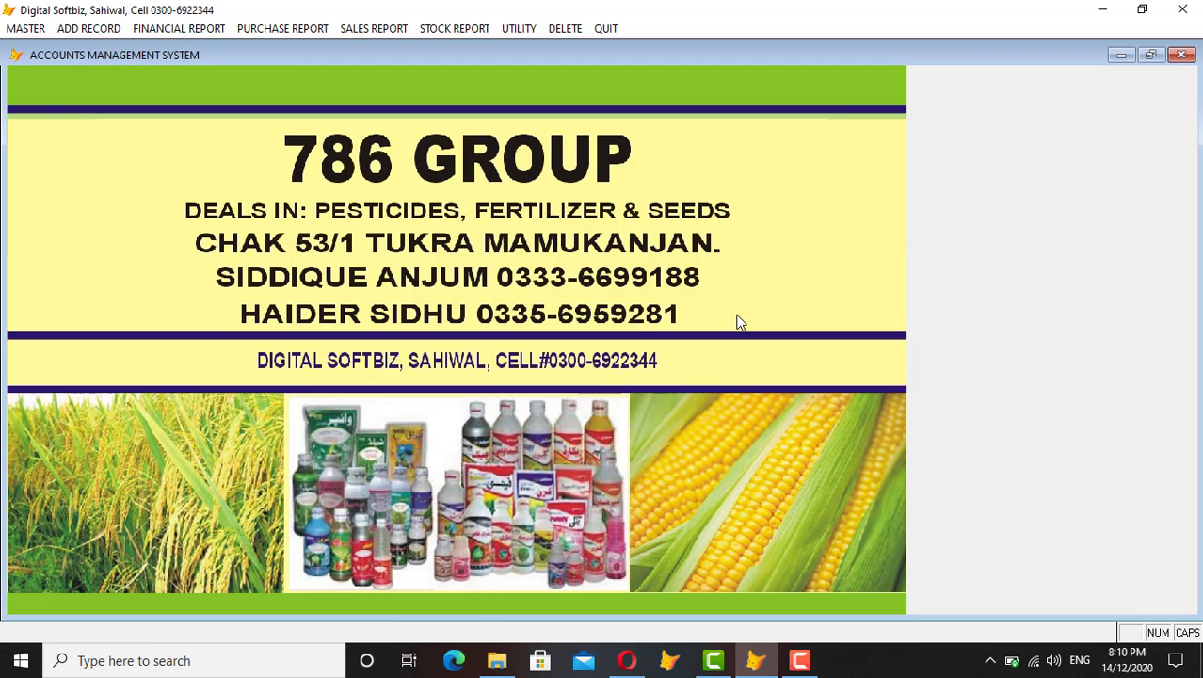
# Step: Add the account title MCB BANK with an opening debit of 500,000, save it and close the form
pyautogui.click(103, 29)
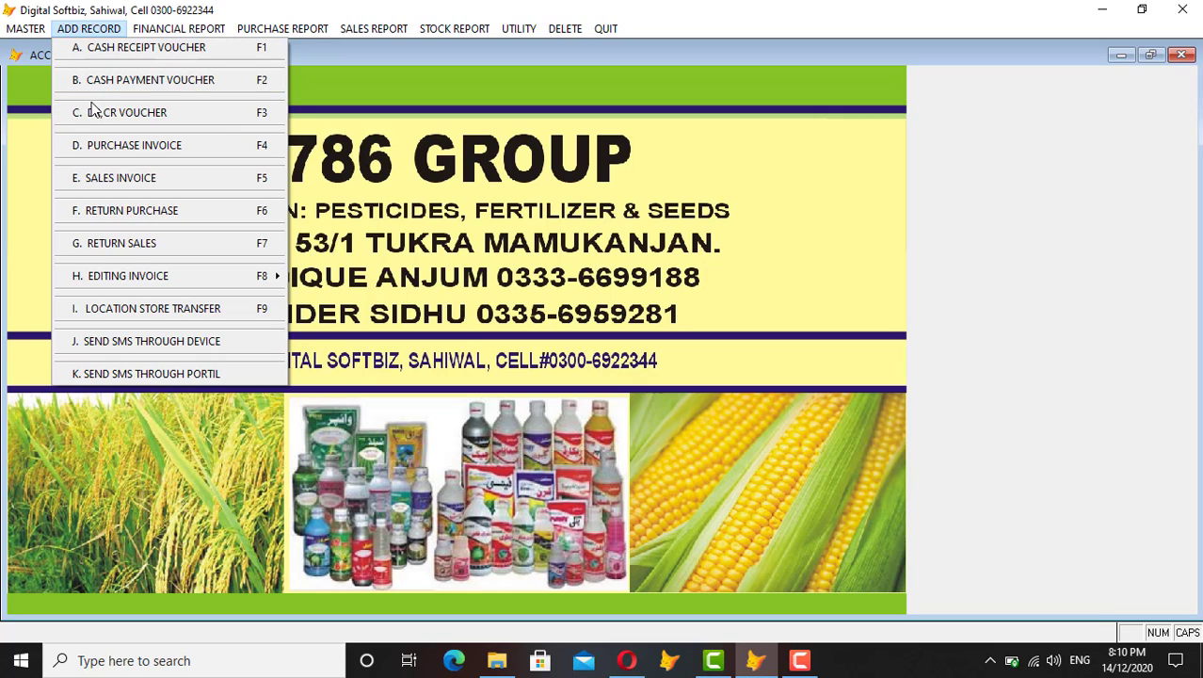
pyautogui.moveTo(25, 28)
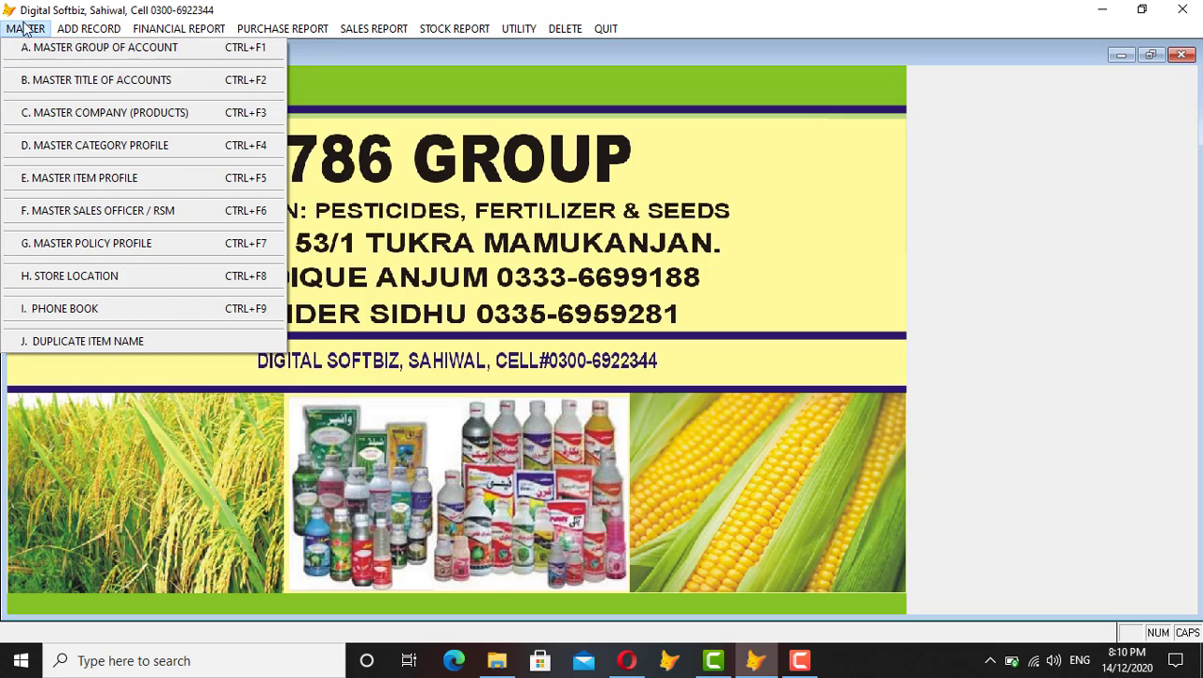
pyautogui.click(65, 83)
pyautogui.click(428, 550)
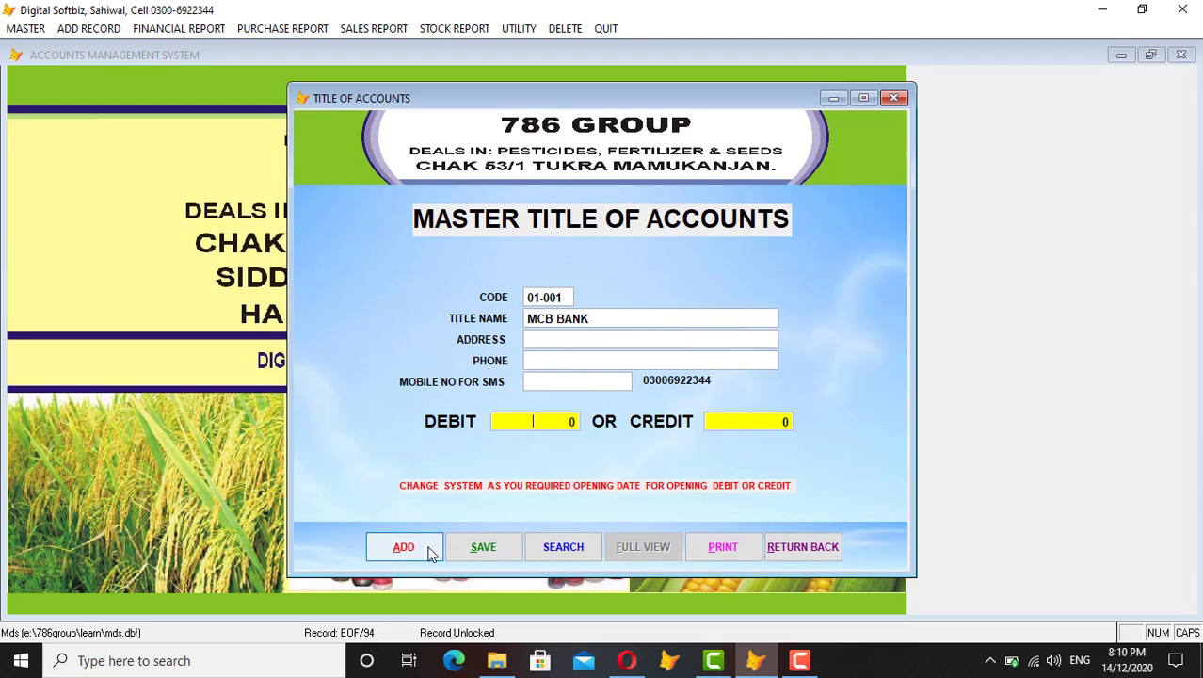
pyautogui.write('000 0')
pyautogui.press('Return')
pyautogui.press('Return')
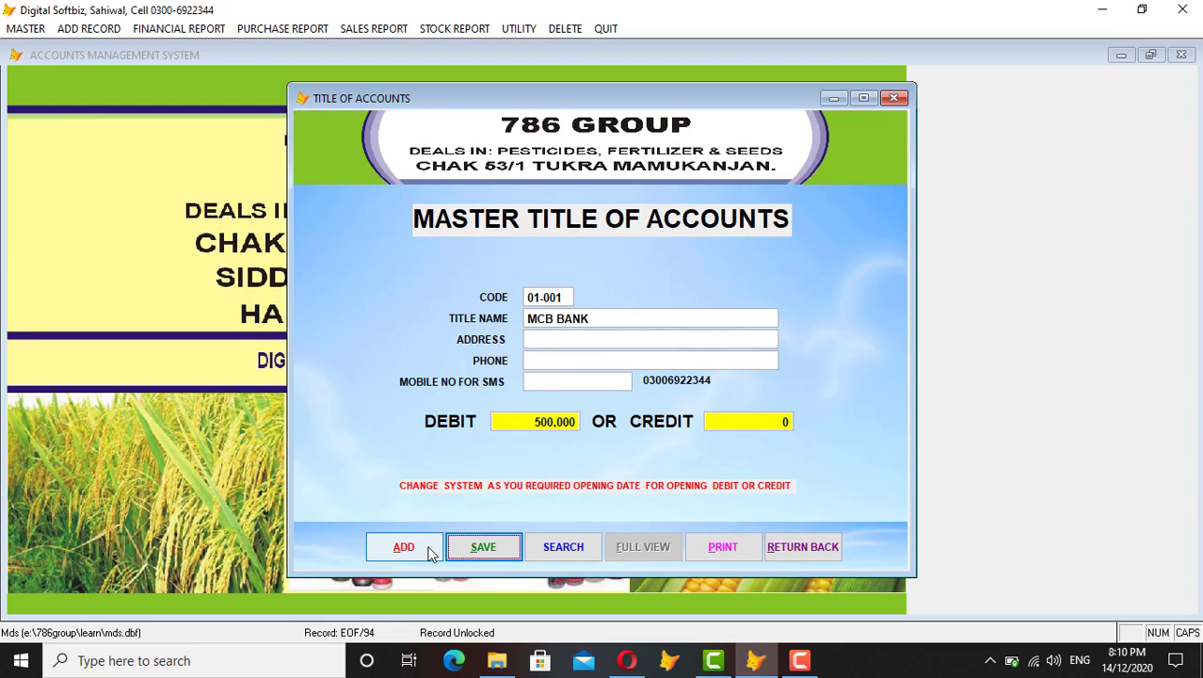
pyautogui.press('Return')
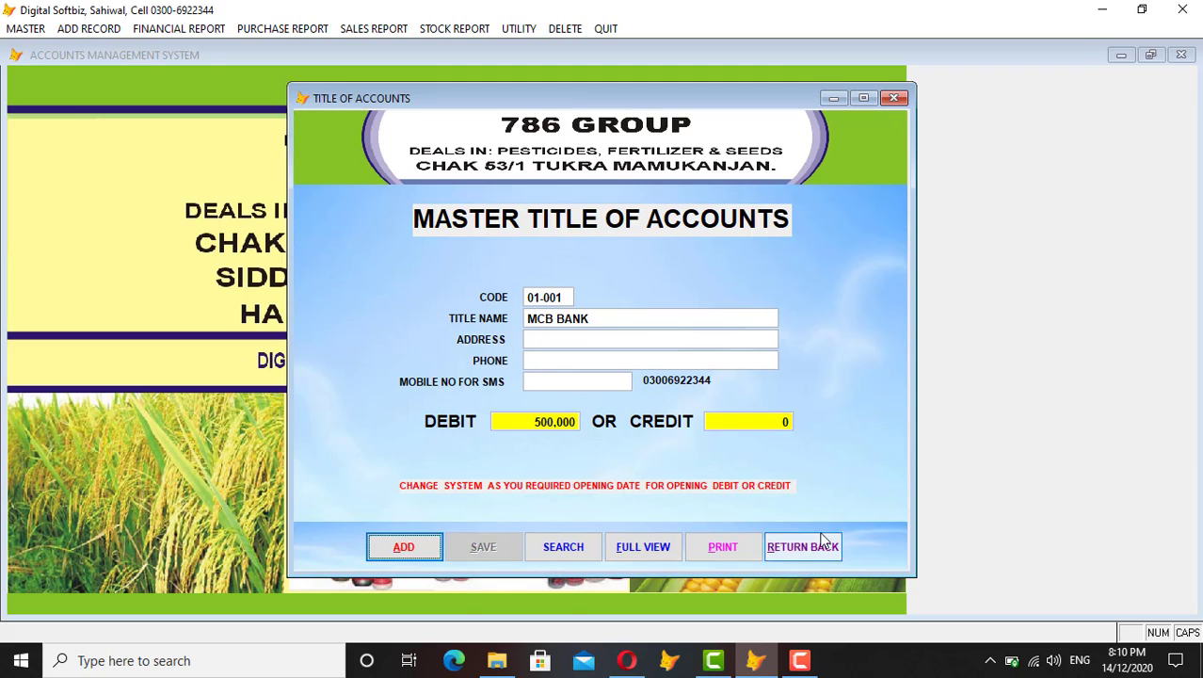
pyautogui.click(837, 547)
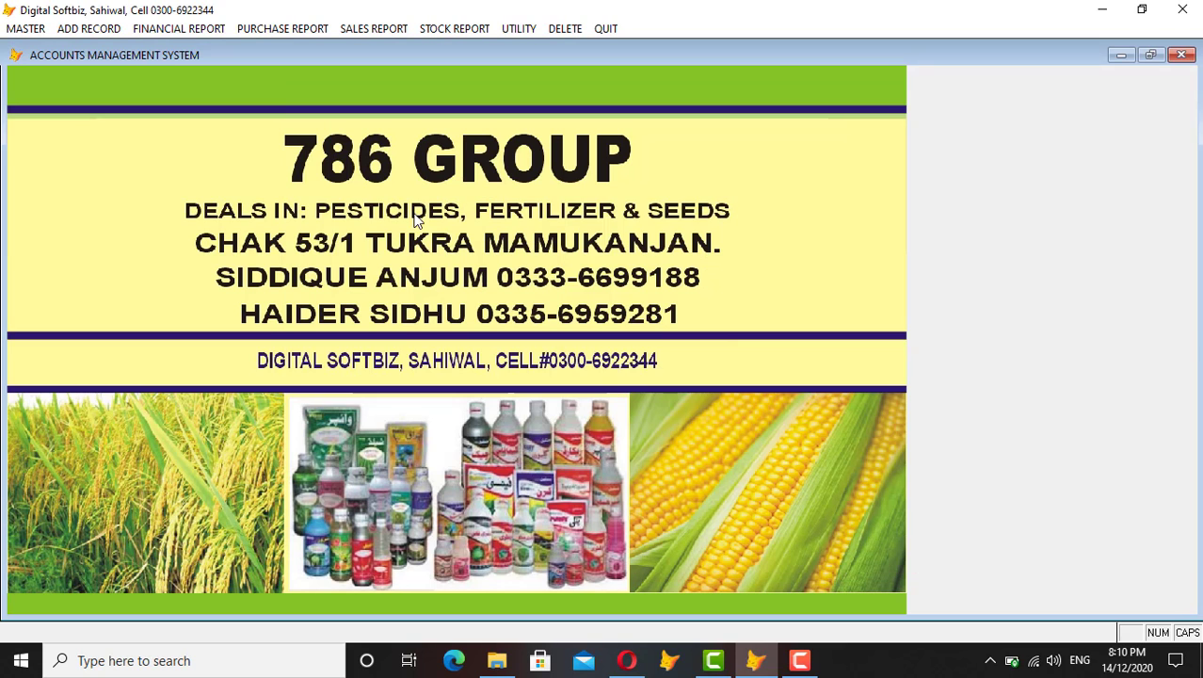
# Step: Start a new debit/credit voucher and choose SYGENTA as the debit account
pyautogui.click(110, 31)
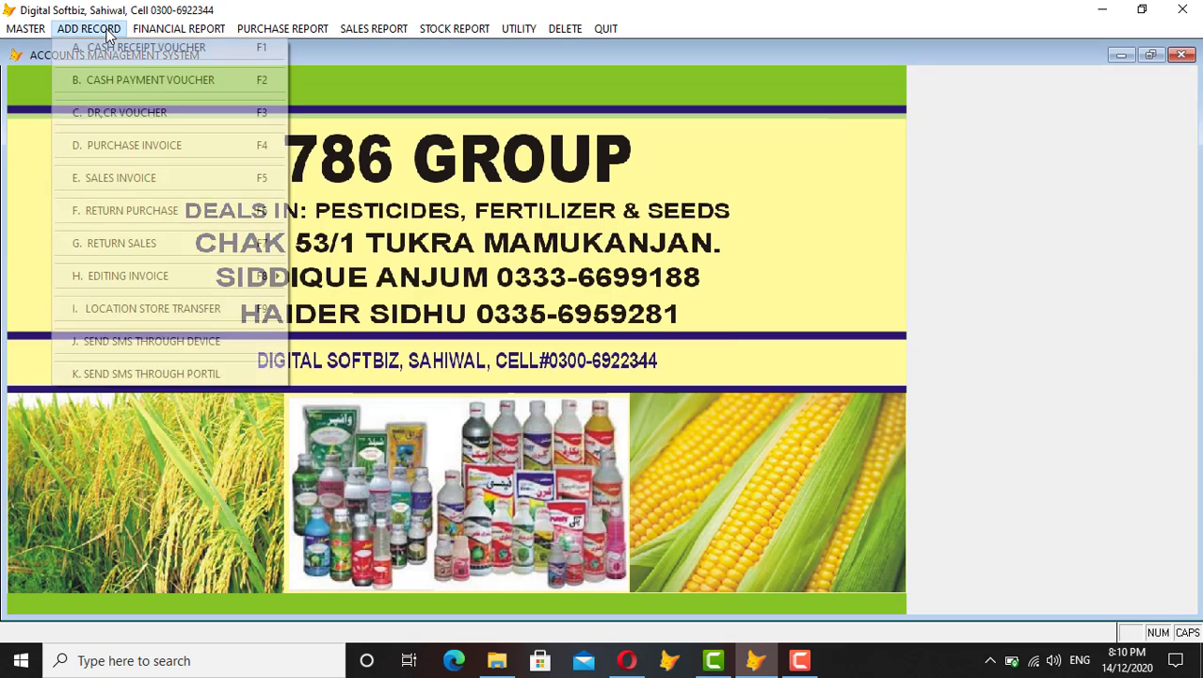
pyautogui.click(140, 111)
pyautogui.press('Return')
pyautogui.press('Return')
pyautogui.press('Return')
pyautogui.press('Return')
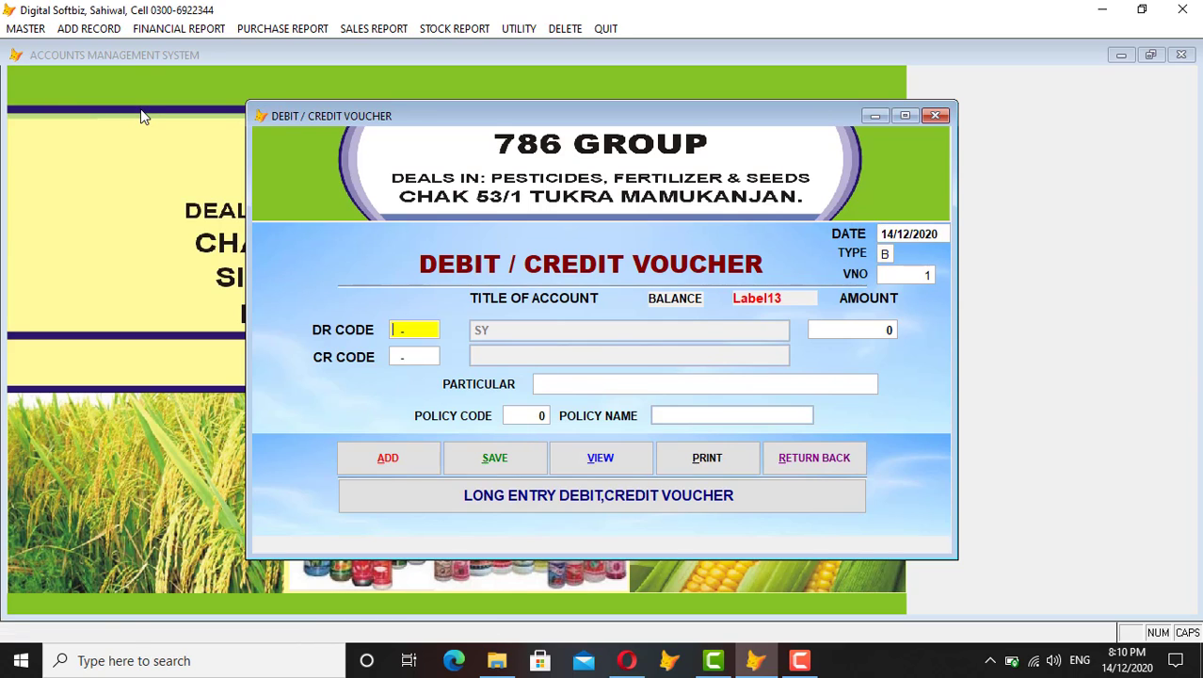
pyautogui.write('SYG')
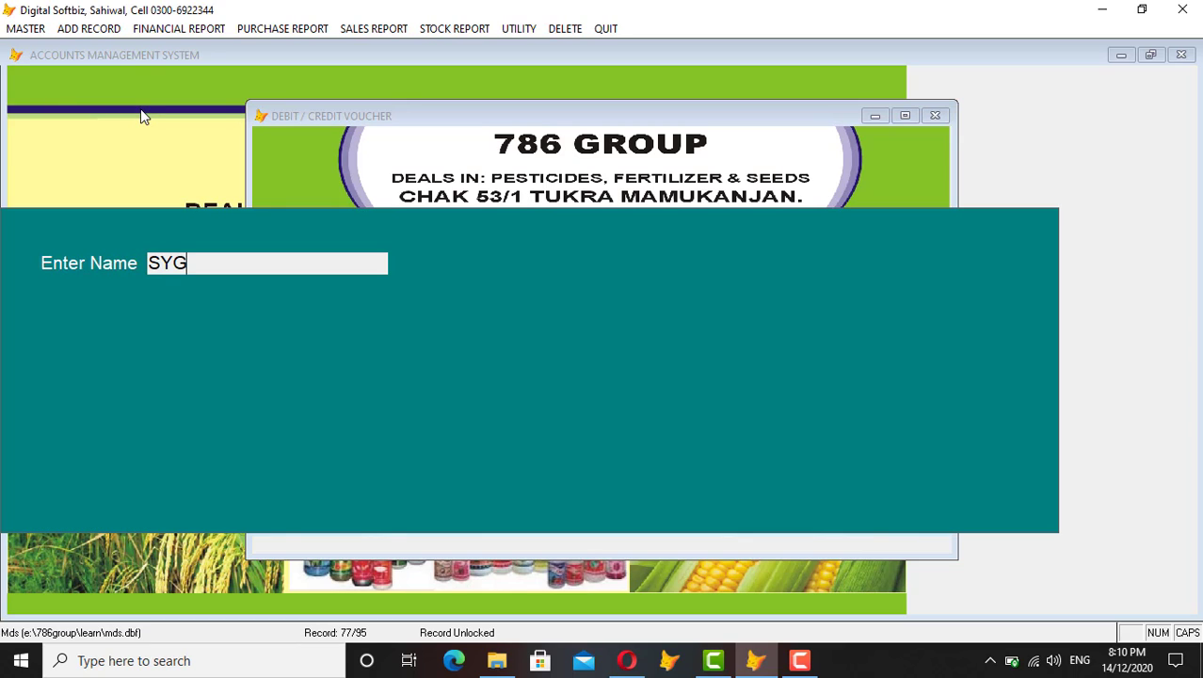
pyautogui.press('Return')
pyautogui.press('Return')
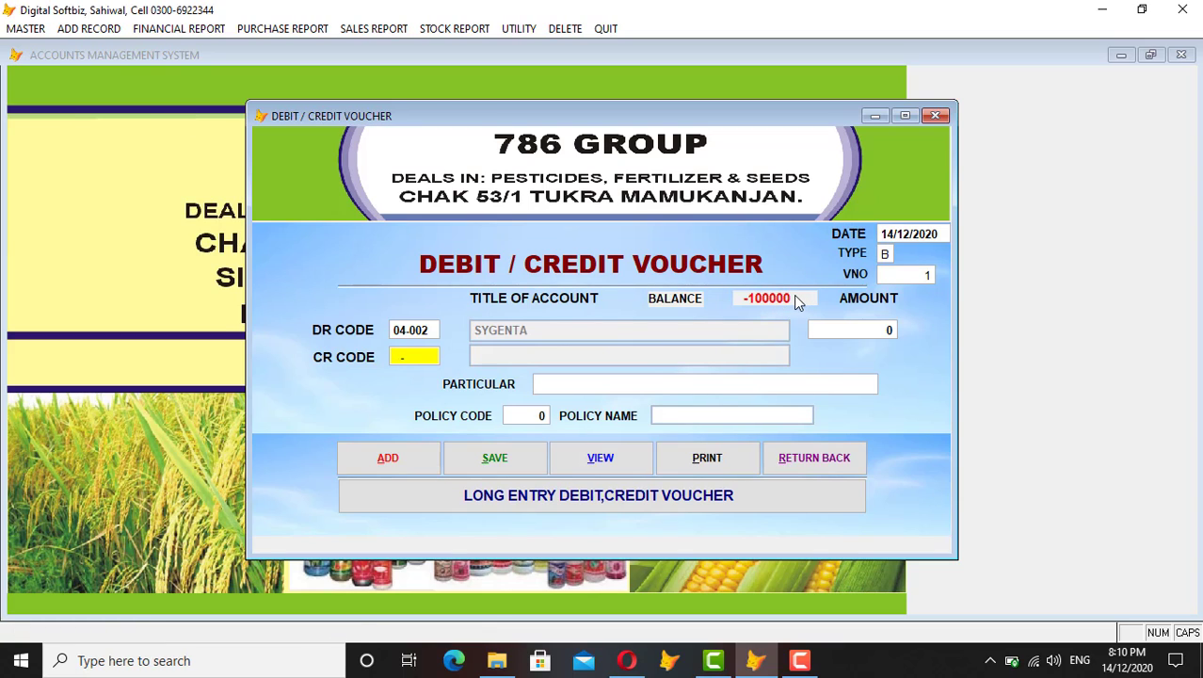
# Step: Choose MCB BANK as the credit account of the debit/credit voucher
pyautogui.press('Return')
pyautogui.write('MCB')
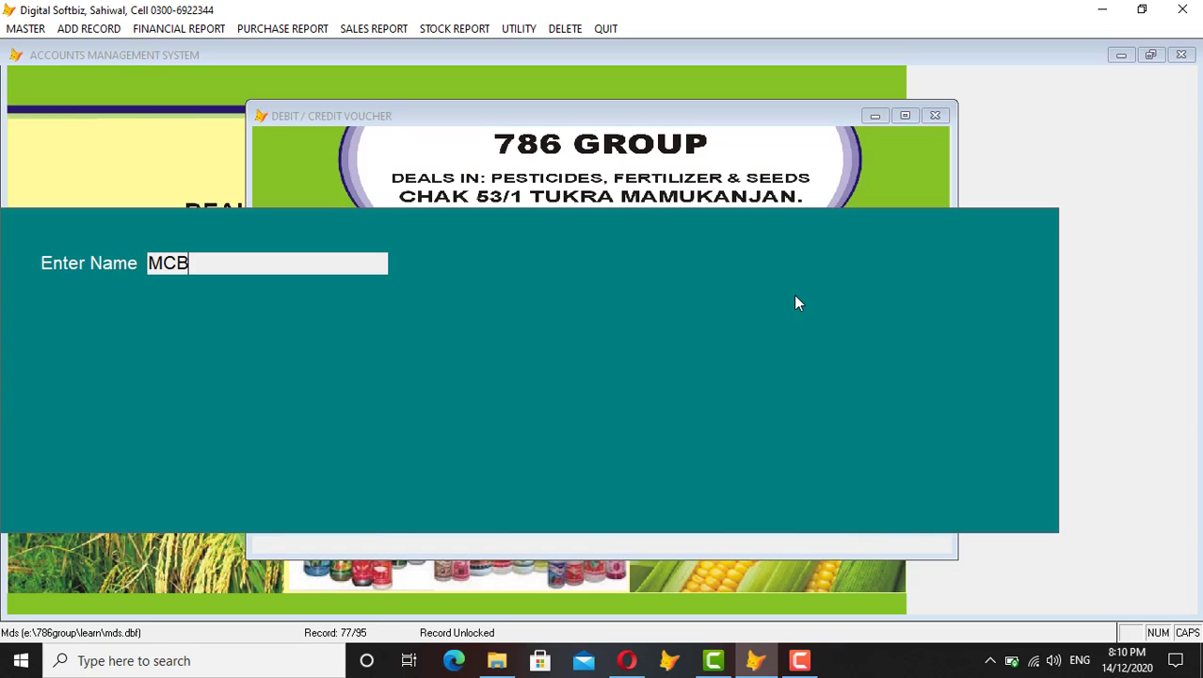
pyautogui.press('Return')
pyautogui.press('Return')
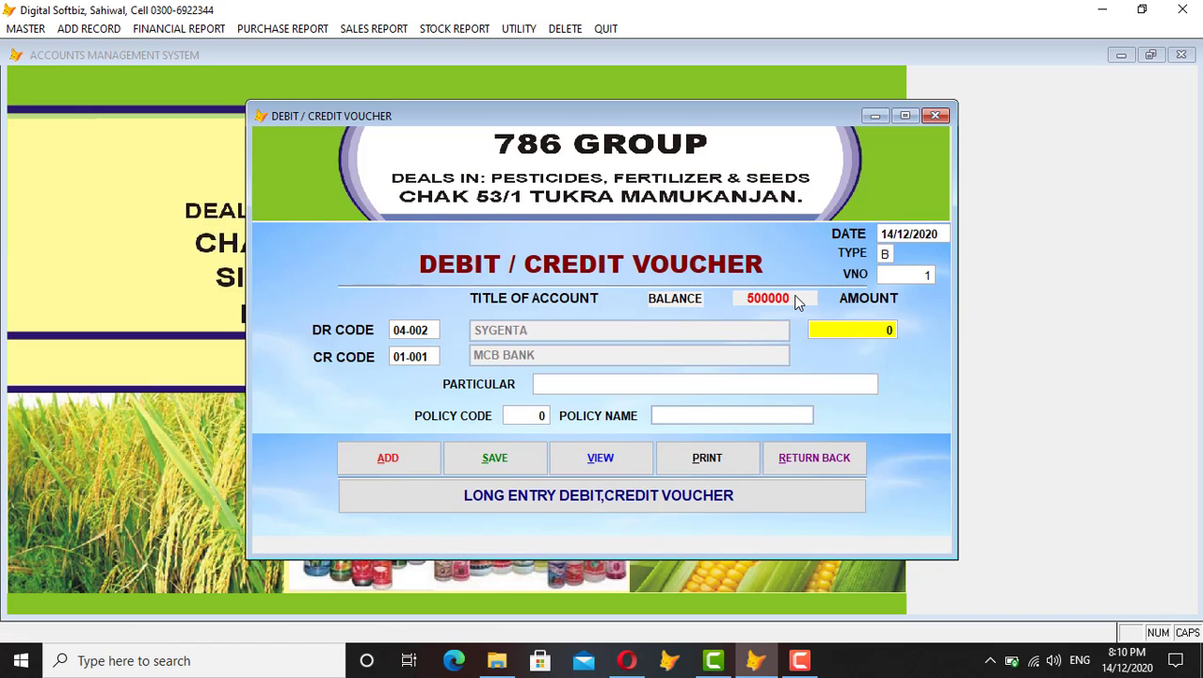
# Step: Fill in the voucher with amount 100,000, particular ONLINE and policy code 1 (GENERAL), save it and close the voucher
pyautogui.write('100,000 0')
pyautogui.press('Return')
pyautogui.write('ONLINE')
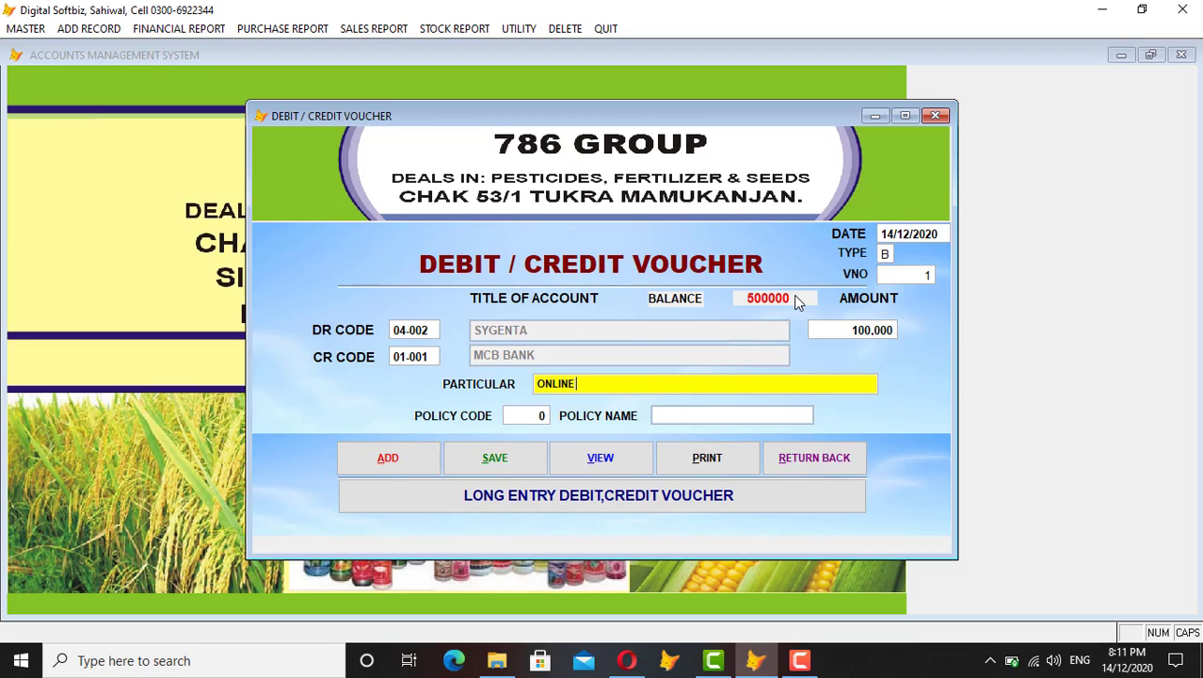
pyautogui.press('Return')
pyautogui.write('1')
pyautogui.press('Return')
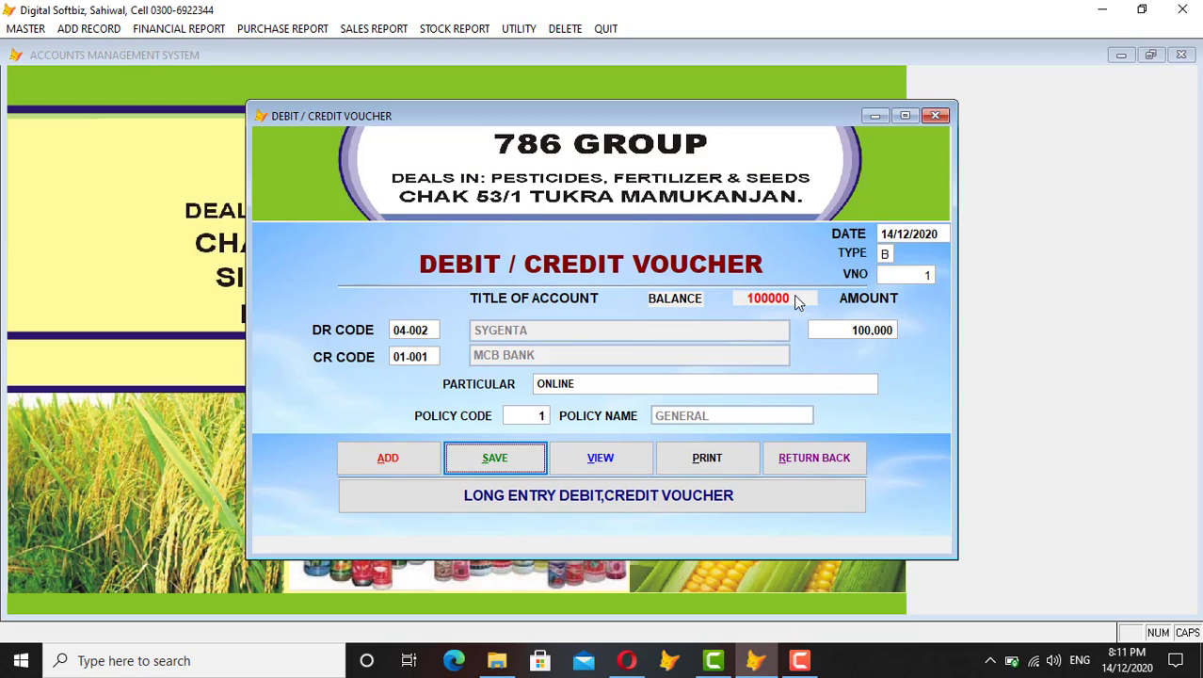
pyautogui.press('Return')
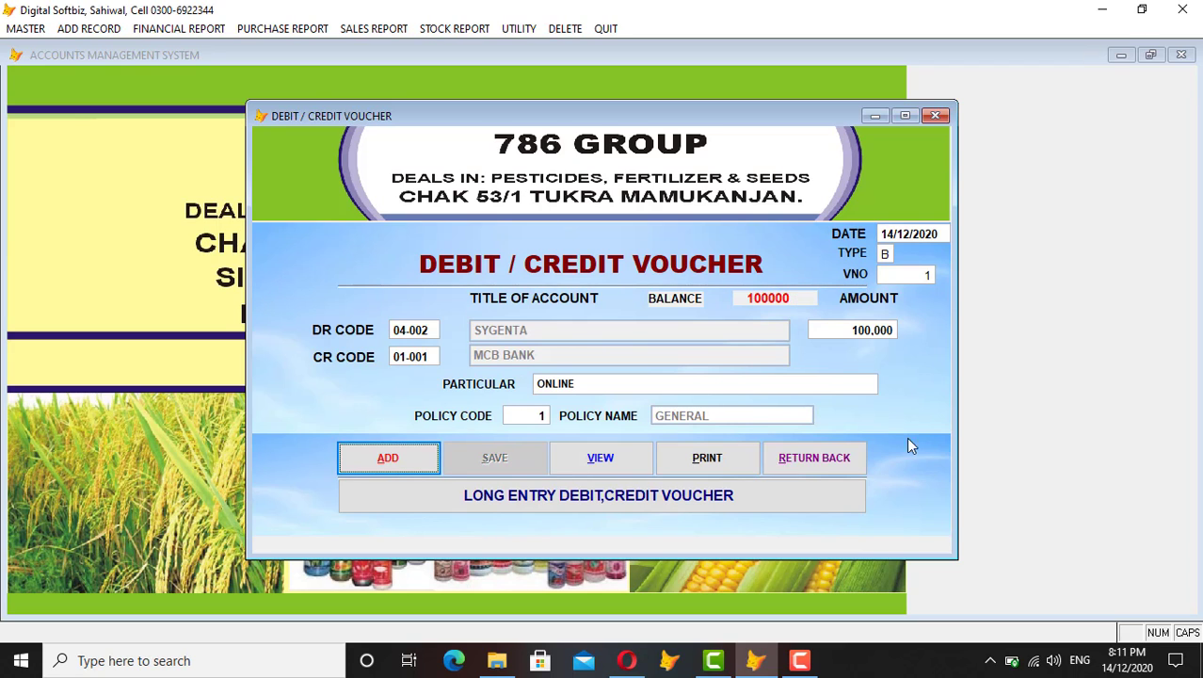
pyautogui.click(815, 457)
# Step: Preview the shared ledger of SYGENTA, check its ONLINE debit and closing balance, and close the report
pyautogui.click(212, 29)
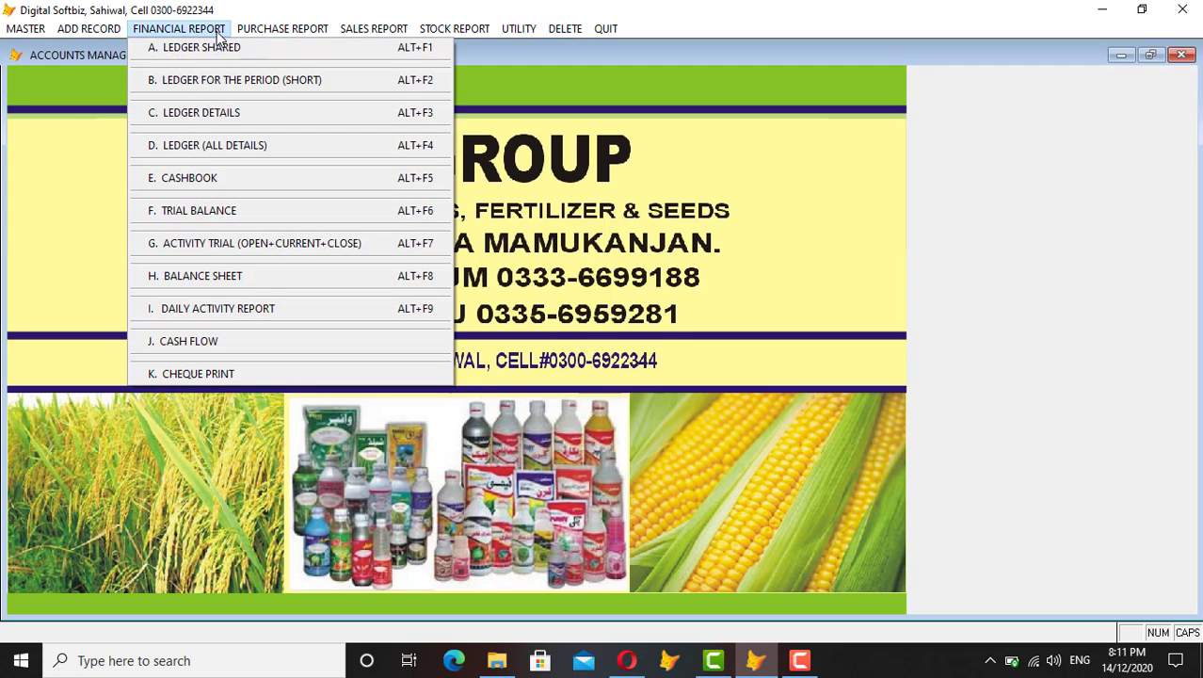
pyautogui.click(205, 52)
pyautogui.press('Return')
pyautogui.press('Return')
pyautogui.press('Return')
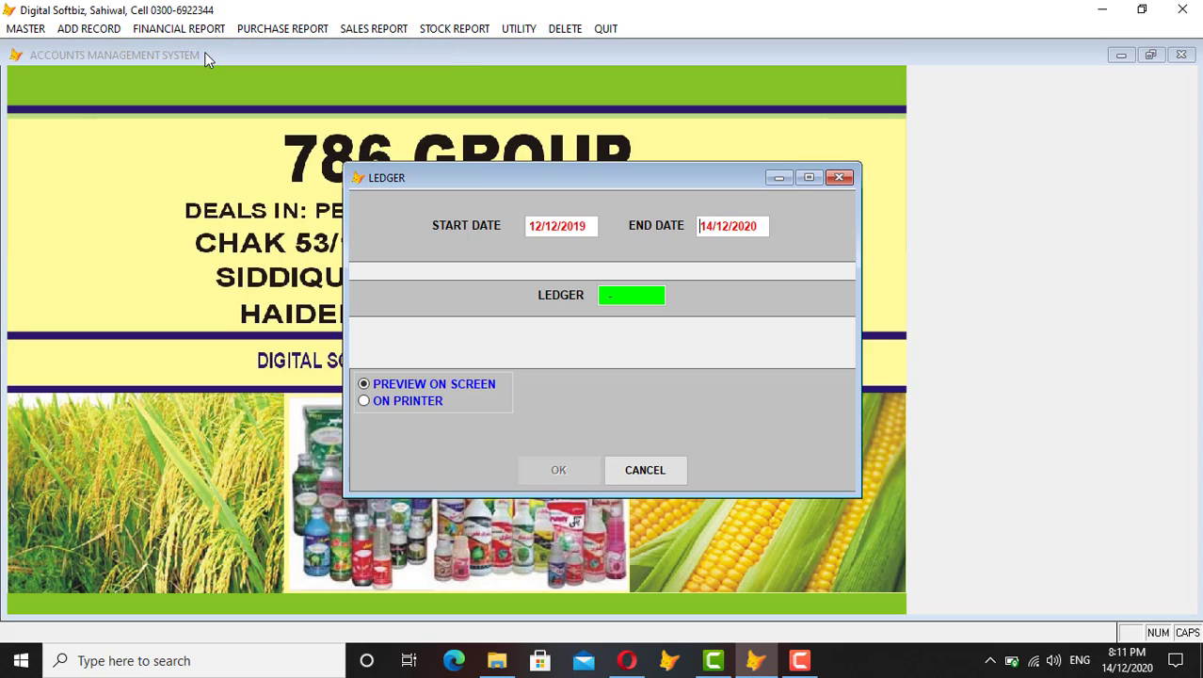
pyautogui.write('SYG')
pyautogui.press('Return')
pyautogui.press('Return')
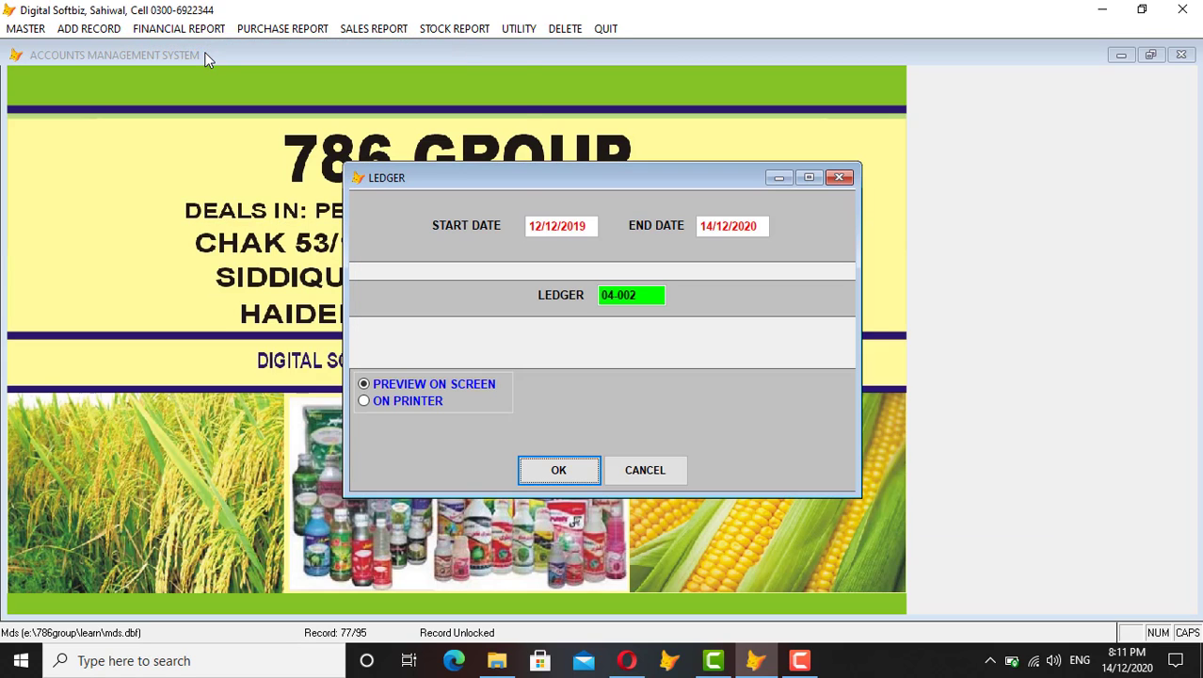
pyautogui.press('Return')
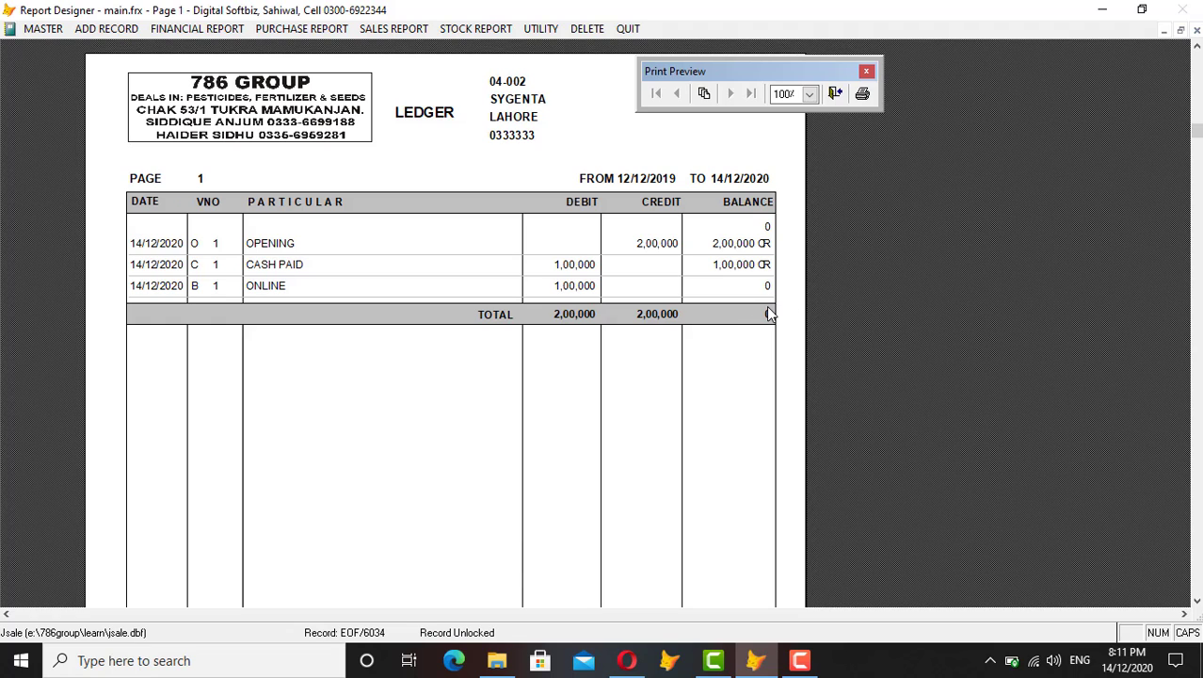
pyautogui.press('Escape')
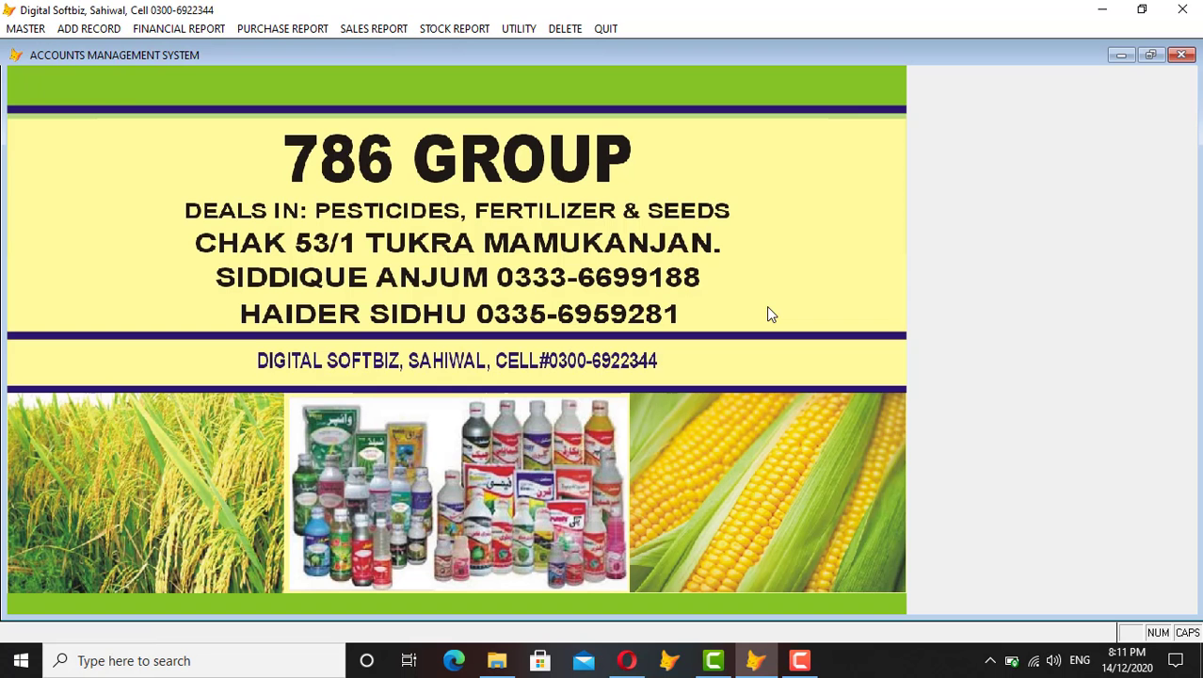
# Step: Preview the shared ledger of MCB BANK, check its opening debit, ONLINE credit and balance, and close the report
pyautogui.click(196, 30)
pyautogui.press('Return')
pyautogui.press('Return')
pyautogui.press('Return')
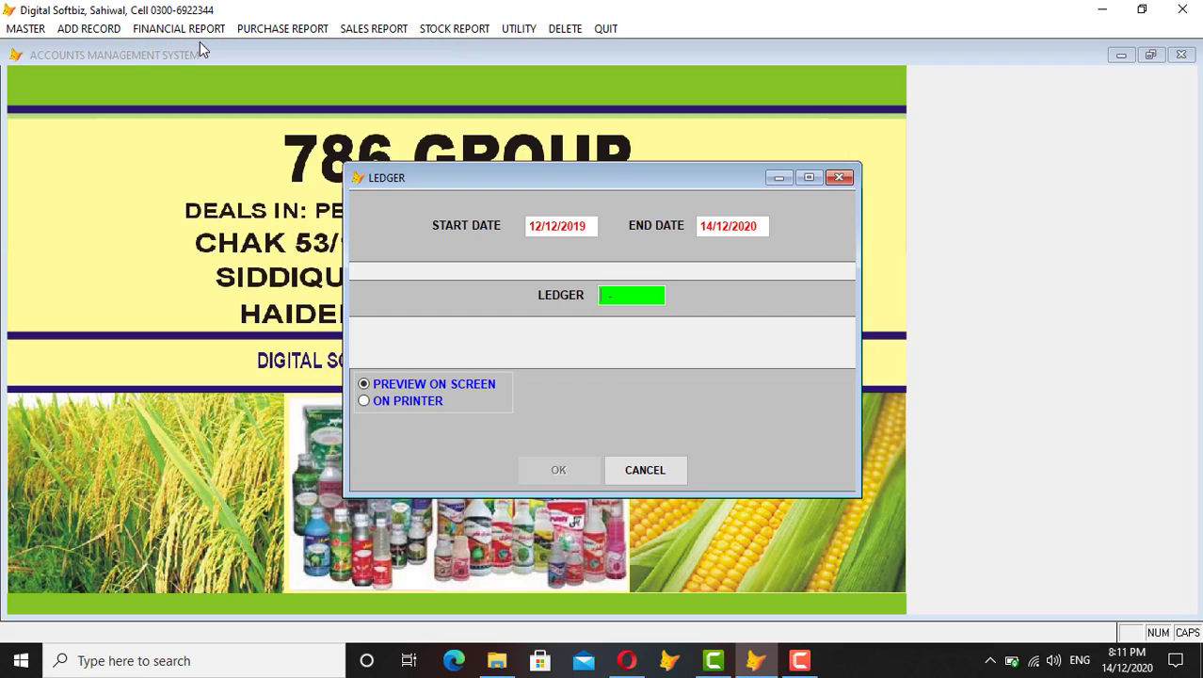
pyautogui.write('MCB')
pyautogui.press('Return')
pyautogui.press('Return')
pyautogui.press('Return')
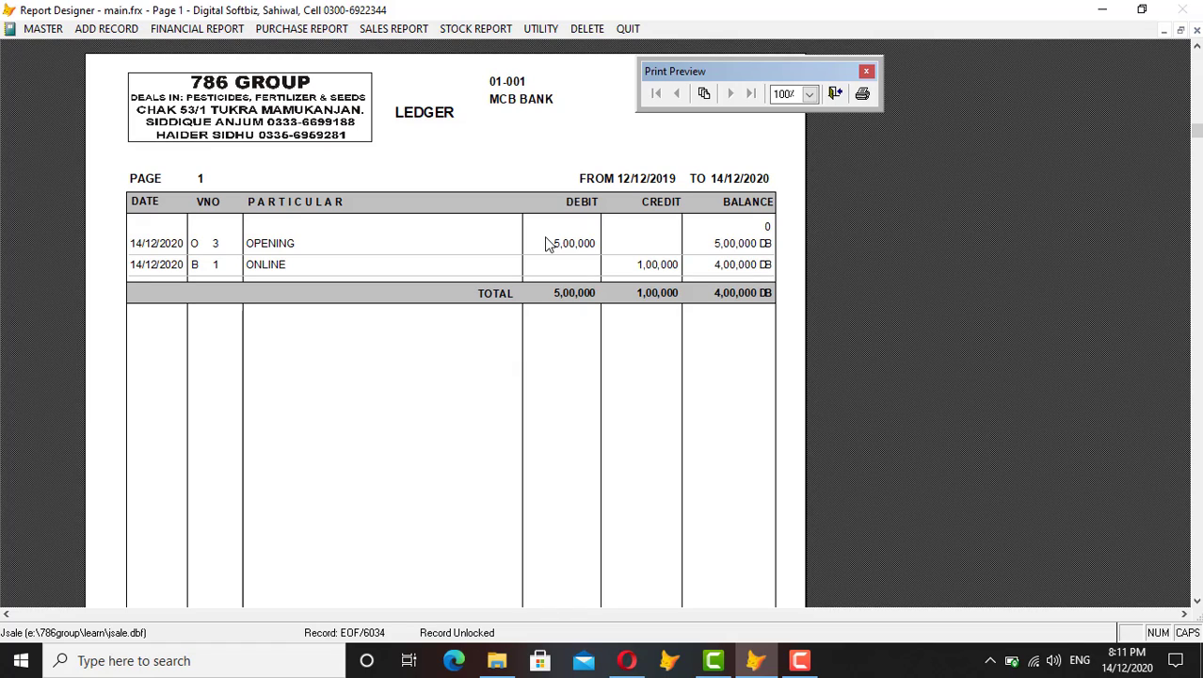
pyautogui.press('Escape')
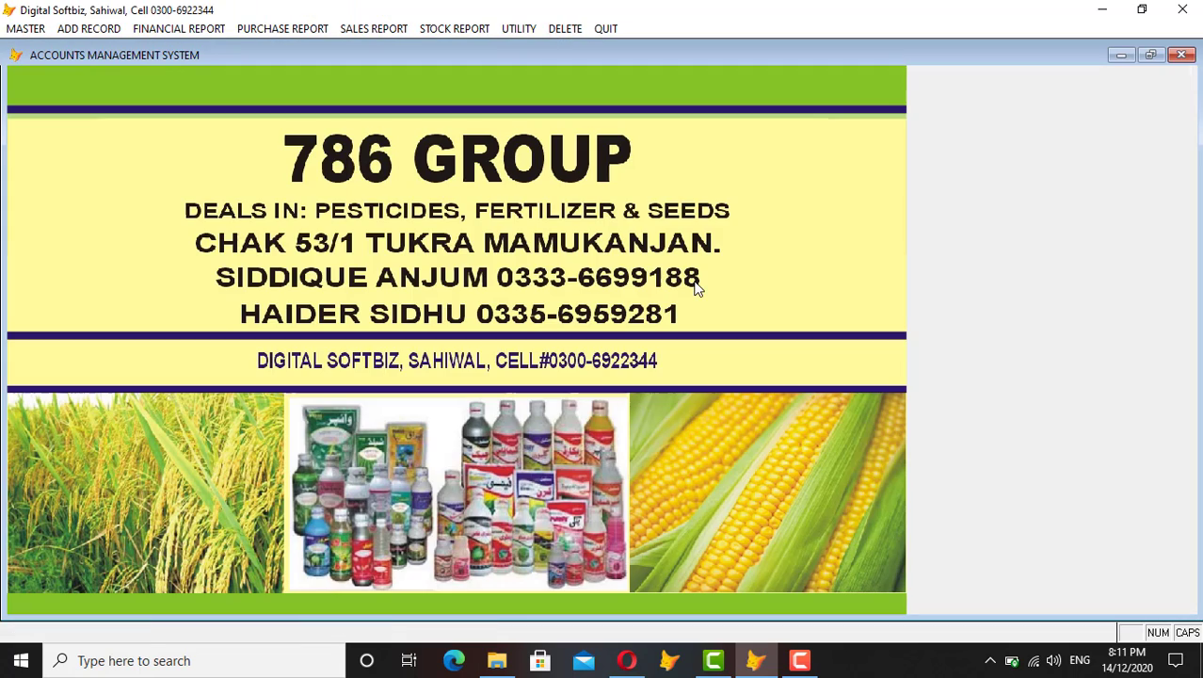
# Step: Add SYGENTA as a new company in the master company profile, save it and close the form
pyautogui.click(38, 28)
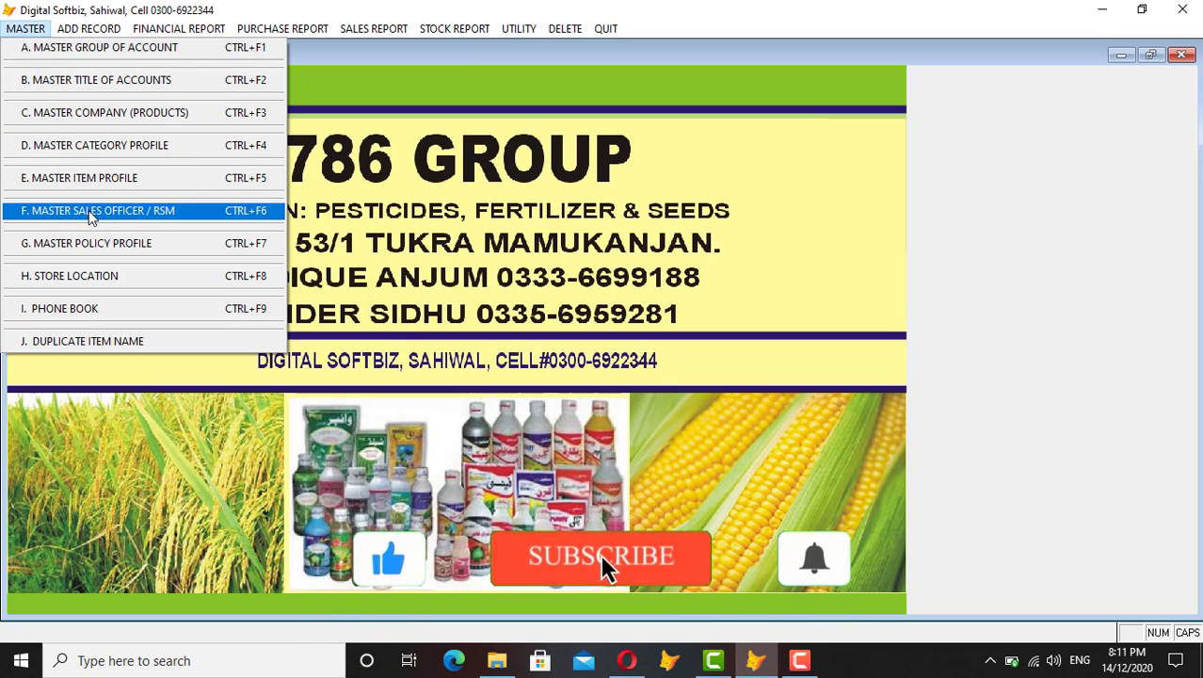
pyautogui.click(104, 112)
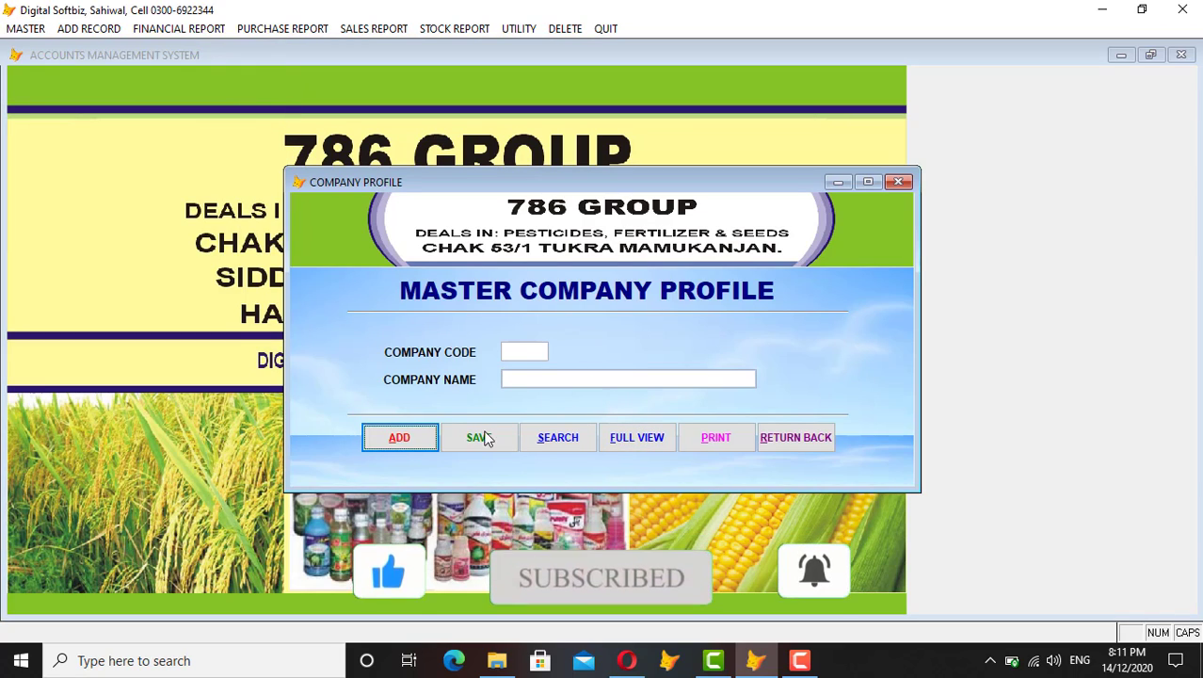
pyautogui.click(399, 438)
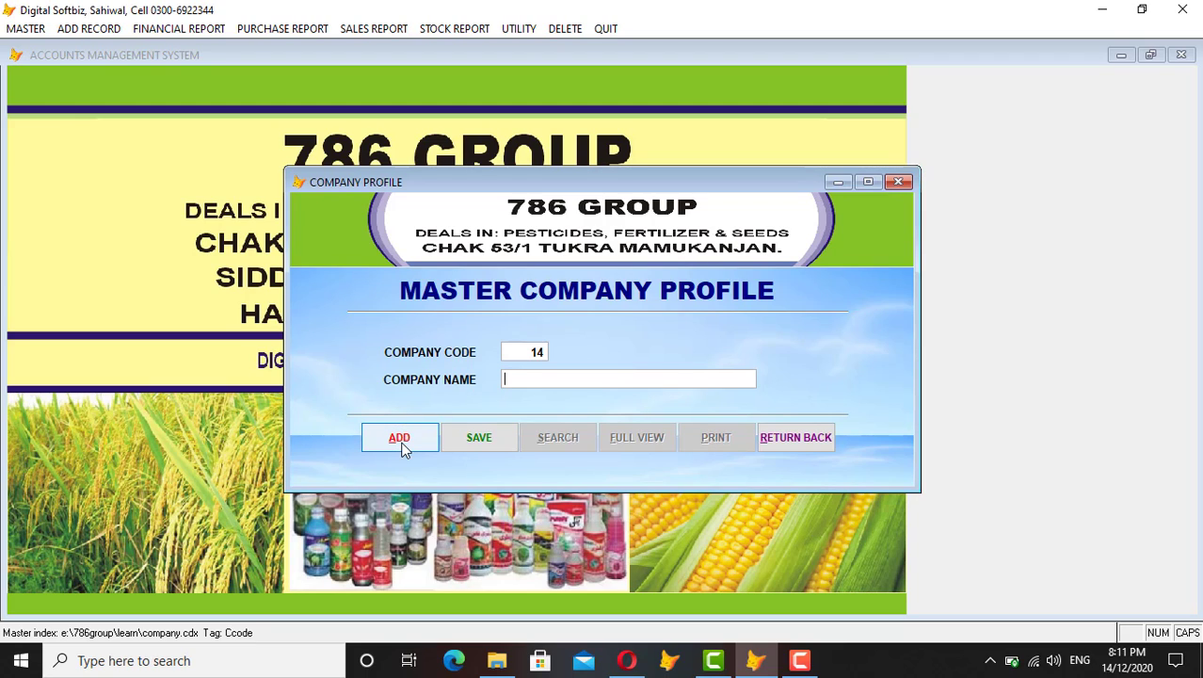
pyautogui.write('SYGENTA')
pyautogui.press('Return')
pyautogui.press('Return')
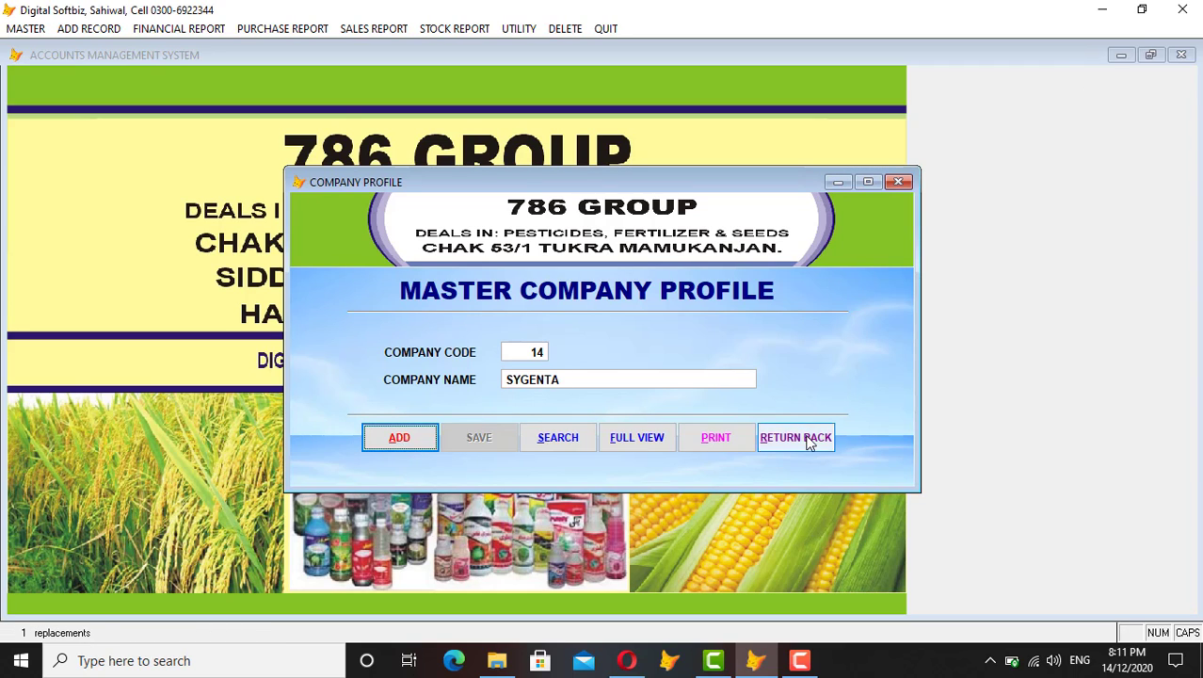
pyautogui.click(795, 438)
# Step: Start a new record in the master brand/category profile, accepting the suggested code
pyautogui.click(25, 29)
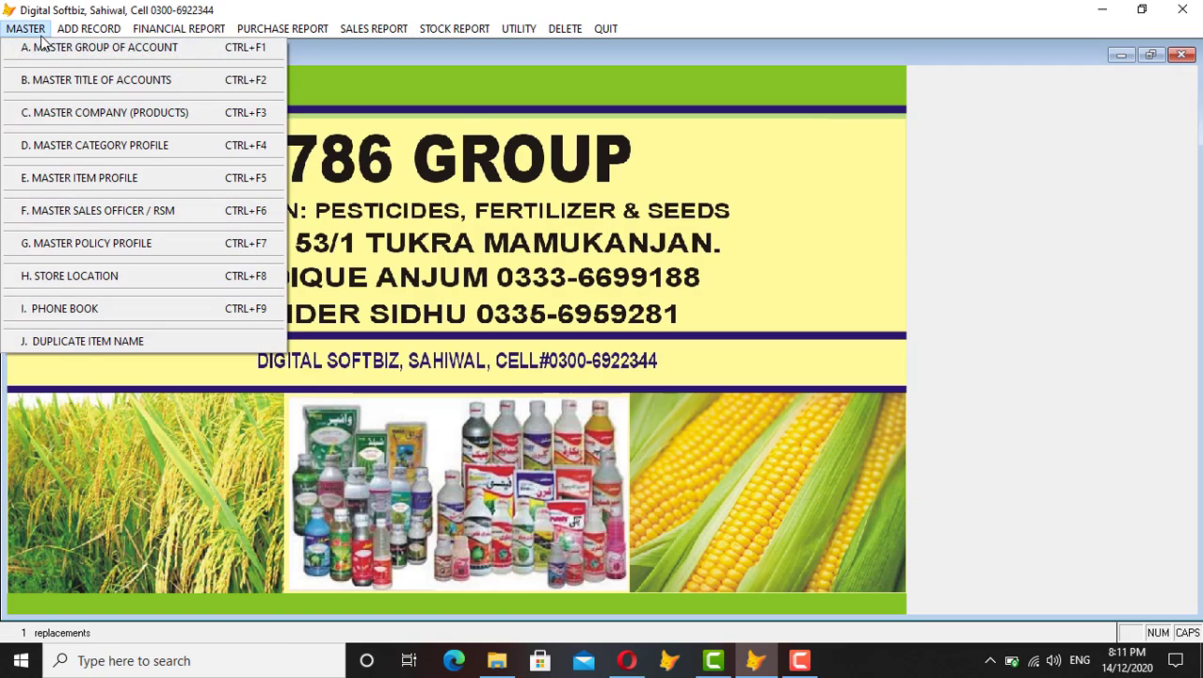
pyautogui.click(94, 145)
pyautogui.click(411, 442)
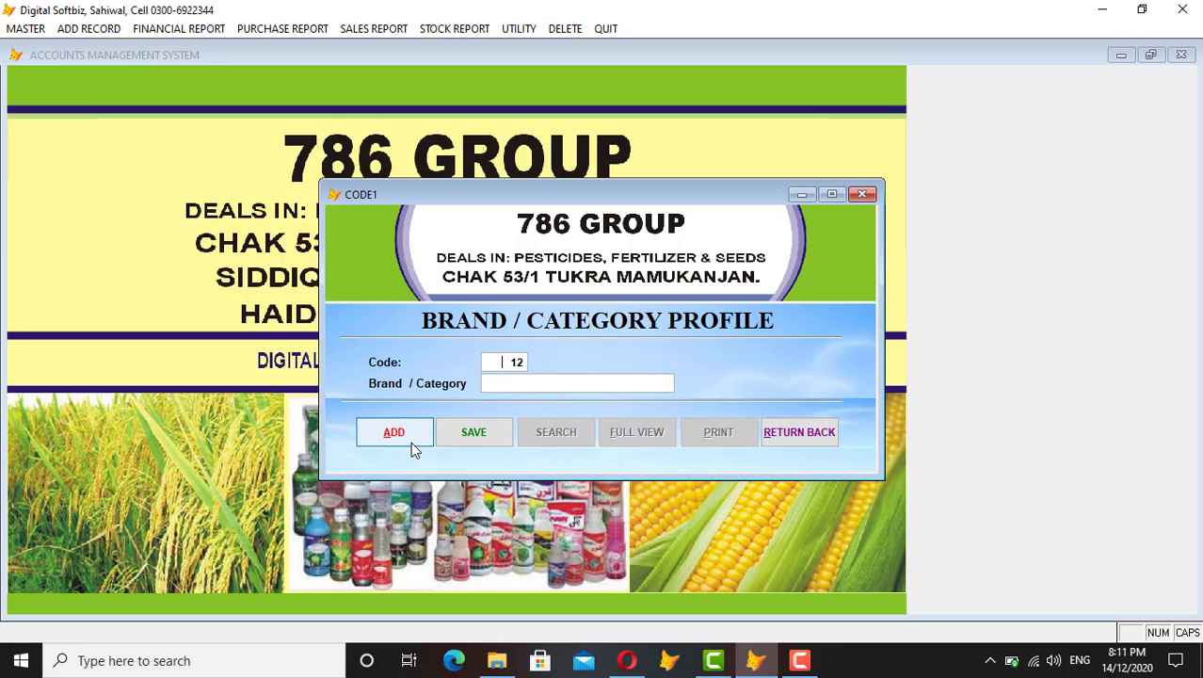
pyautogui.press('Return')
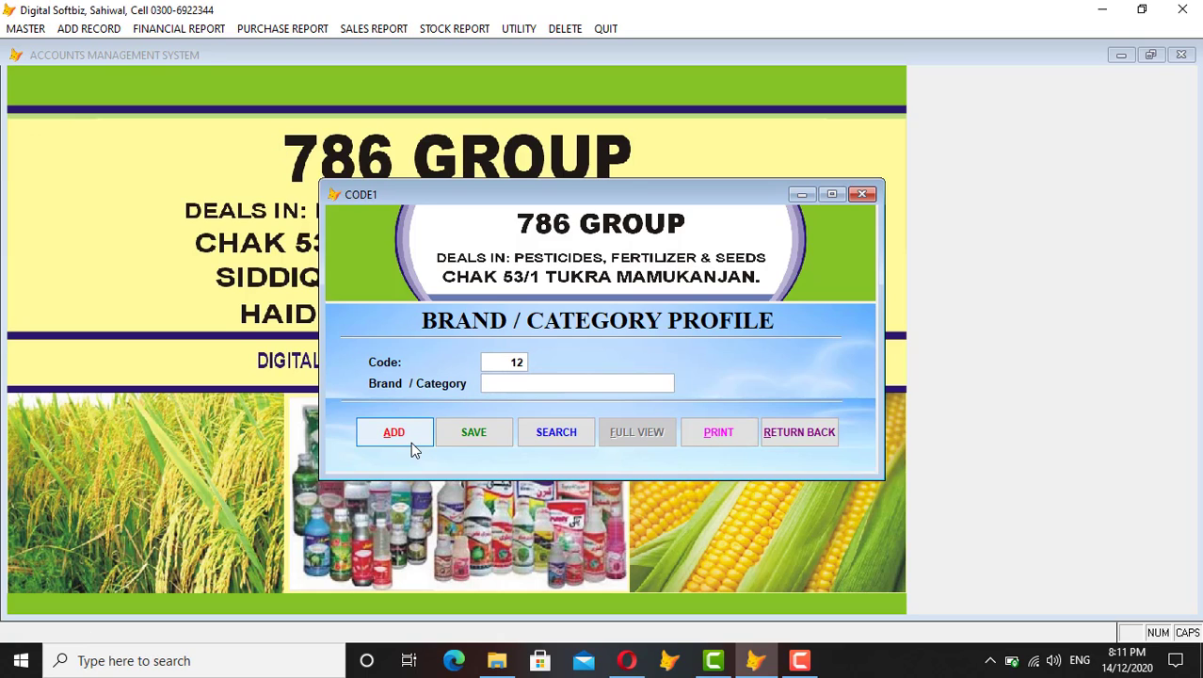
pyautogui.write('SPRAY')
pyautogui.press('BackSpace')
pyautogui.press('BackSpace')
pyautogui.press('BackSpace')
pyautogui.press('BackSpace')
pyautogui.press('BackSpace')
# Step: Name the new brand/category SEEDS, save the record and close the form
pyautogui.write('SEEDS')
pyautogui.press('Return')
pyautogui.press('Return')
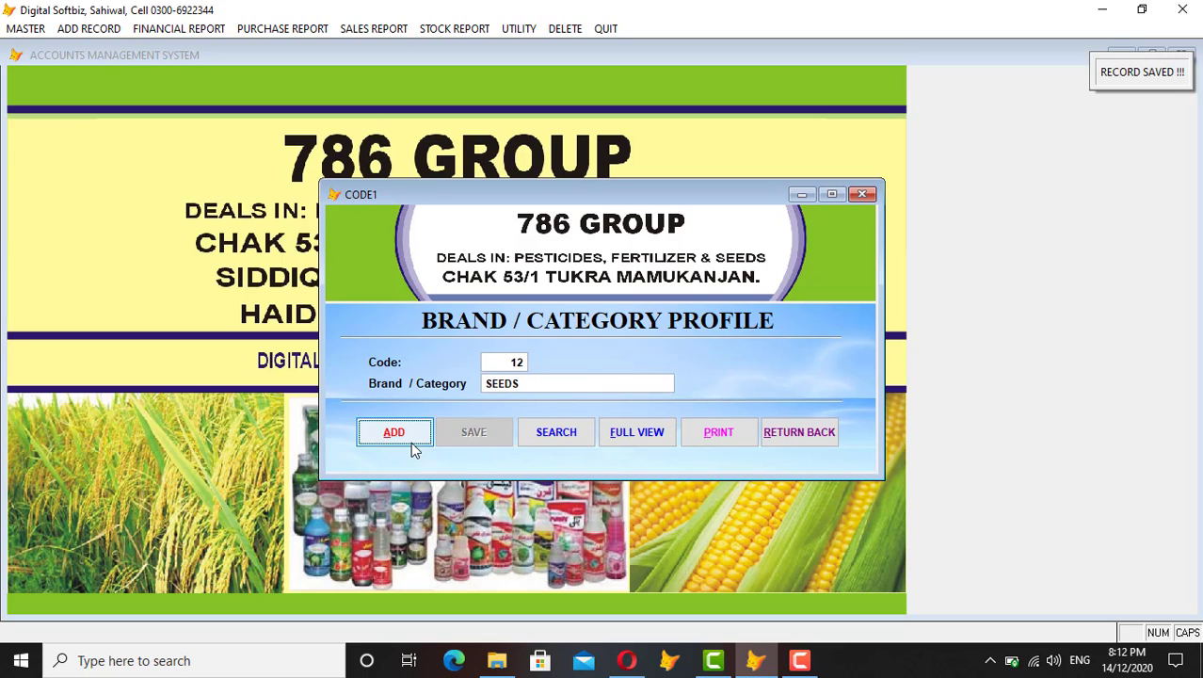
pyautogui.click(800, 431)
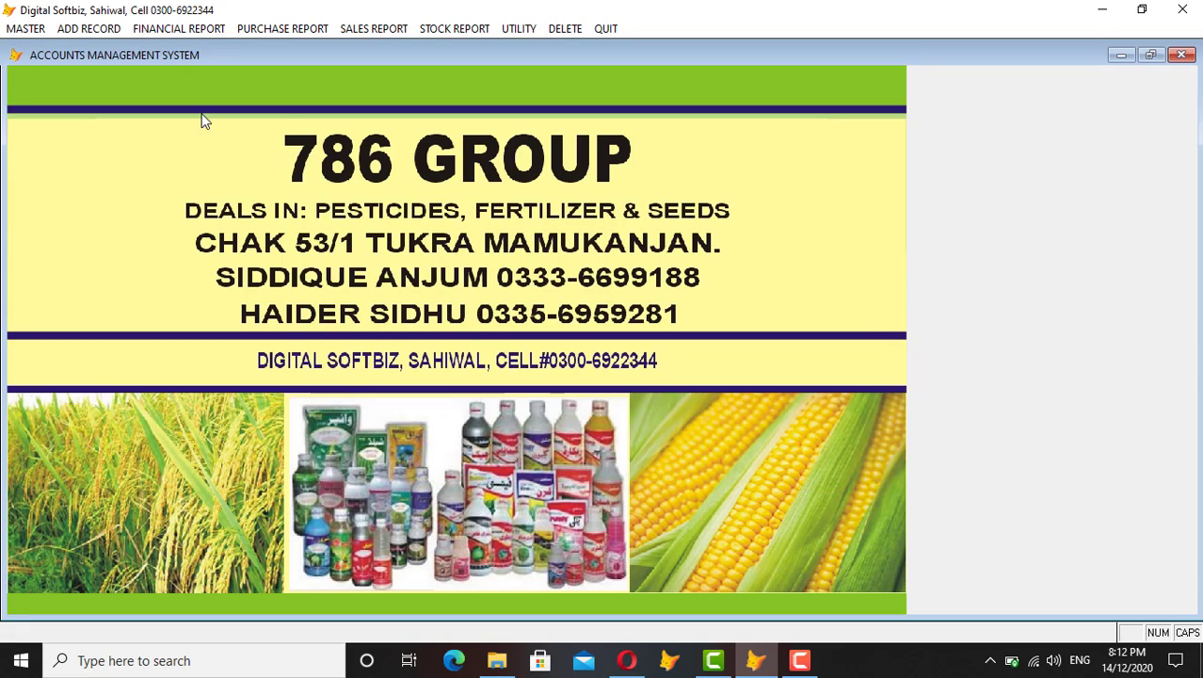
# Step: Start a new record in the master item profile, accepting the suggested code, and choose SEEDS as the brand name
pyautogui.click(26, 28)
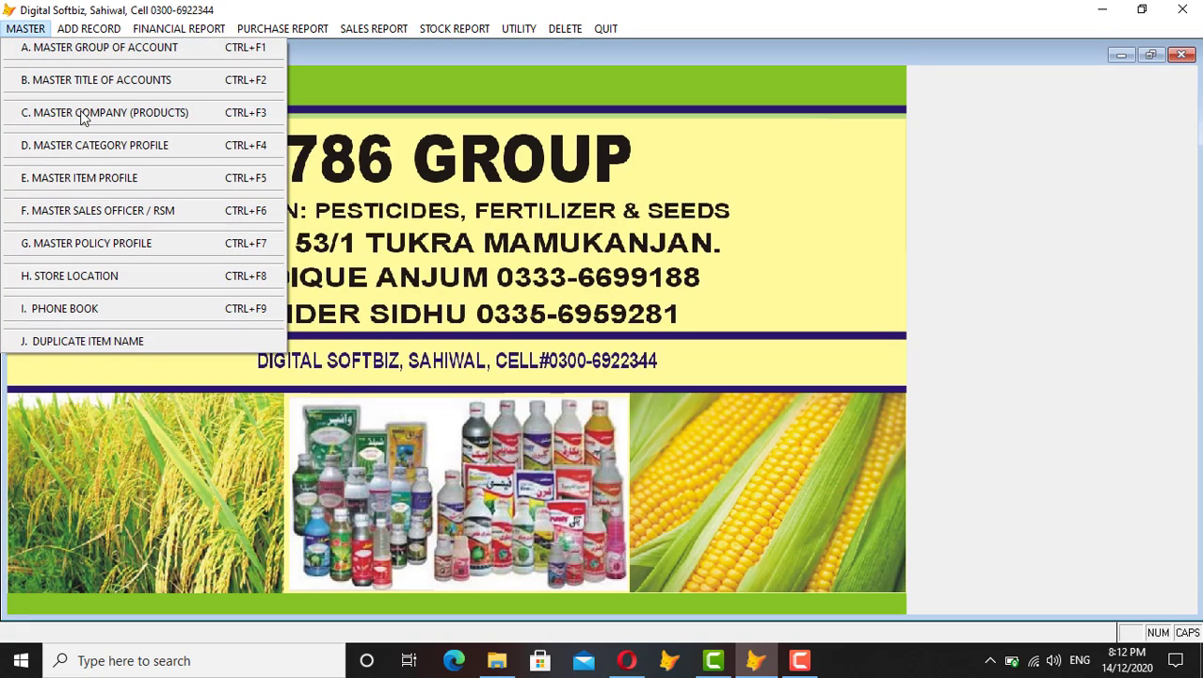
pyautogui.click(110, 179)
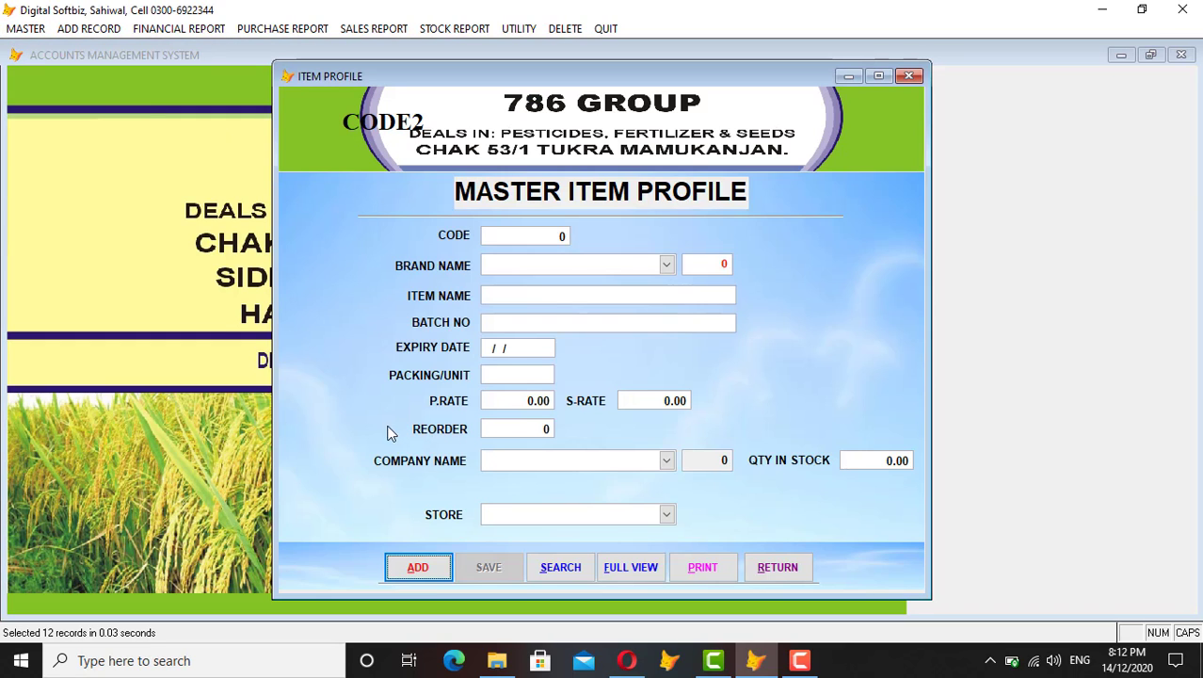
pyautogui.click(425, 572)
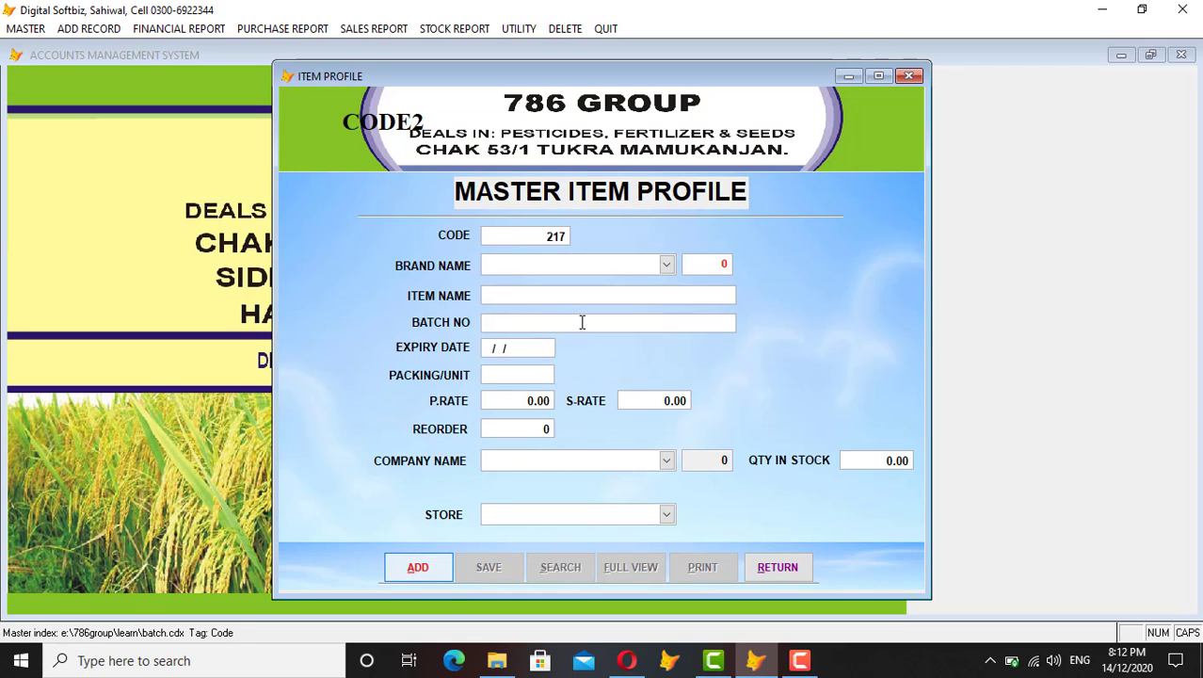
pyautogui.press('Return')
pyautogui.click(667, 265)
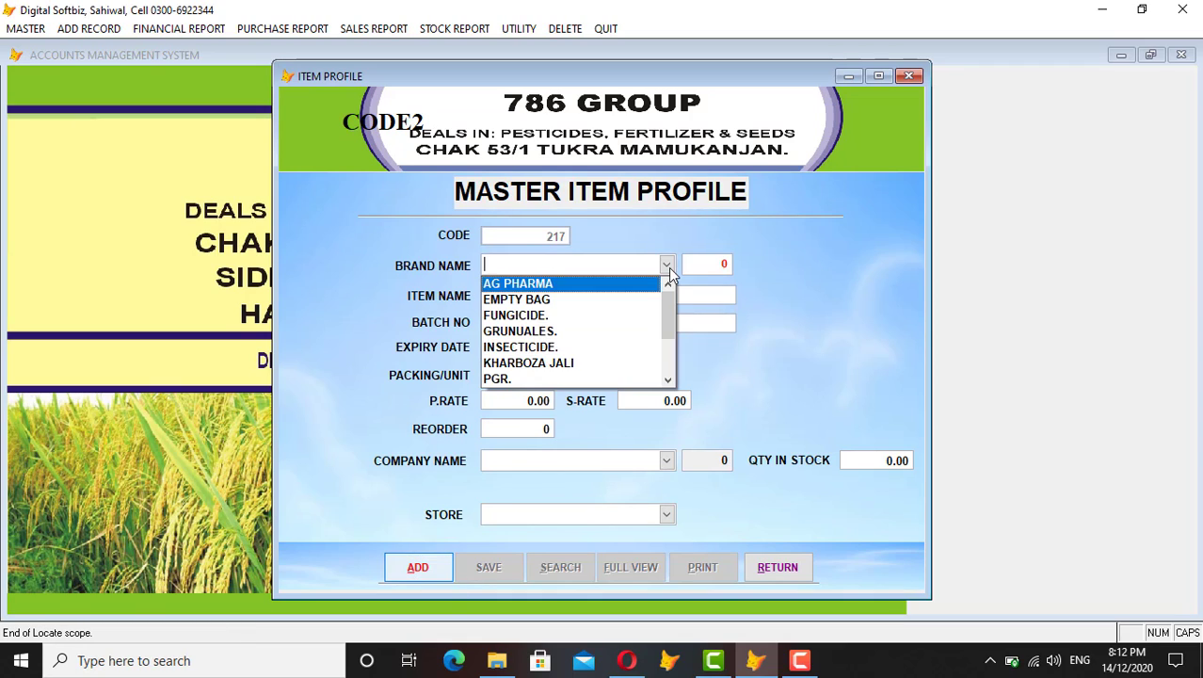
pyautogui.click(669, 378)
pyautogui.click(670, 378)
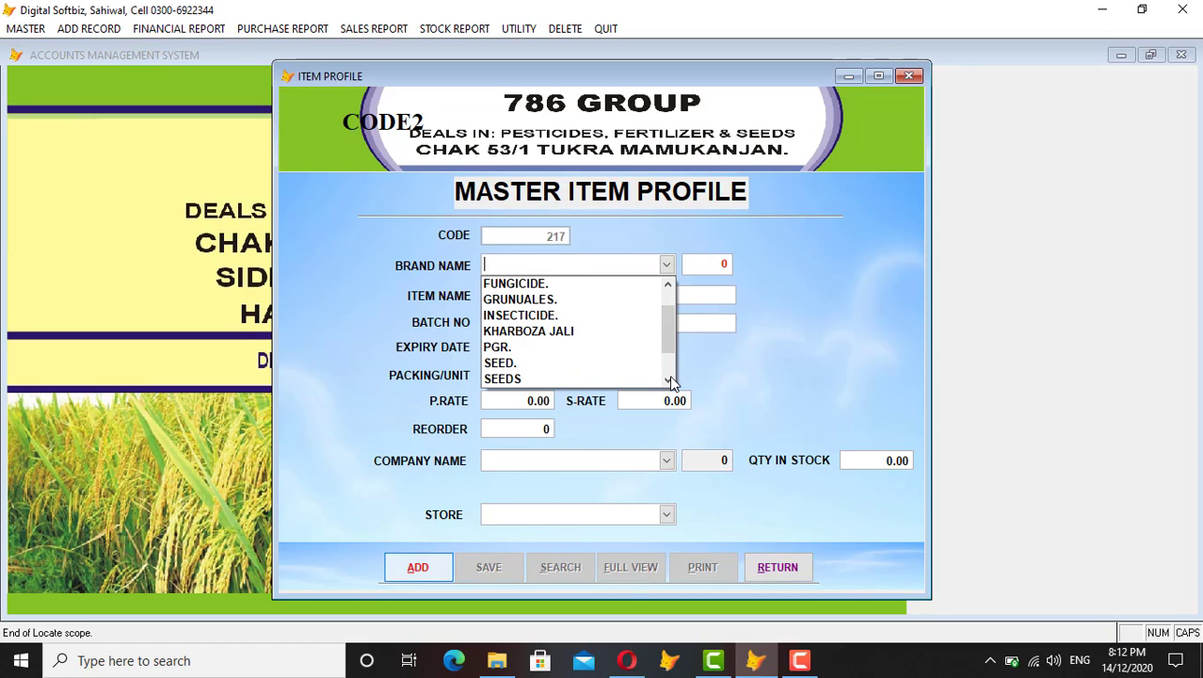
pyautogui.click(532, 380)
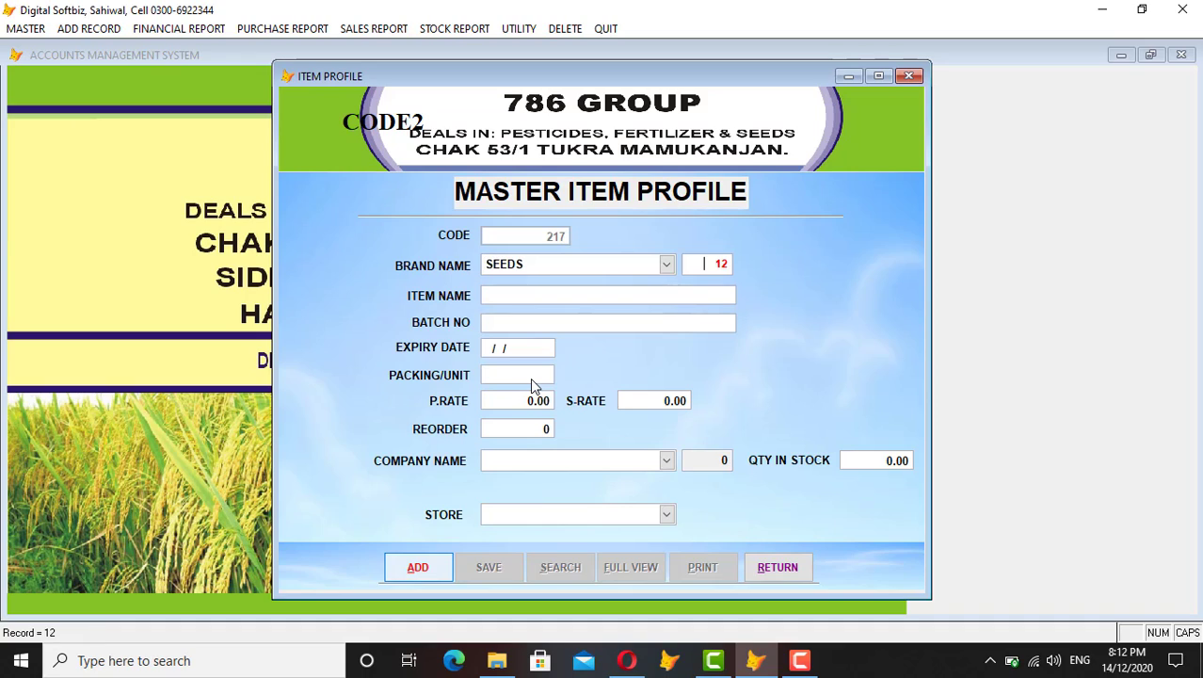
# Step: Name the new item SYGENTA SEED 10KG
pyautogui.press('Tab')
pyautogui.write('SYGETA')
pyautogui.press('Left')
pyautogui.press('Left')
pyautogui.press('Left')
pyautogui.write('N')
pyautogui.press('End')
pyautogui.write('SEE')
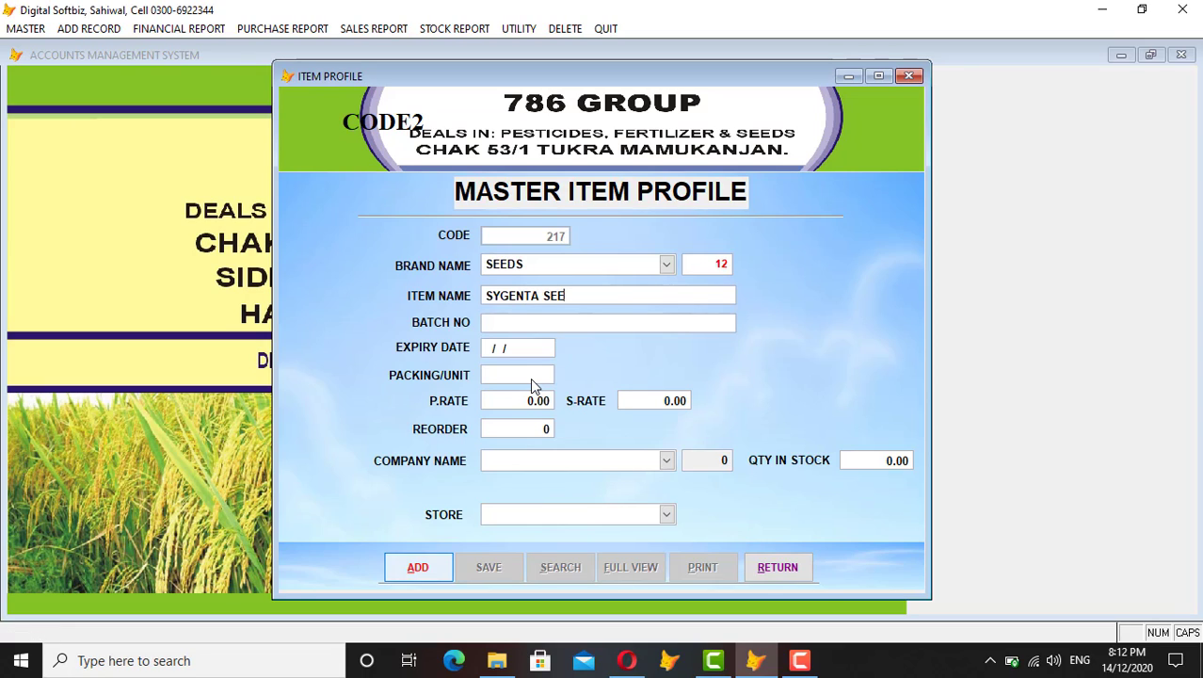
pyautogui.write('D 20KG')
pyautogui.press('BackSpace')
pyautogui.press('BackSpace')
pyautogui.press('BackSpace')
pyautogui.press('BackSpace')
pyautogui.write('10KG')
pyautogui.press('Return')
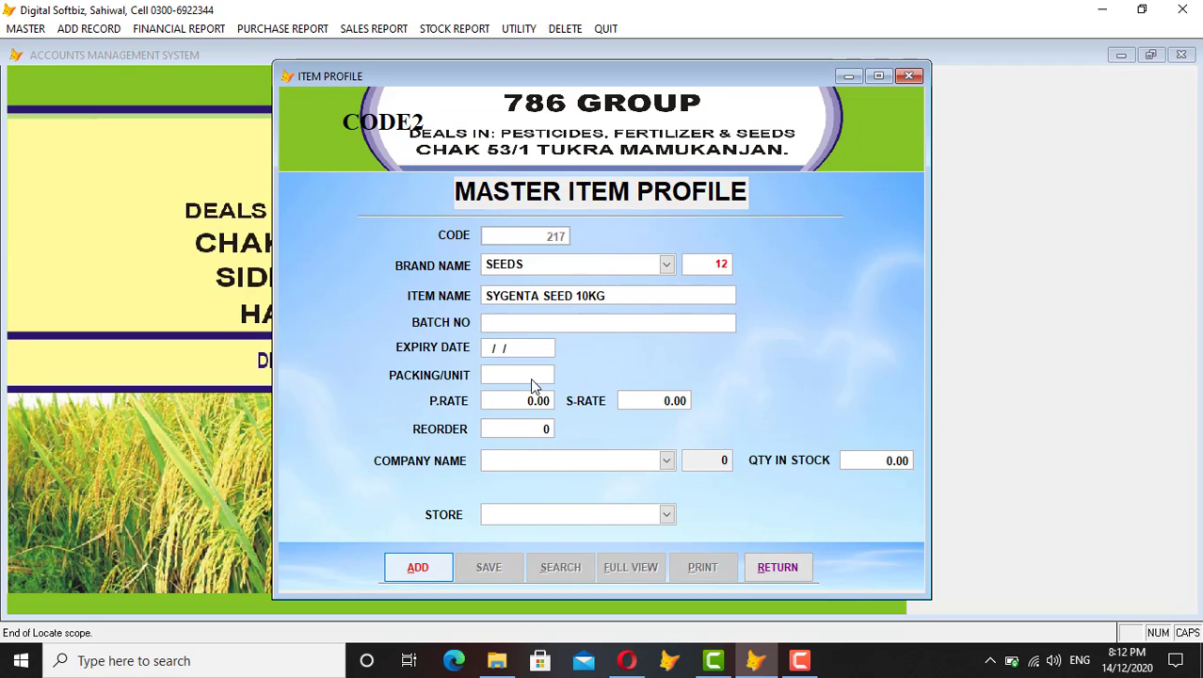
# Step: Enter batch number 123, packing unit UNIT, purchase rate 1,000, sale rate 1,200 and reorder level 10 for the item
pyautogui.write('123')
pyautogui.press('Return')
pyautogui.write('UNIT')
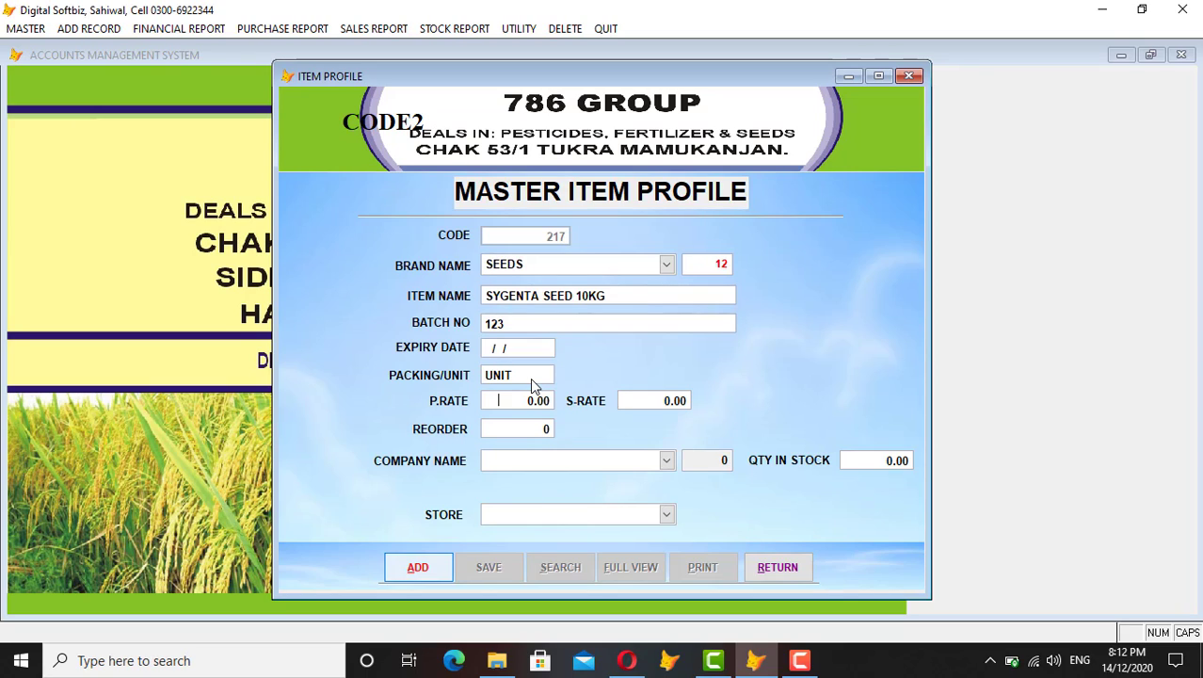
pyautogui.press('Return')
pyautogui.write('1200')
pyautogui.press('Return')
pyautogui.write('10')
pyautogui.press('Return')
# Step: Assign the item to the company SYGENTA and set its quantity in stock to 300
pyautogui.click(668, 461)
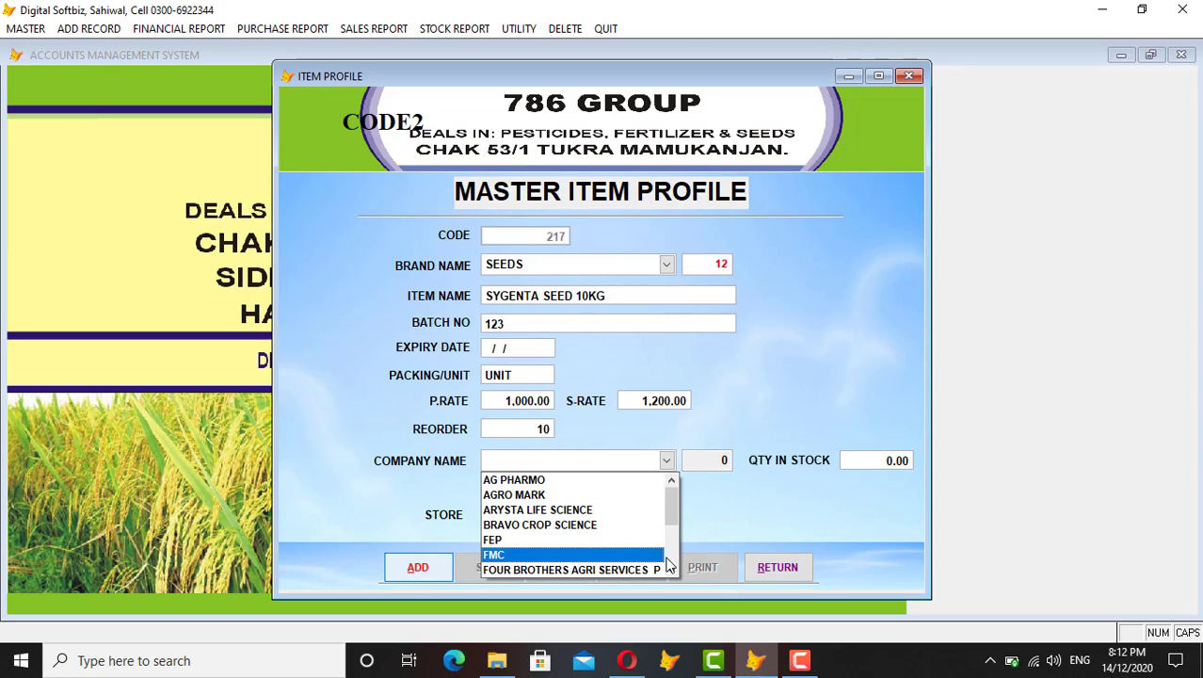
pyautogui.scroll(-3, 667, 560)
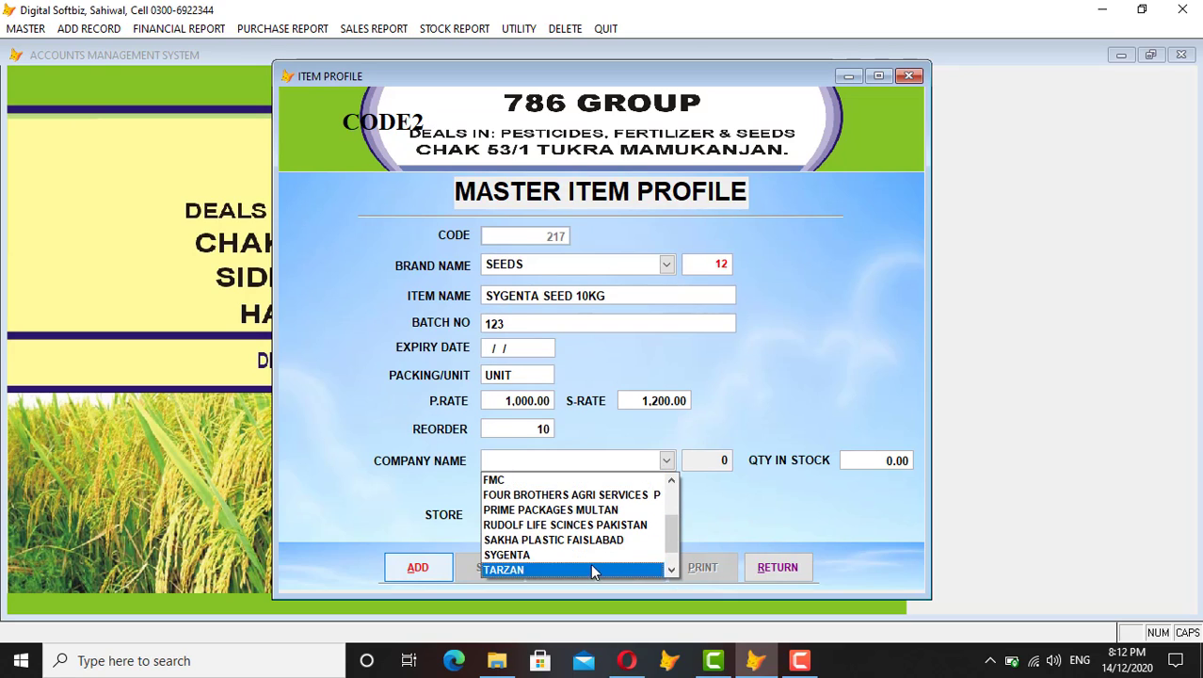
pyautogui.click(578, 556)
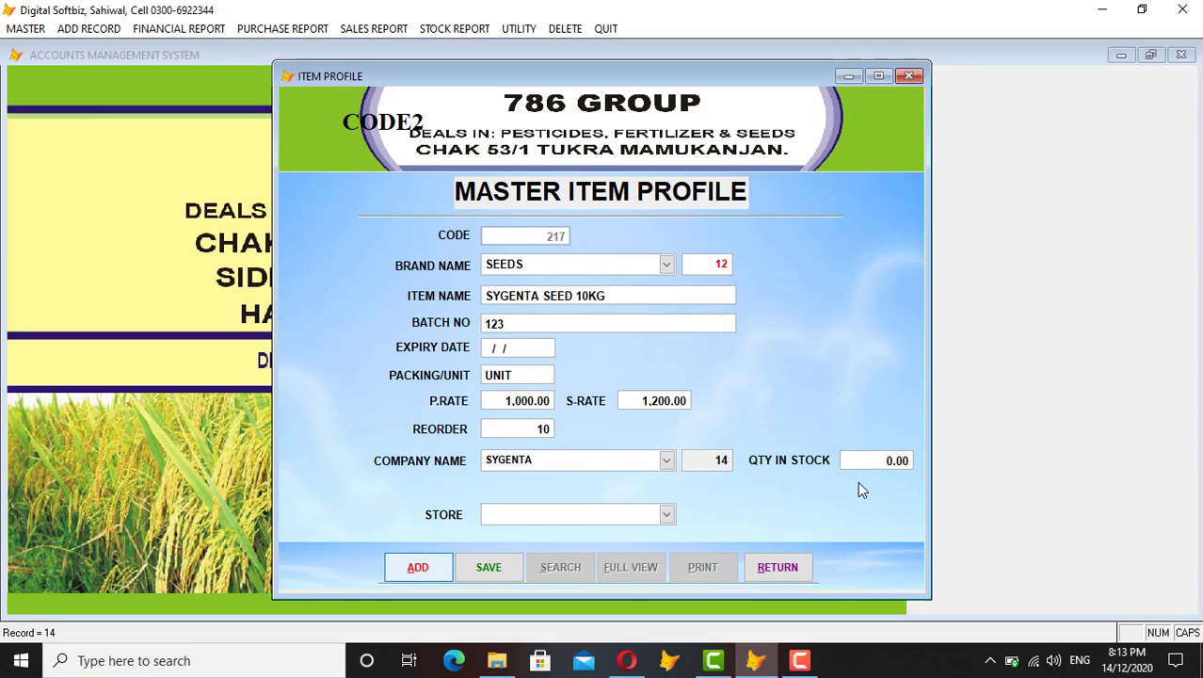
pyautogui.click(898, 458)
pyautogui.write('300')
pyautogui.press('Return')
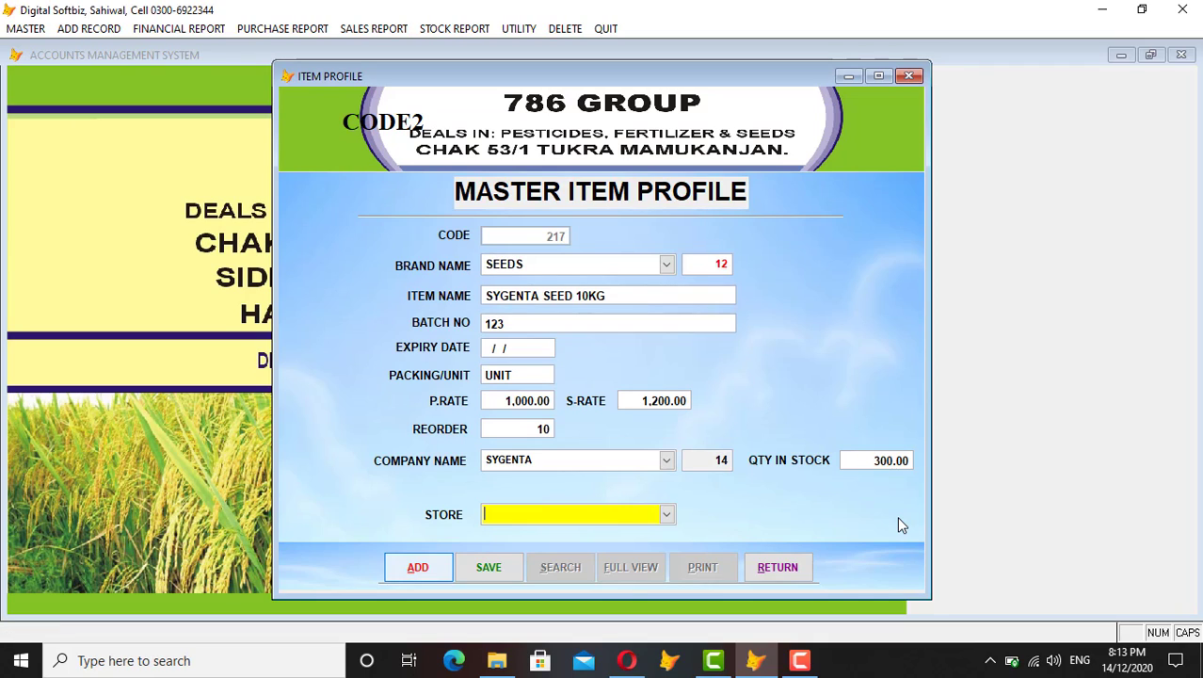
# Step: Assign the item to the SAHIWAL store, save the record and close the item profile
pyautogui.click(668, 515)
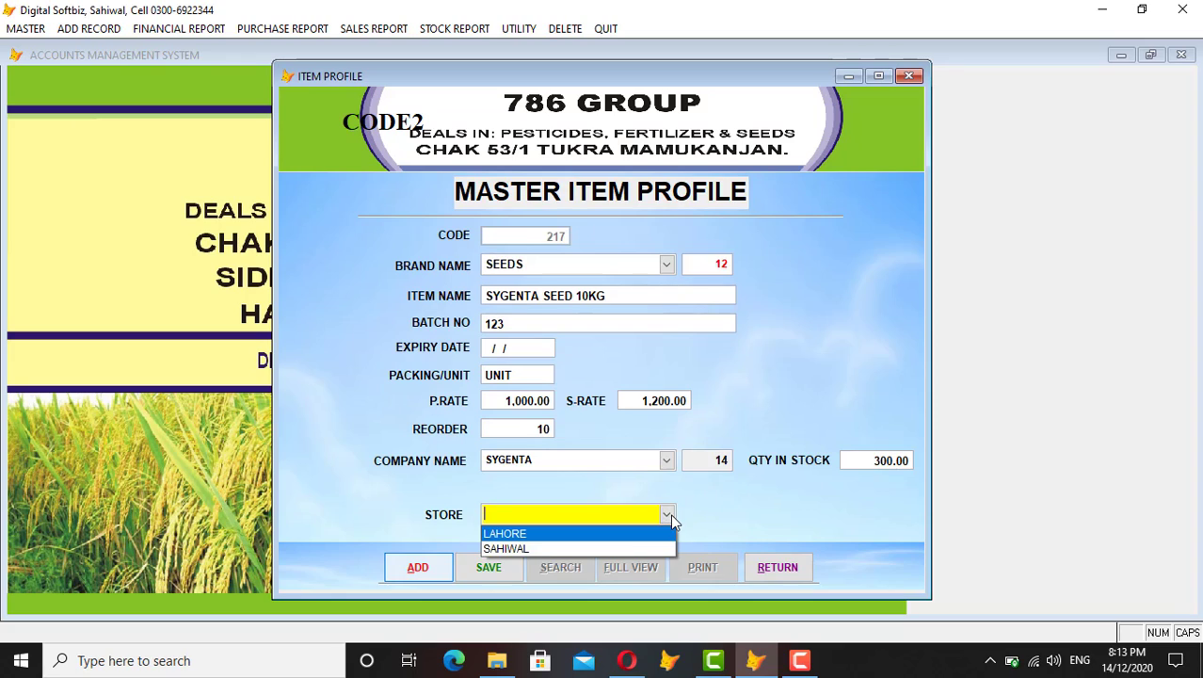
pyautogui.click(547, 551)
pyautogui.press('Return')
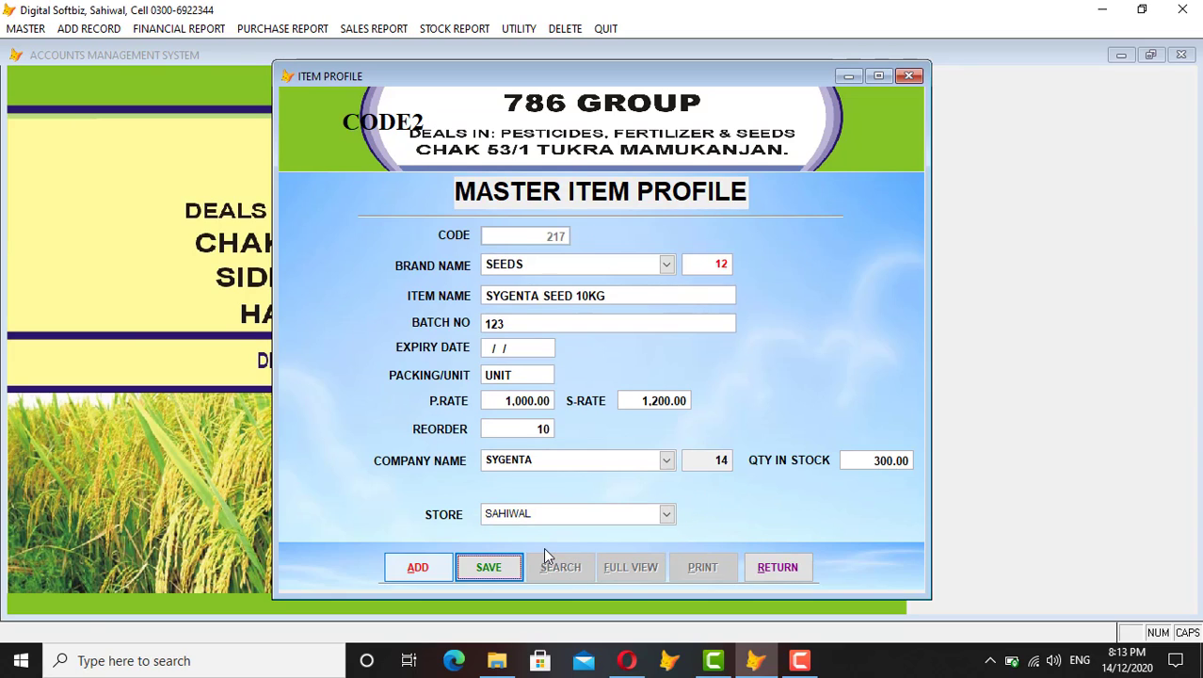
pyautogui.press('Return')
pyautogui.click(786, 565)
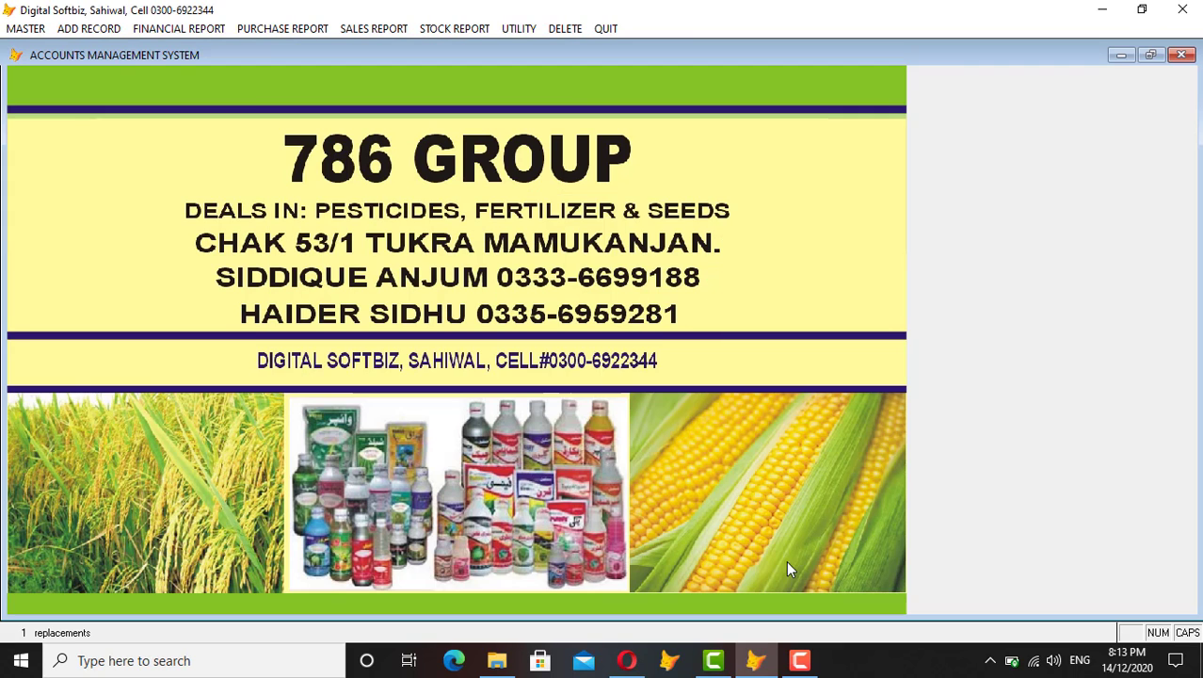
# Step: Preview the stock in hand report, check the SYGENTA SEED 10KG entry on its last page, and close the report
pyautogui.click(466, 26)
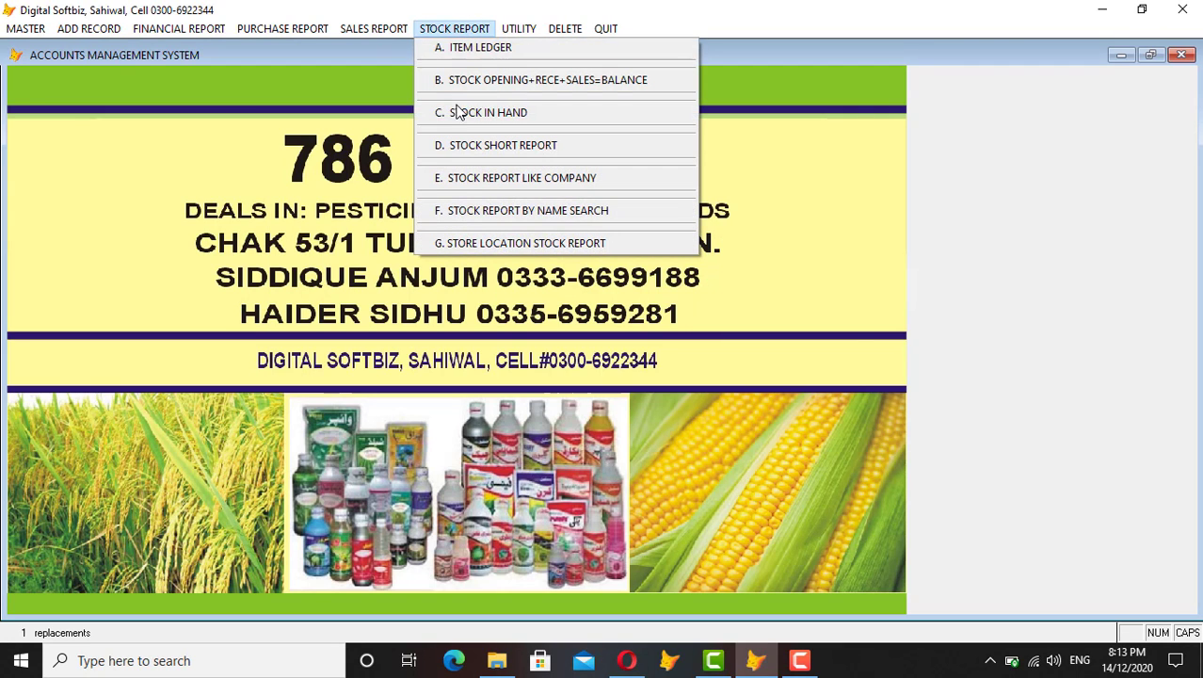
pyautogui.click(485, 113)
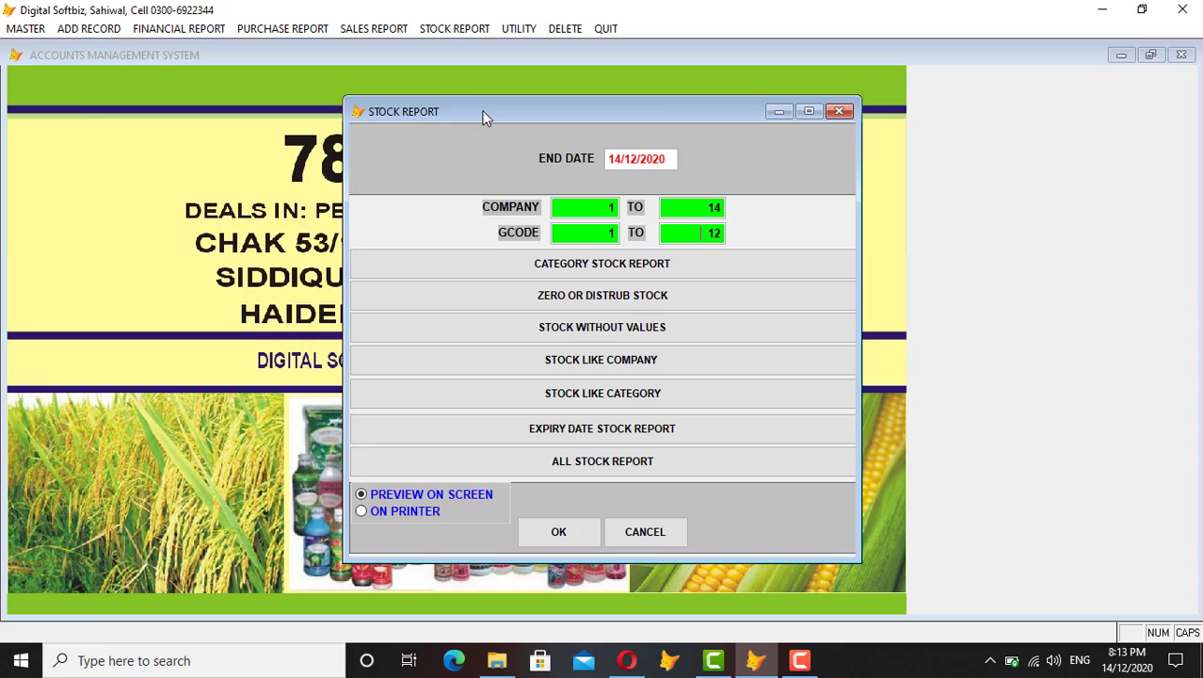
pyautogui.press('Return')
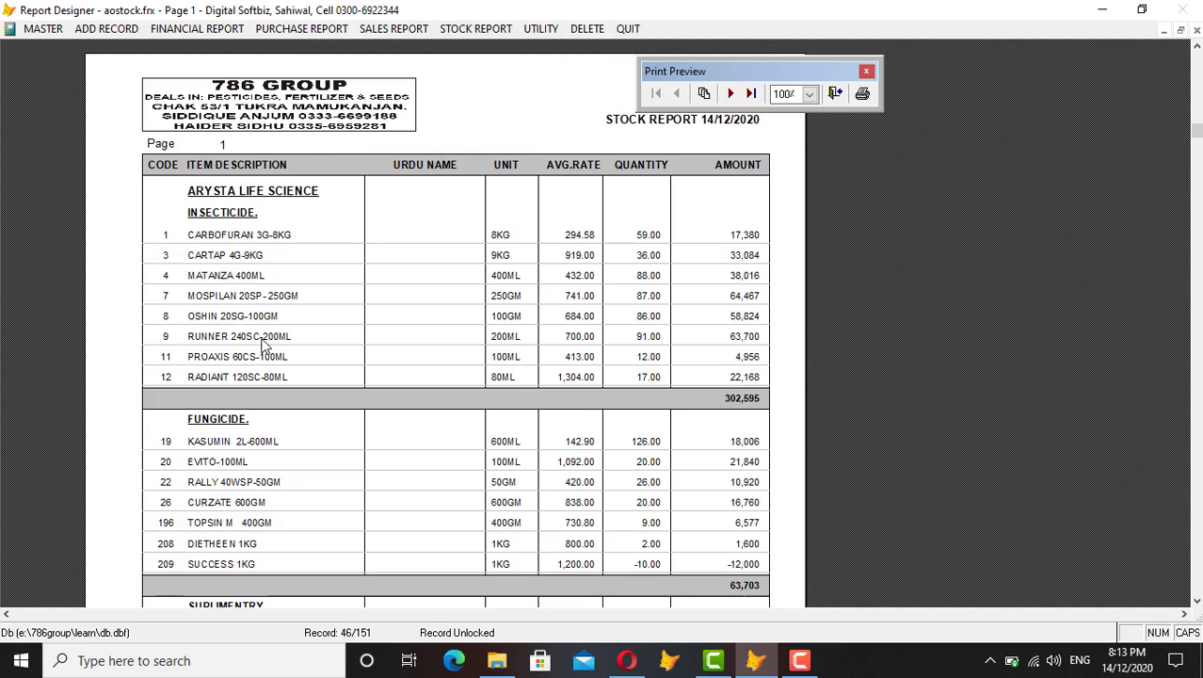
pyautogui.click(732, 94)
pyautogui.click(732, 94)
pyautogui.click(734, 96)
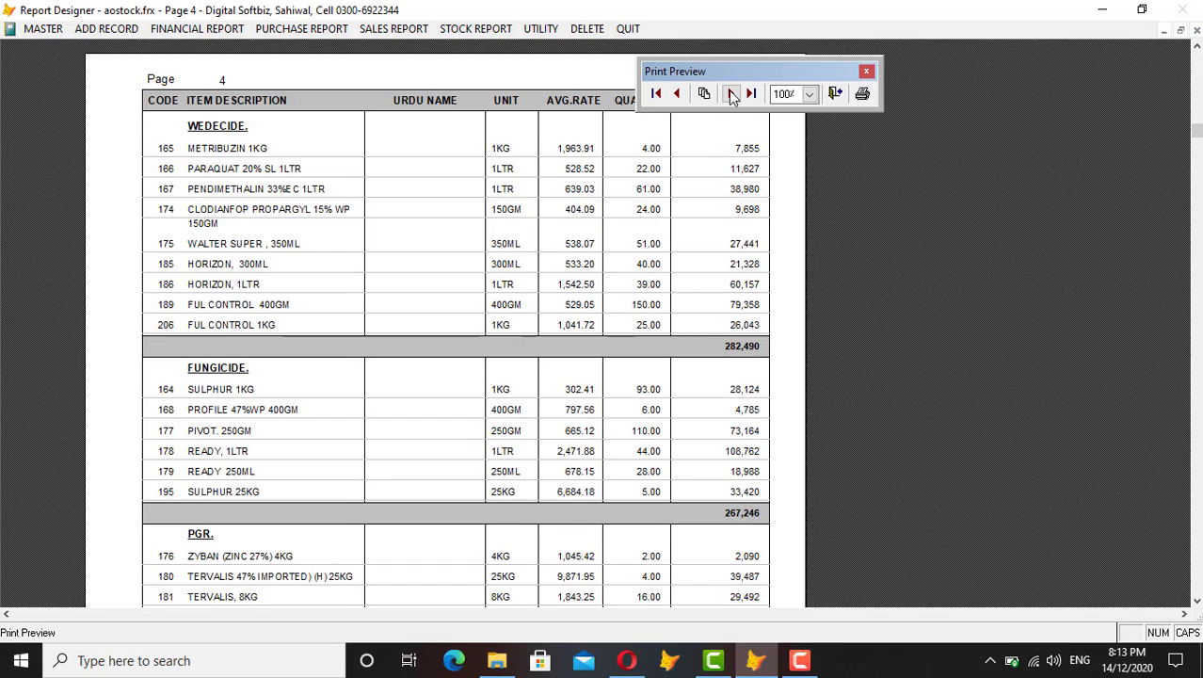
pyautogui.click(738, 97)
pyautogui.click(743, 96)
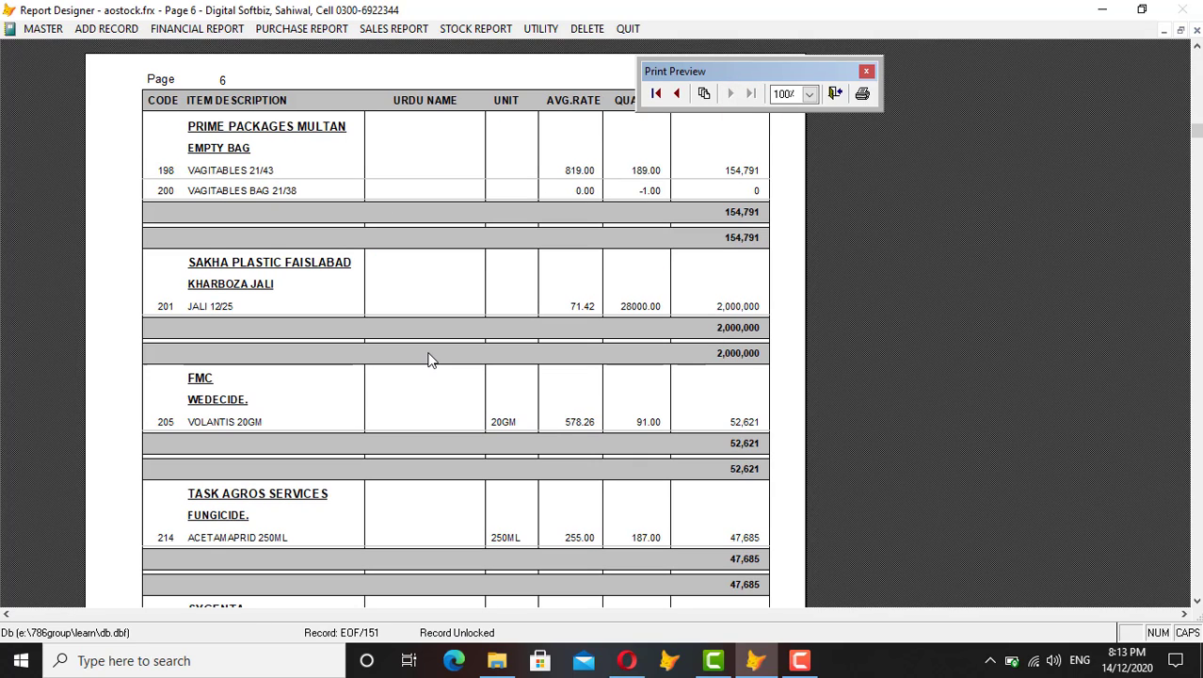
pyautogui.scroll(-2, 393, 400)
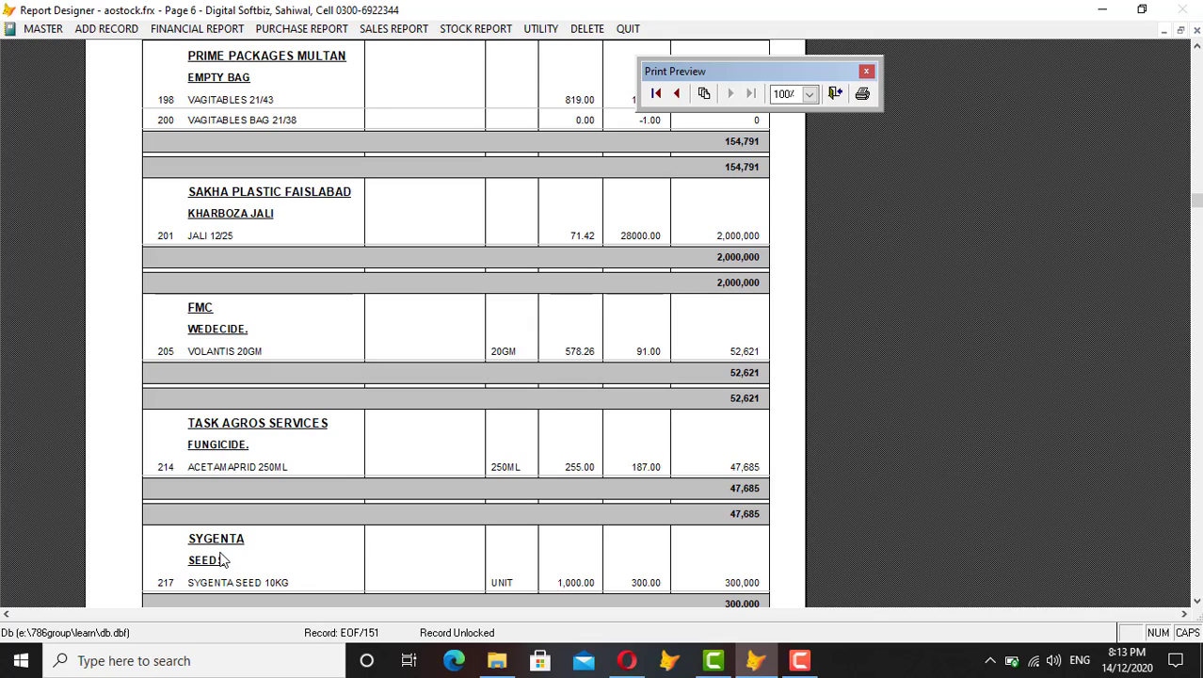
pyautogui.scroll(-1, 211, 517)
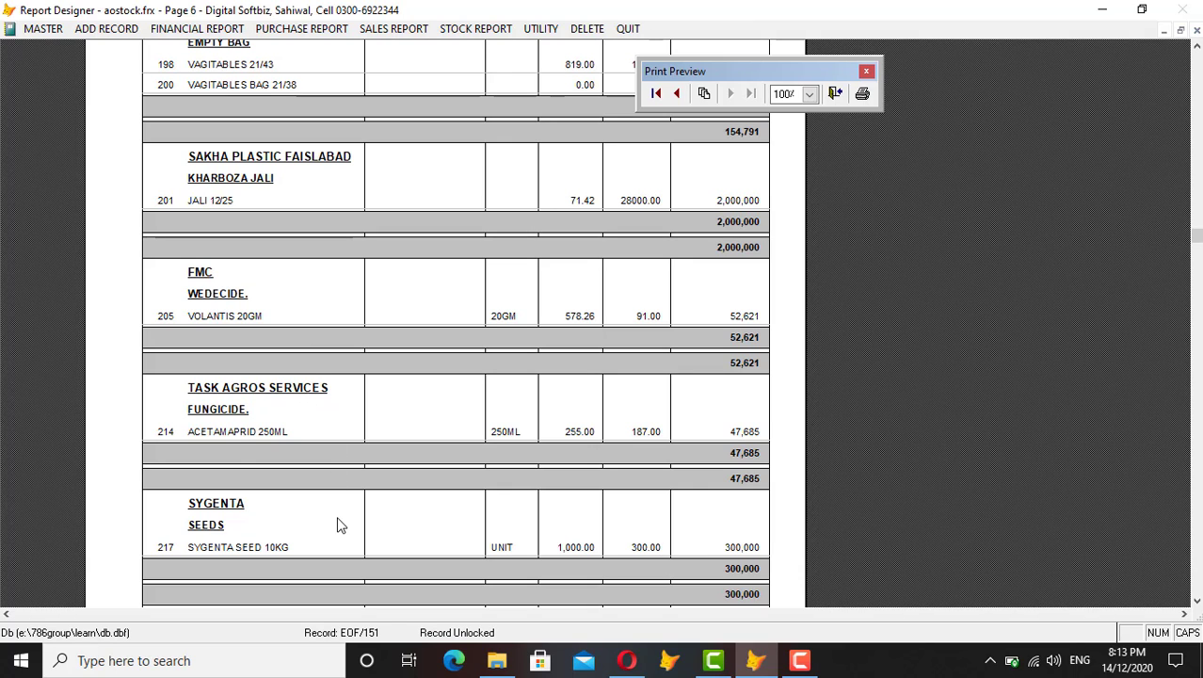
pyautogui.press('Escape')
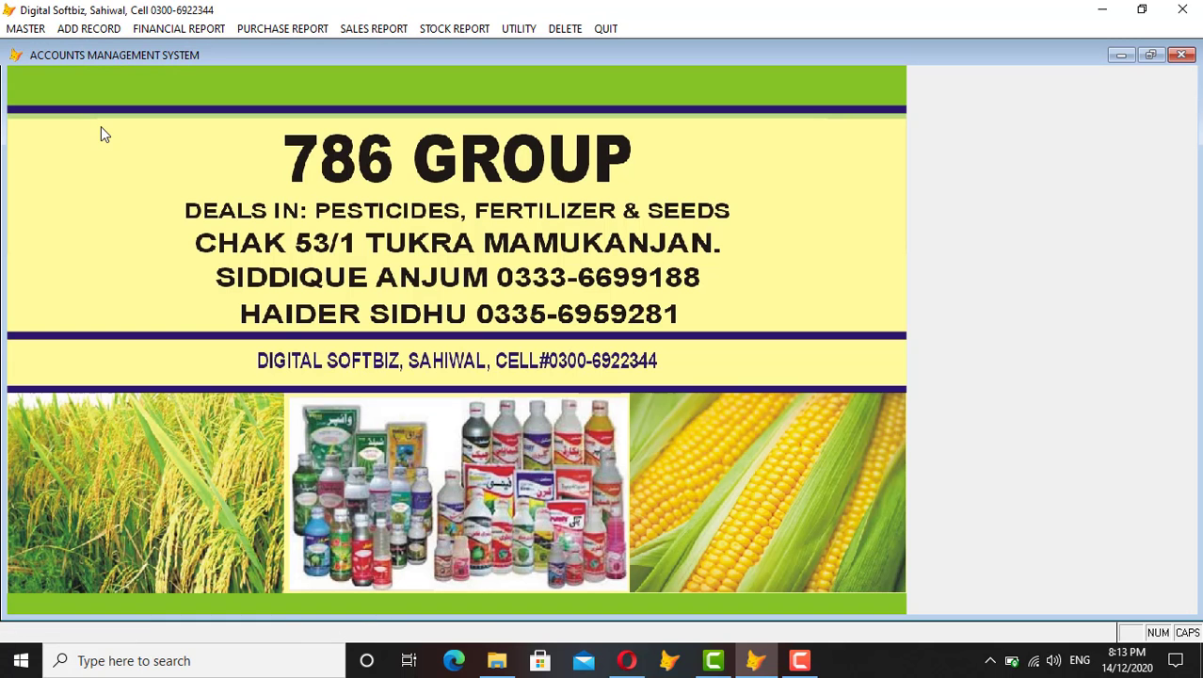
# Step: Open the store location form, look at its existing store record and record options, and close it
pyautogui.click(42, 28)
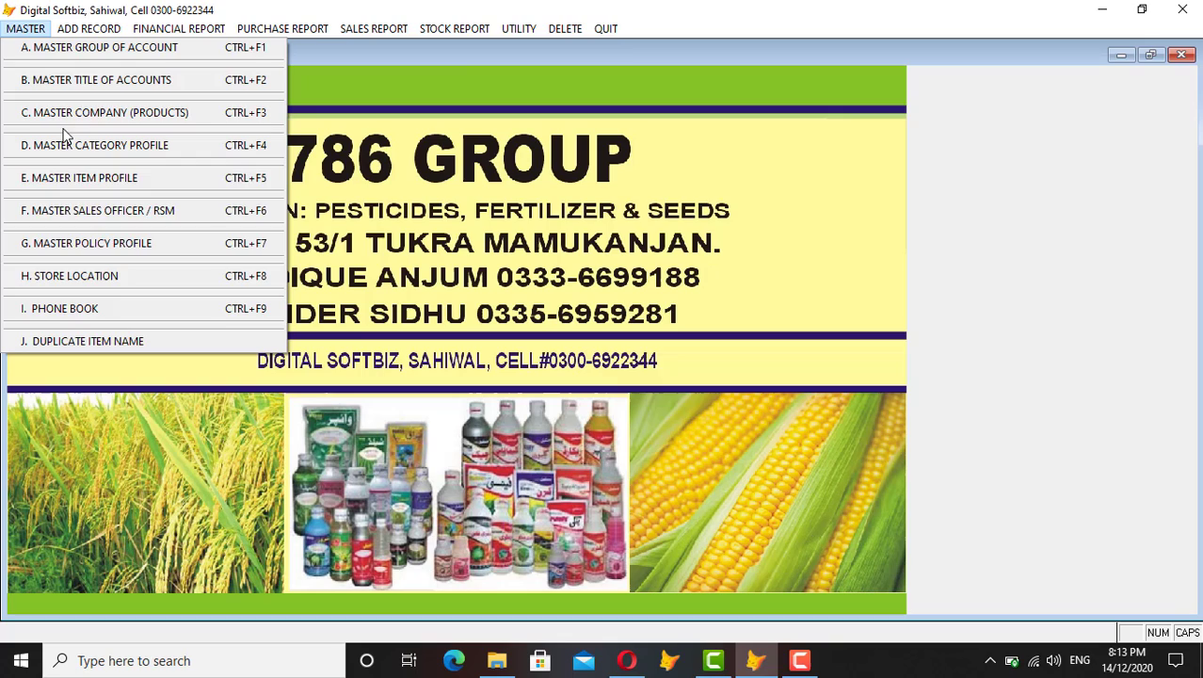
pyautogui.click(111, 276)
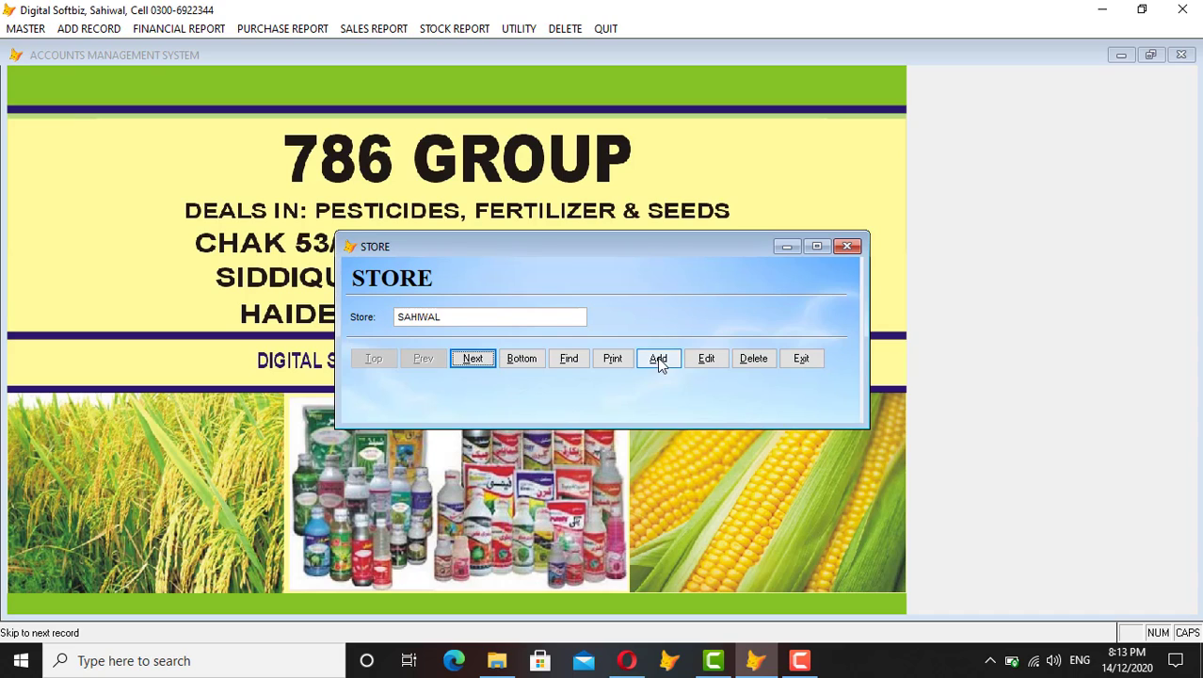
pyautogui.click(847, 246)
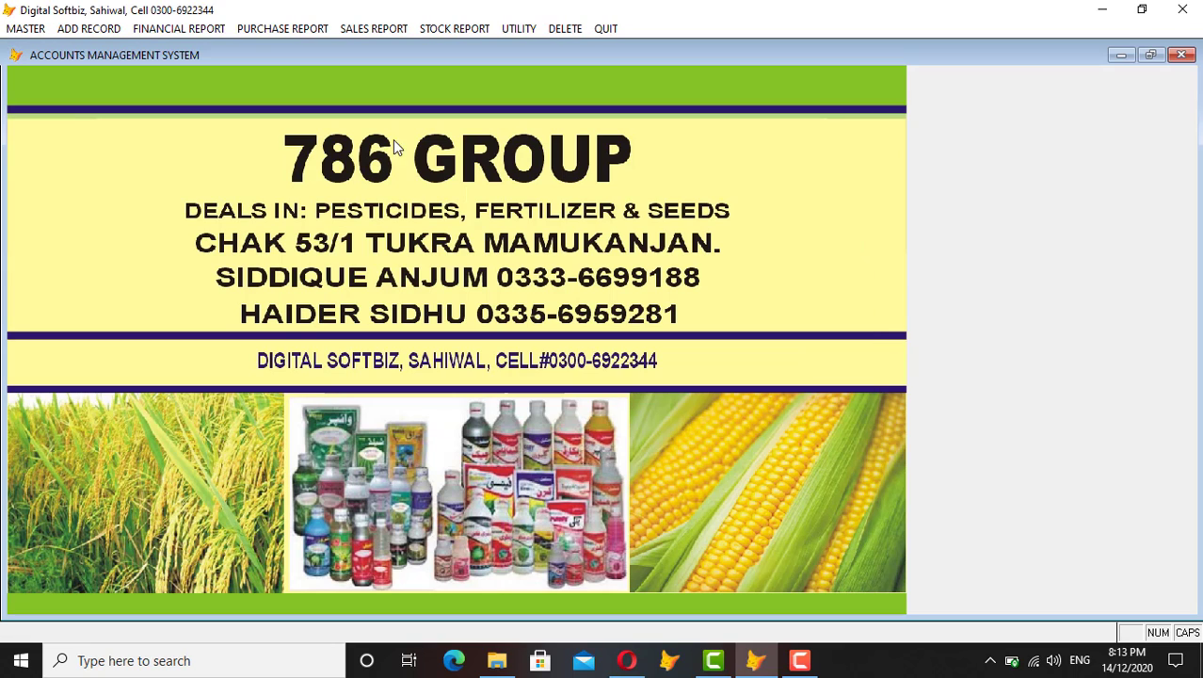
# Step: Open the master sales officer/RSM form, view the full list of existing records and close the list
pyautogui.click(25, 28)
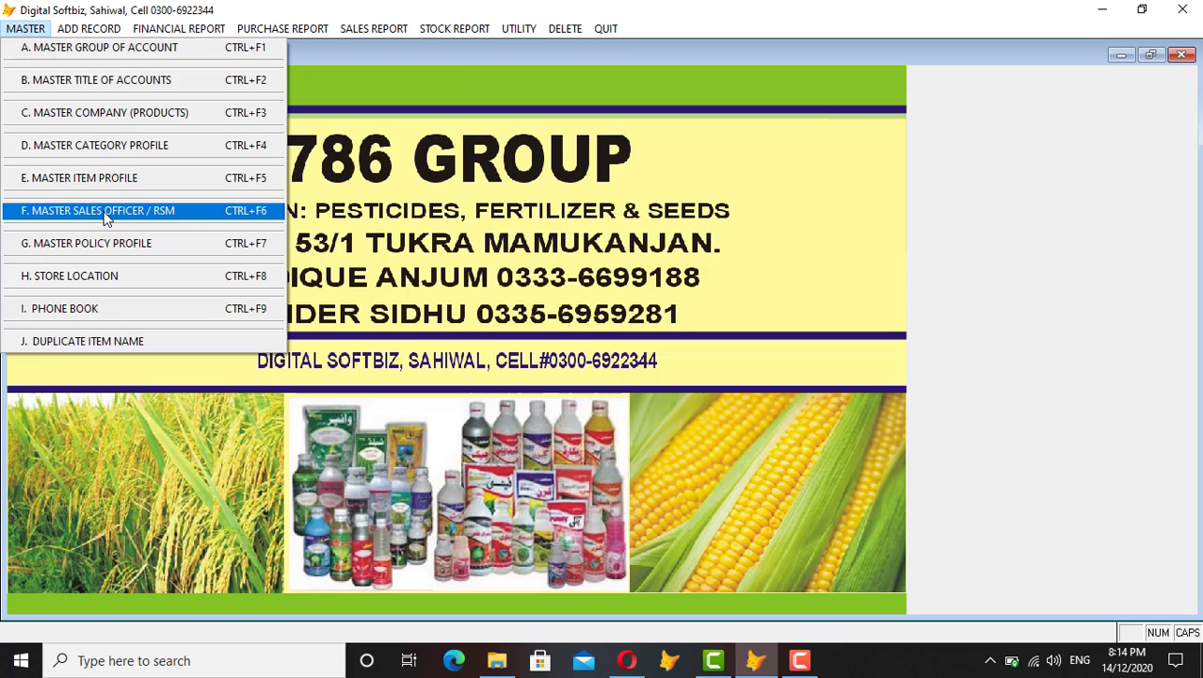
pyautogui.click(105, 211)
pyautogui.click(661, 423)
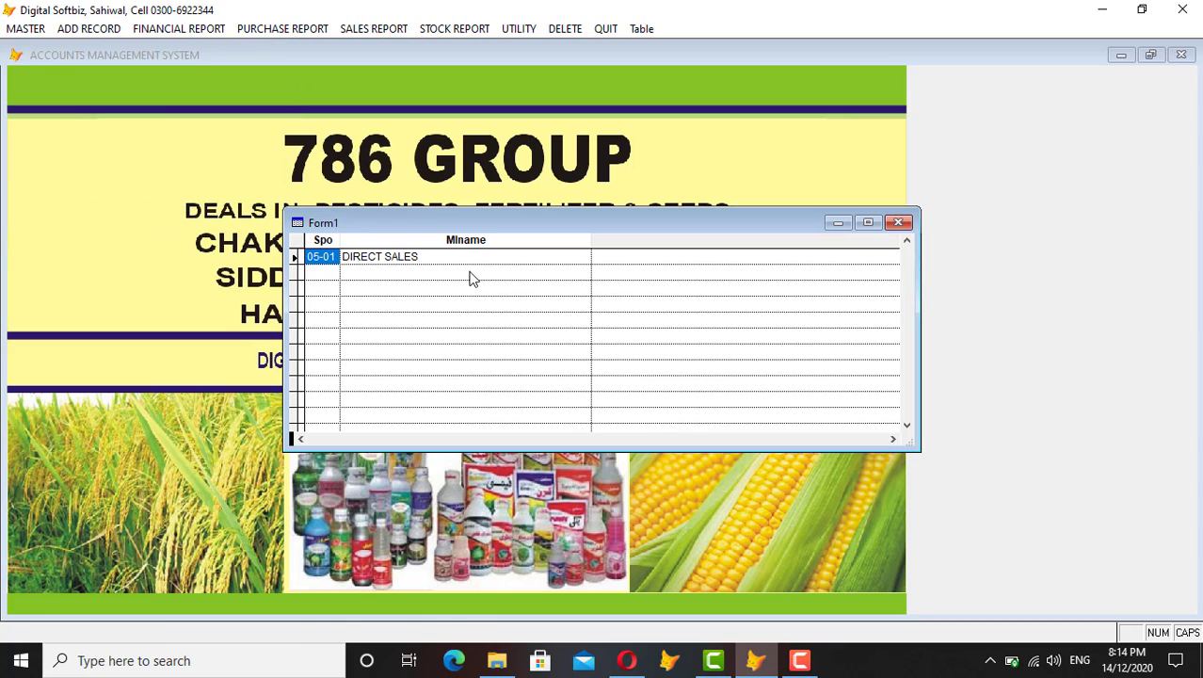
pyautogui.click(434, 257)
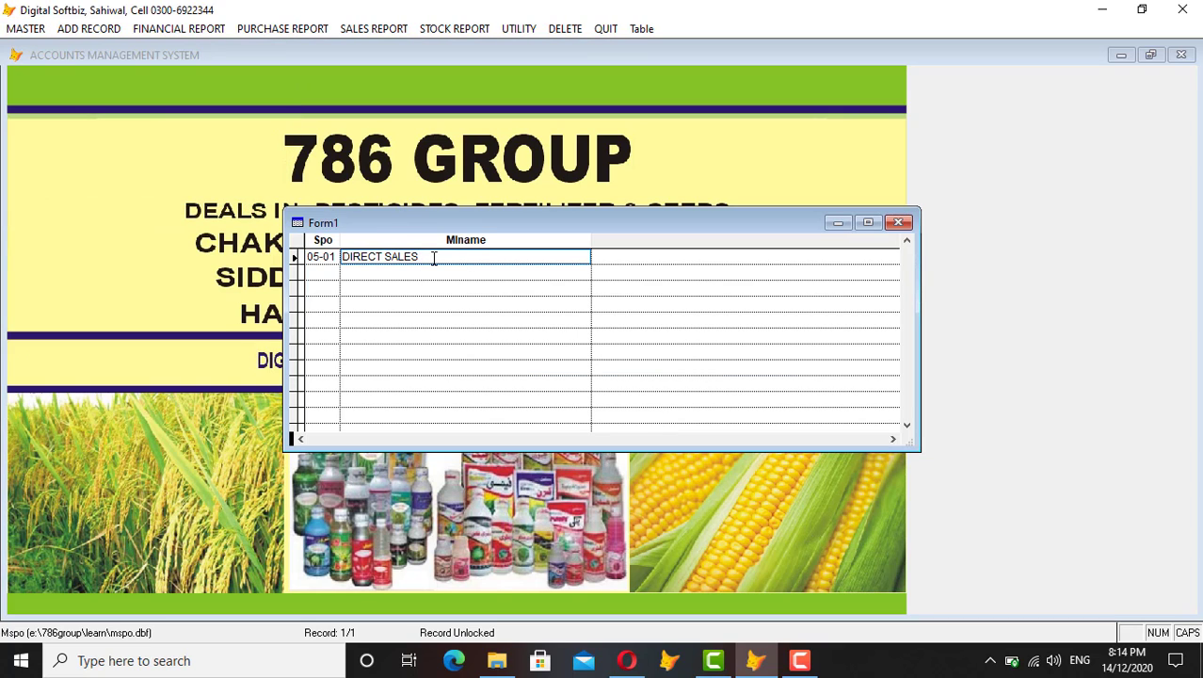
pyautogui.click(896, 221)
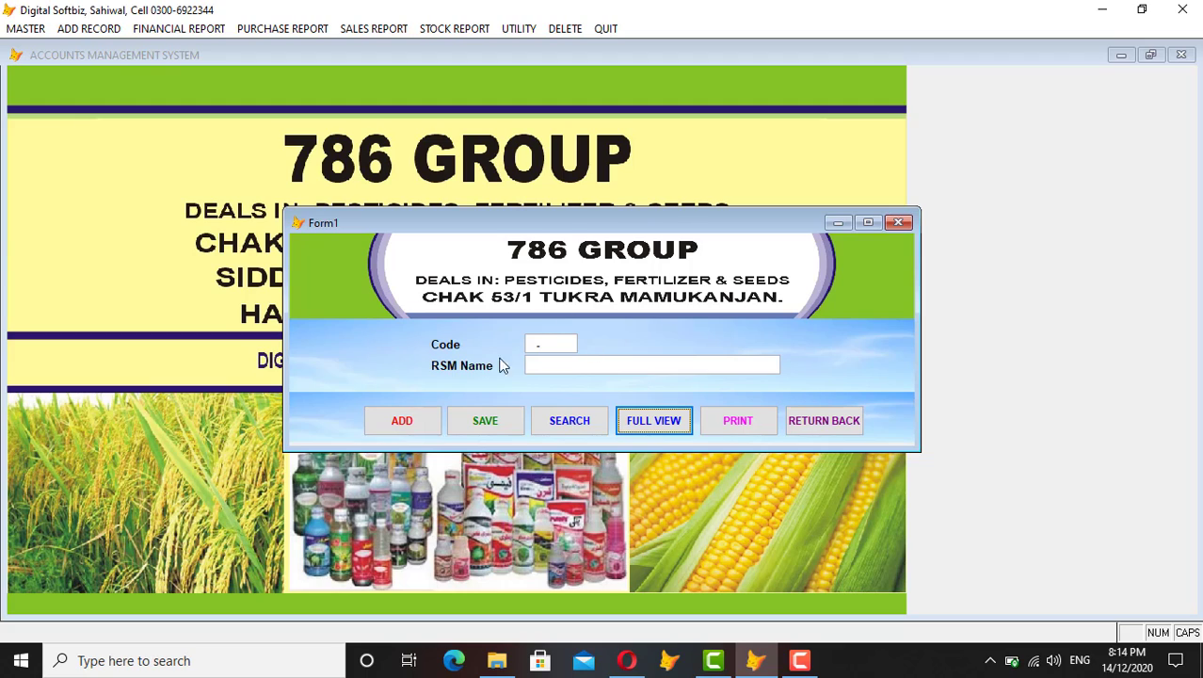
# Step: Add a new RSM record with code 05-02 and the sales officer's name, save it and close the form
pyautogui.click(415, 421)
pyautogui.write('05-21')
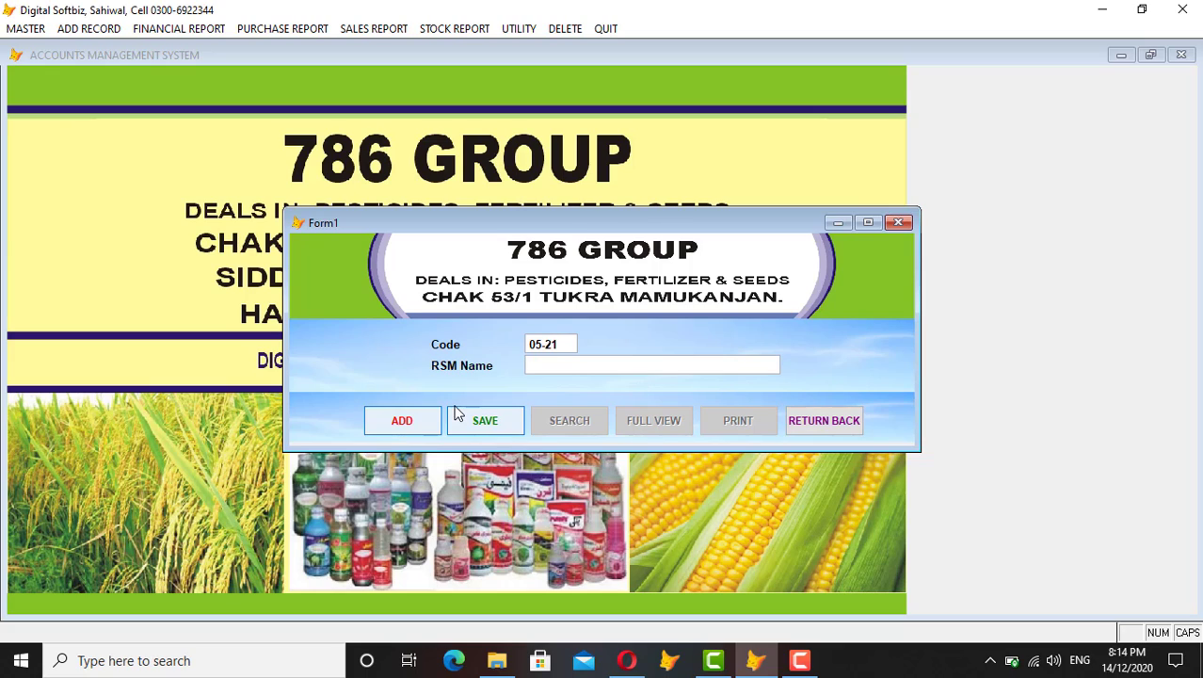
pyautogui.press('Left')
pyautogui.press('BackSpace')
pyautogui.write('0ALI')
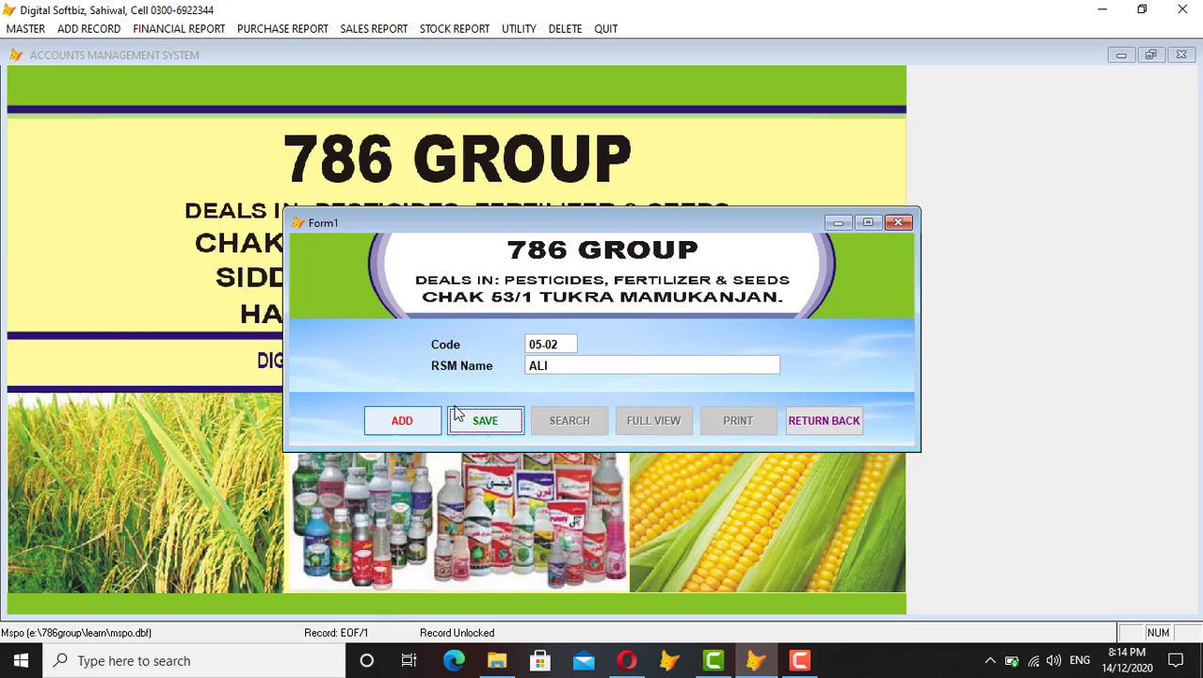
pyautogui.click(458, 411)
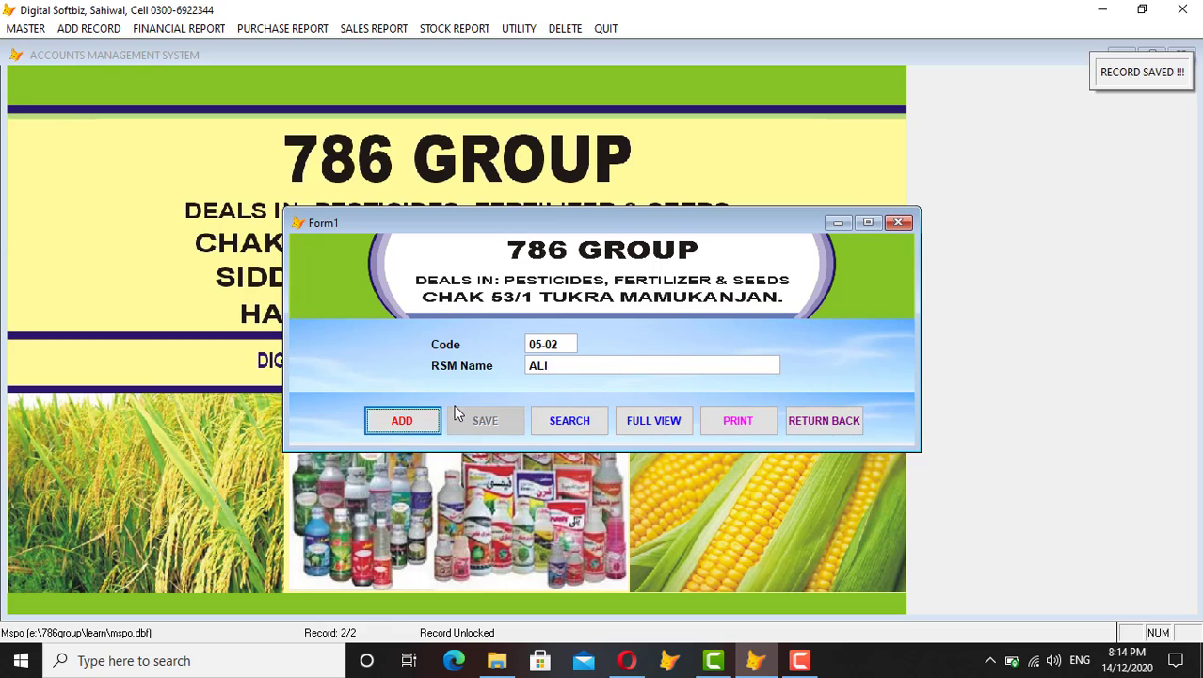
pyautogui.click(846, 419)
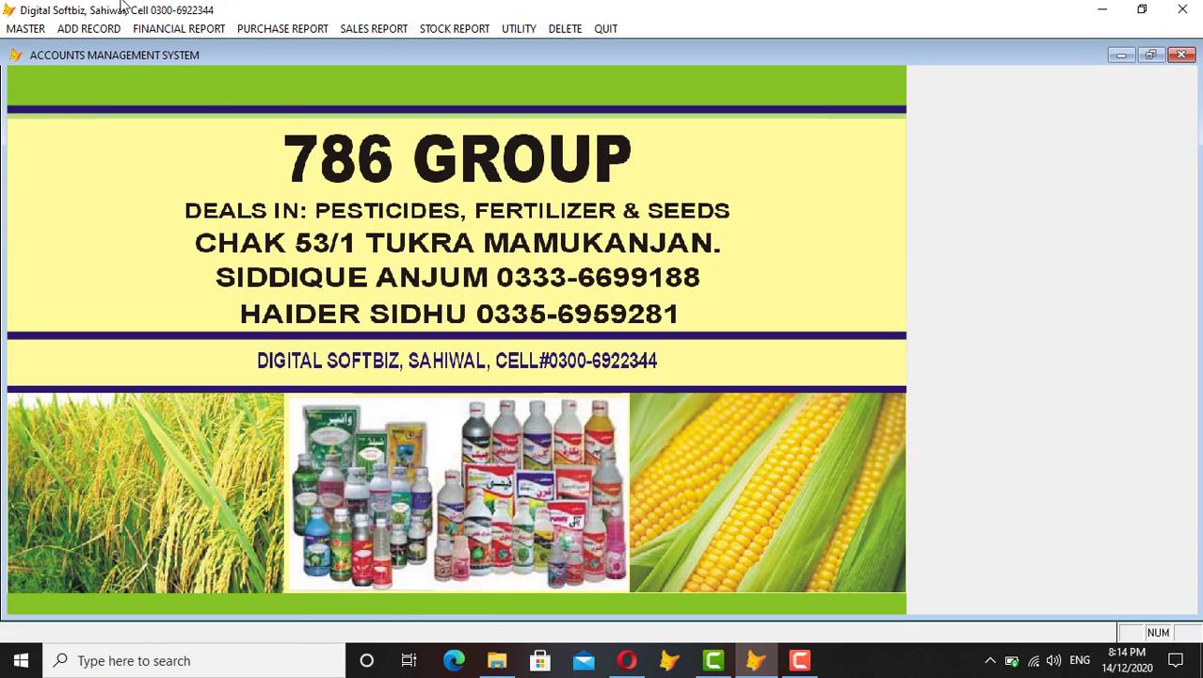
# Step: Start a new purchase invoice, keep the proposed date and bill number, and choose SYGENTA as the supplier
pyautogui.click(95, 30)
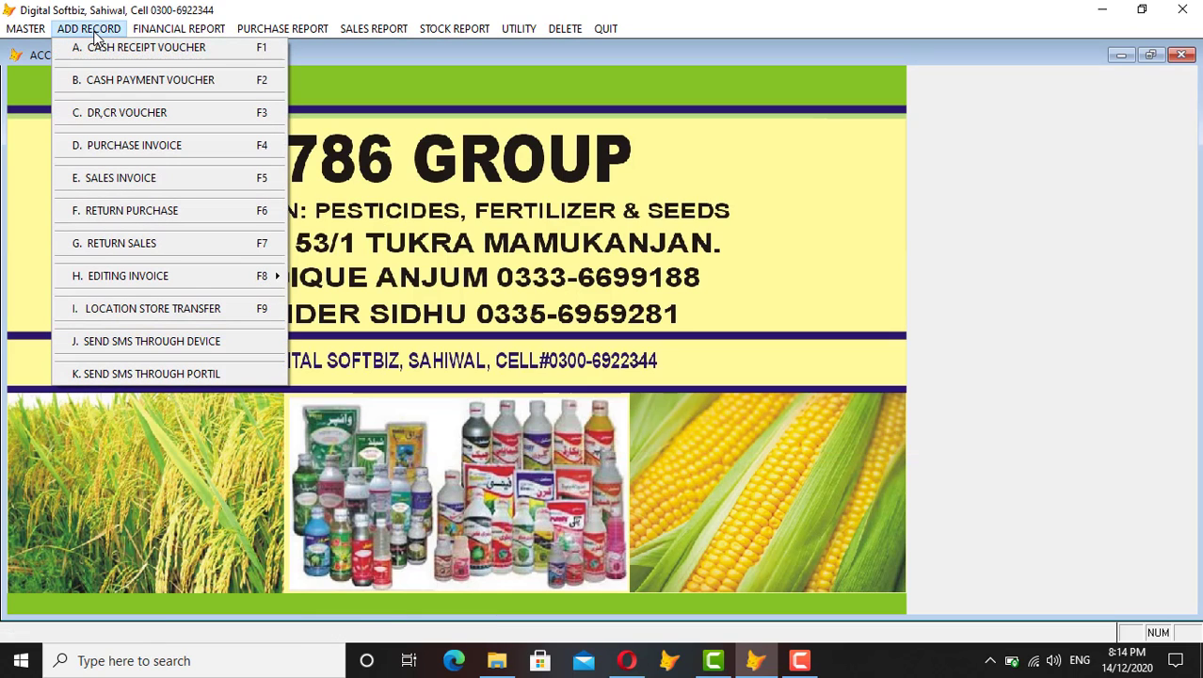
pyautogui.click(166, 151)
pyautogui.press('Return')
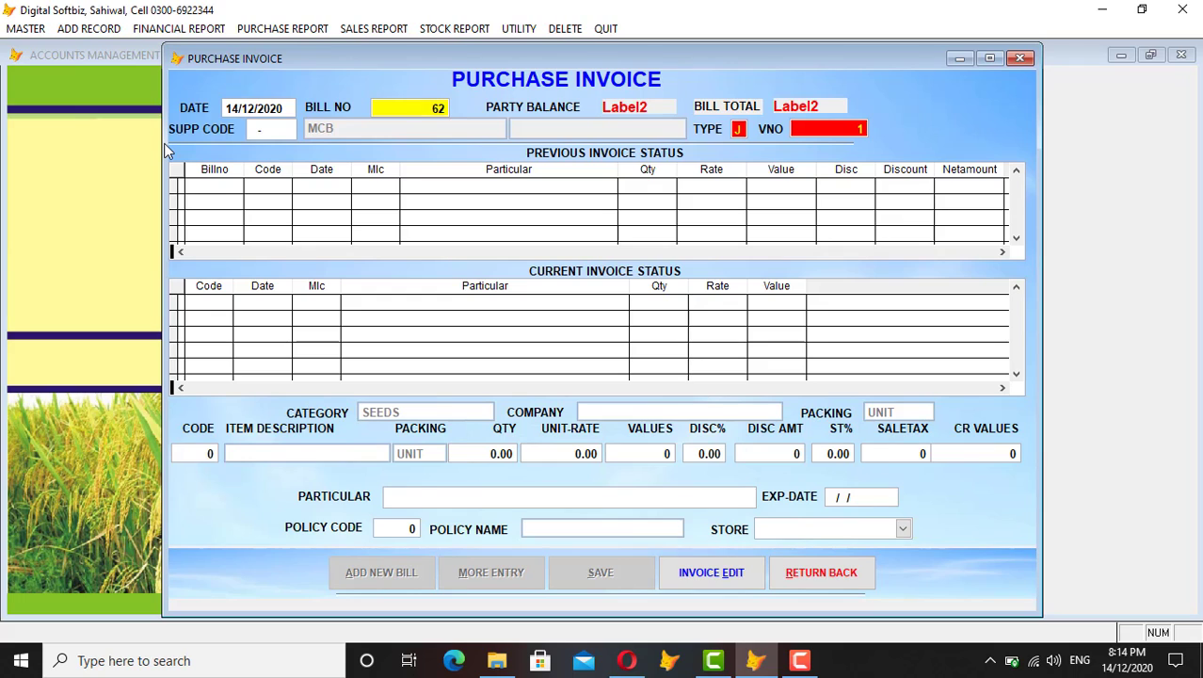
pyautogui.press('Return')
pyautogui.press('Return')
pyautogui.write('SYGE')
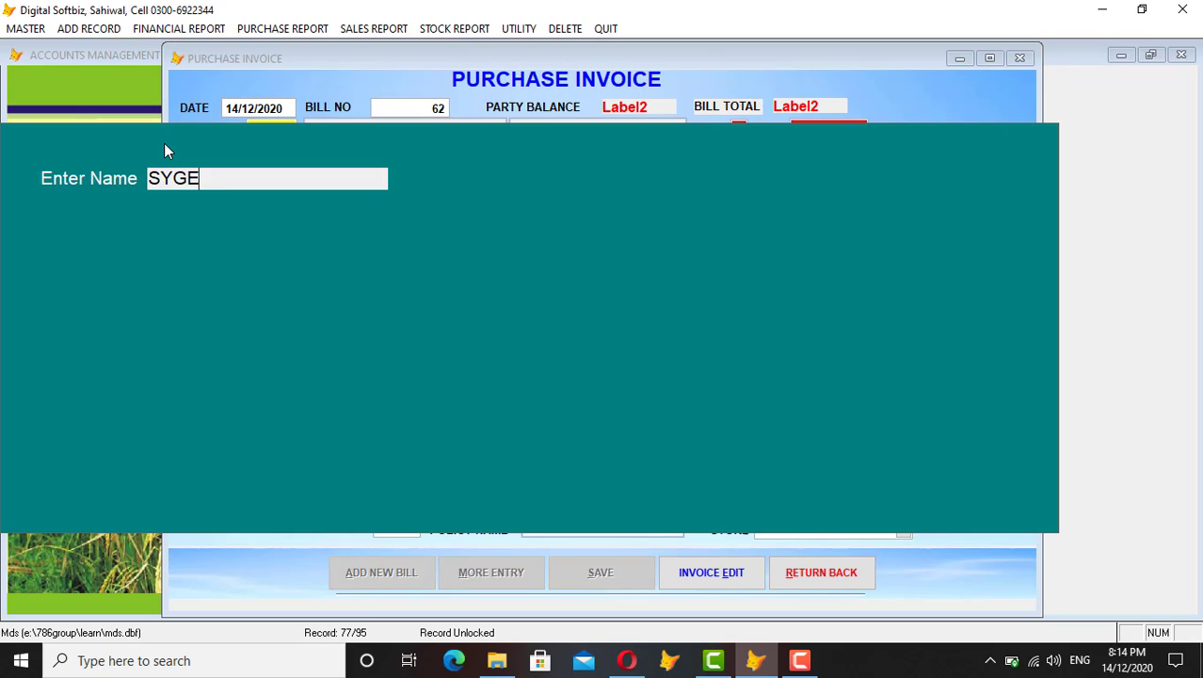
pyautogui.press('Return')
pyautogui.press('Return')
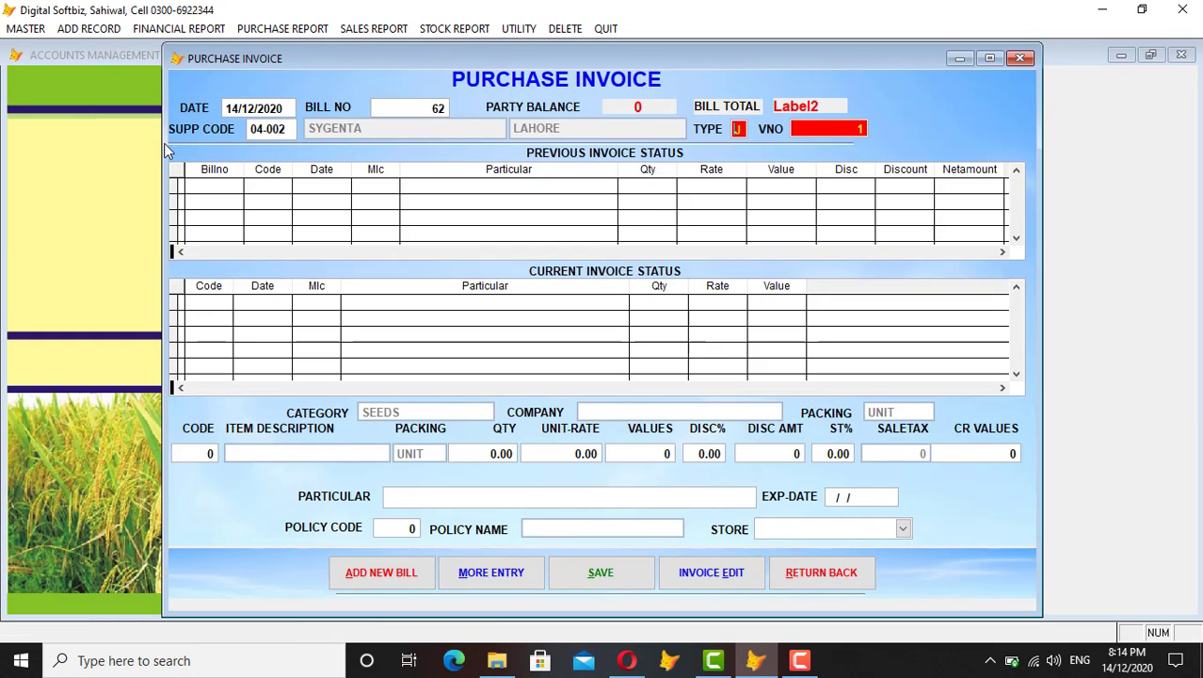
# Step: Add the item SYGENTA SEED 10KG to the purchase invoice with a quantity of 100 and a unit rate of 1000
pyautogui.press('Return')
pyautogui.press('Return')
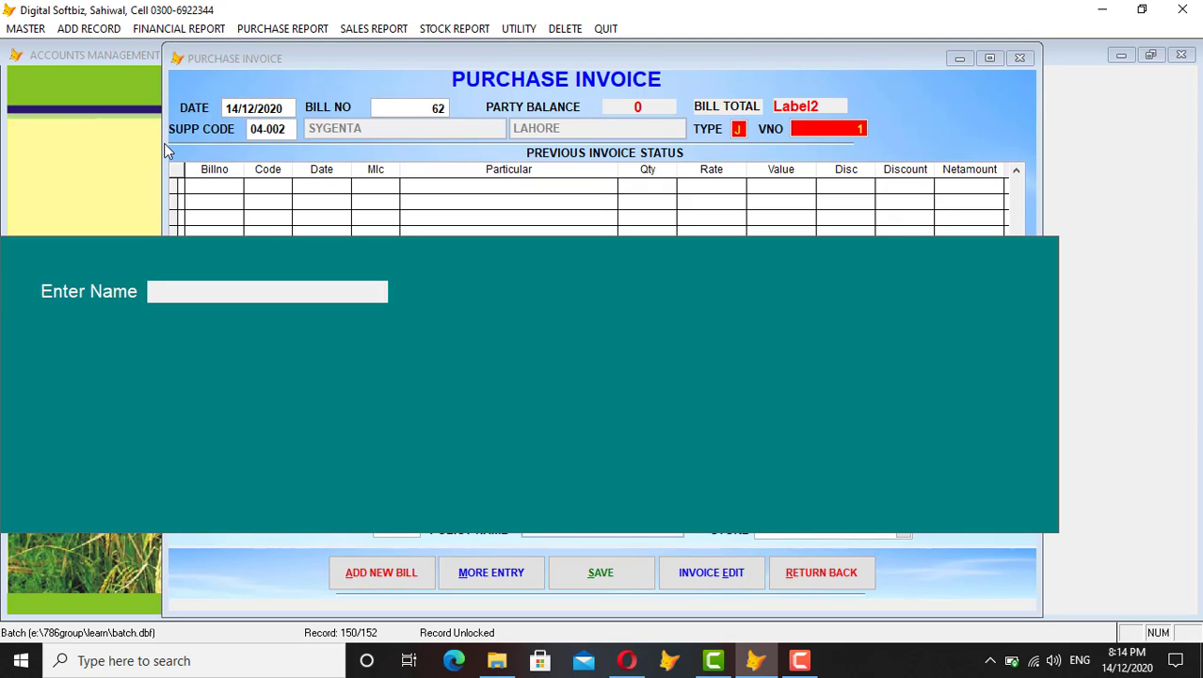
pyautogui.write('SYG')
pyautogui.press('Return')
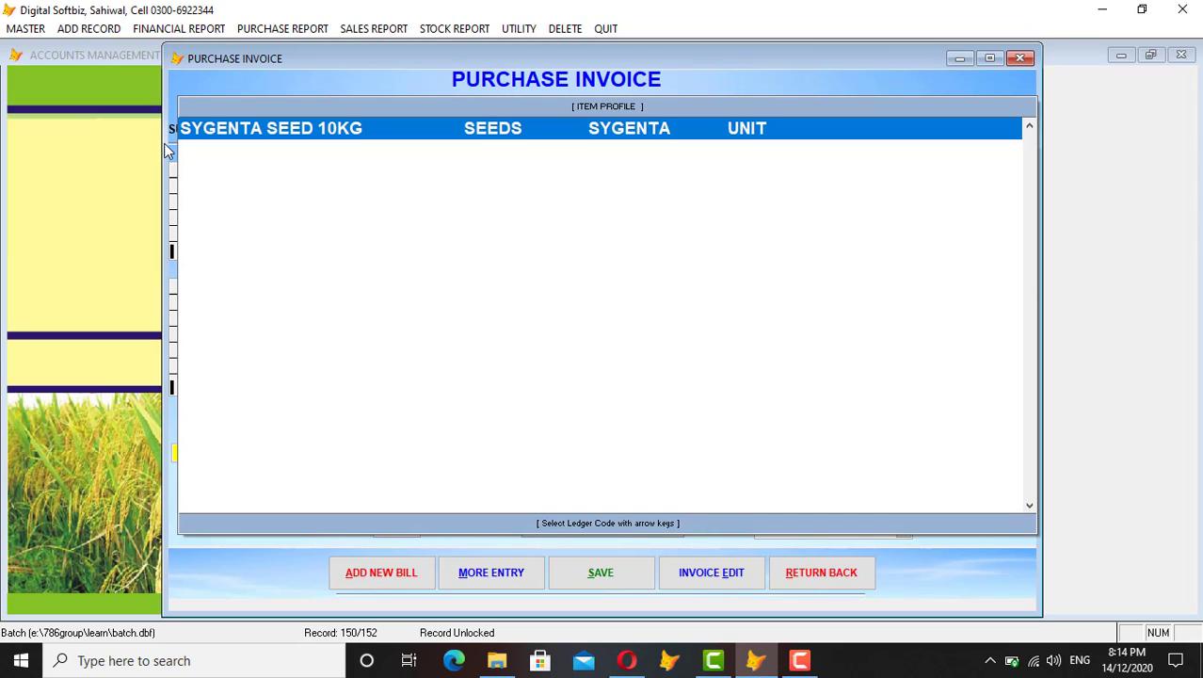
pyautogui.press('Return')
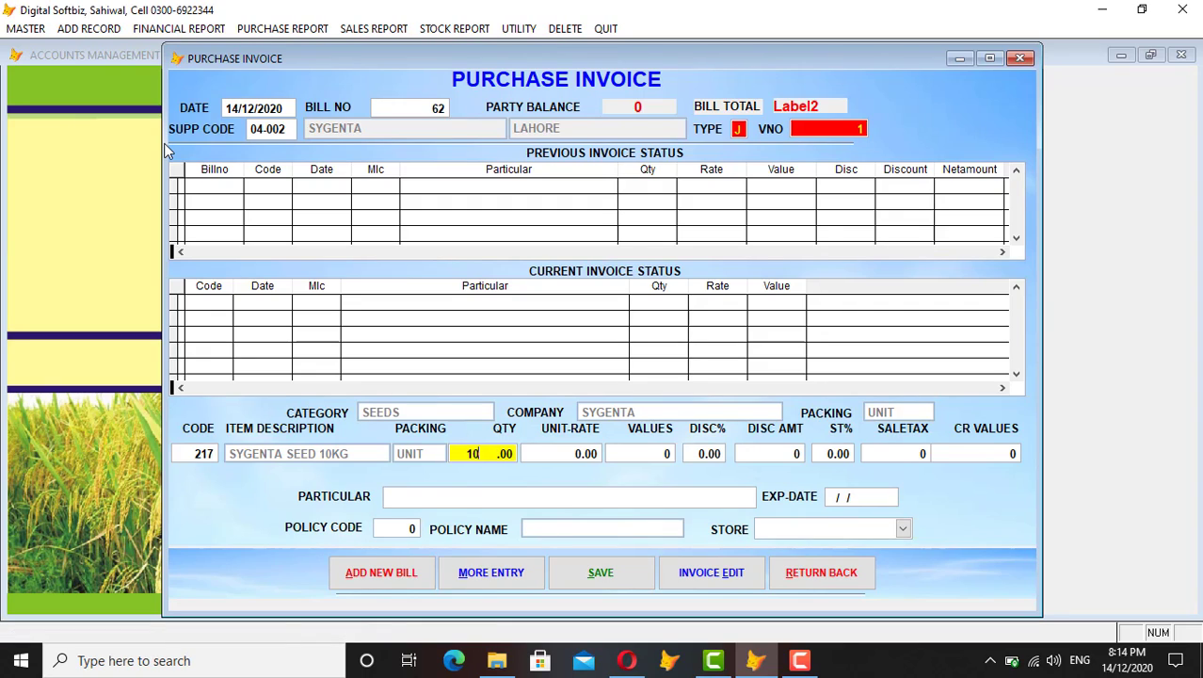
pyautogui.press('Return')
pyautogui.write('1')
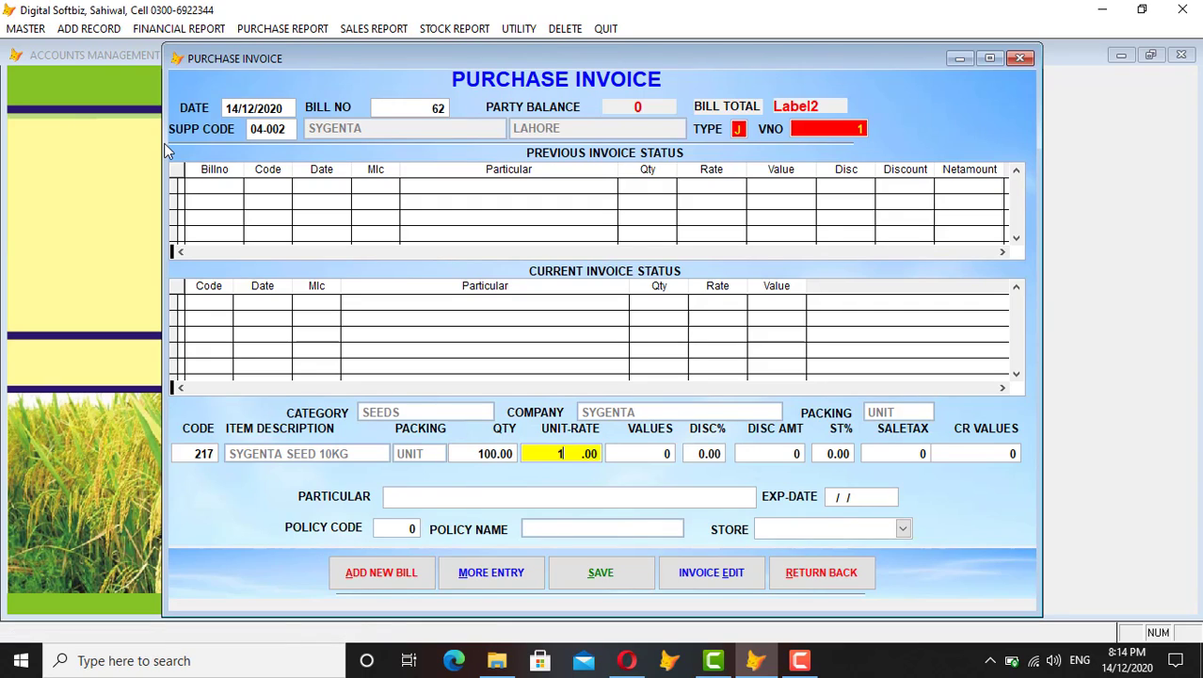
pyautogui.write('000')
pyautogui.press('Return')
pyautogui.press('Return')
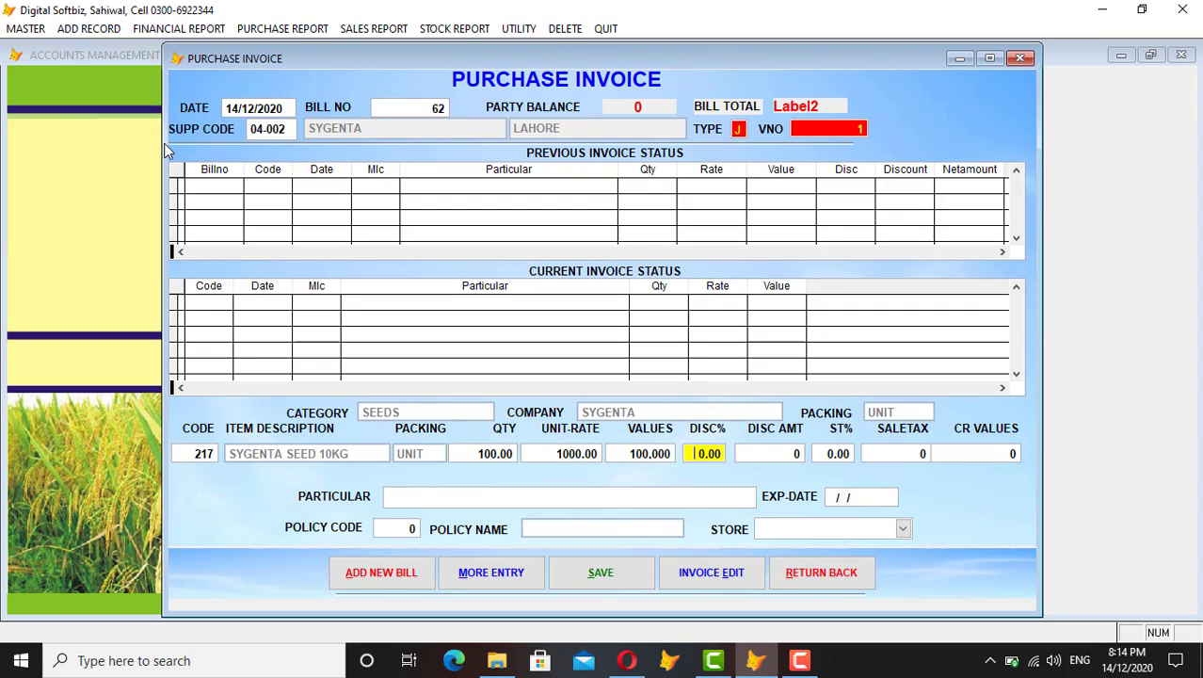
# Step: Keep the default discount, tax, particular and expiry date entries, and set the invoice's policy code to 1
pyautogui.press('Return')
pyautogui.press('Return')
pyautogui.press('Return')
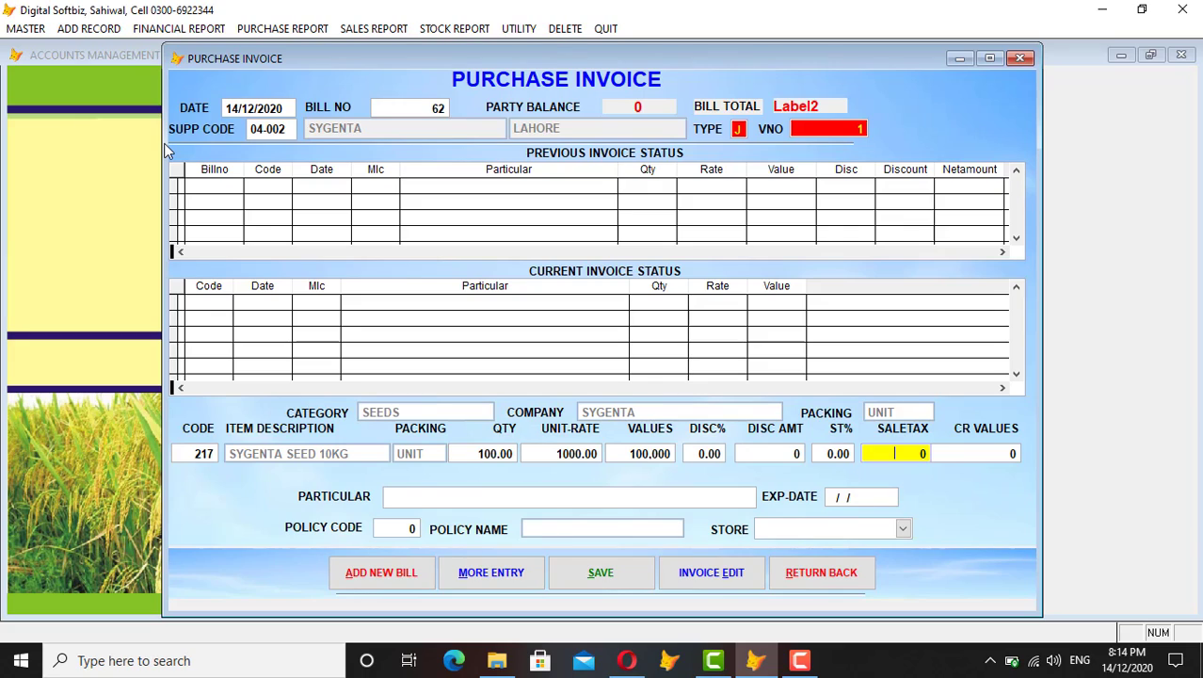
pyautogui.press('Return')
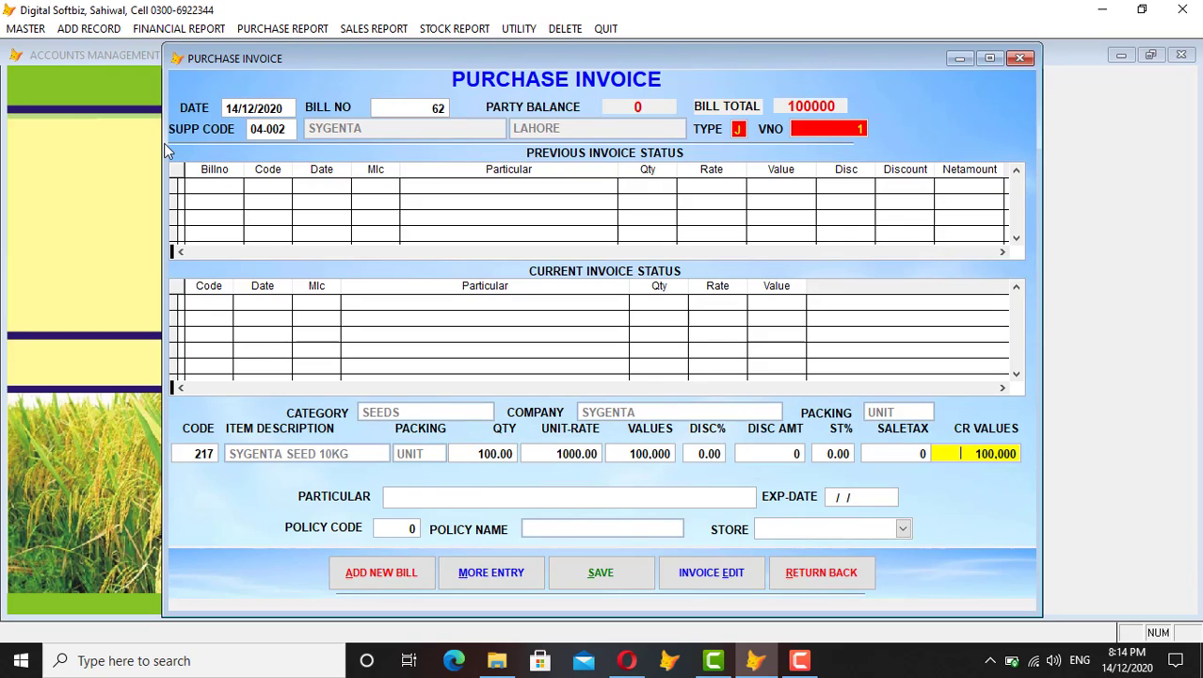
pyautogui.press('Return')
pyautogui.press('Return')
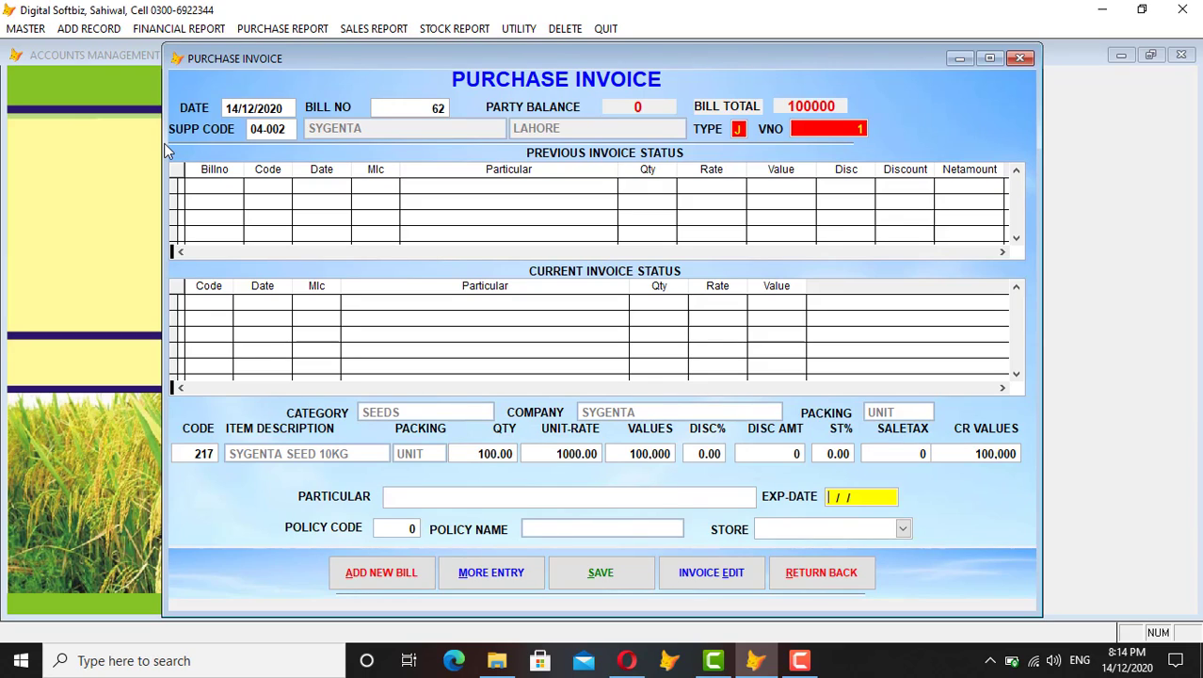
pyautogui.press('Return')
pyautogui.write('1')
pyautogui.press('Return')
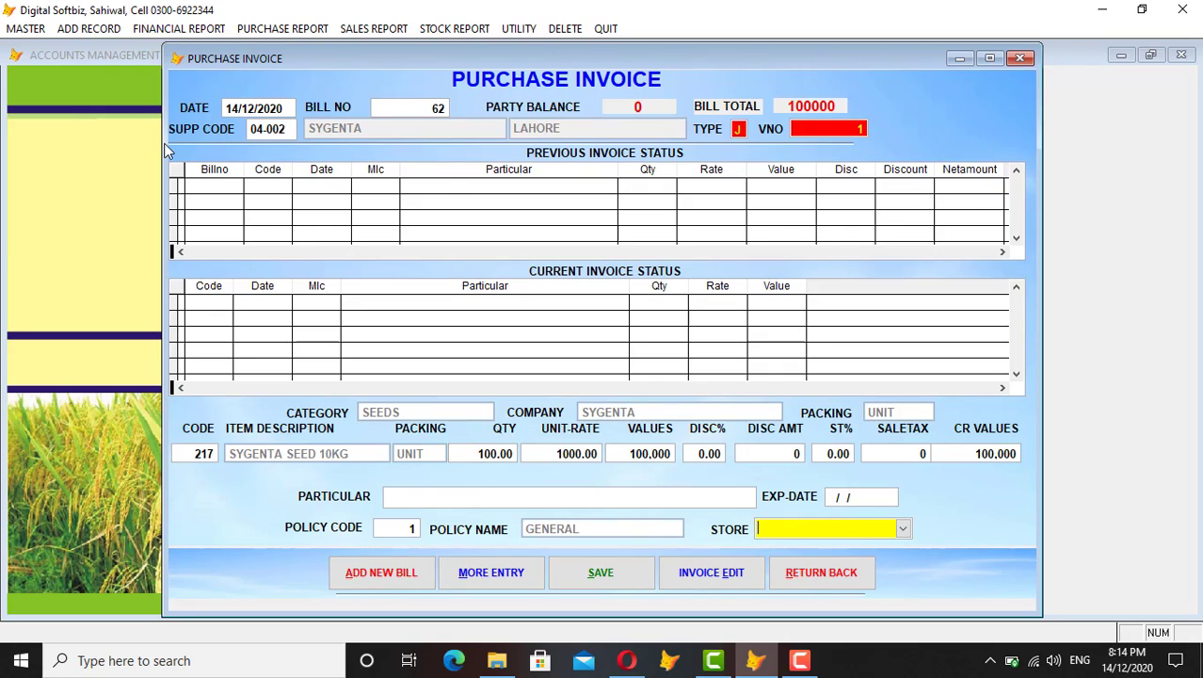
# Step: Set the invoice's store to SAHIWAL, save the purchase invoice and close the form
pyautogui.click(902, 529)
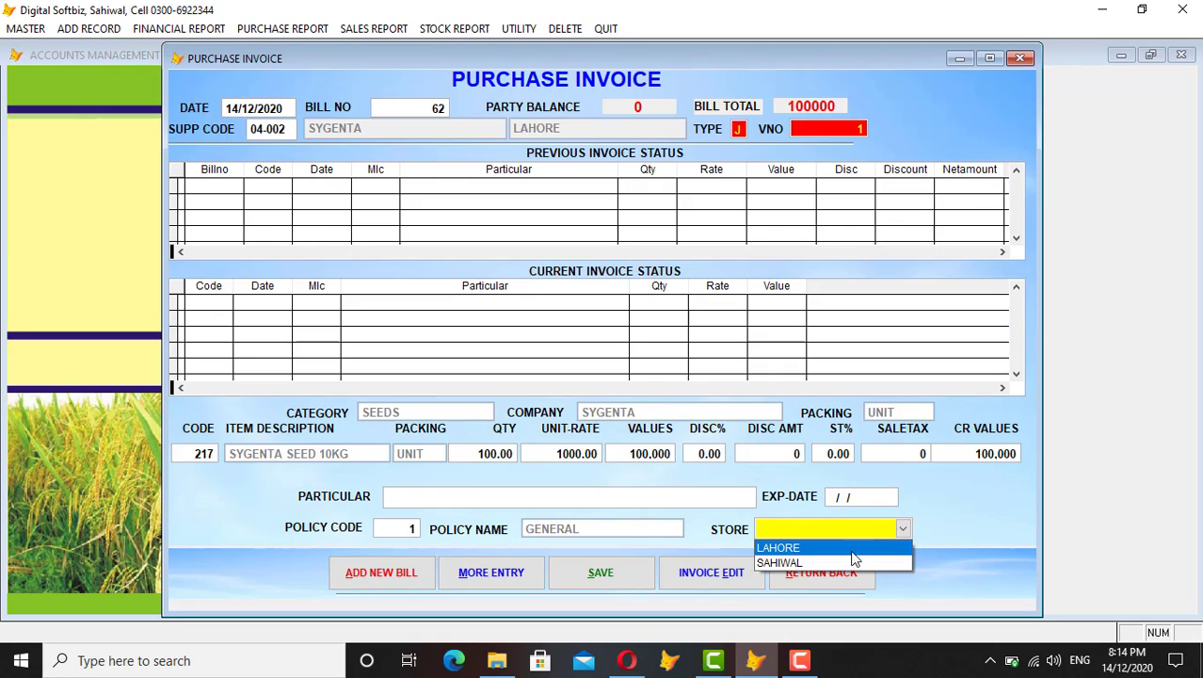
pyautogui.click(854, 560)
pyautogui.press('Return')
pyautogui.press('Return')
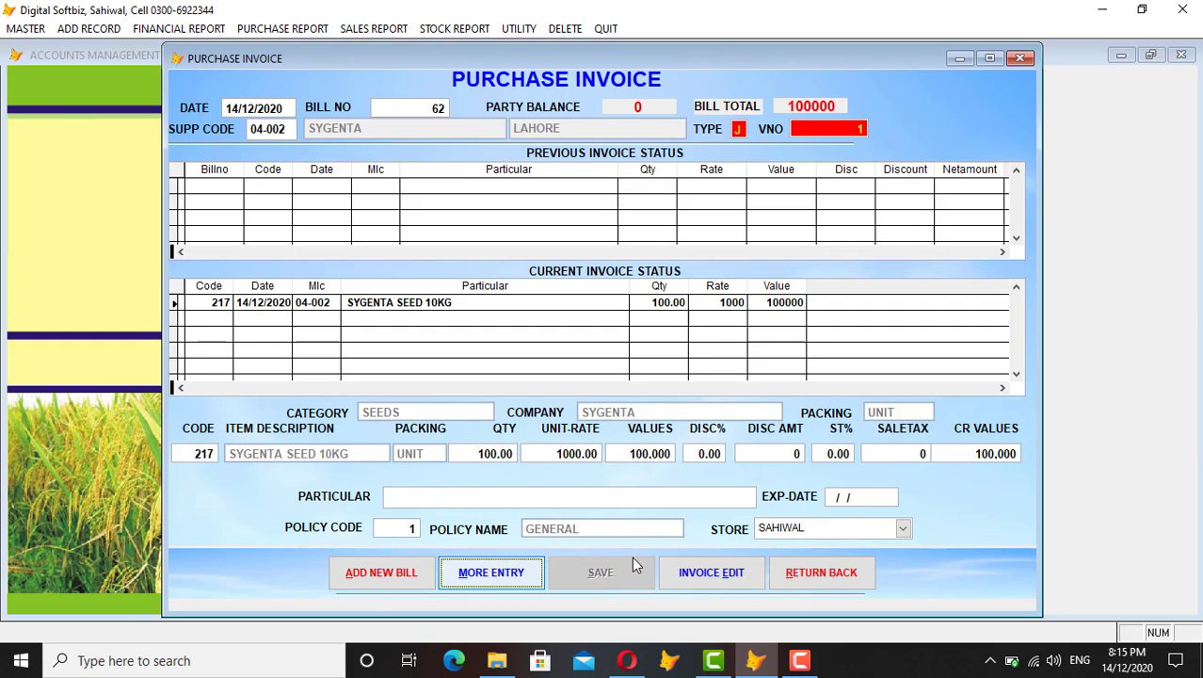
pyautogui.click(800, 585)
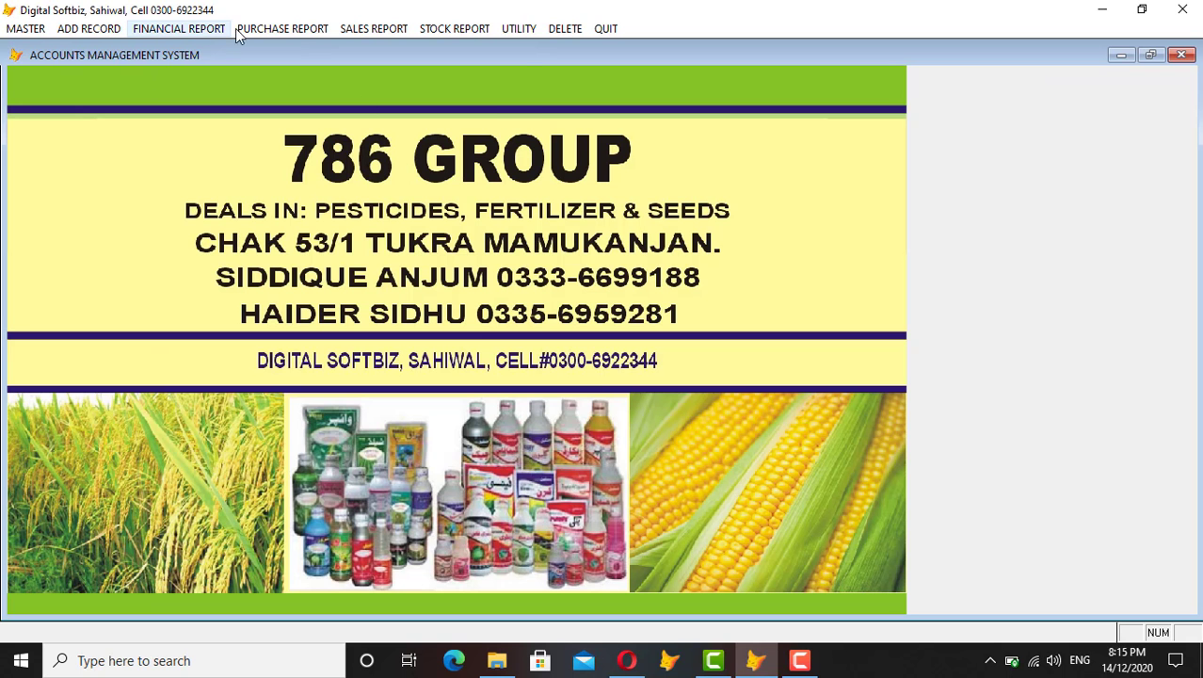
# Step: Preview the shared ledger for the SYGENTA account, check the purchase entry and close the report
pyautogui.click(252, 28)
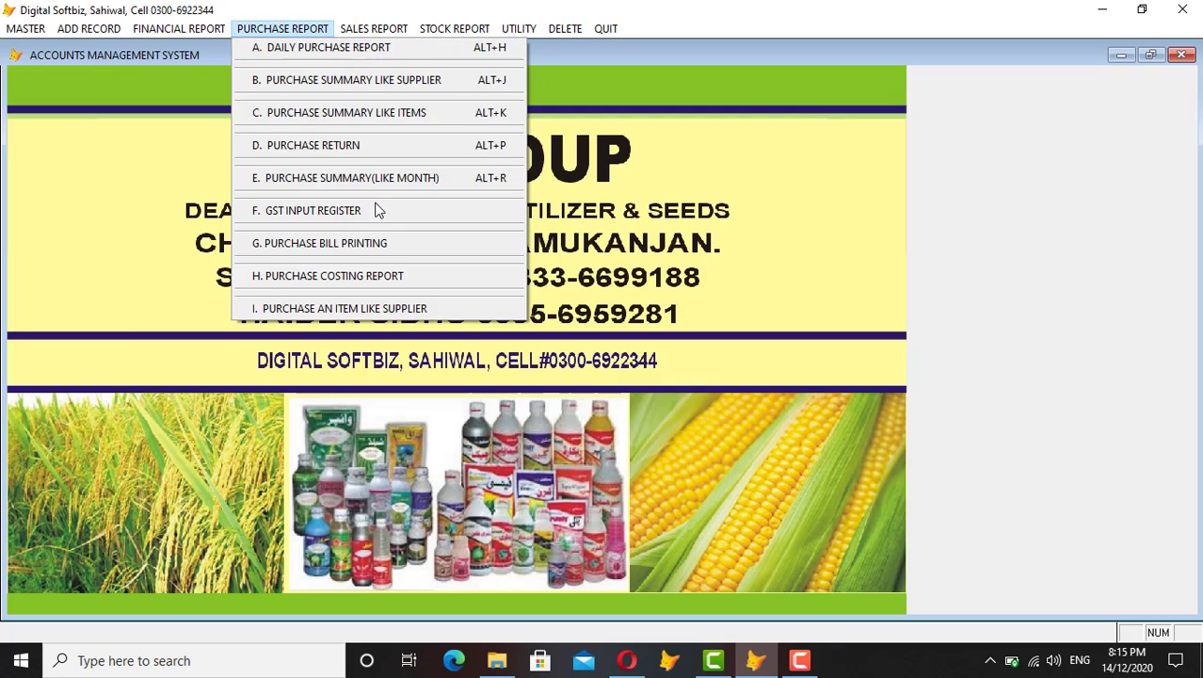
pyautogui.click(179, 28)
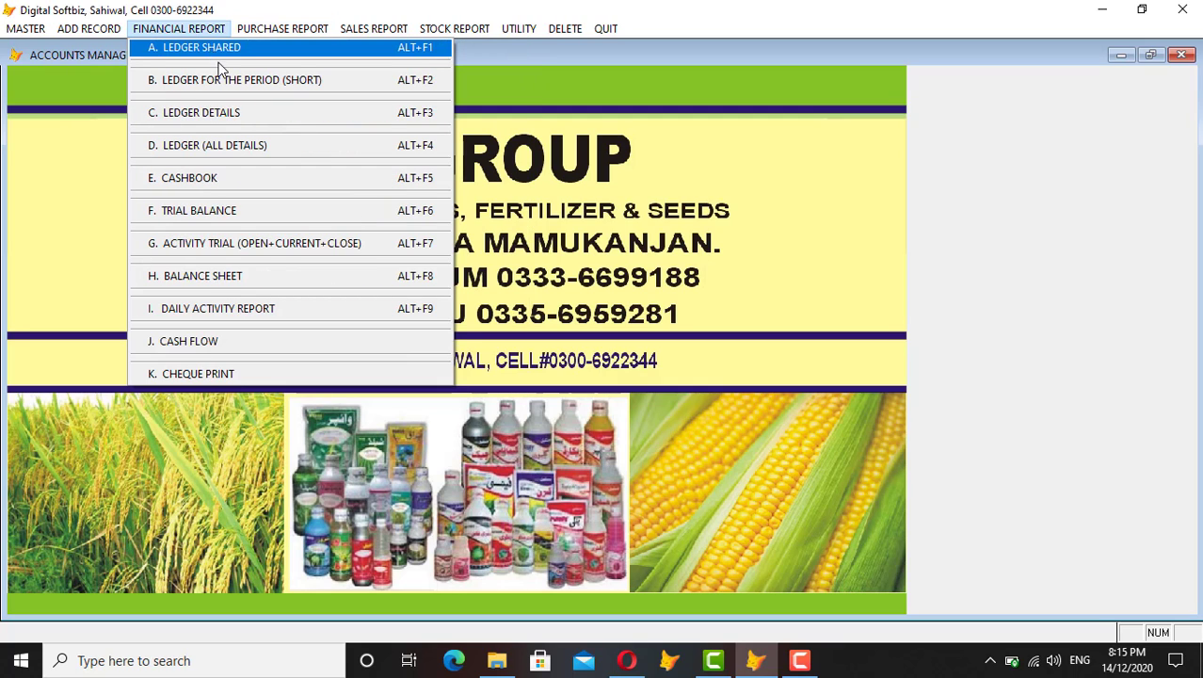
pyautogui.click(213, 43)
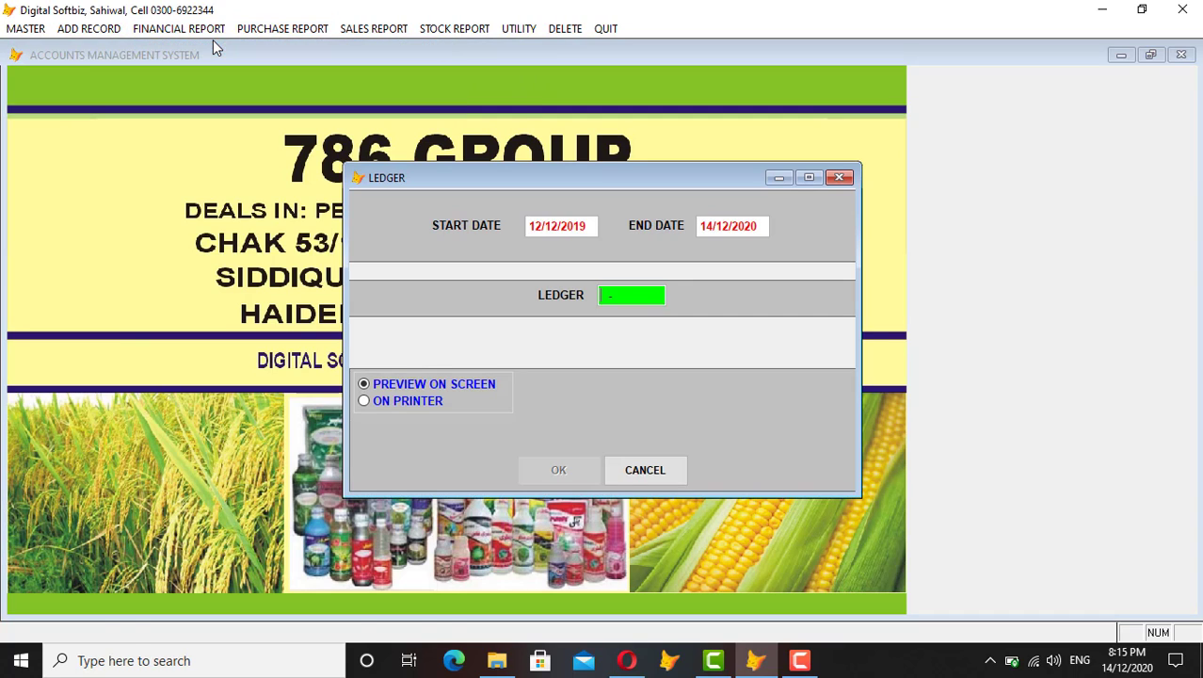
pyautogui.write('SYG')
pyautogui.press('Return')
pyautogui.press('Return')
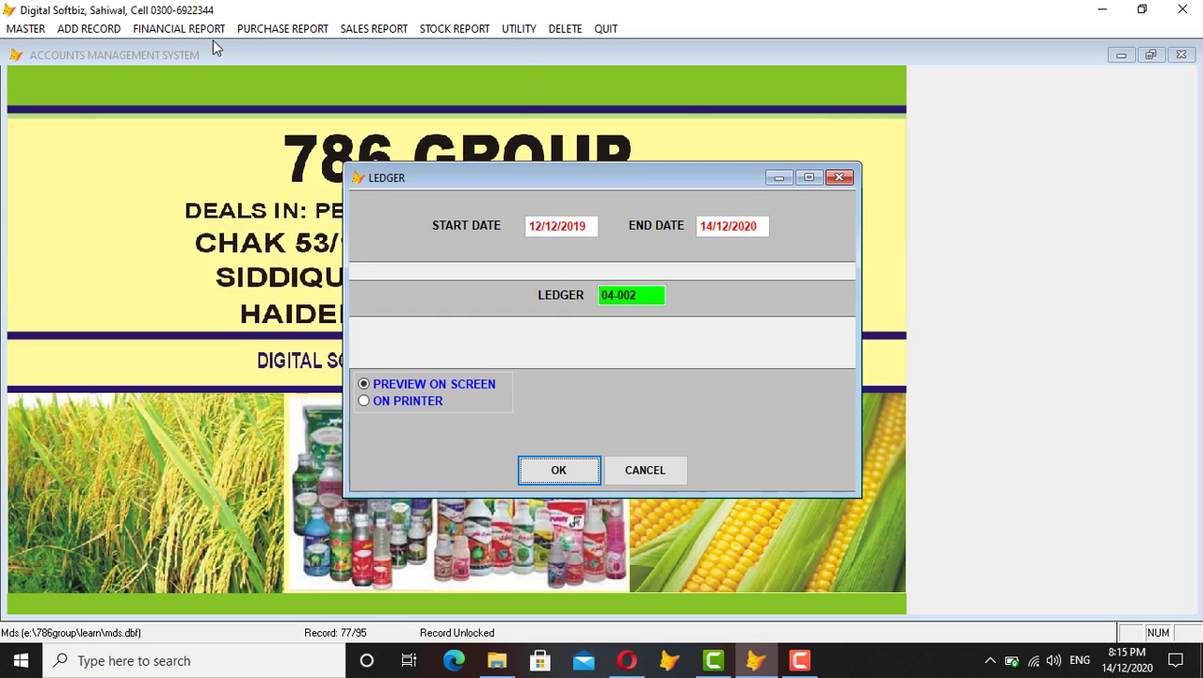
pyautogui.press('Return')
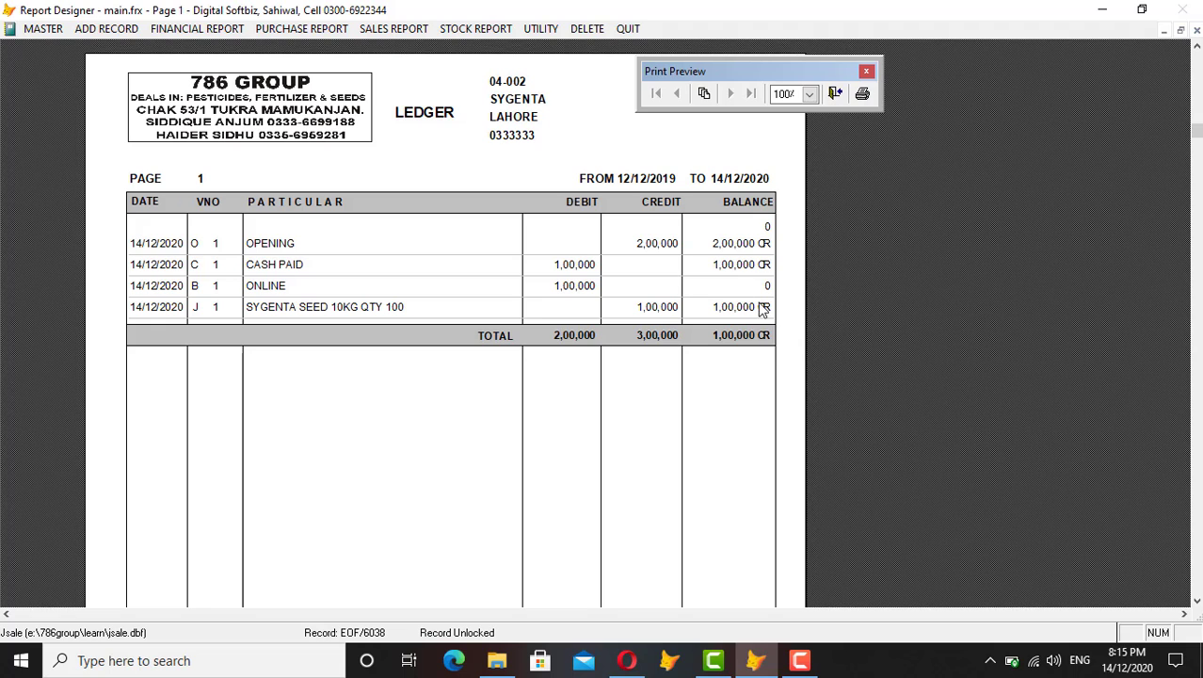
pyautogui.press('Escape')
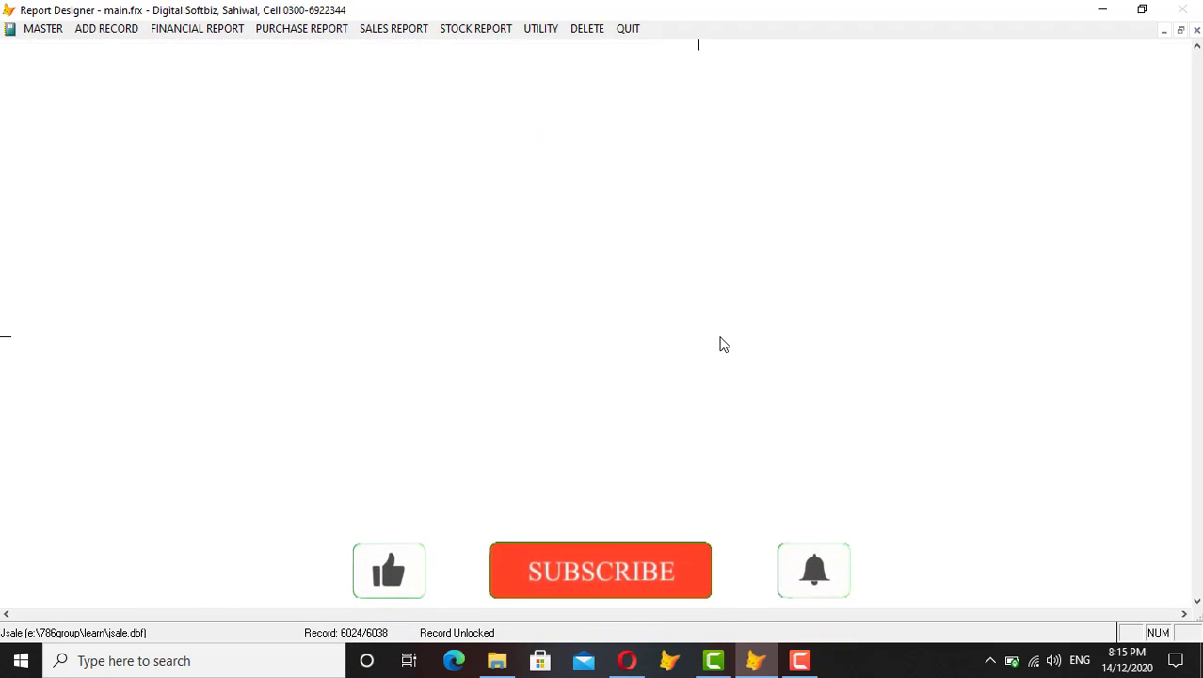
# Step: Preview the stock report, check the quantity of SYGENTA SEED 10KG on its last page, and close the report
pyautogui.click(466, 28)
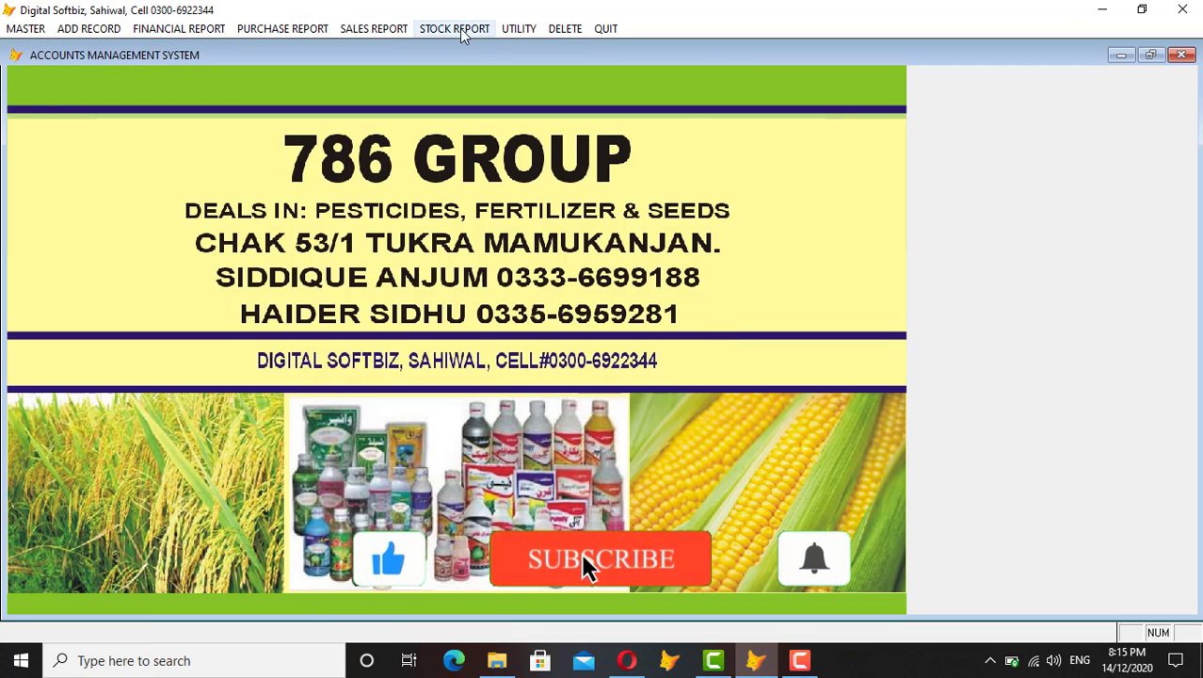
pyautogui.click(505, 112)
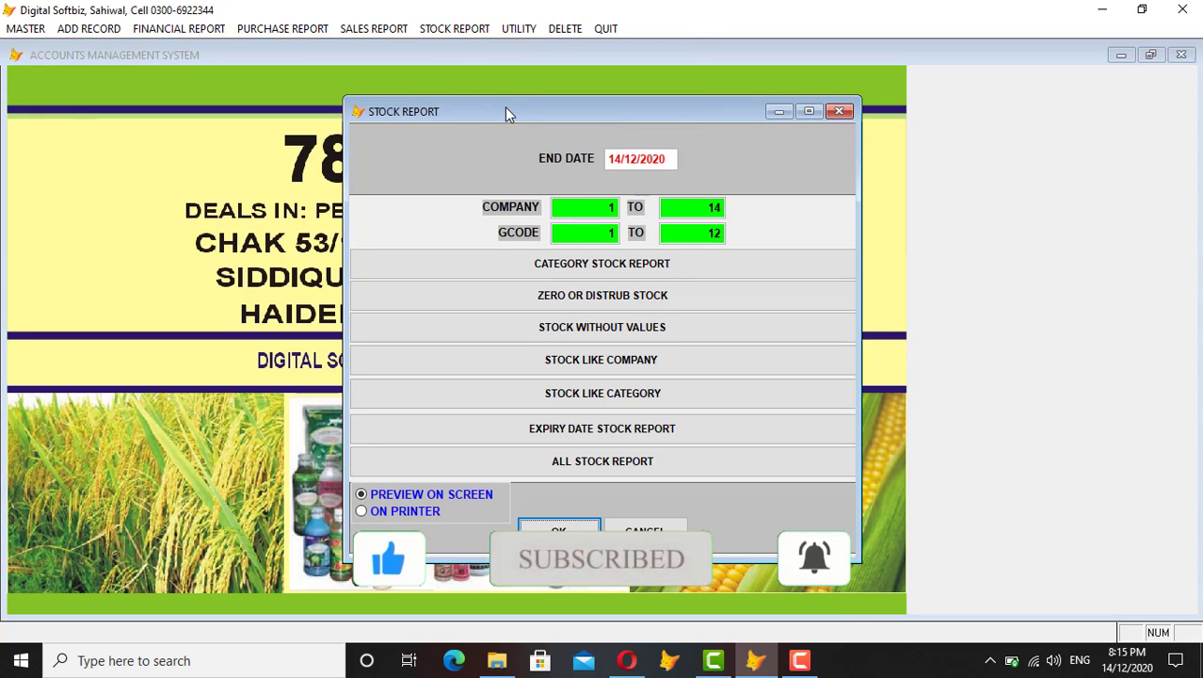
pyautogui.press('Return')
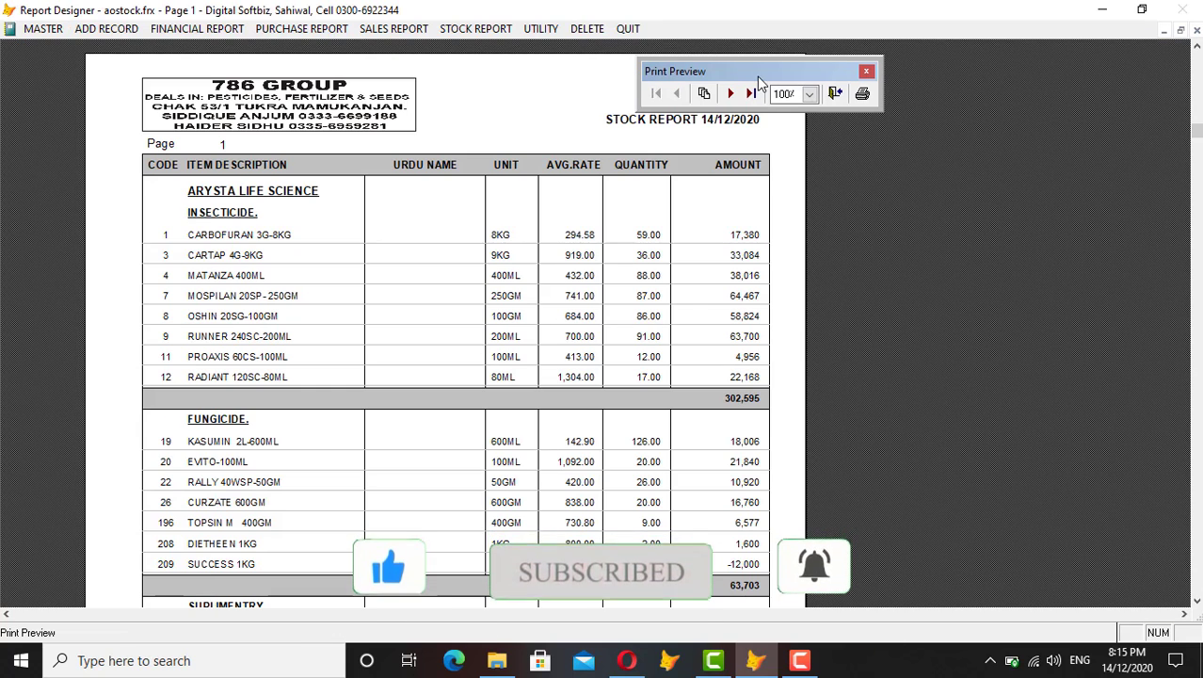
pyautogui.click(753, 93)
pyautogui.scroll(-2, 630, 295)
pyautogui.click(630, 295)
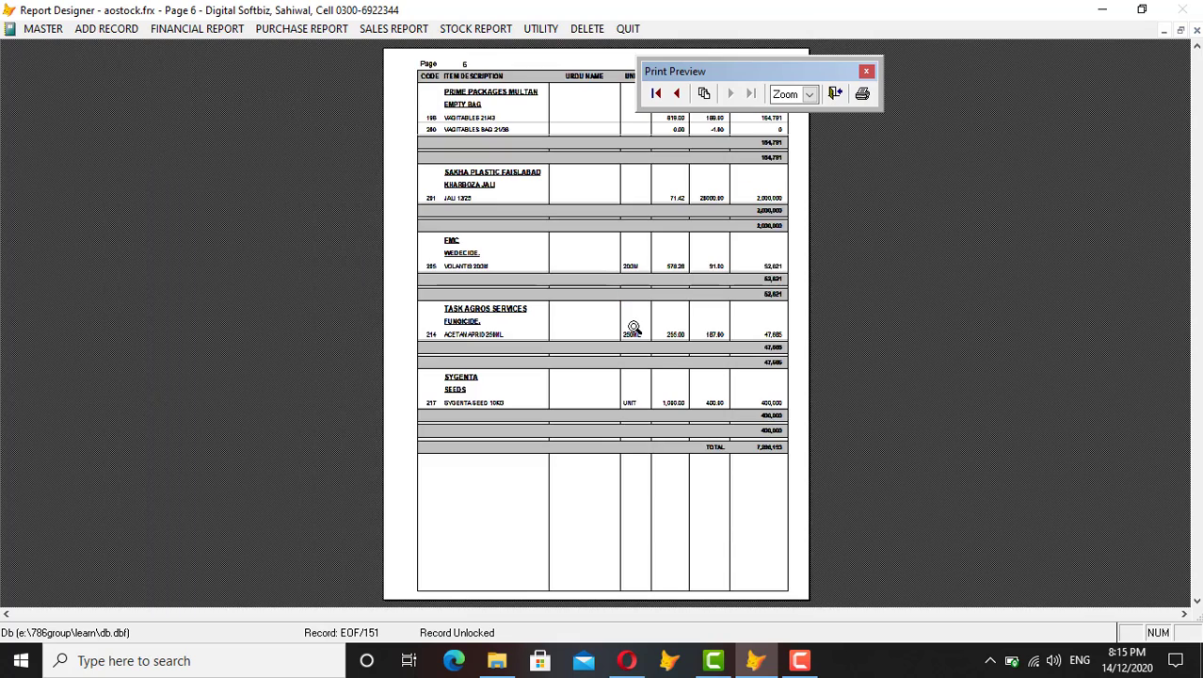
pyautogui.click(631, 327)
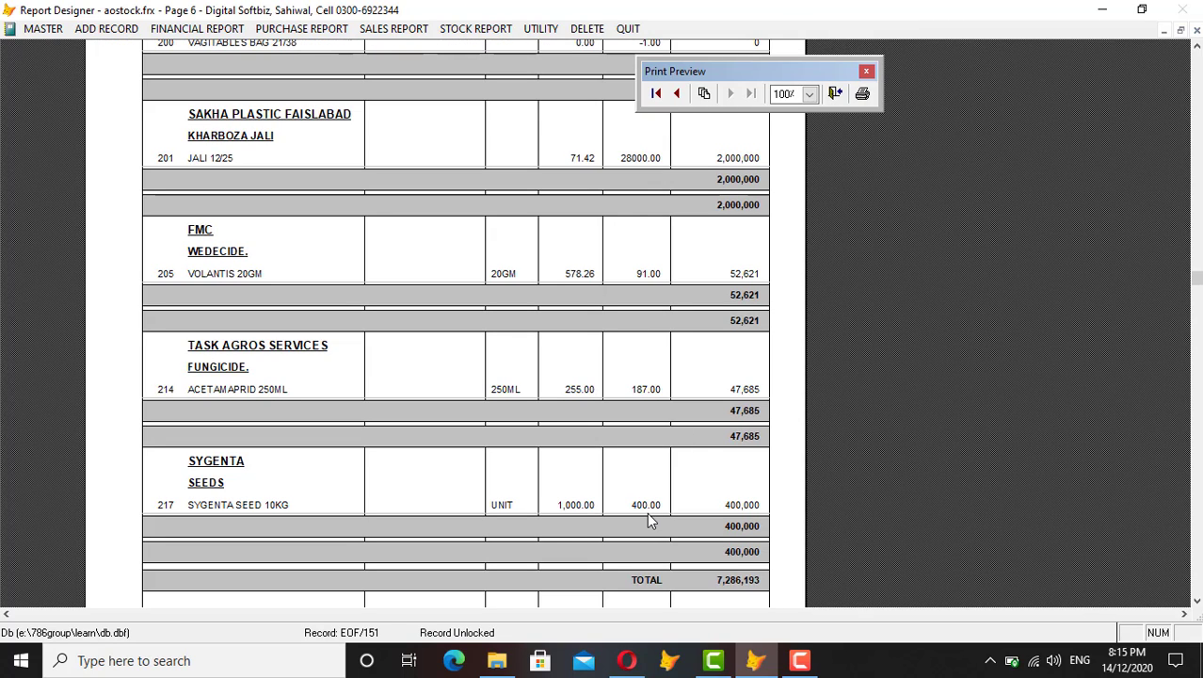
pyautogui.press('Escape')
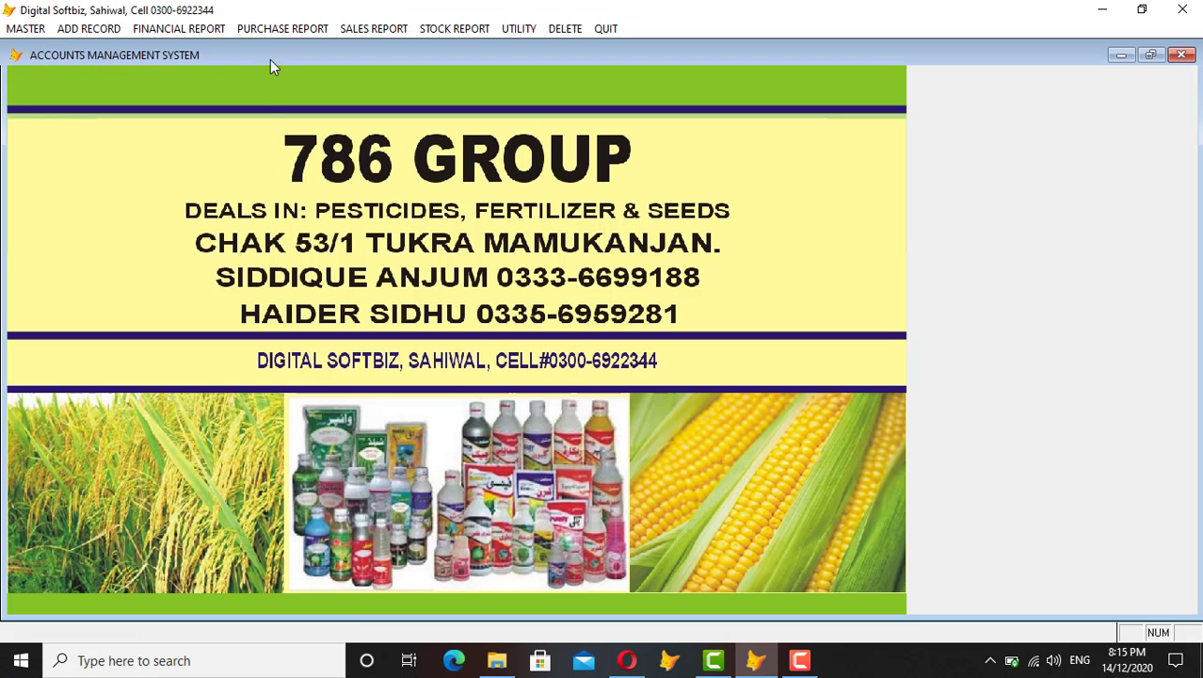
# Step: Preview the purchase summary by supplier with start date 14/12/2020, view it full size and close it
pyautogui.click(278, 31)
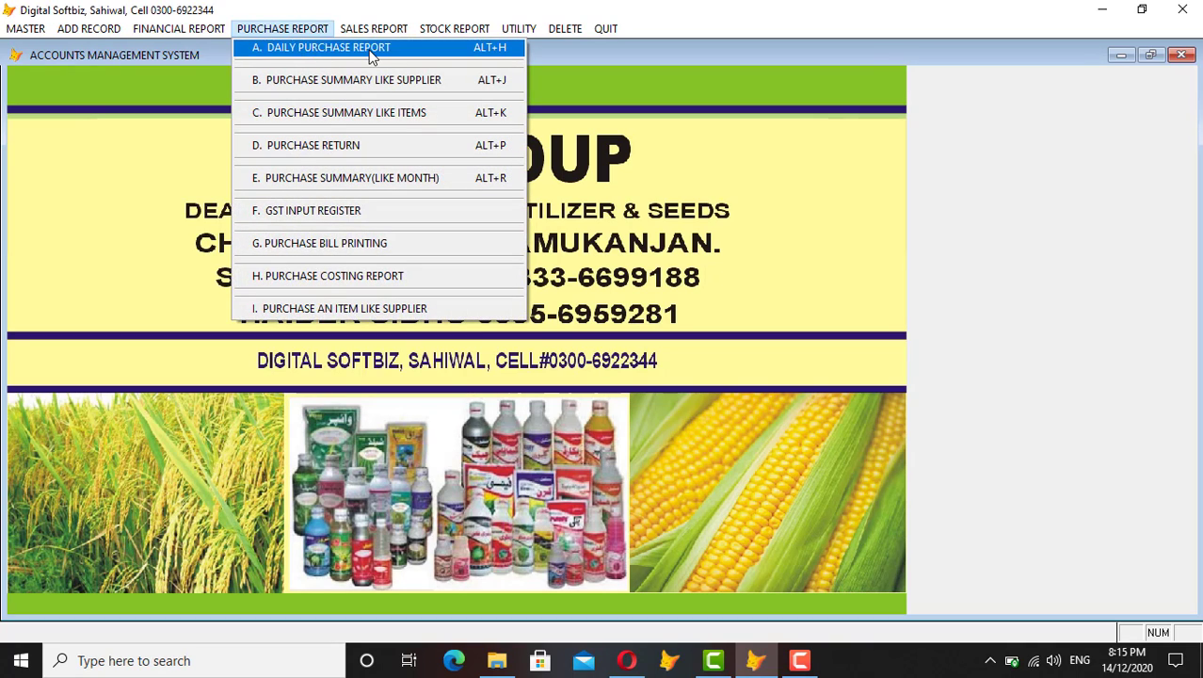
pyautogui.click(375, 81)
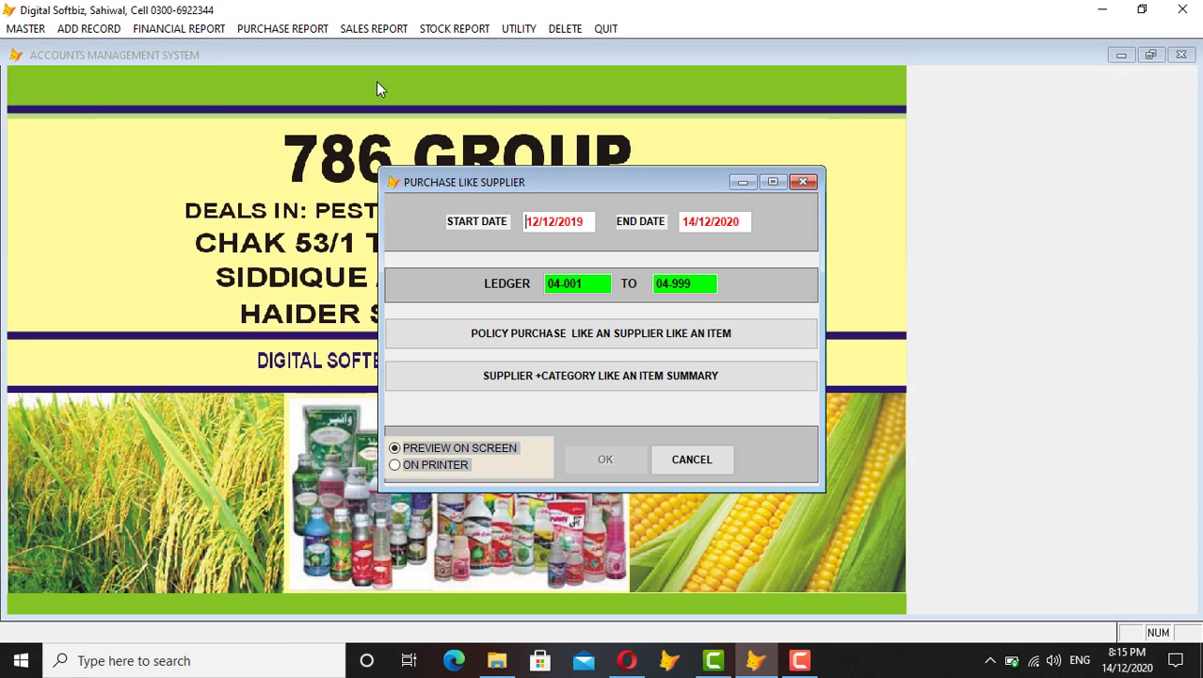
pyautogui.write('14/12')
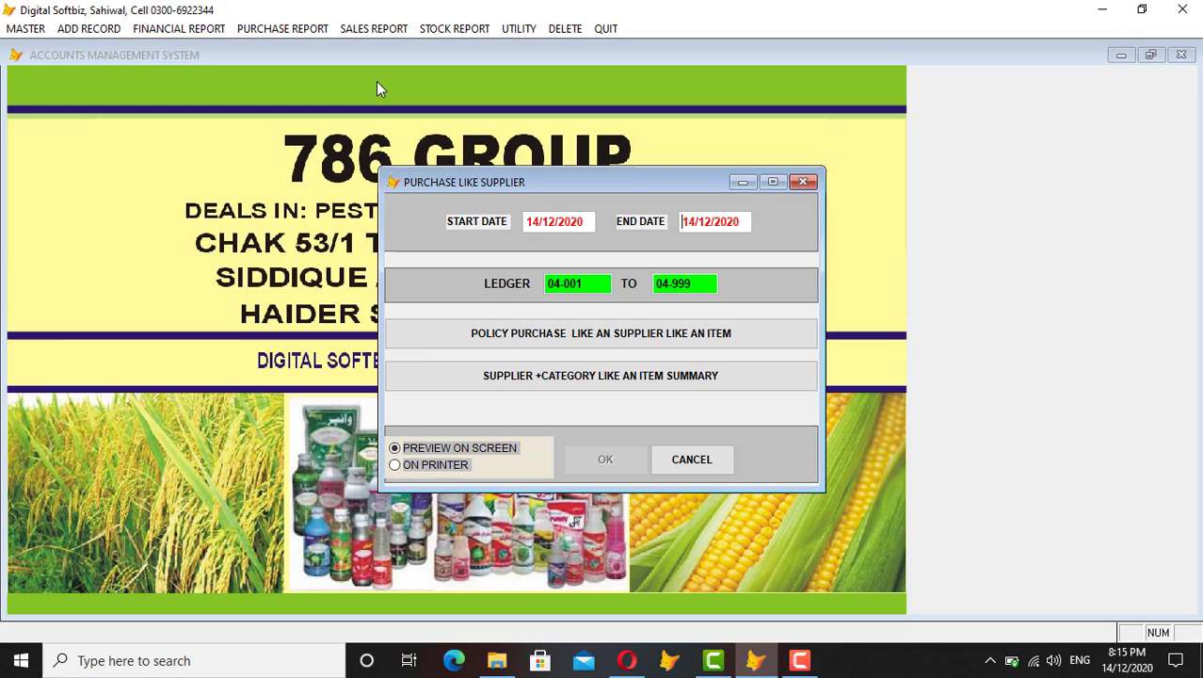
pyautogui.press('Return')
pyautogui.press('Return')
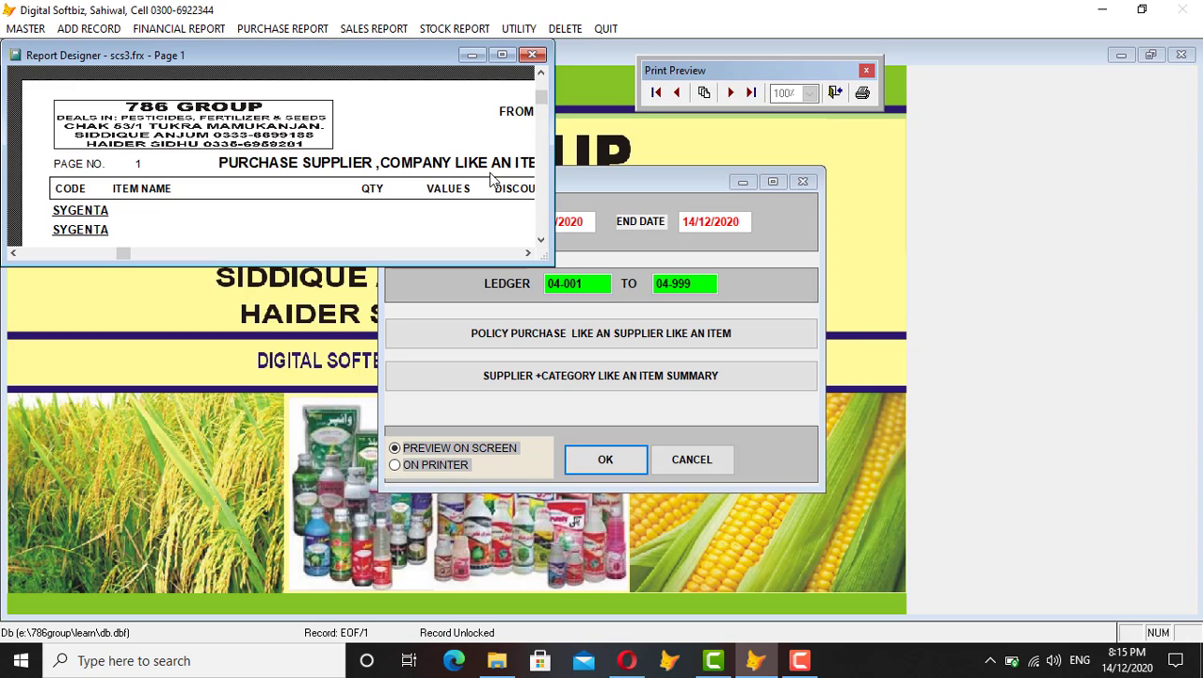
pyautogui.click(502, 56)
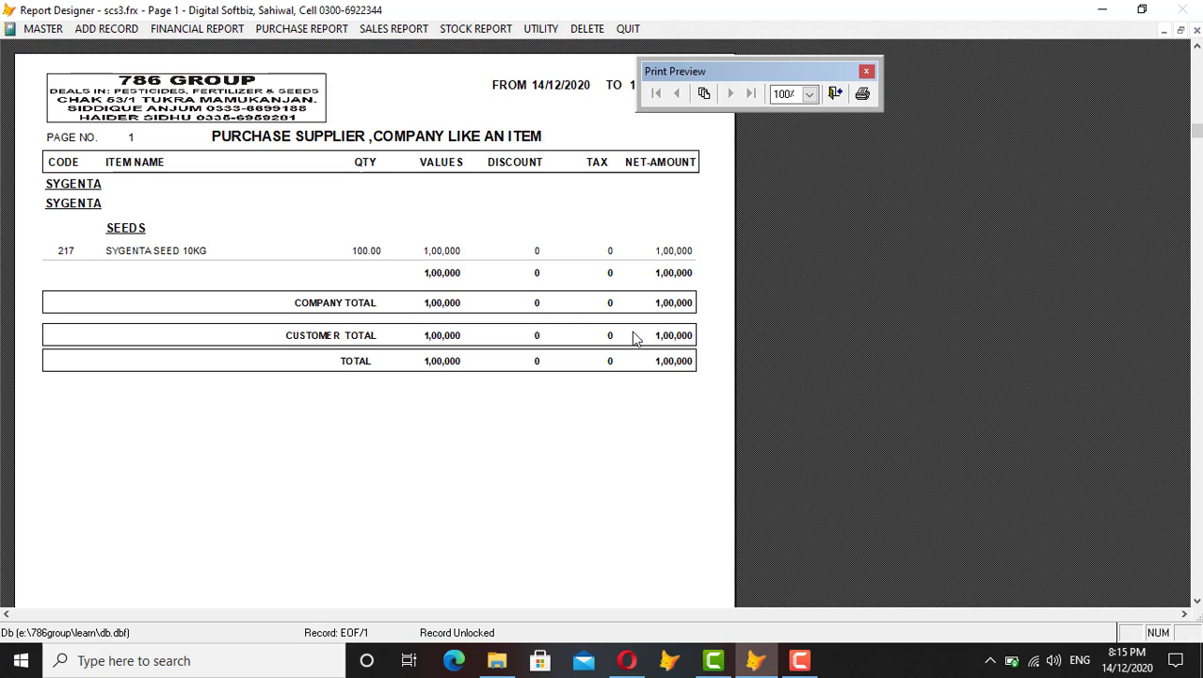
pyautogui.press('Escape')
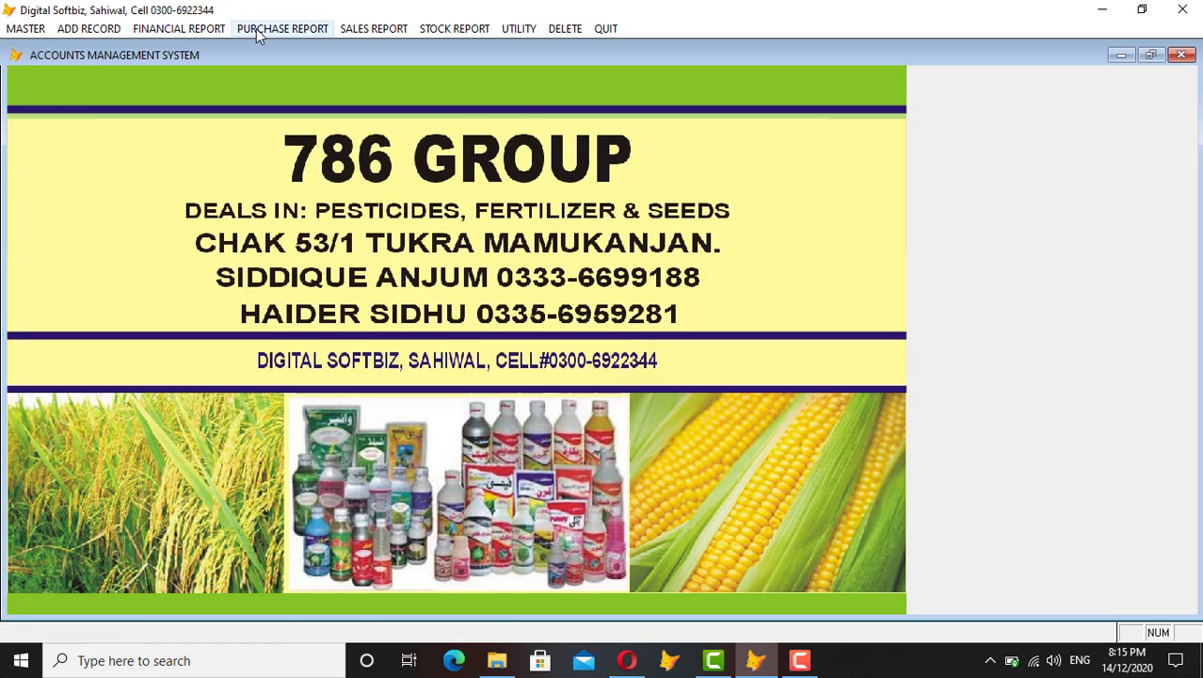
# Step: Start a sales invoice dated 14/12/2020, select the customer's account by name search and keep DIRECT SALES as the RSM
pyautogui.click(282, 29)
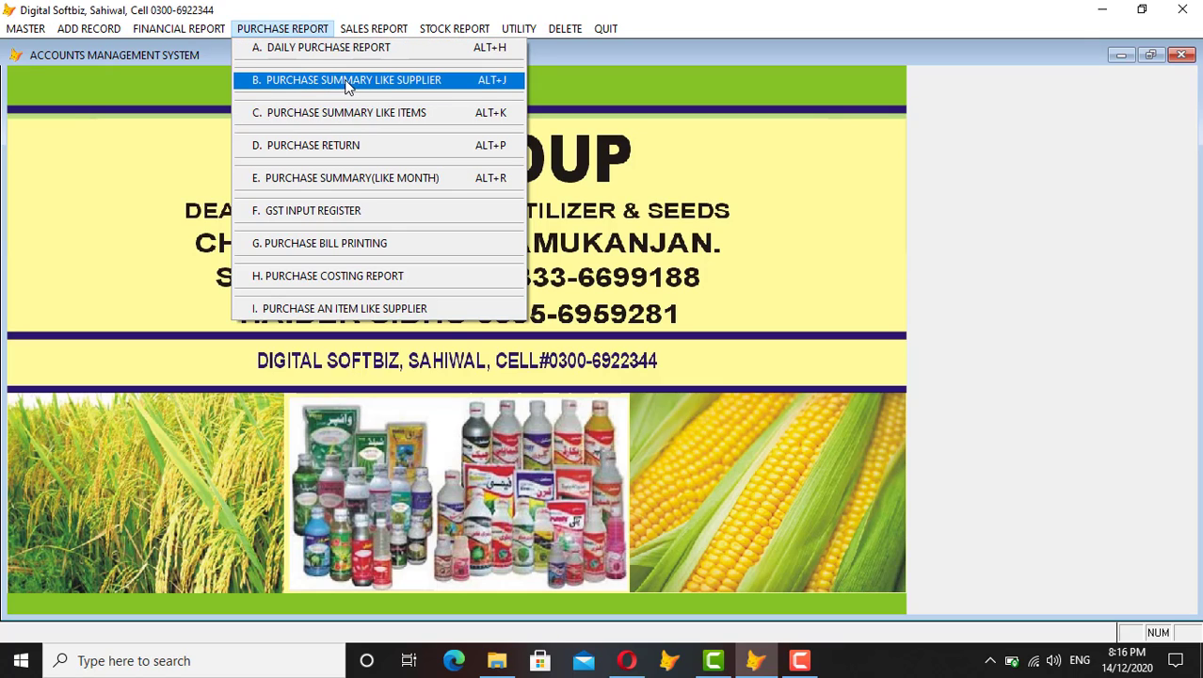
pyautogui.moveTo(88, 29)
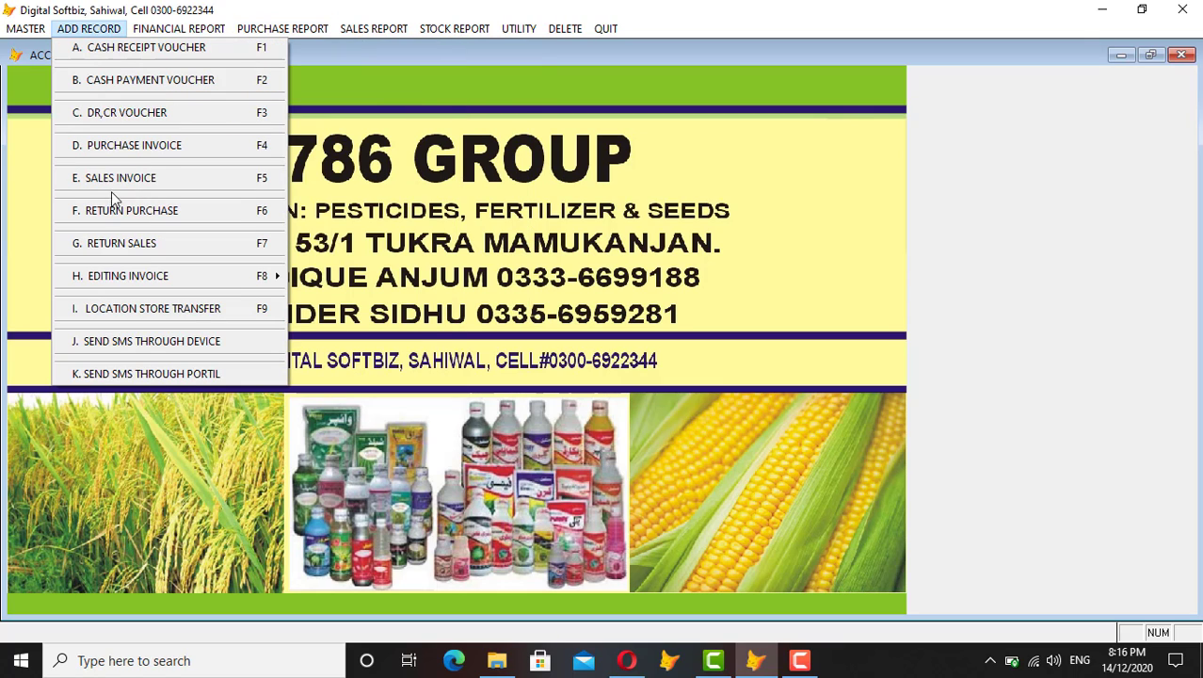
pyautogui.click(139, 187)
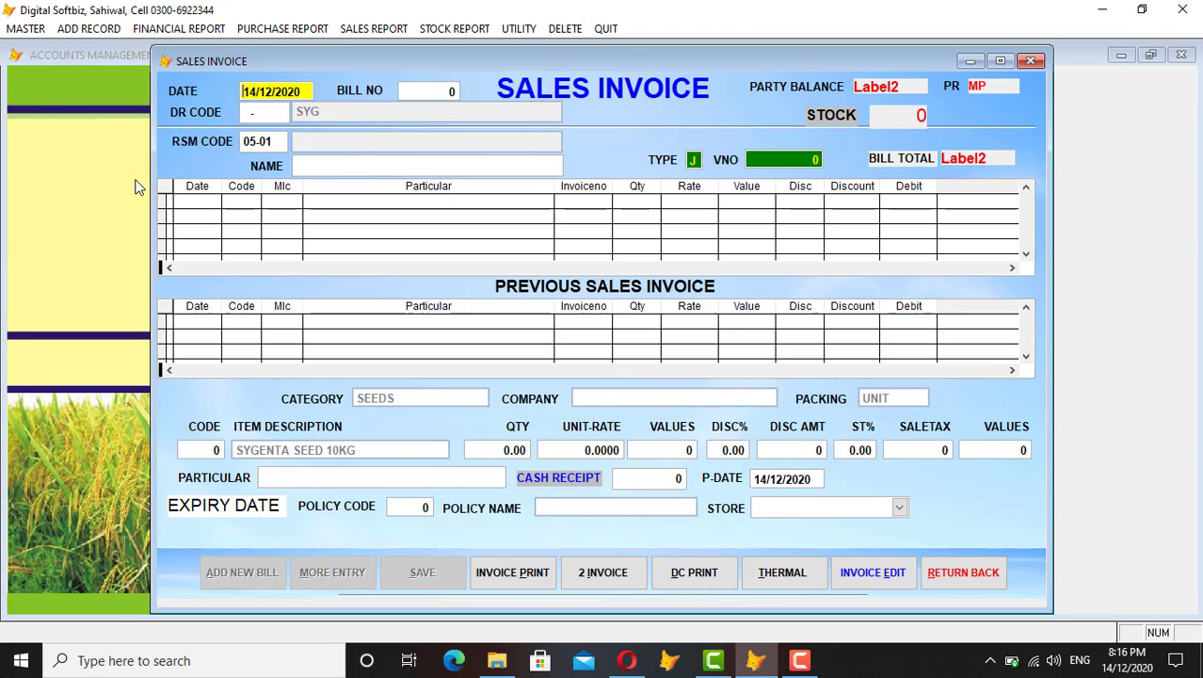
pyautogui.press('Return')
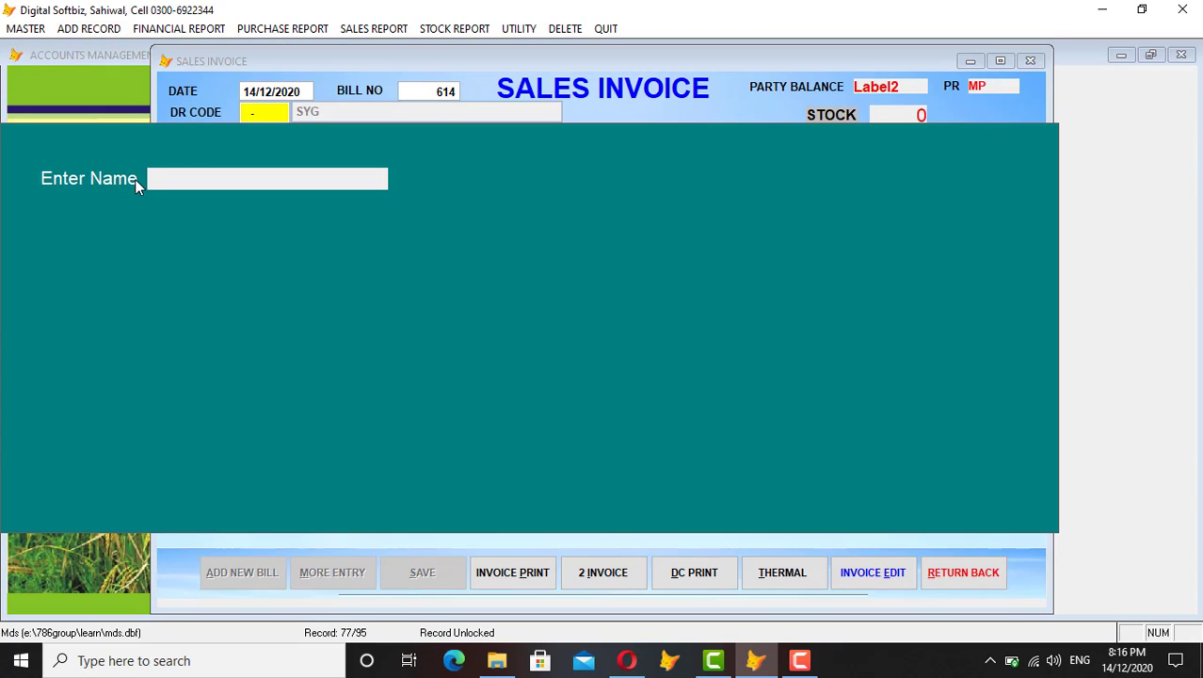
pyautogui.write('HUS')
pyautogui.press('Return')
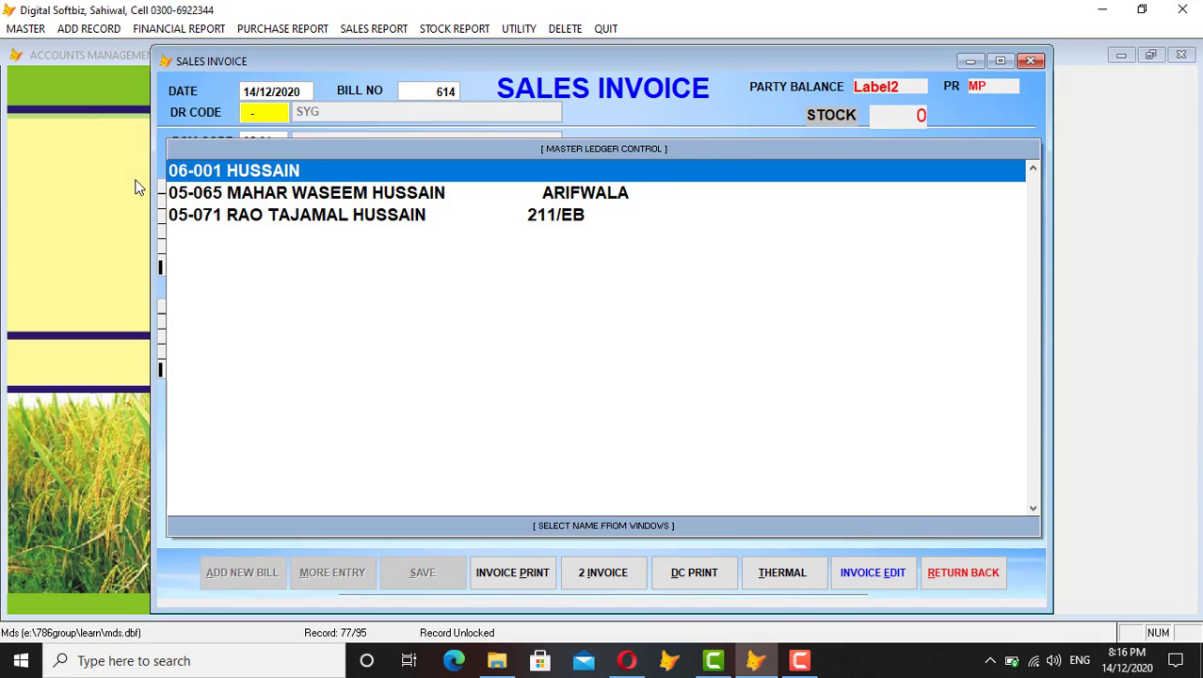
pyautogui.press('Return')
pyautogui.press('Return')
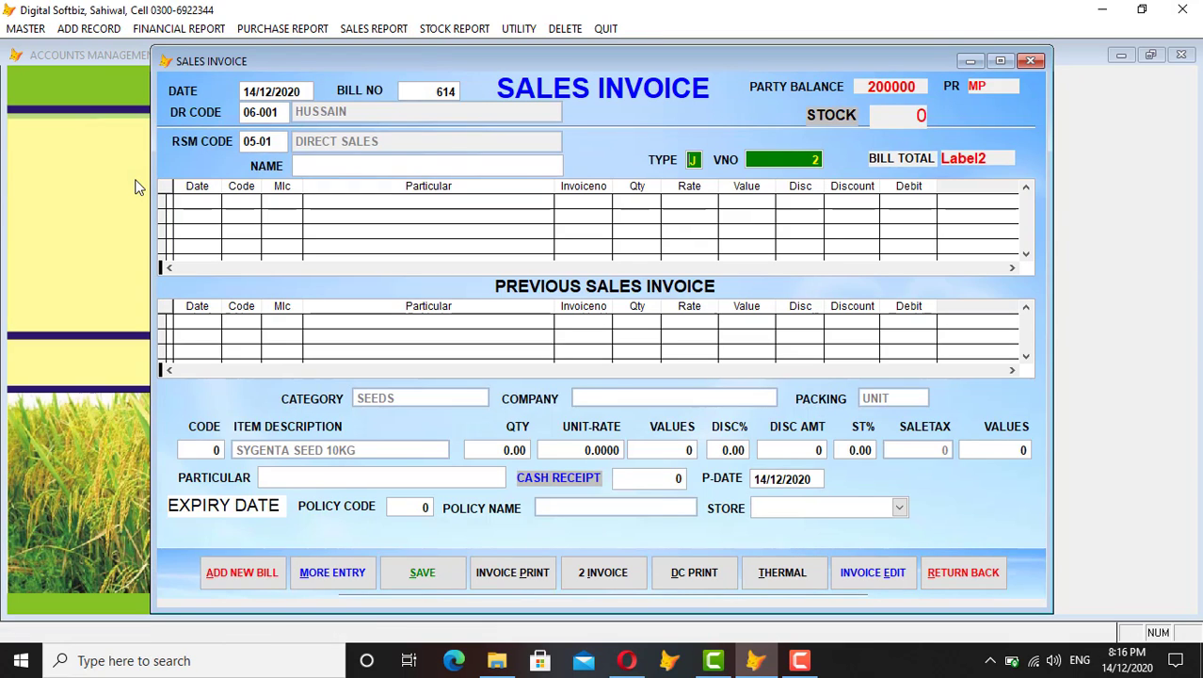
# Step: Enter SYGENTA SEED 10KG on the sales invoice with quantity 50 and unit rate 1200, without discount or sales tax
pyautogui.press('Return')
pyautogui.press('Return')
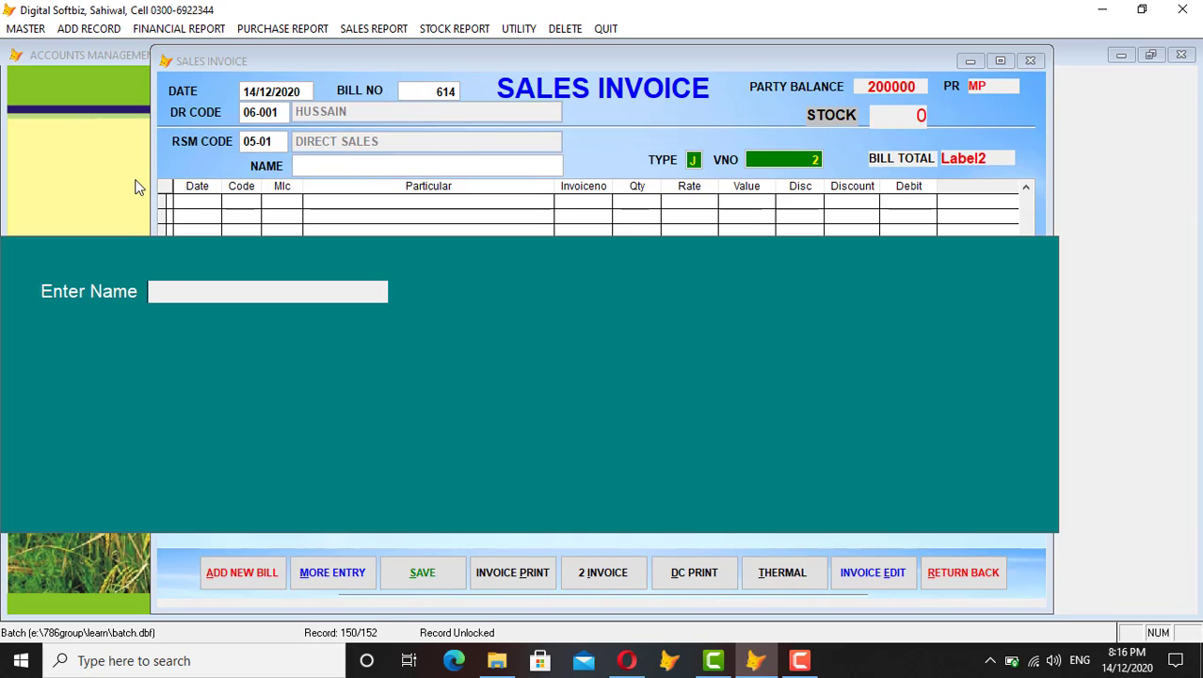
pyautogui.write('SY')
pyautogui.press('Return')
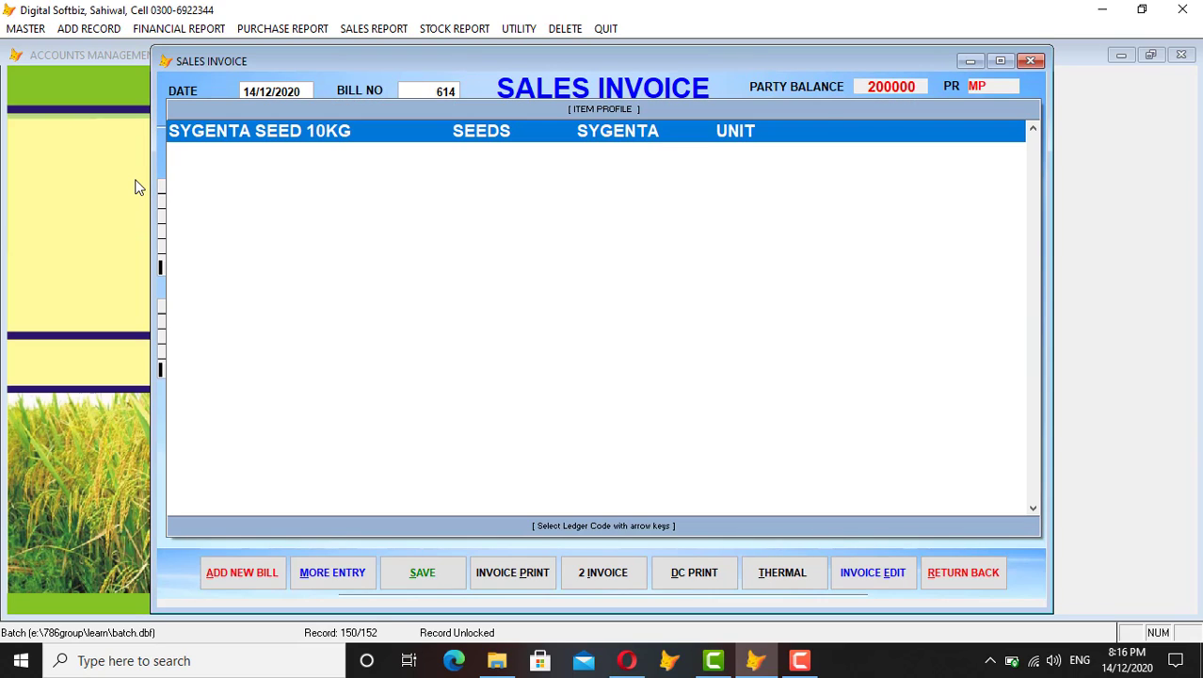
pyautogui.press('Return')
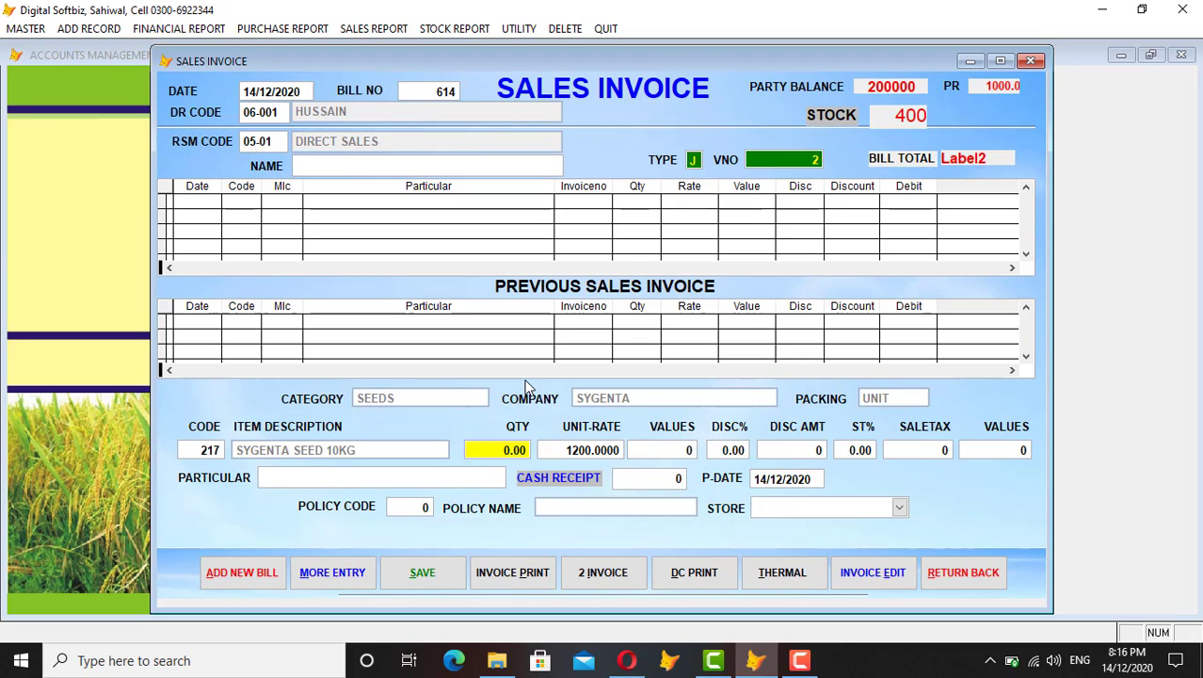
pyautogui.write('50')
pyautogui.press('Return')
pyautogui.press('Return')
pyautogui.press('Return')
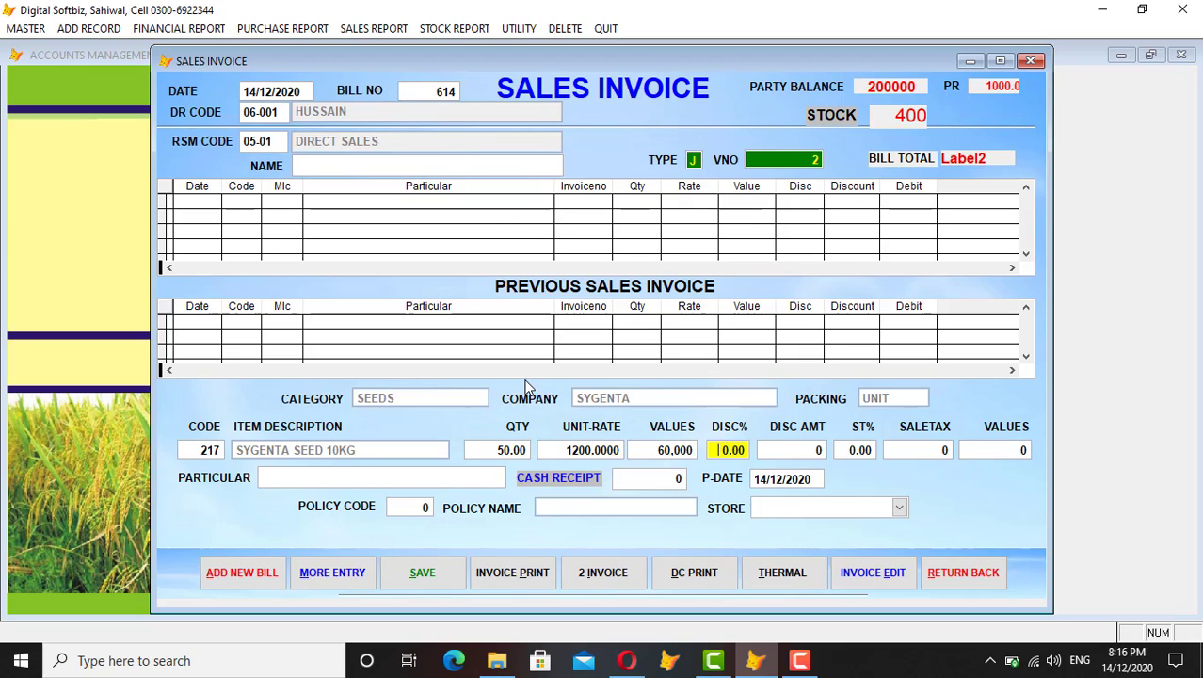
pyautogui.press('Return')
pyautogui.press('Return')
pyautogui.press('Return')
pyautogui.press('Return')
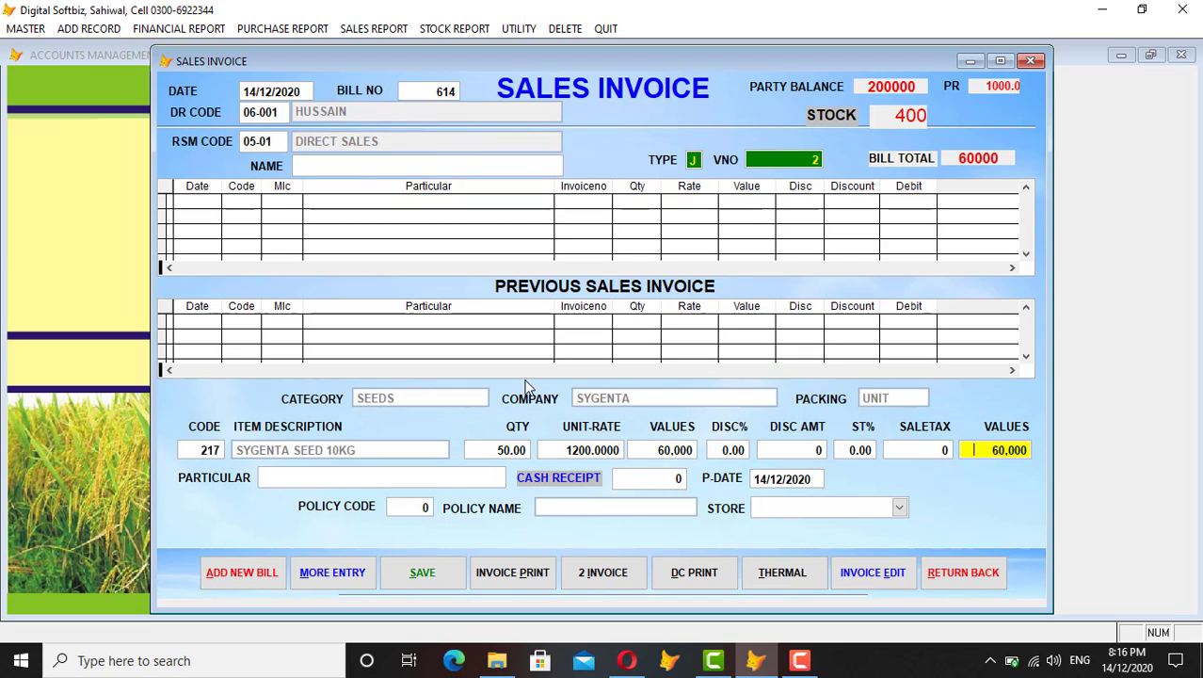
pyautogui.press('Return')
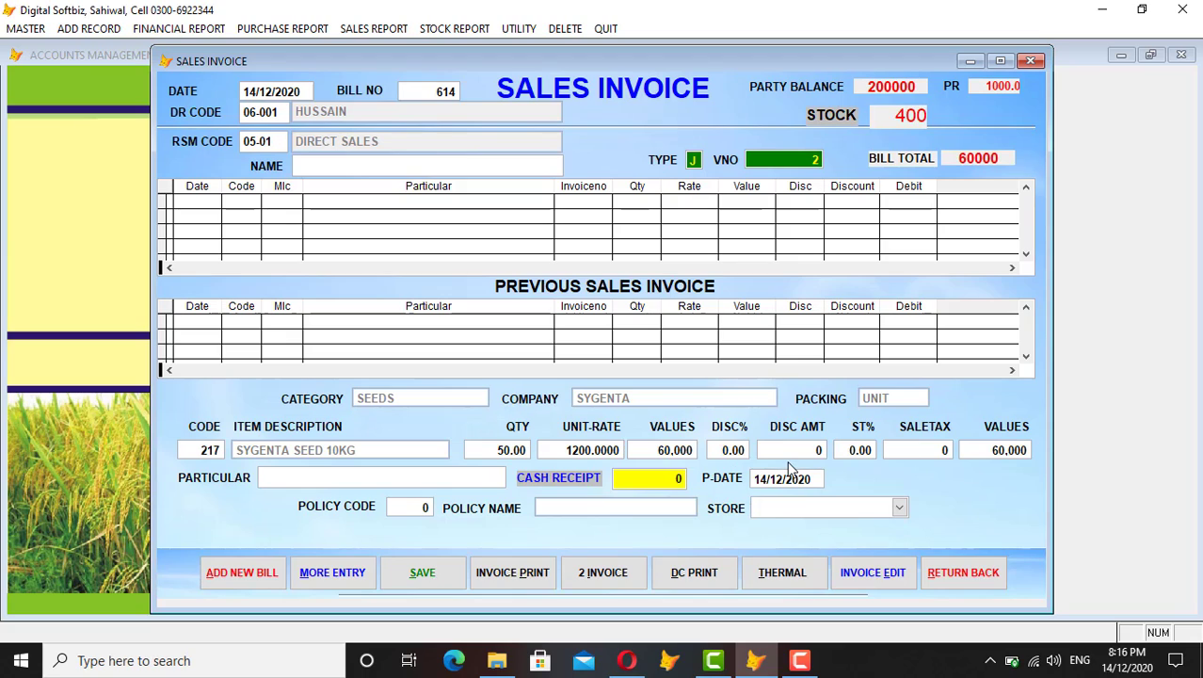
# Step: Leave the cash receipt at 0, set policy code 1 and store SAHIWAL, and save the sales invoice
pyautogui.press('Return')
pyautogui.press('Return')
pyautogui.write('1')
pyautogui.press('Return')
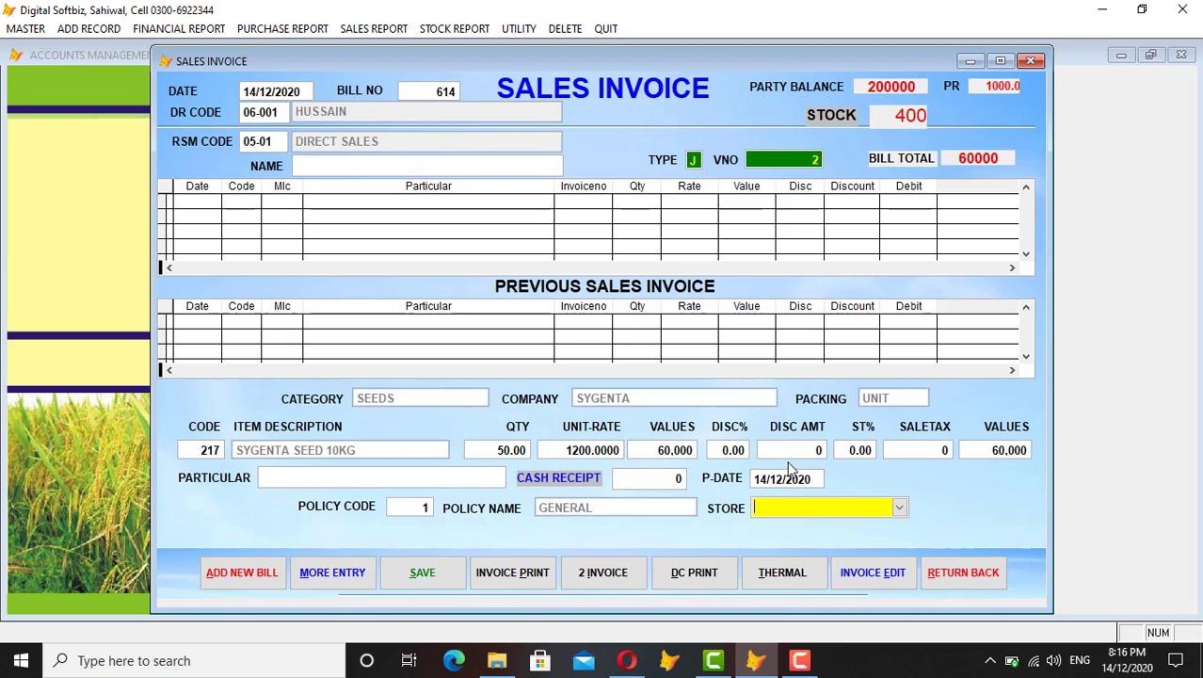
pyautogui.click(899, 507)
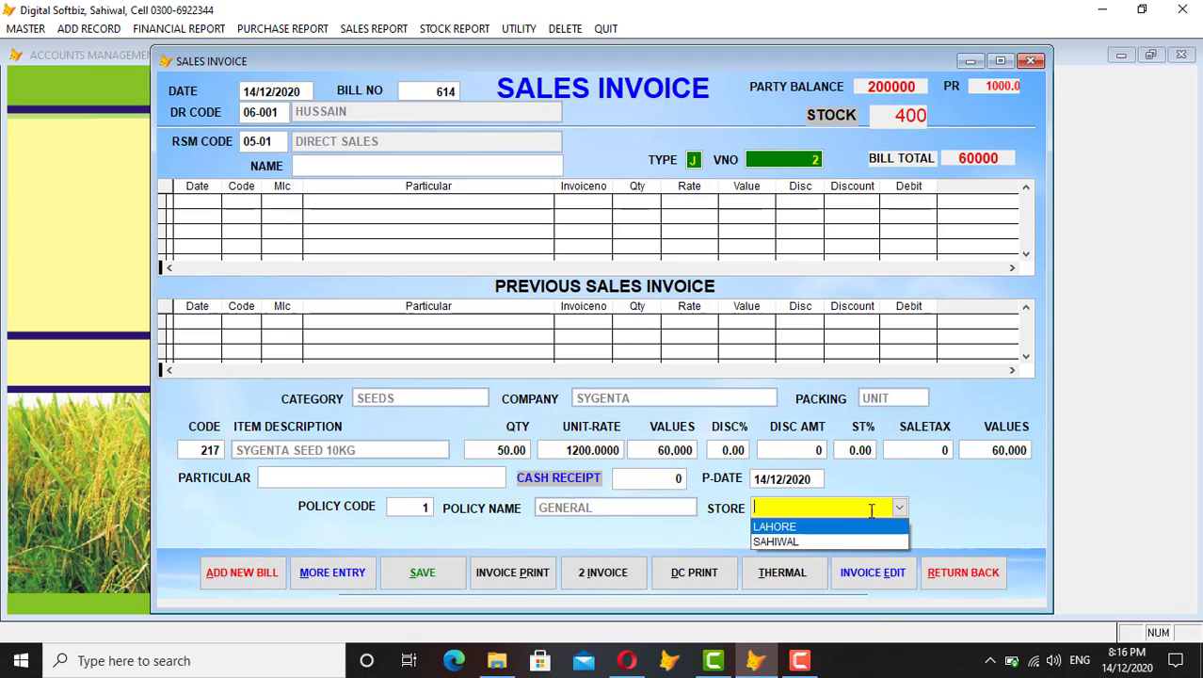
pyautogui.click(837, 542)
pyautogui.press('Return')
pyautogui.press('Return')
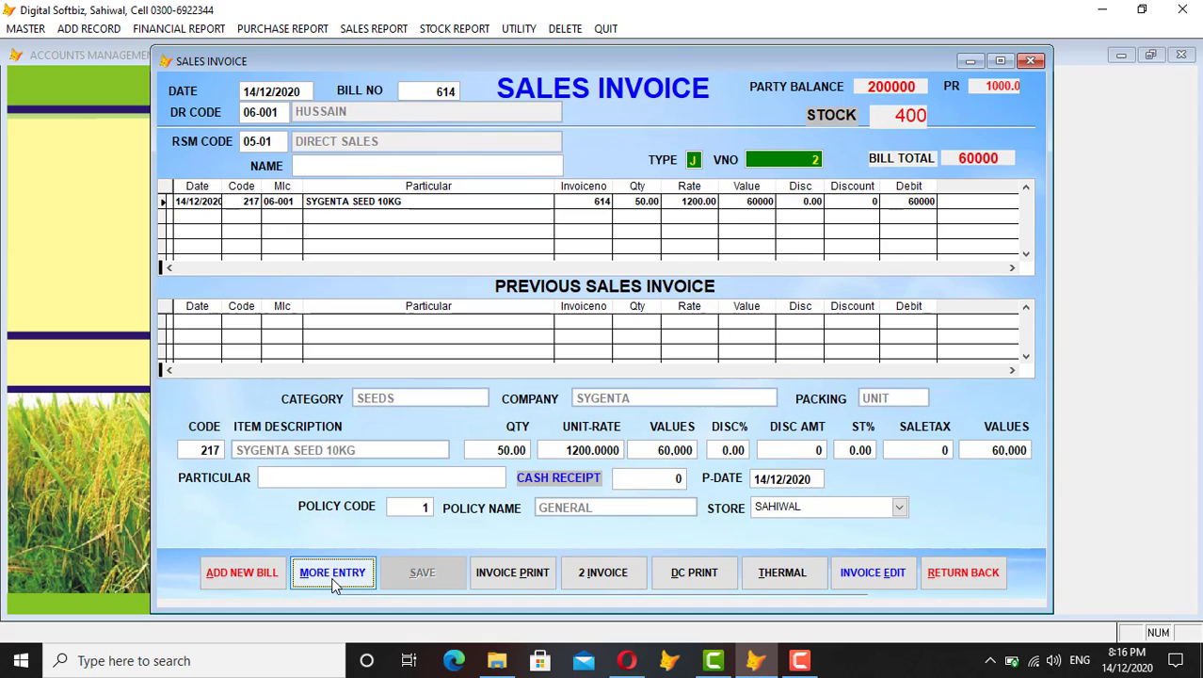
# Step: Preview the printed sales invoice, check its item line and closing balances, and close the preview and the invoice form
pyautogui.click(544, 575)
pyautogui.press('Return')
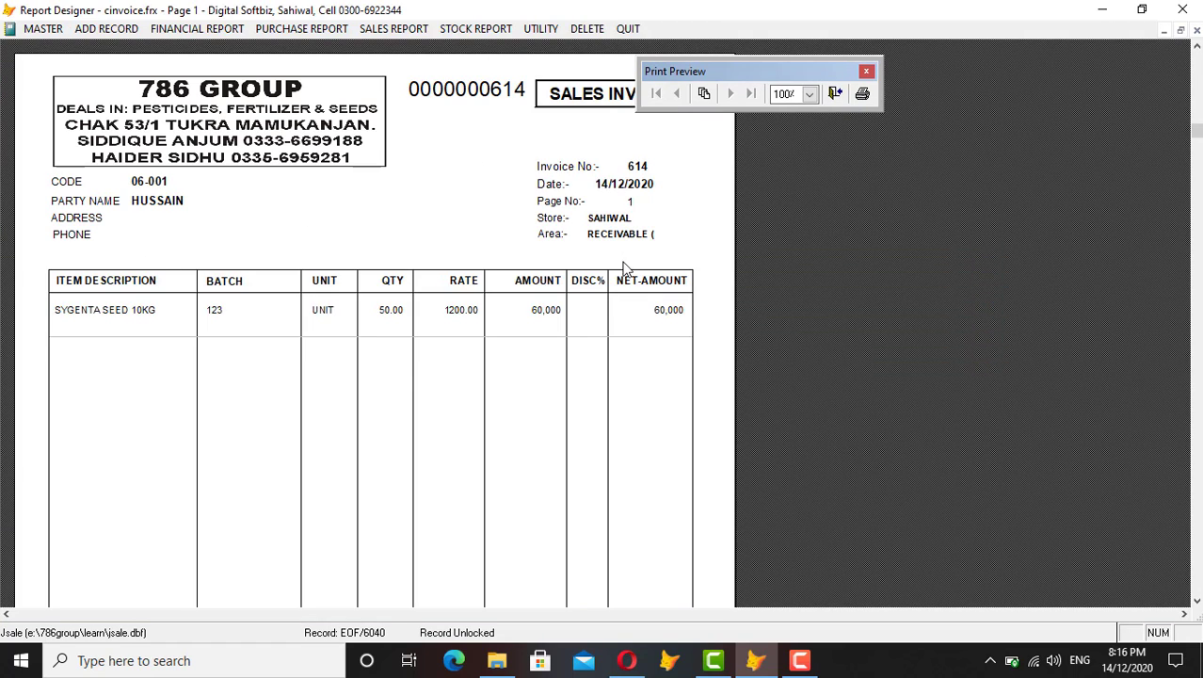
pyautogui.click(569, 337)
pyautogui.click(706, 497)
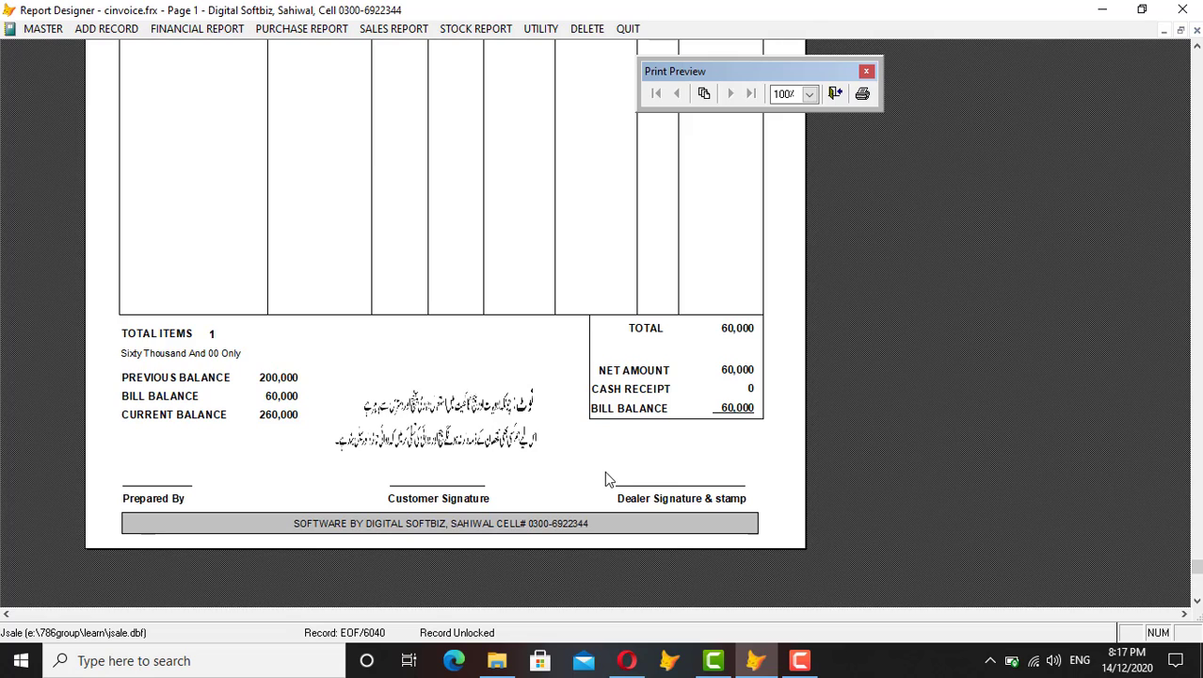
pyautogui.press('Escape')
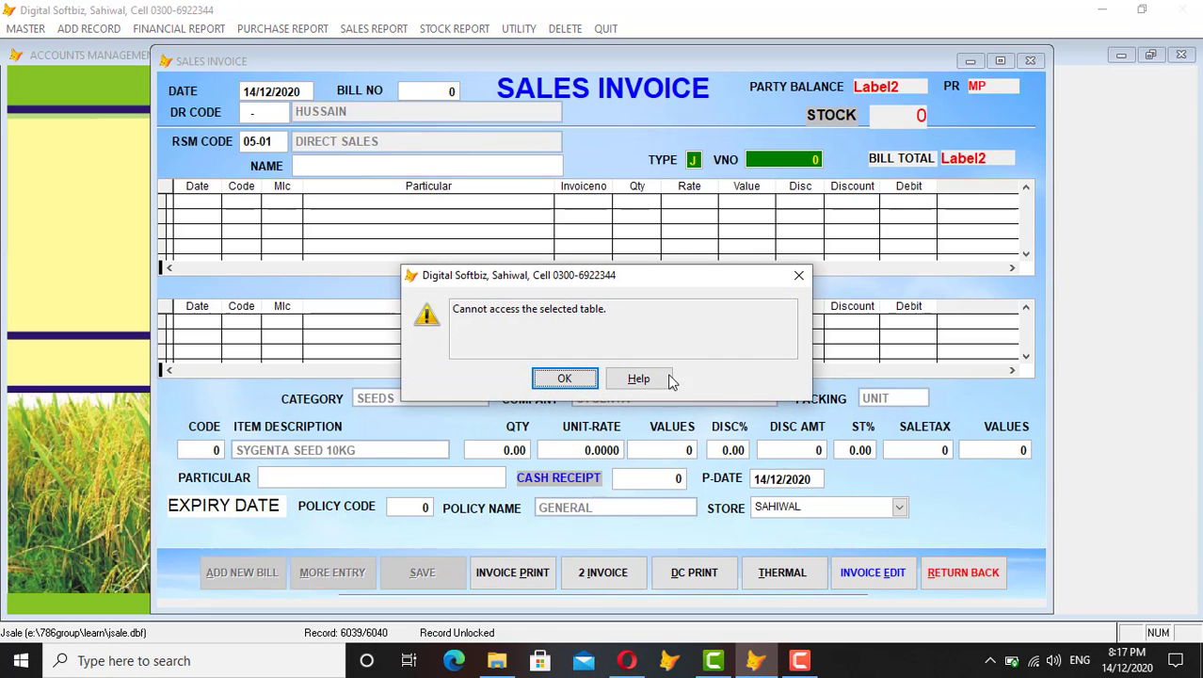
pyautogui.click(564, 381)
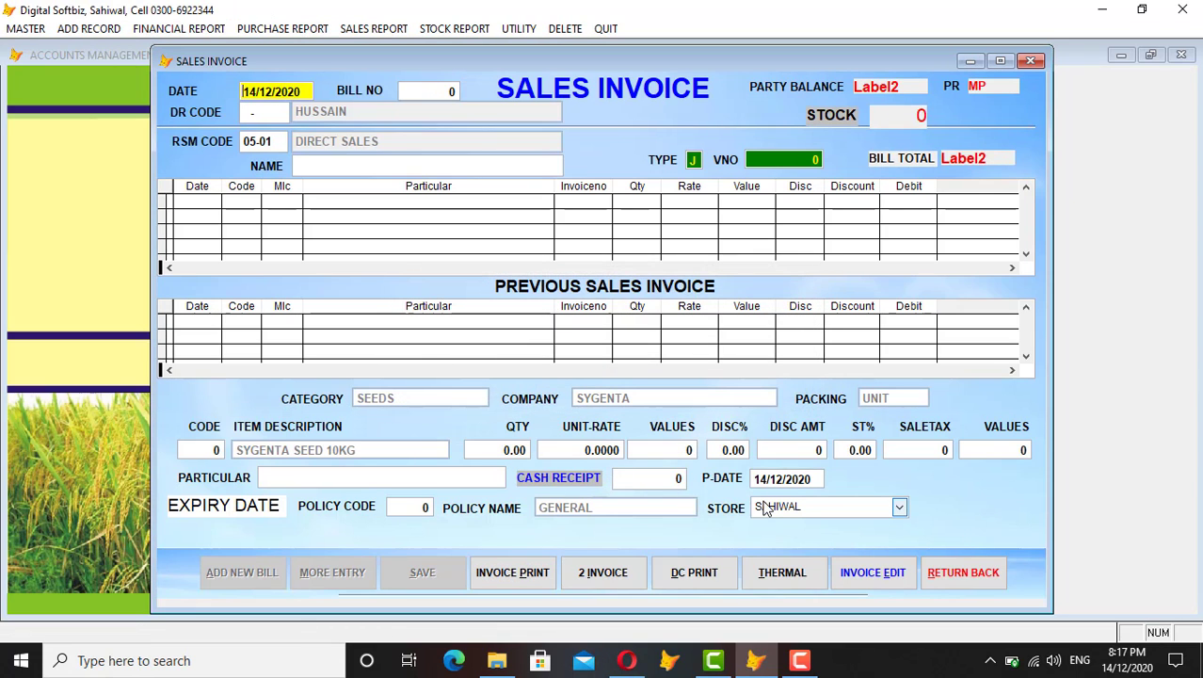
pyautogui.click(941, 578)
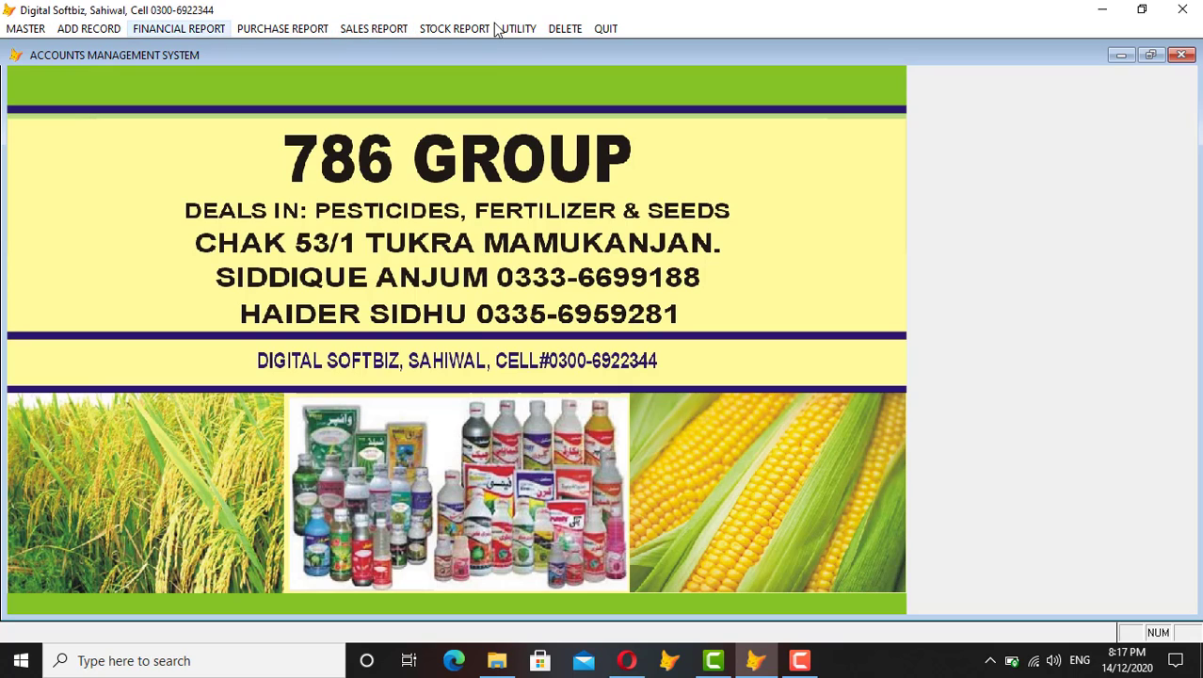
# Step: Preview the stock-in-hand report, check the remaining quantity of SYGENTA SEED 10KG on the last page, and close it
pyautogui.click(454, 29)
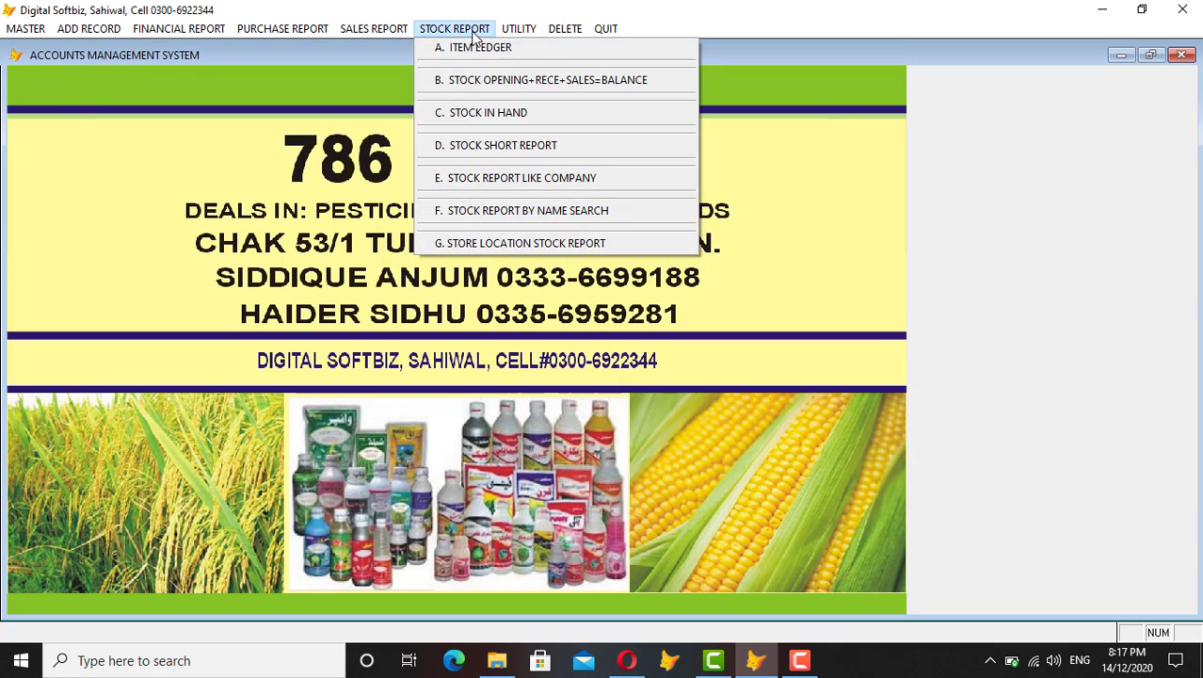
pyautogui.click(514, 118)
pyautogui.press('Return')
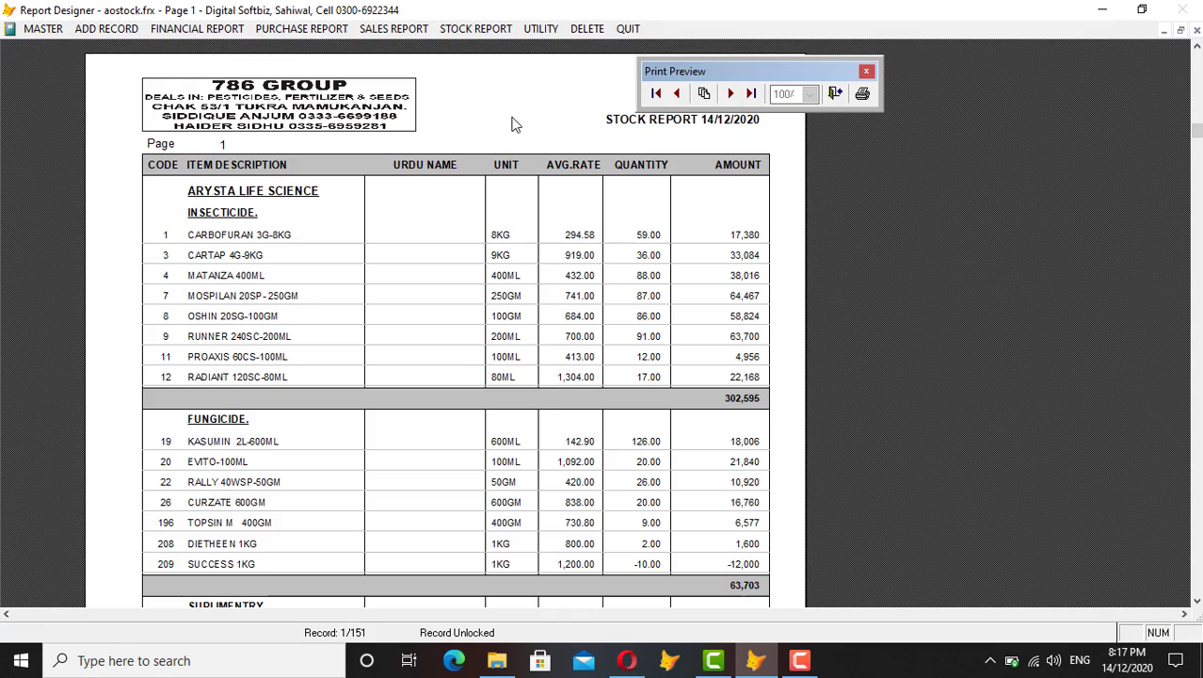
pyautogui.click(751, 93)
pyautogui.click(659, 385)
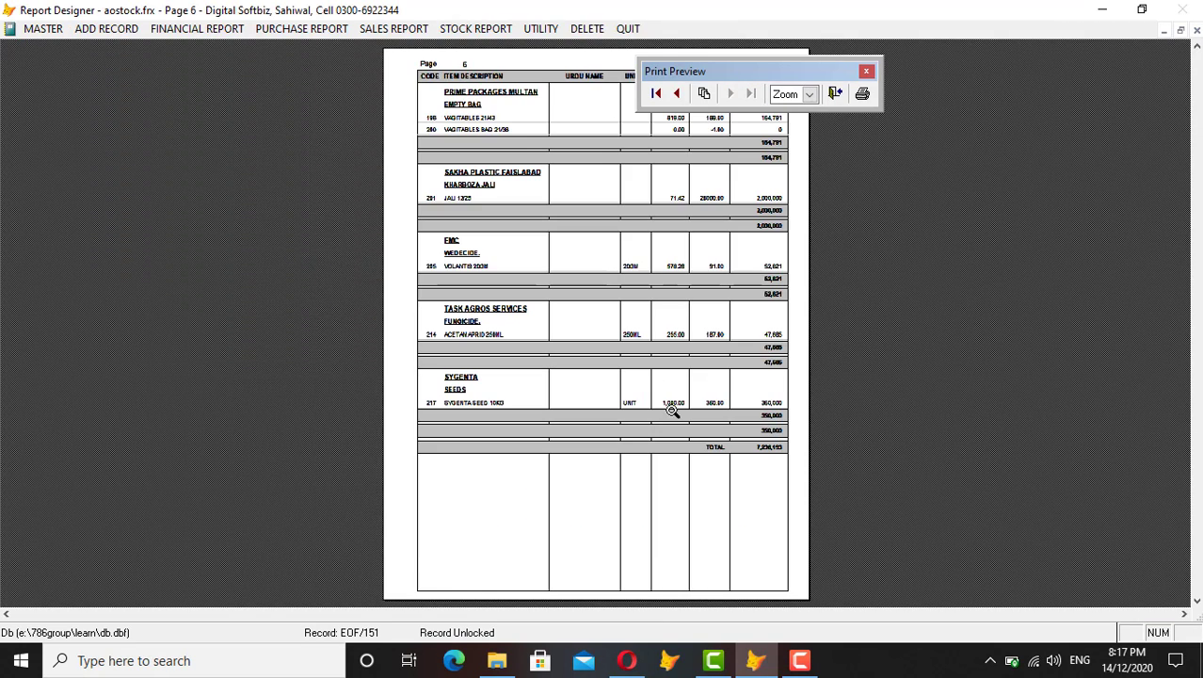
pyautogui.click(669, 409)
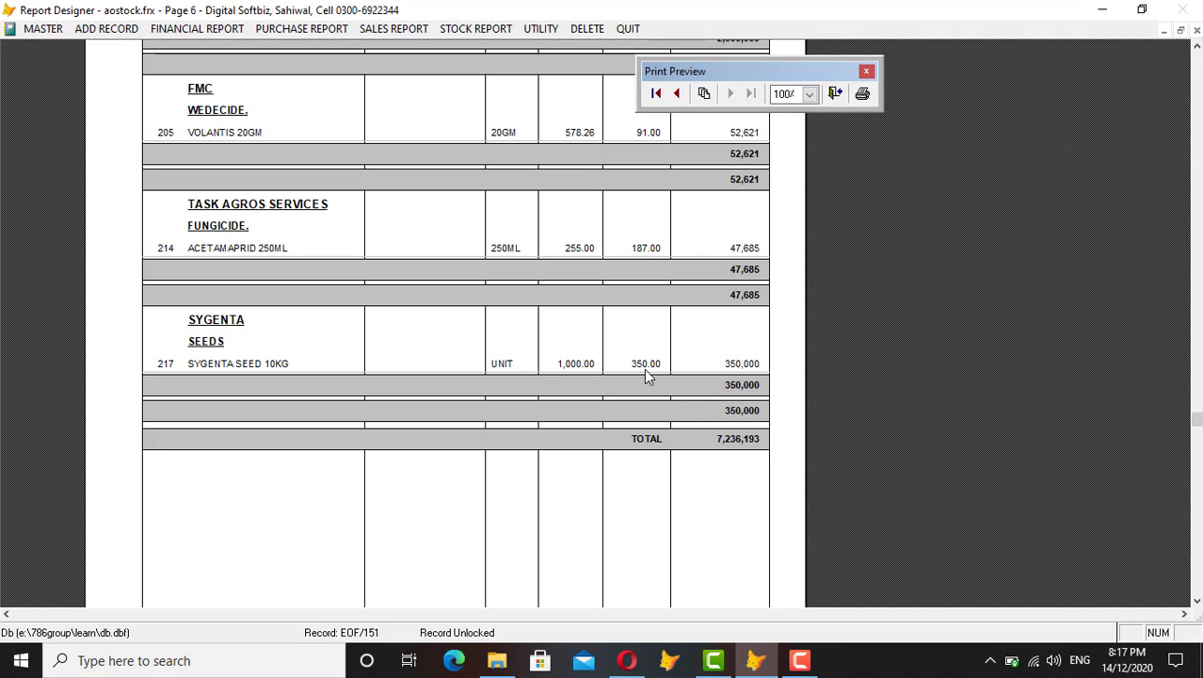
pyautogui.press('Escape')
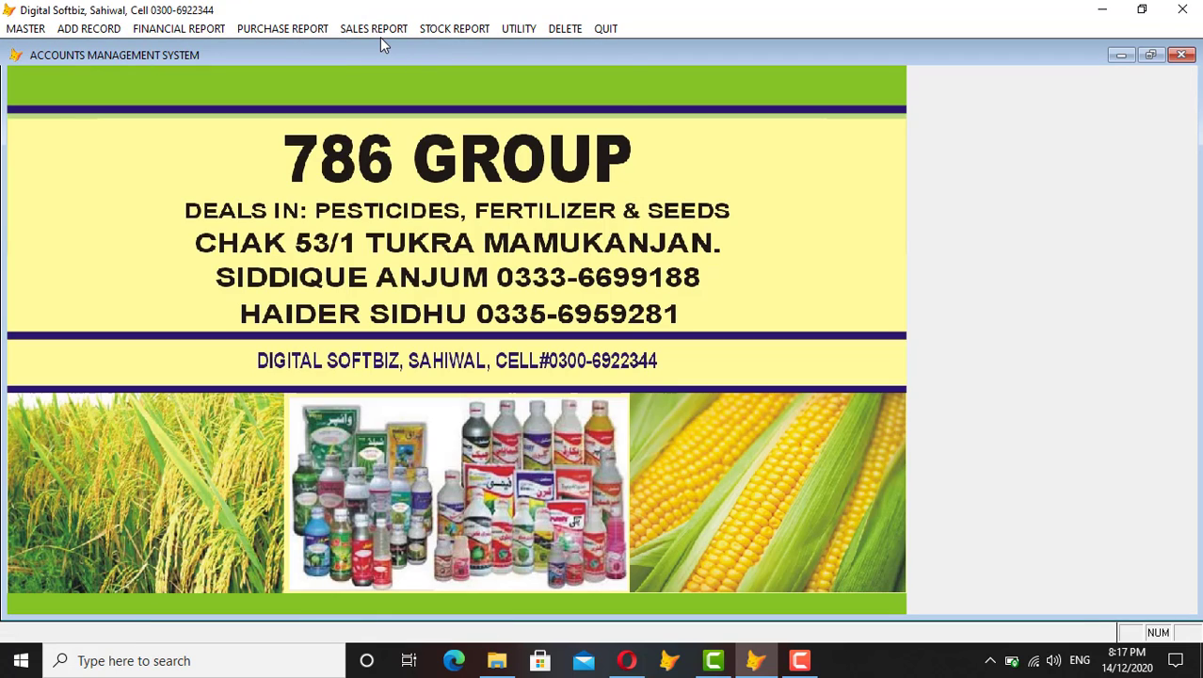
# Step: Set the daily sales report's start date to 14/12/2020, keeping the end date and the default company range
pyautogui.click(375, 29)
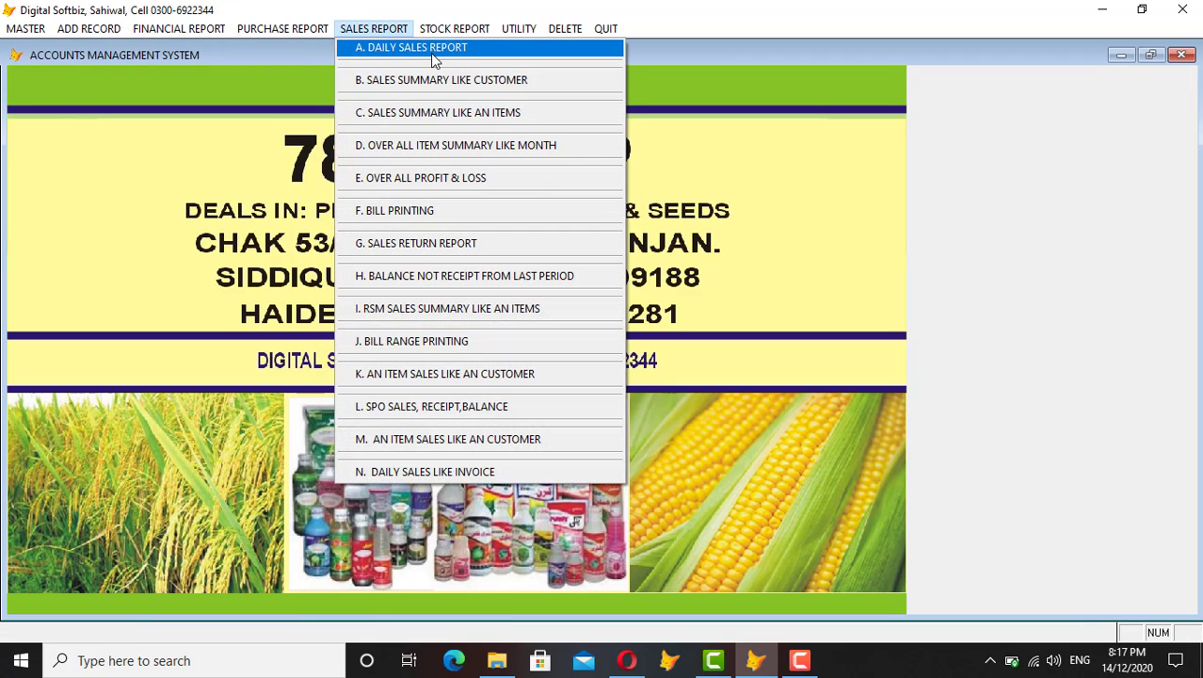
pyautogui.click(415, 51)
pyautogui.write('11/12/2019')
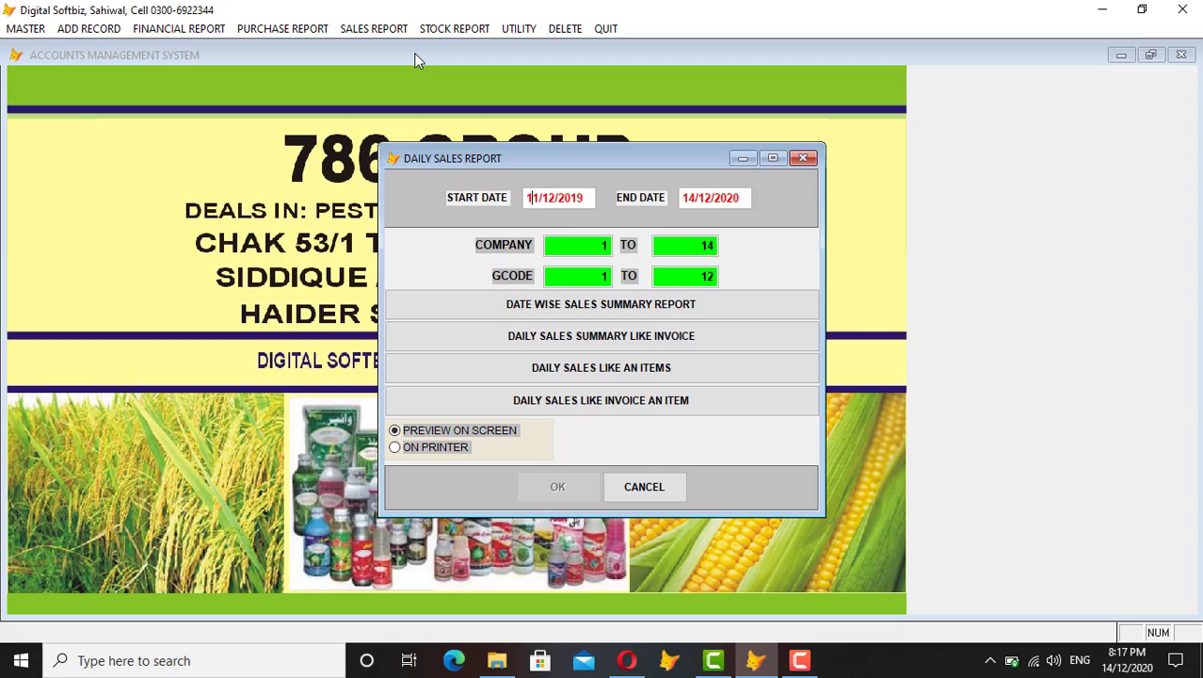
pyautogui.write('4/0')
pyautogui.press('BackSpace')
pyautogui.press('BackSpace')
pyautogui.write('12')
pyautogui.press('Return')
pyautogui.press('Return')
pyautogui.press('Return')
pyautogui.press('Return')
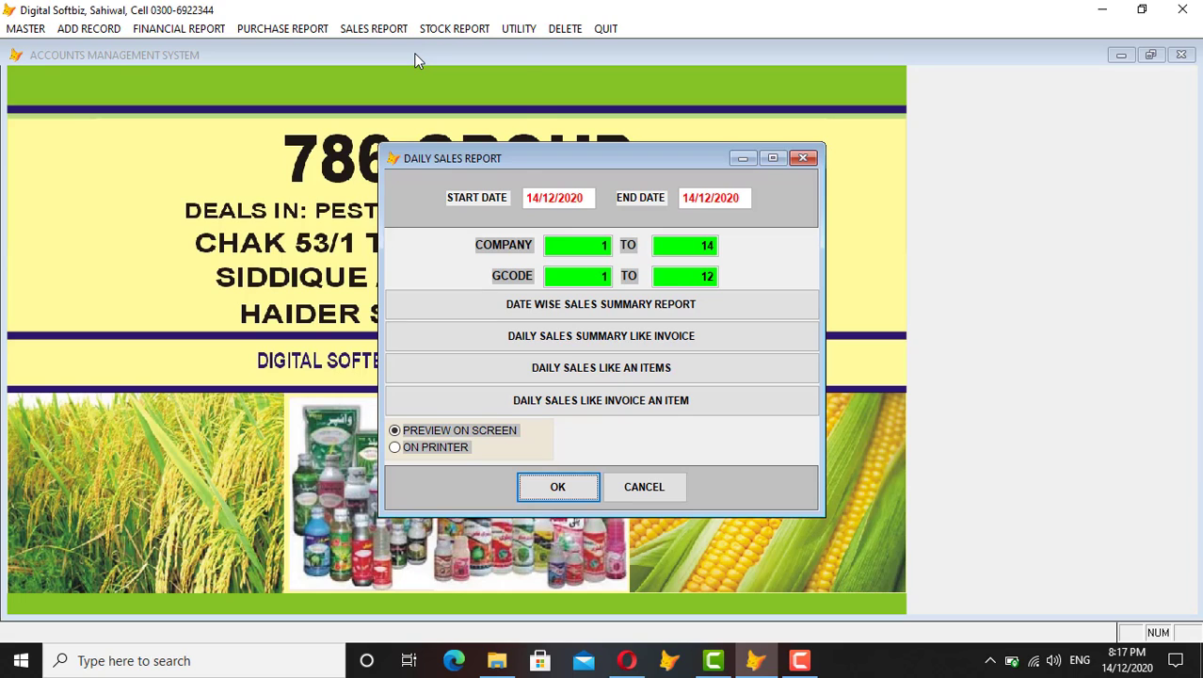
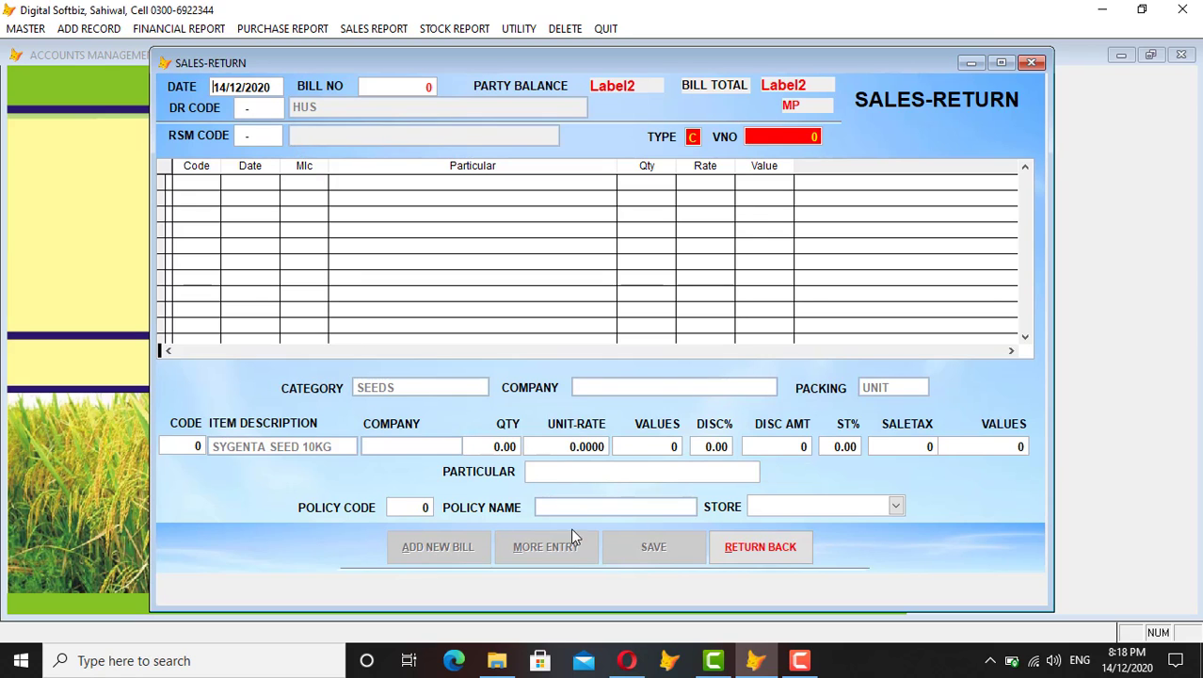
# Step: Close the sales return form, try to load sales invoice 615 for editing, and close the editing form
pyautogui.click(770, 554)
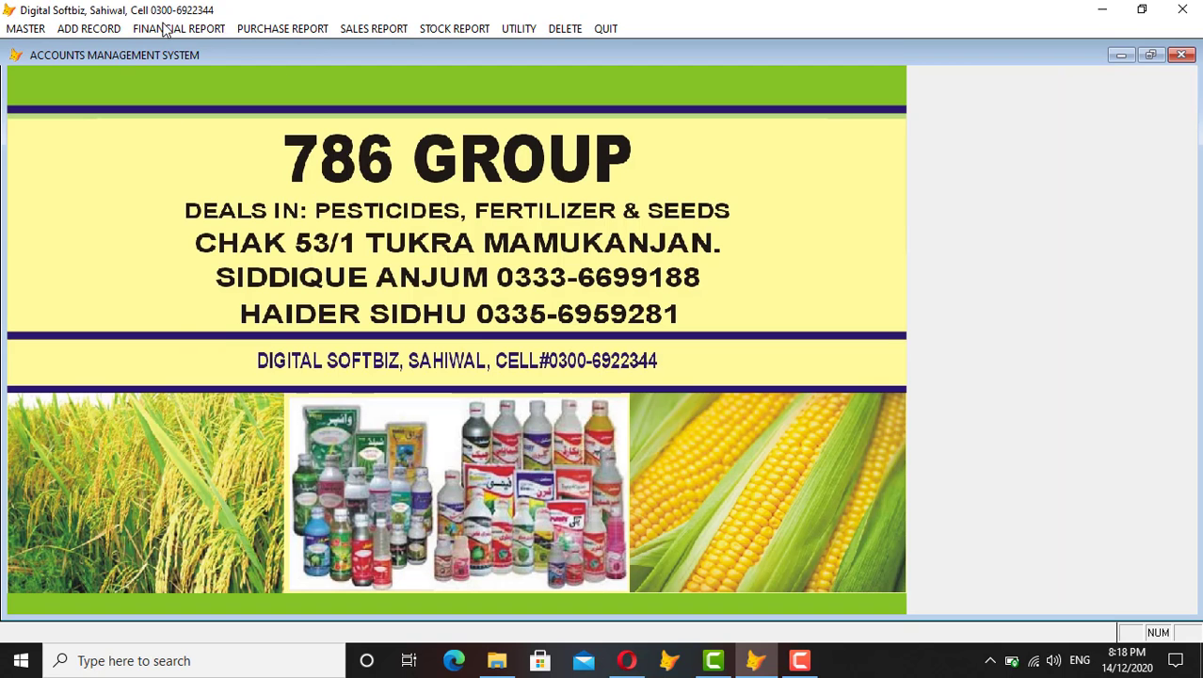
pyautogui.click(89, 29)
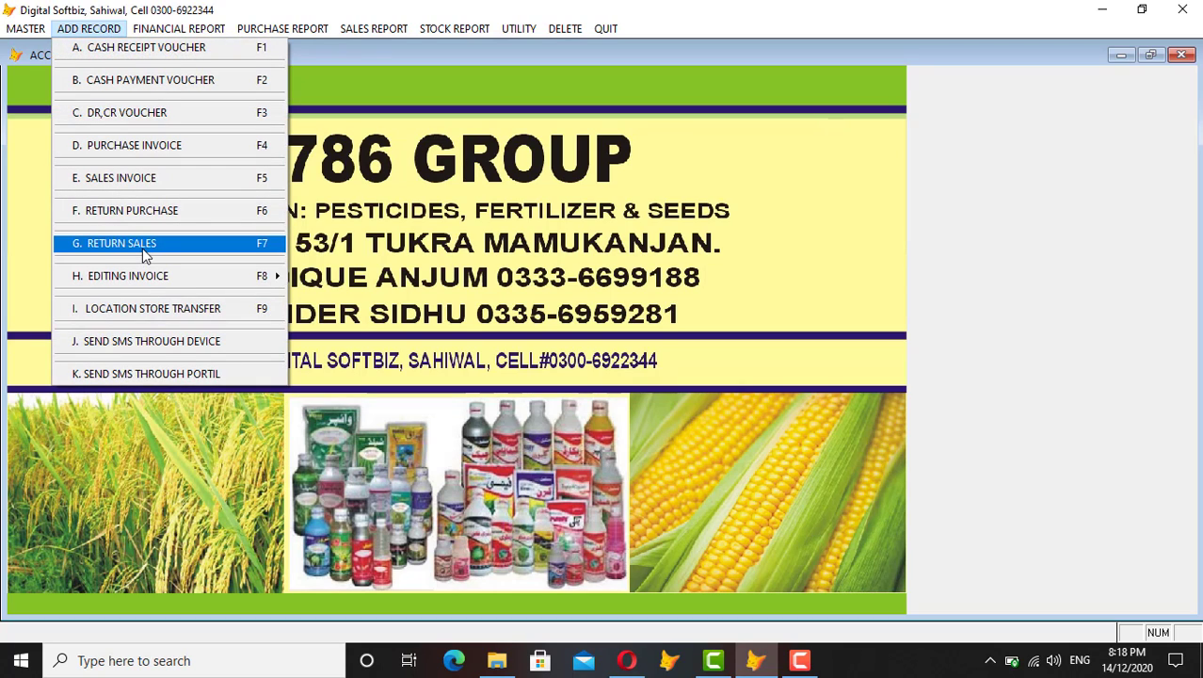
pyautogui.moveTo(163, 282)
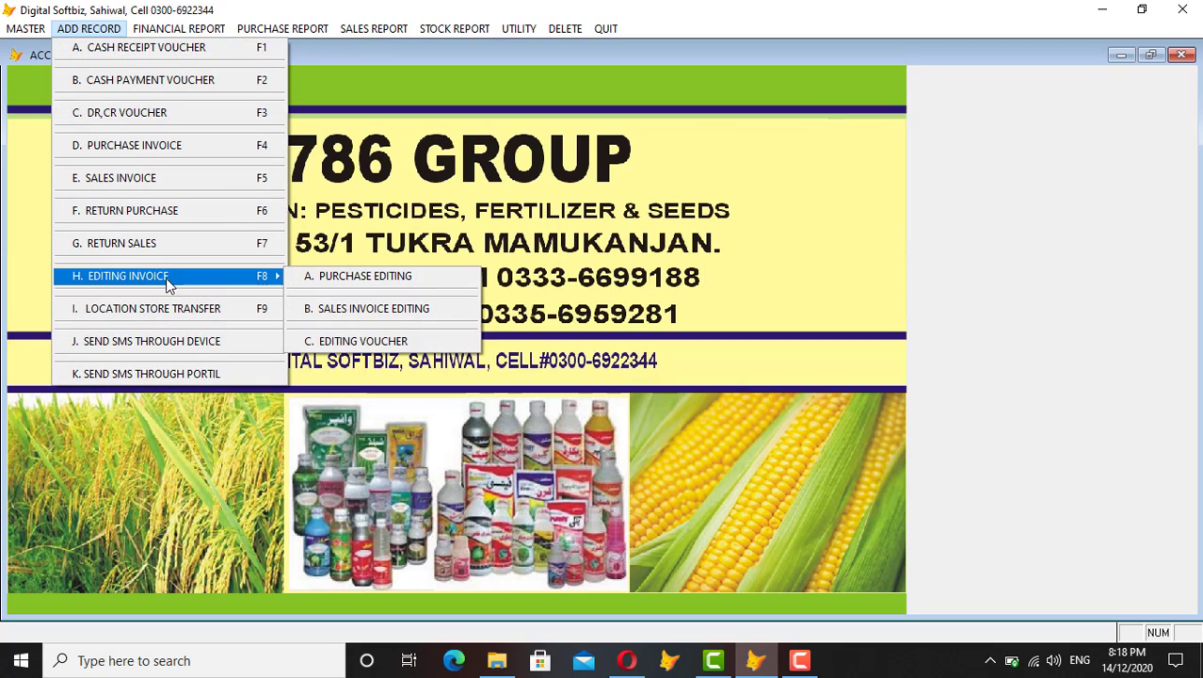
pyautogui.click(364, 309)
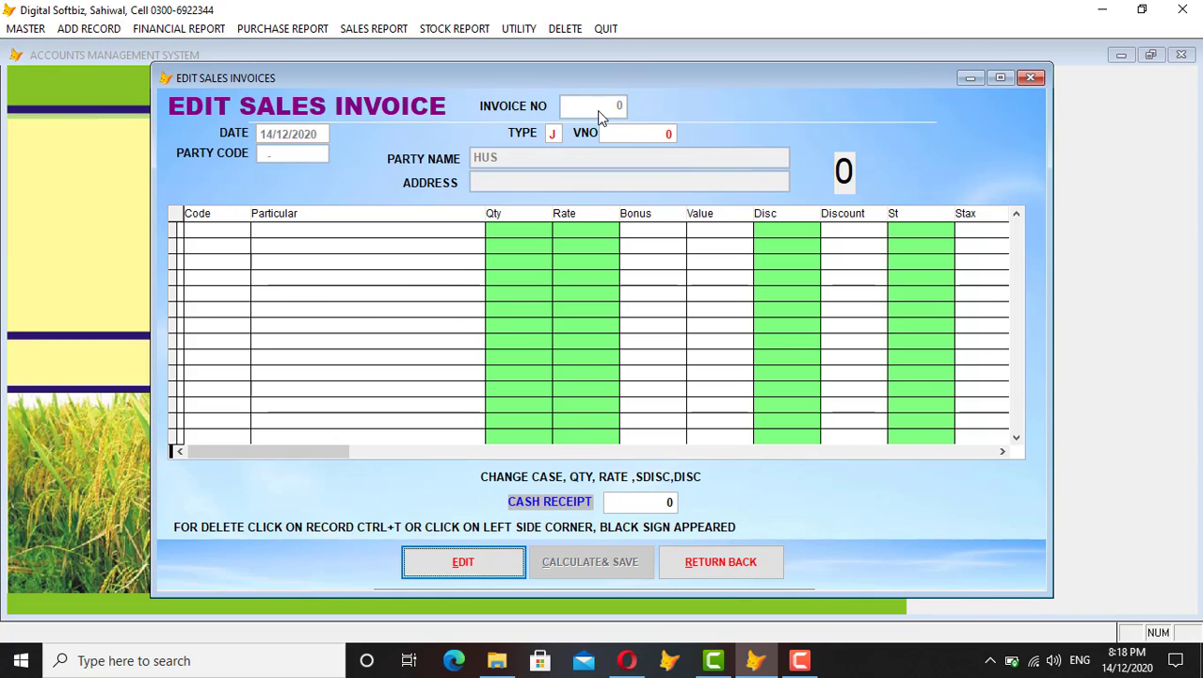
pyautogui.click(492, 577)
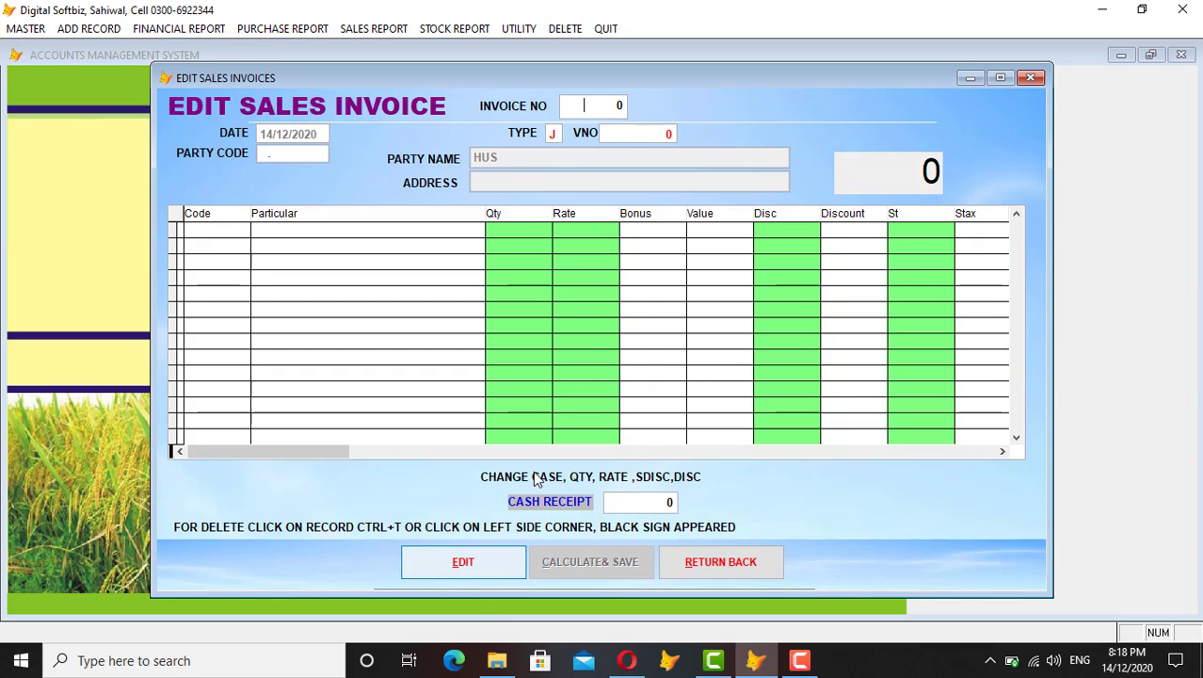
pyautogui.write('615')
pyautogui.press('Return')
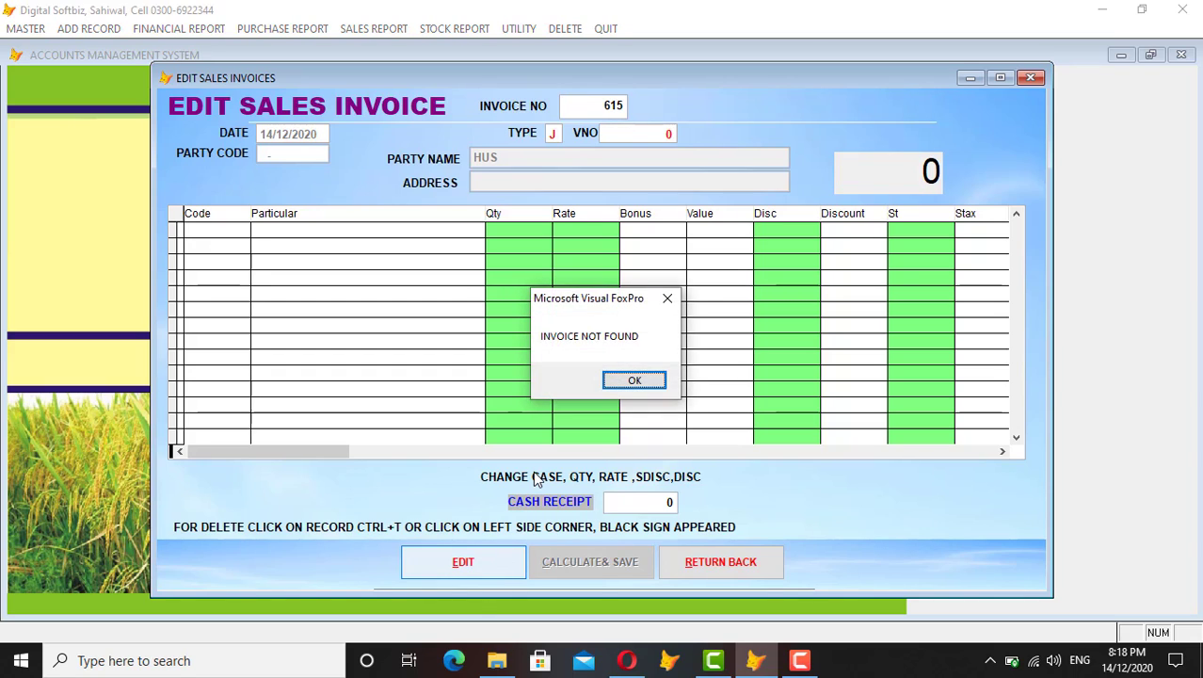
pyautogui.press('Return')
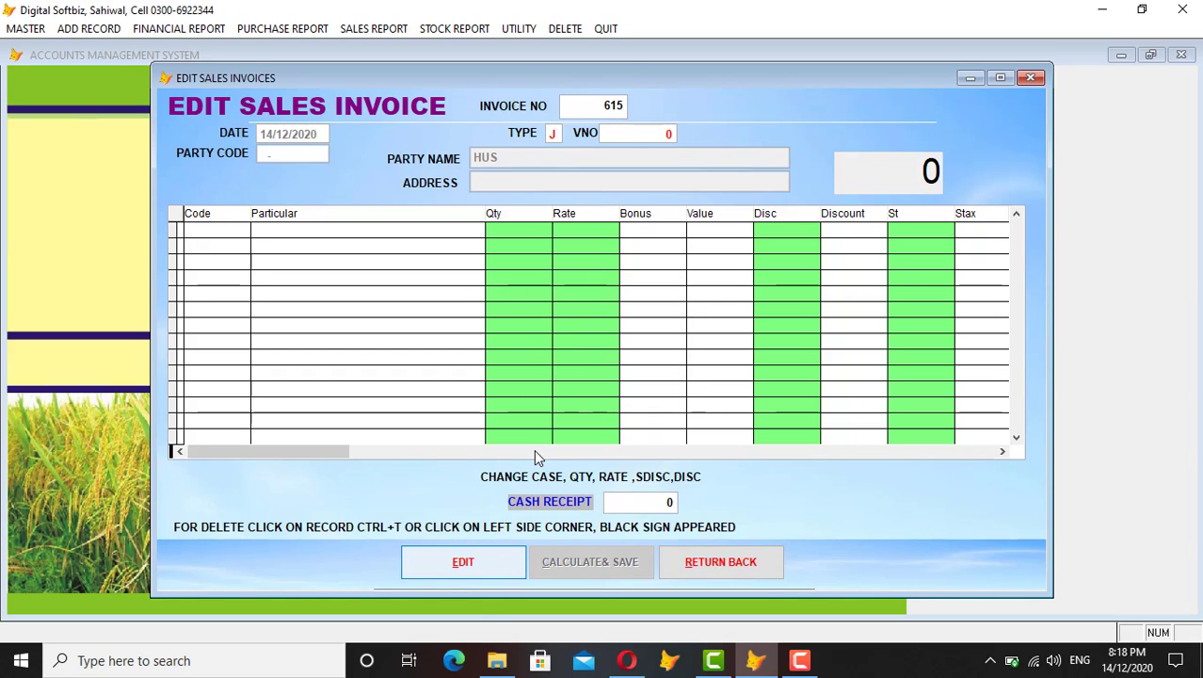
pyautogui.click(691, 570)
# Step: Preview the customer's detailed ledger for the default dates, look up the sales invoice number, and close the preview
pyautogui.click(203, 33)
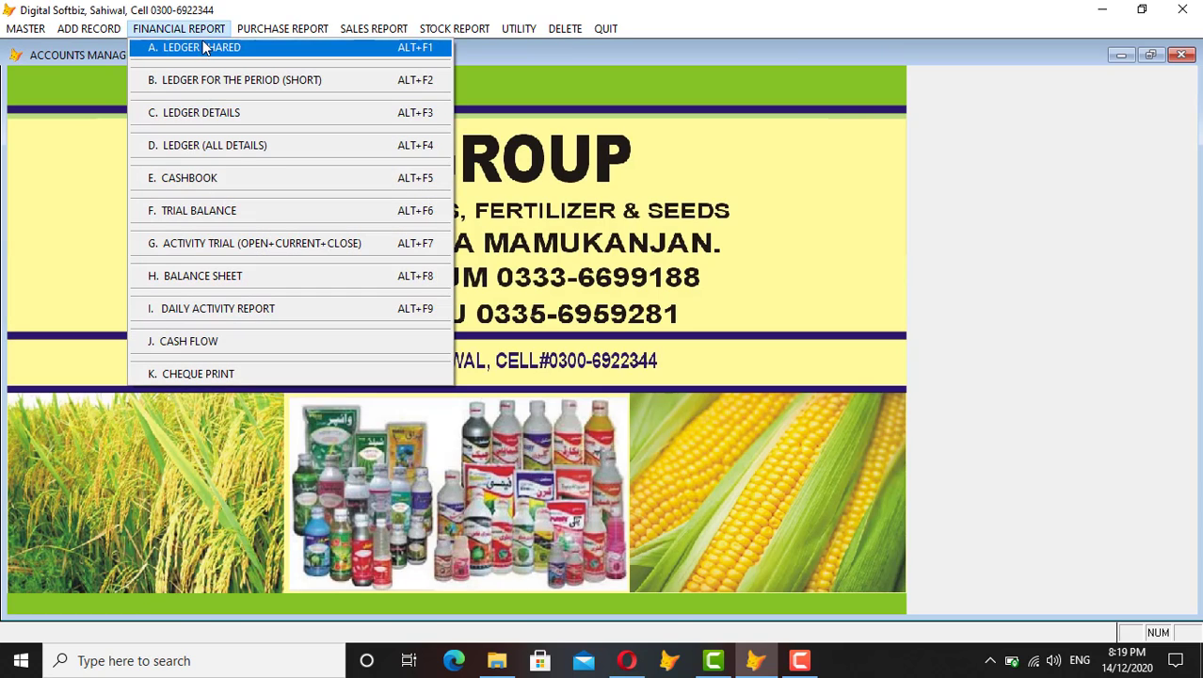
pyautogui.click(226, 115)
pyautogui.press('Return')
pyautogui.write('HUS')
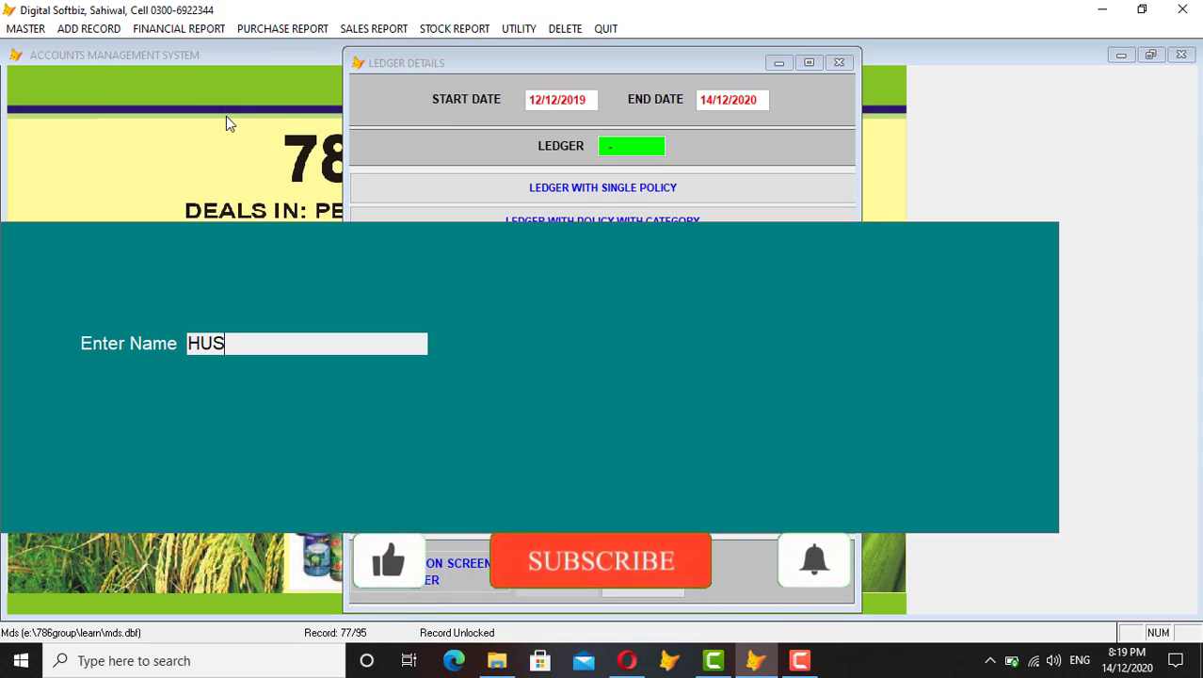
pyautogui.press('Return')
pyautogui.press('Return')
pyautogui.press('Return')
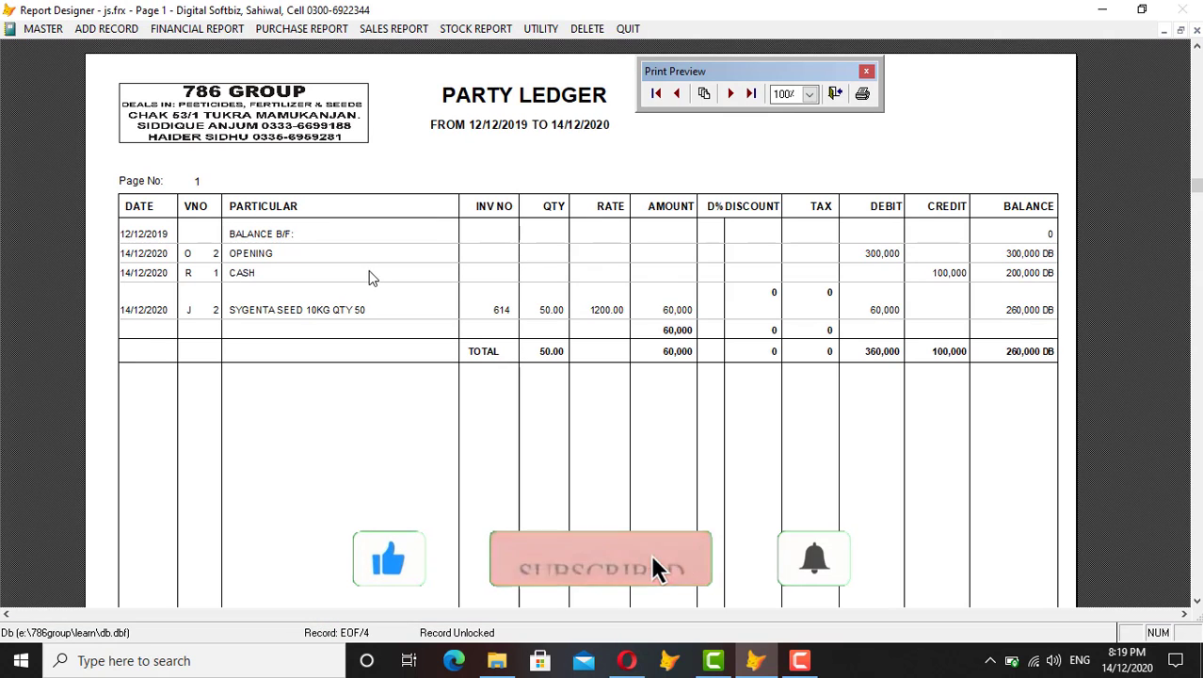
pyautogui.press('Escape')
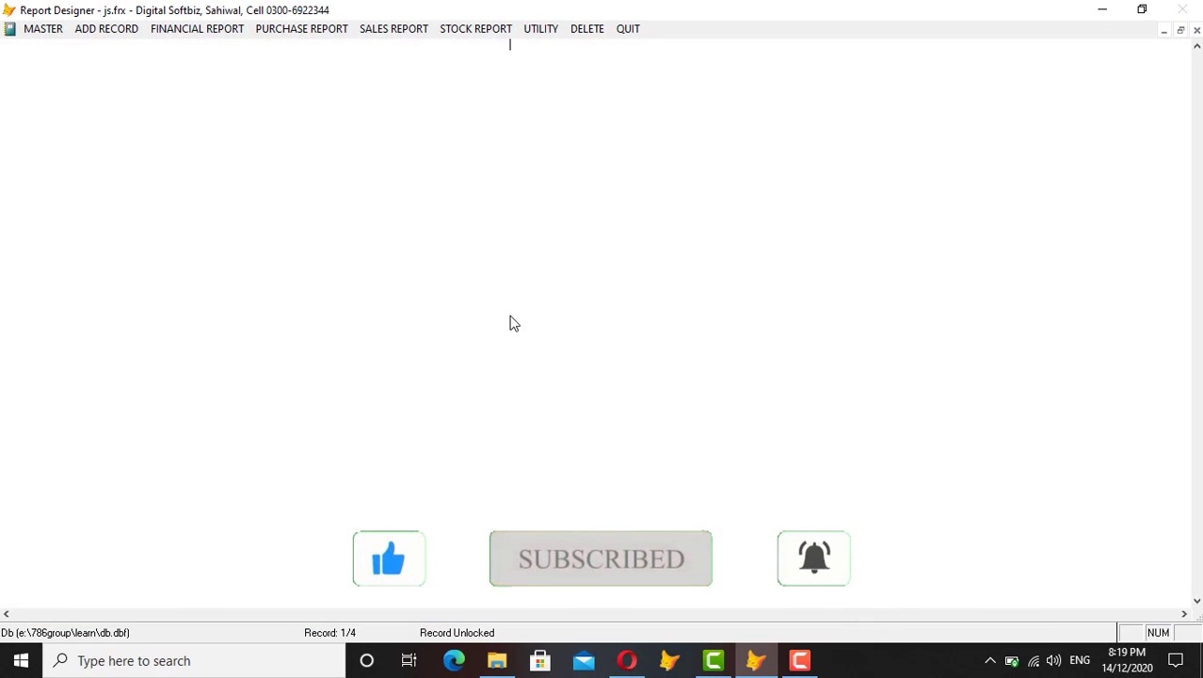
# Step: Load sales invoice 614 in the sales invoice editing form
pyautogui.click(89, 28)
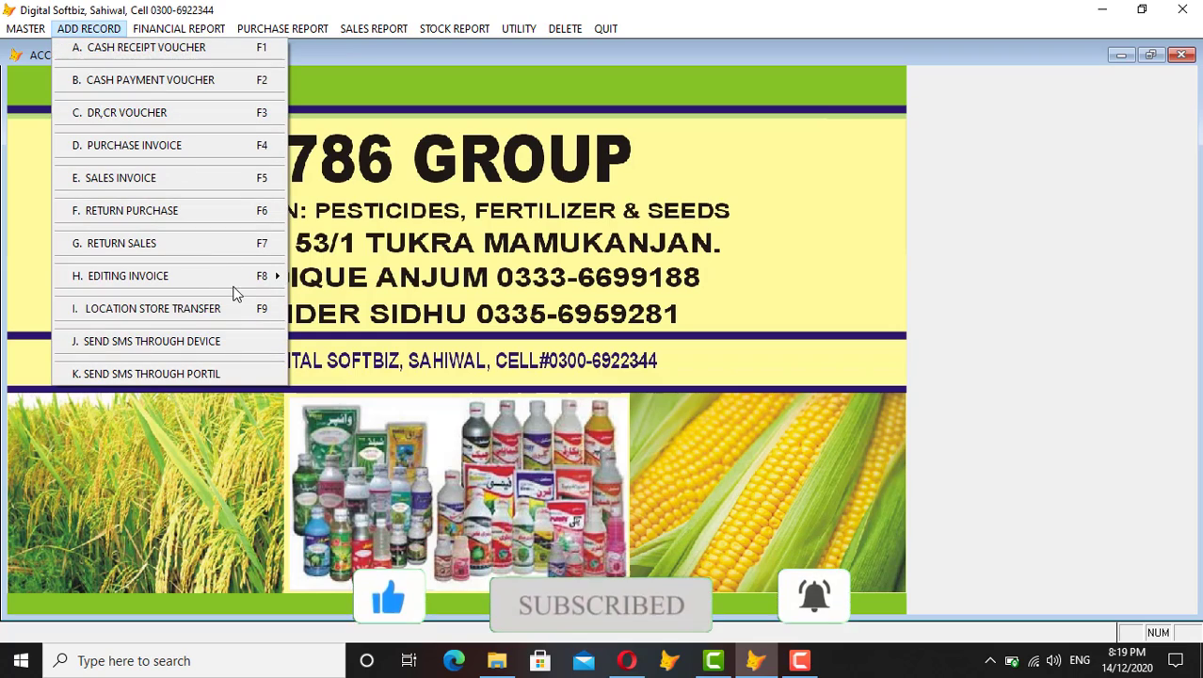
pyautogui.moveTo(261, 287)
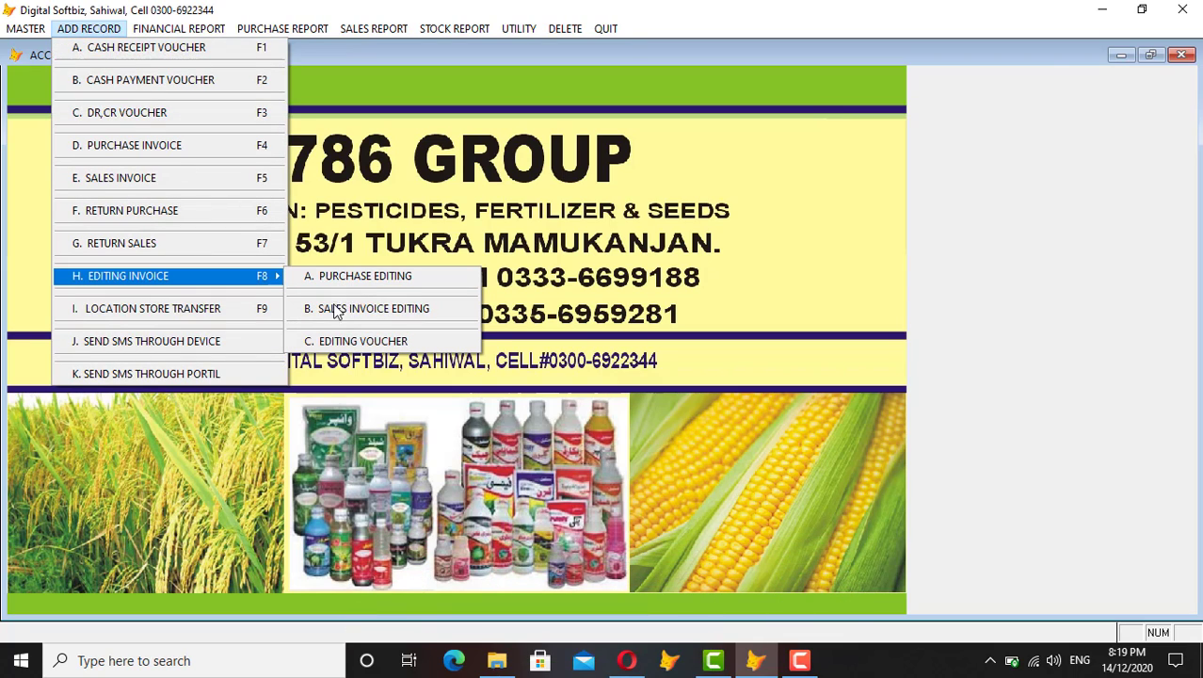
pyautogui.click(370, 310)
pyautogui.click(490, 571)
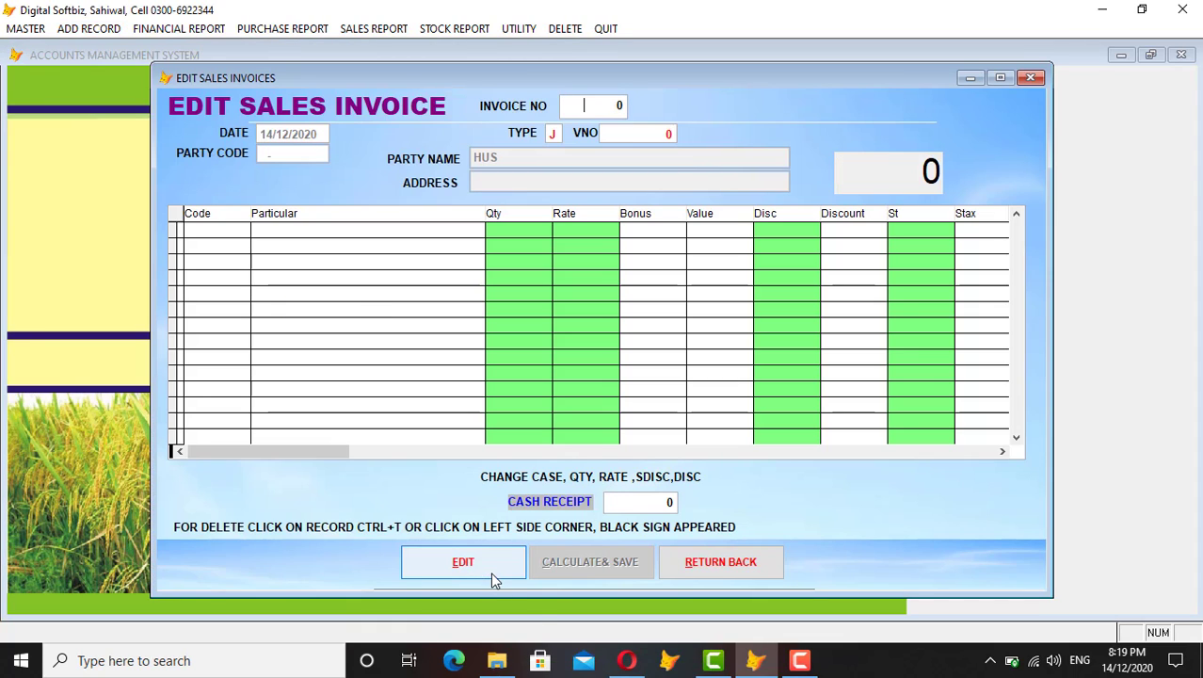
pyautogui.write('614')
pyautogui.press('Return')
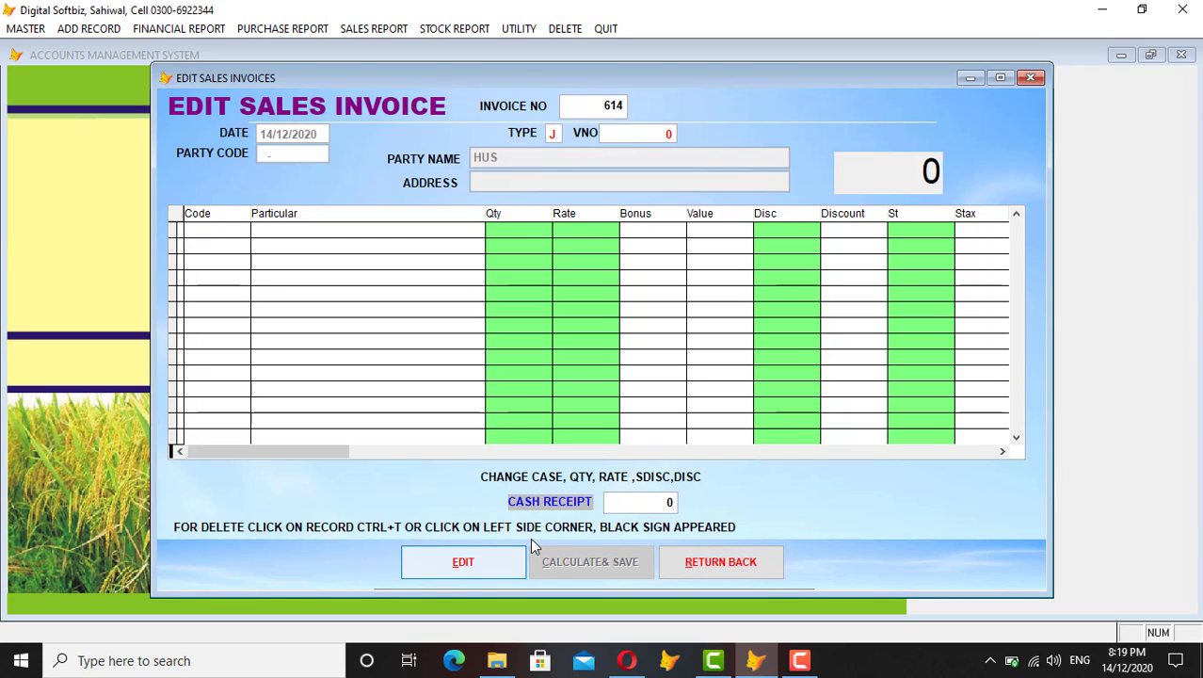
pyautogui.press('Return')
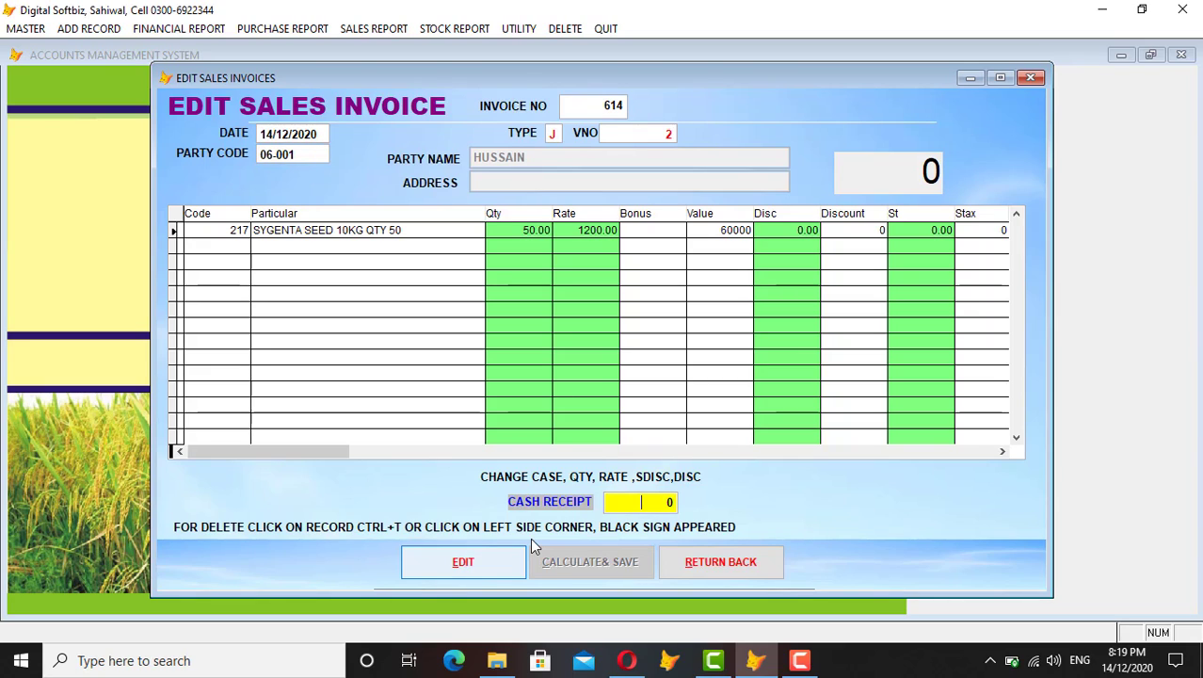
# Step: Change the SYGENTA SEED 10KG quantity to 60, keep the cash receipt at 0, recalculate and save the invoice, and close the form
pyautogui.click(518, 234)
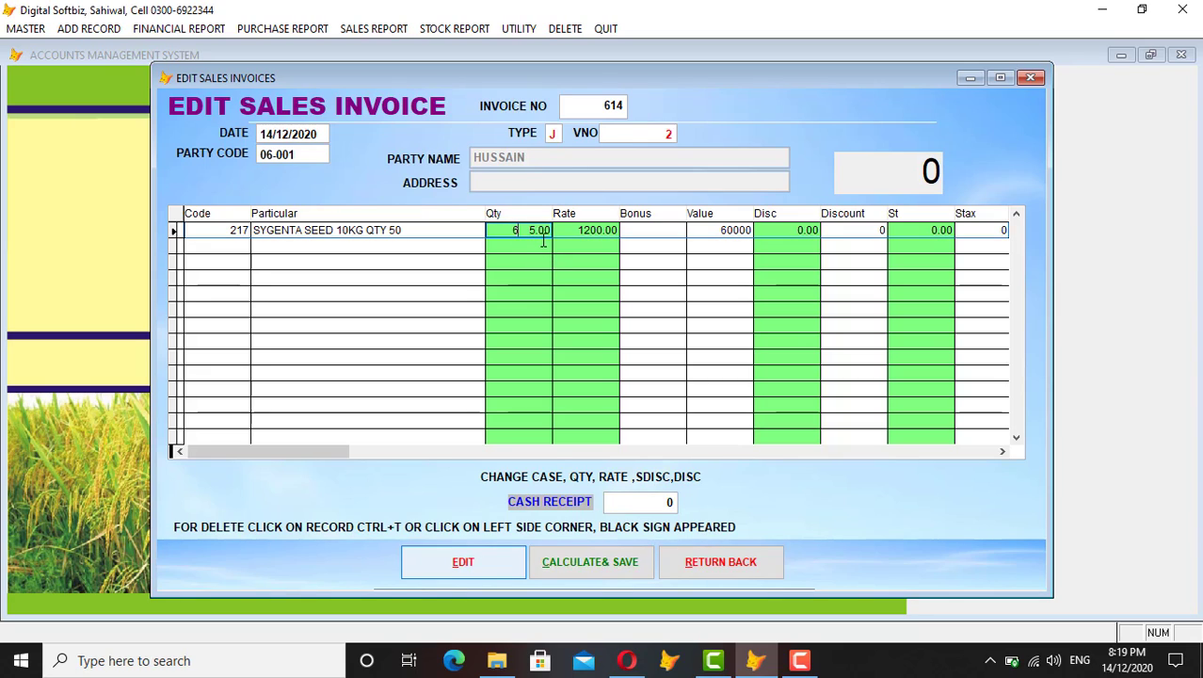
pyautogui.press('Return')
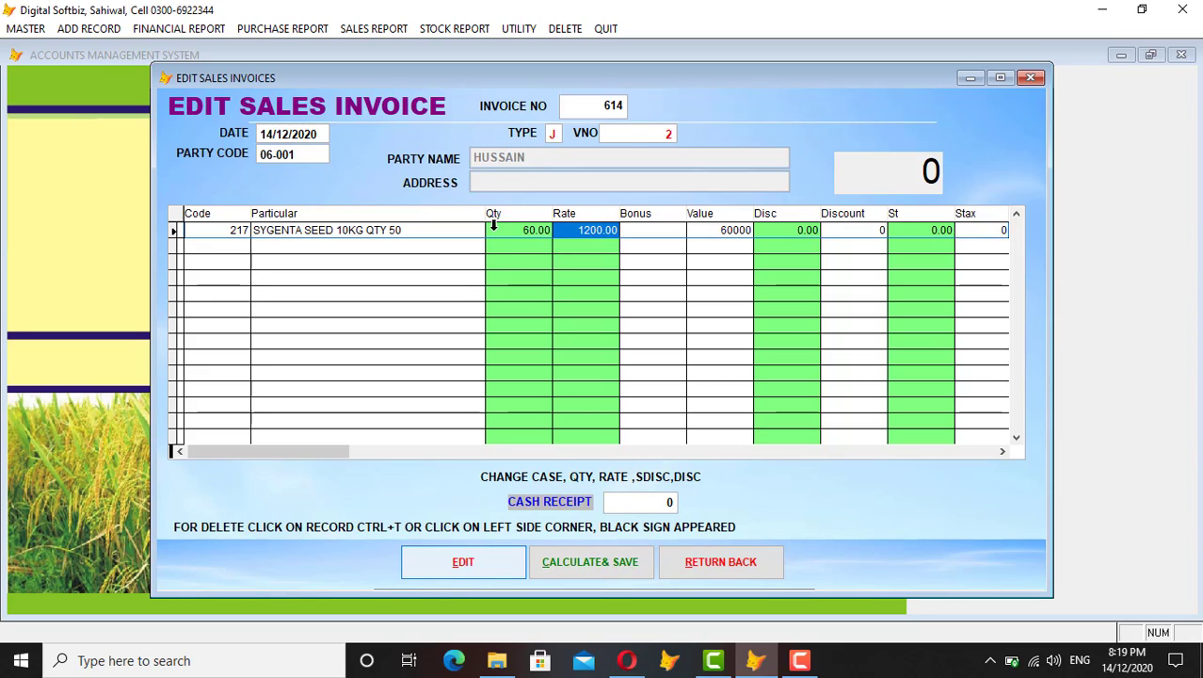
pyautogui.click(643, 506)
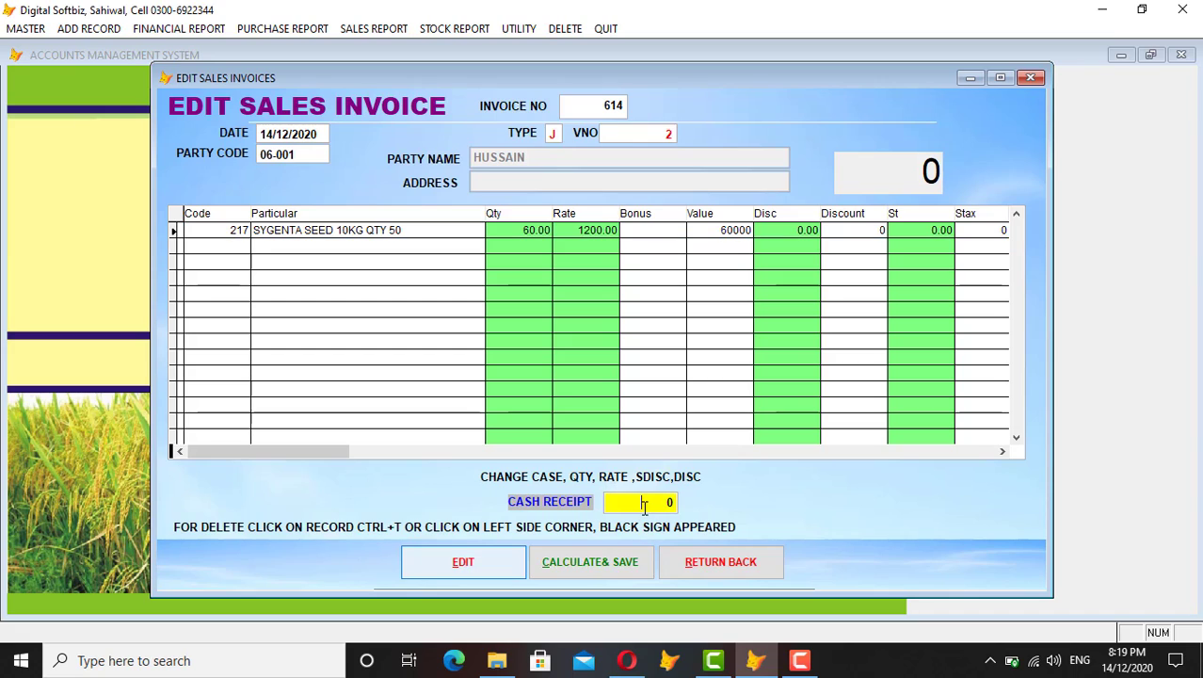
pyautogui.click(617, 563)
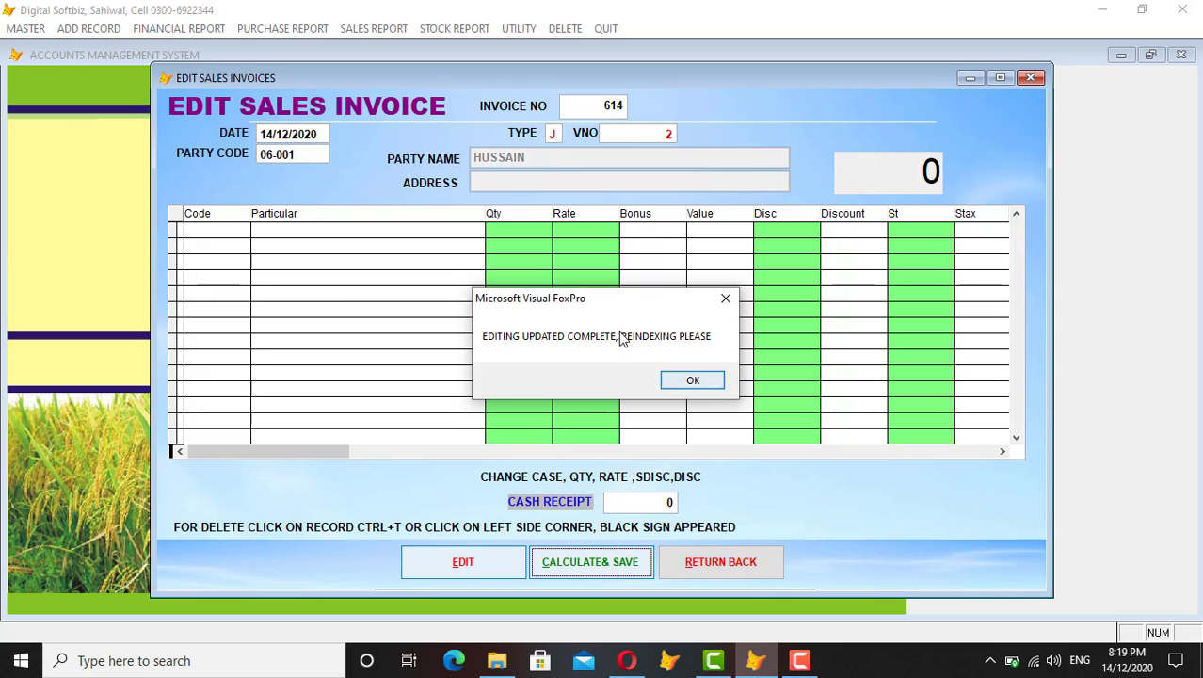
pyautogui.click(693, 379)
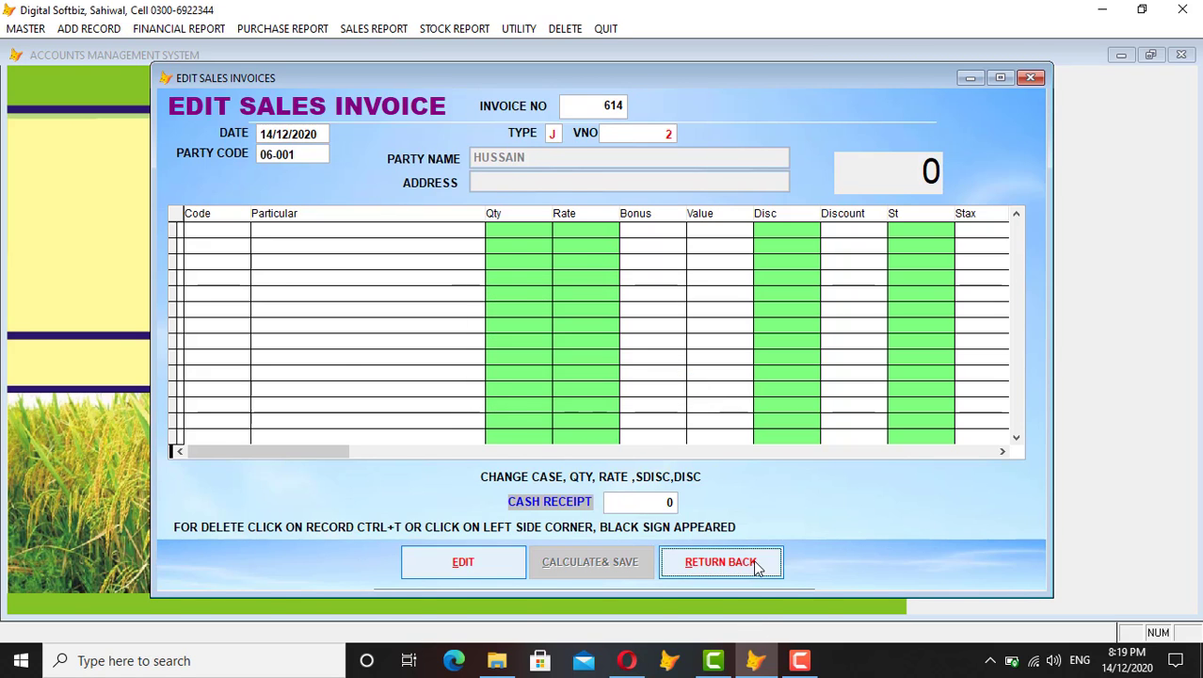
pyautogui.click(753, 562)
# Step: Reindex the data files and accept the warning about closing all users
pyautogui.click(535, 28)
pyautogui.click(546, 47)
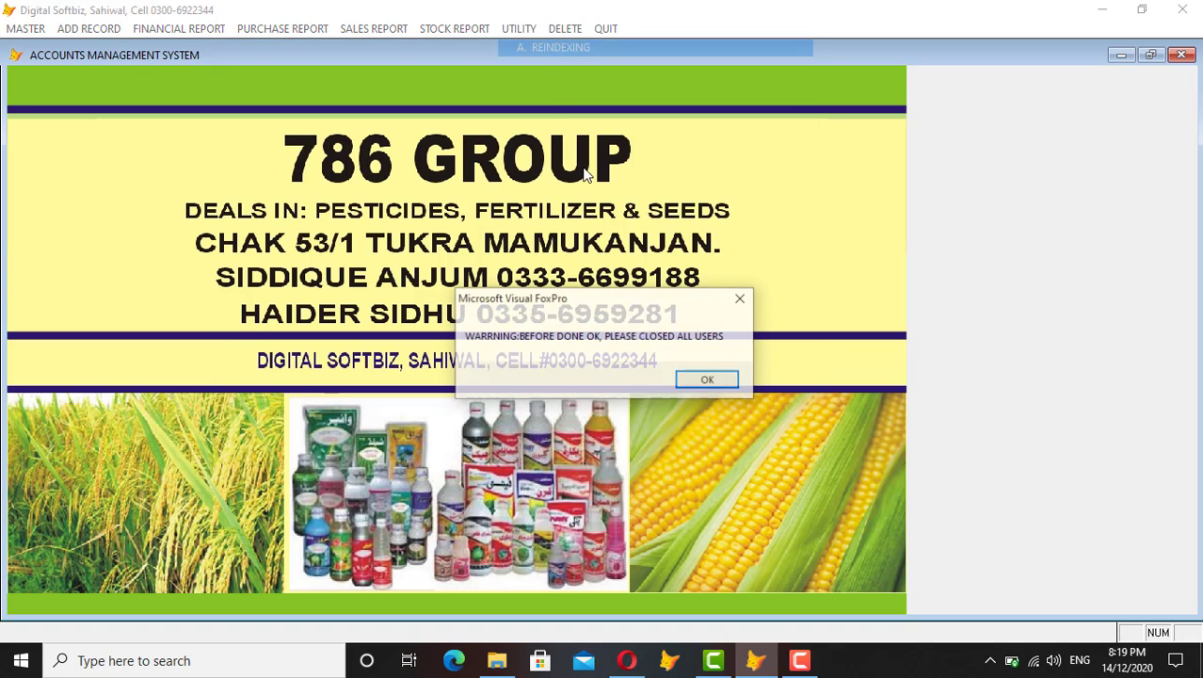
pyautogui.click(704, 380)
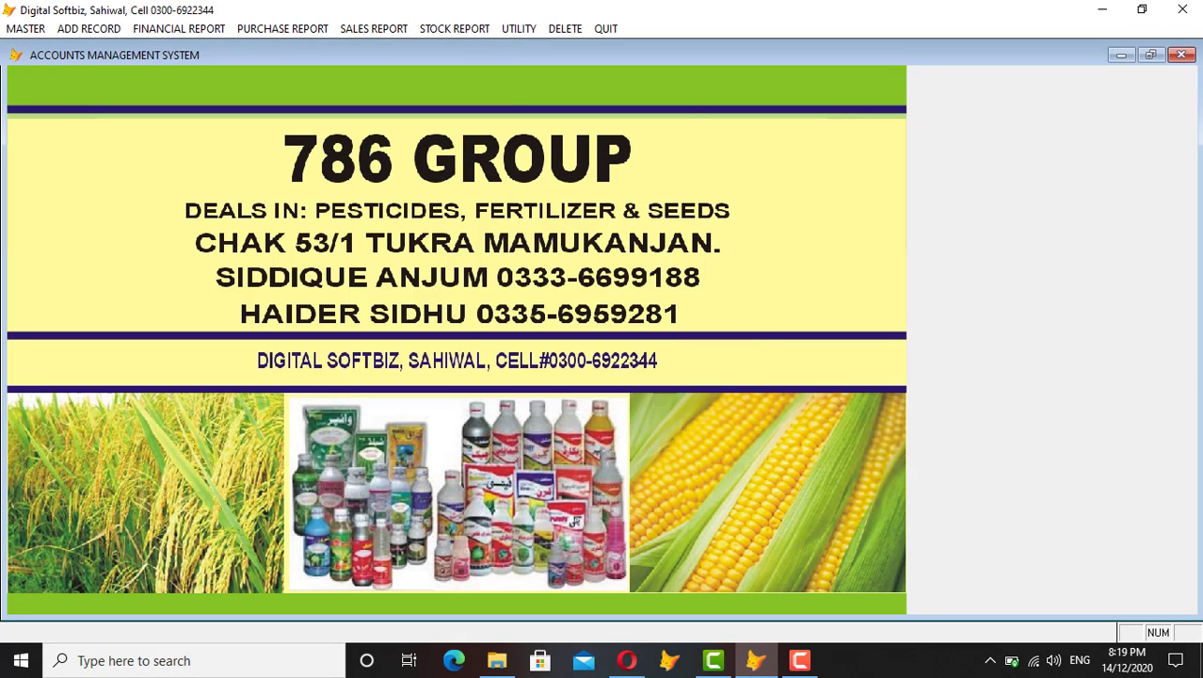
# Step: Preview the stock report with default ranges, check the SYGENTA SEED 10KG quantity on the last page, and close it
pyautogui.click(455, 28)
pyautogui.click(478, 113)
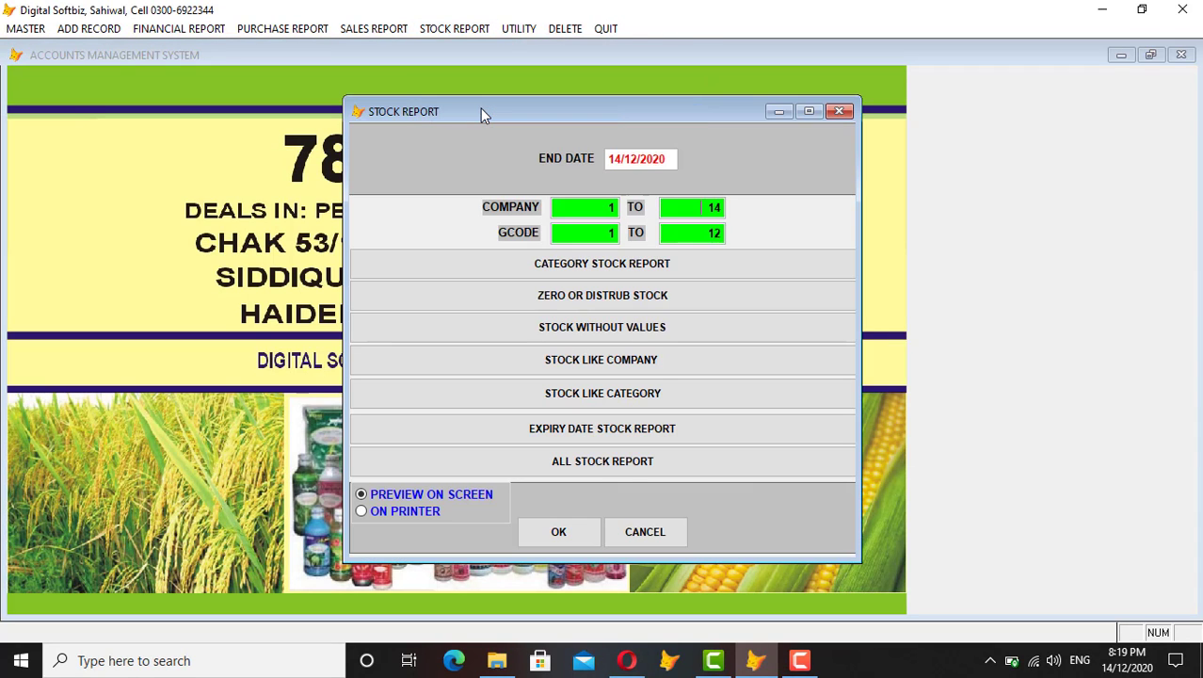
pyautogui.press('Return')
pyautogui.click(752, 93)
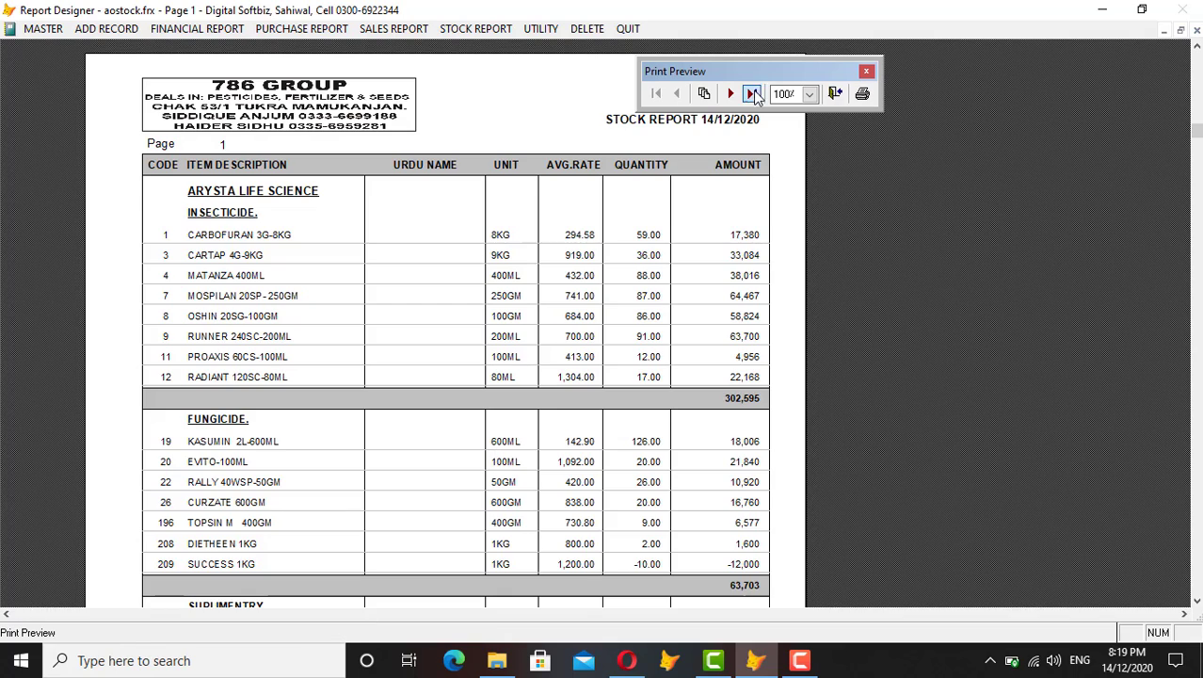
pyautogui.click(695, 254)
pyautogui.click(697, 414)
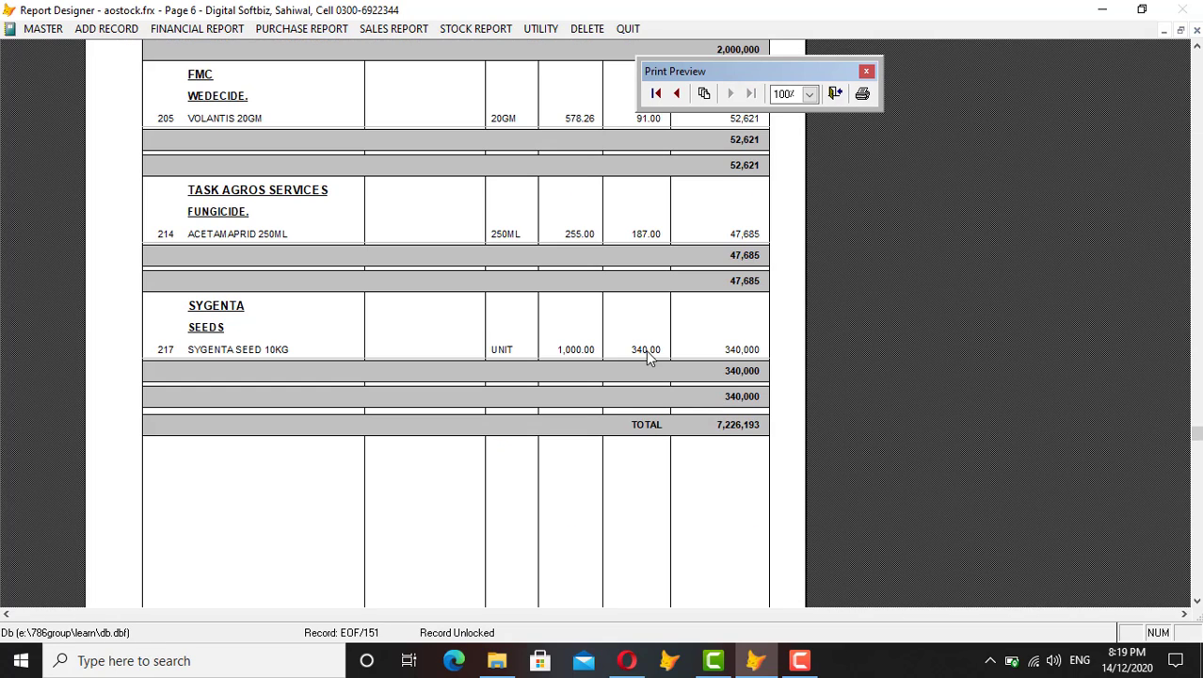
pyautogui.press('Escape')
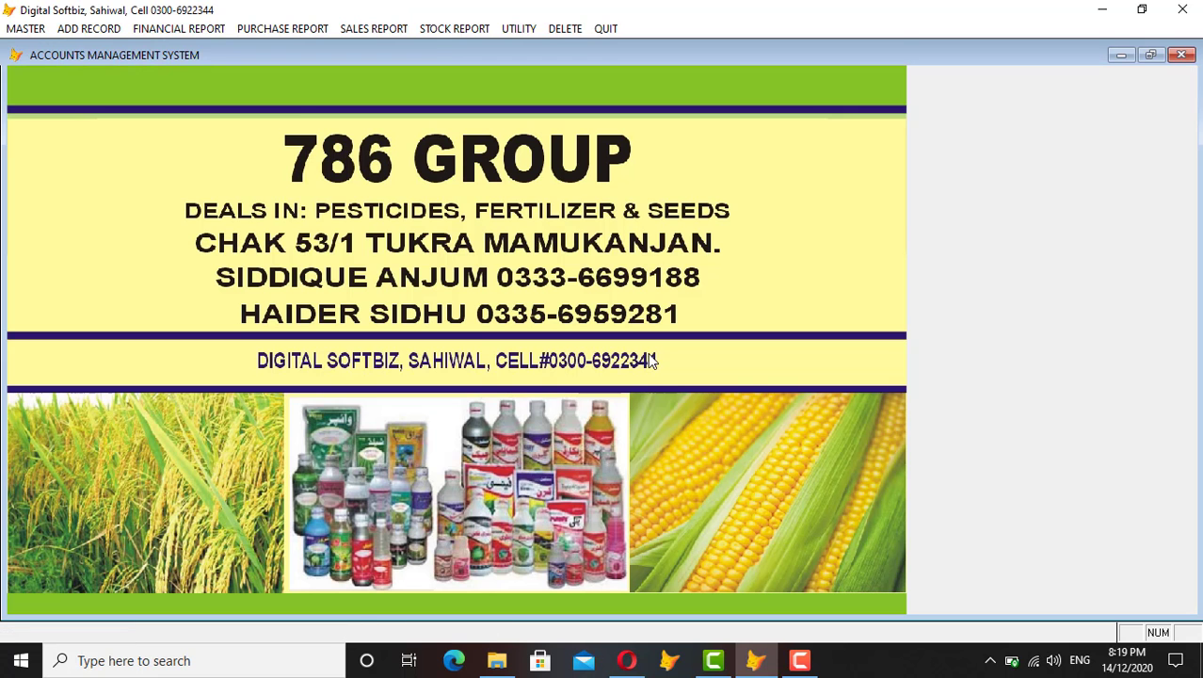
# Step: Examine the location store transfer form, close it without an entry, and look over the available SMS sending options
pyautogui.click(98, 26)
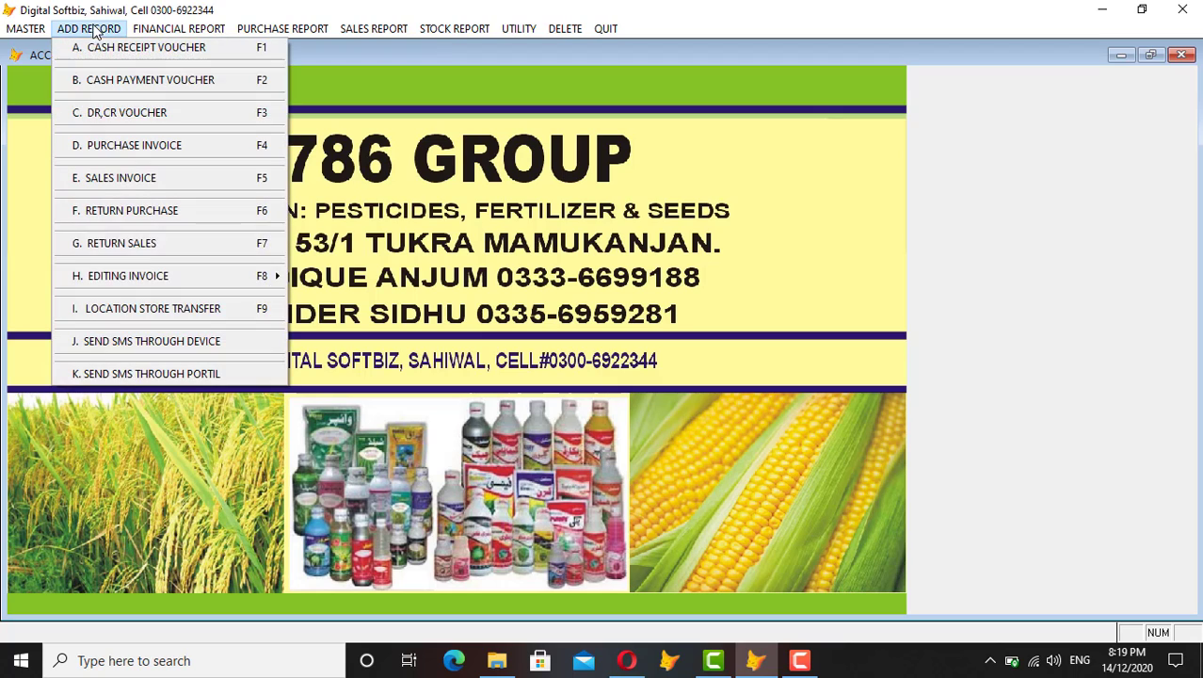
pyautogui.click(167, 315)
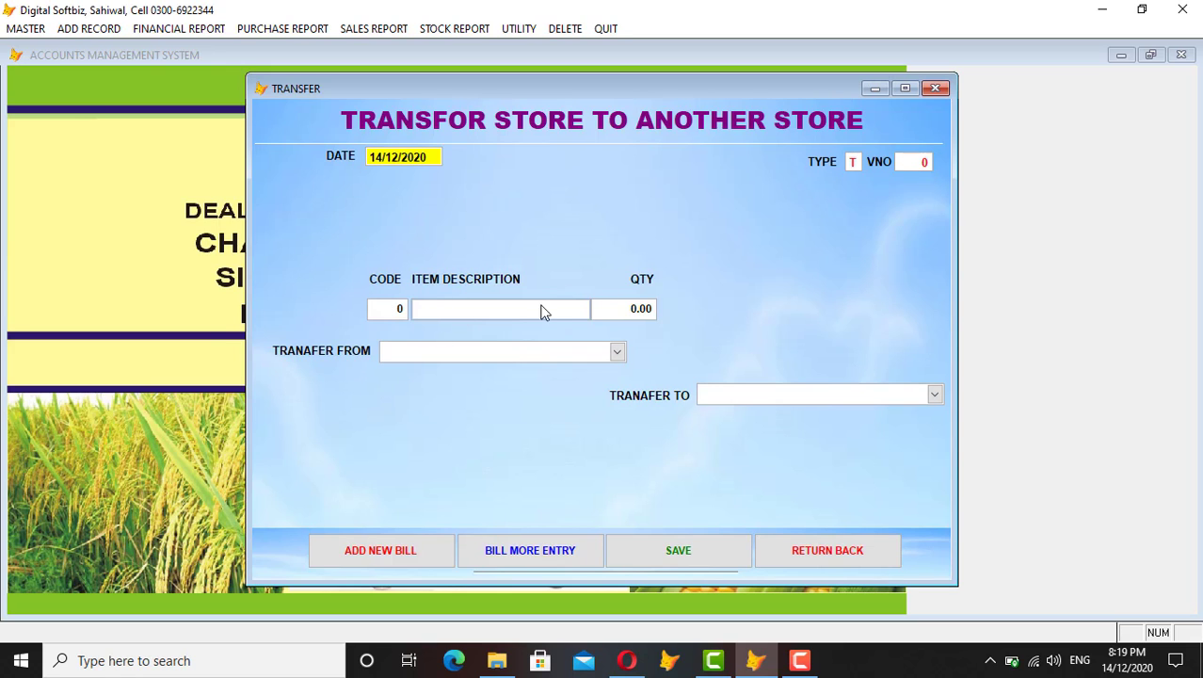
pyautogui.click(814, 549)
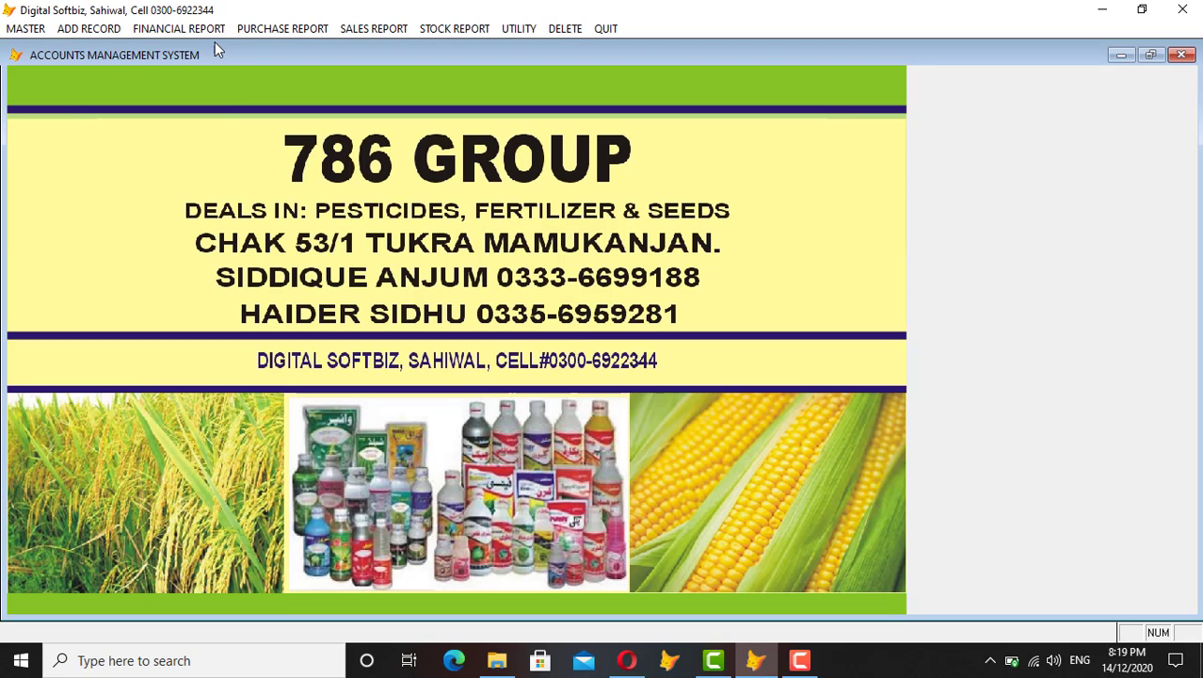
pyautogui.click(98, 29)
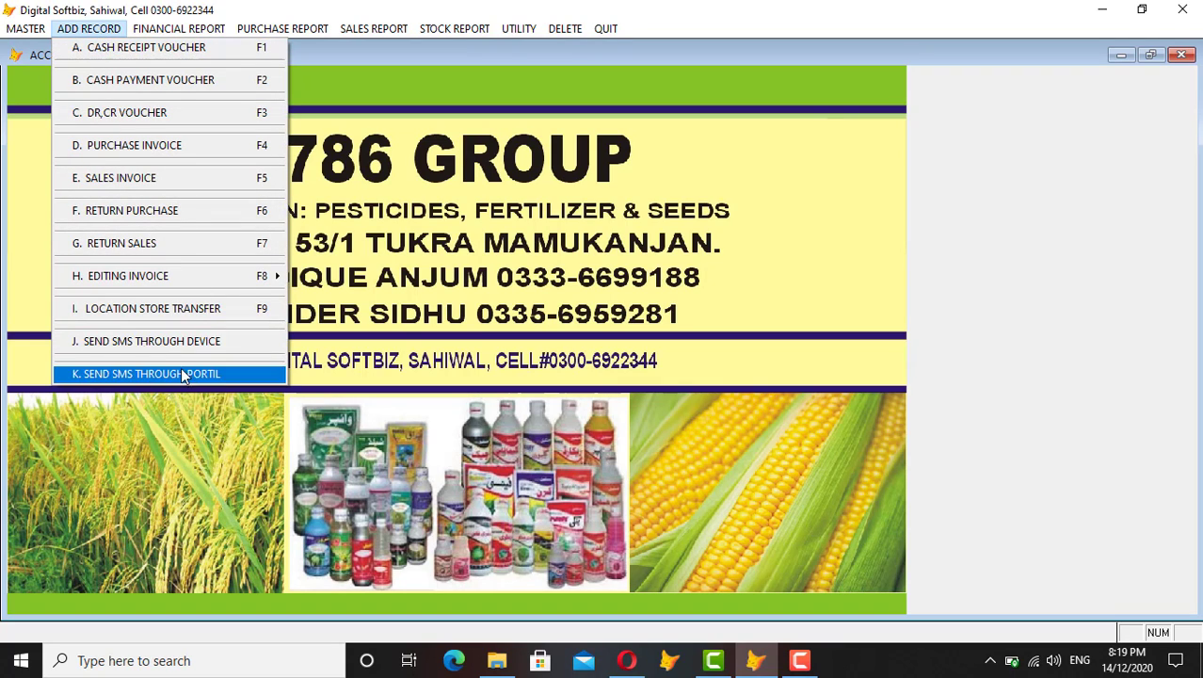
# Step: Preview the trial balance with the default dates and ledger range, and examine the account balances down to the totals
pyautogui.moveTo(193, 30)
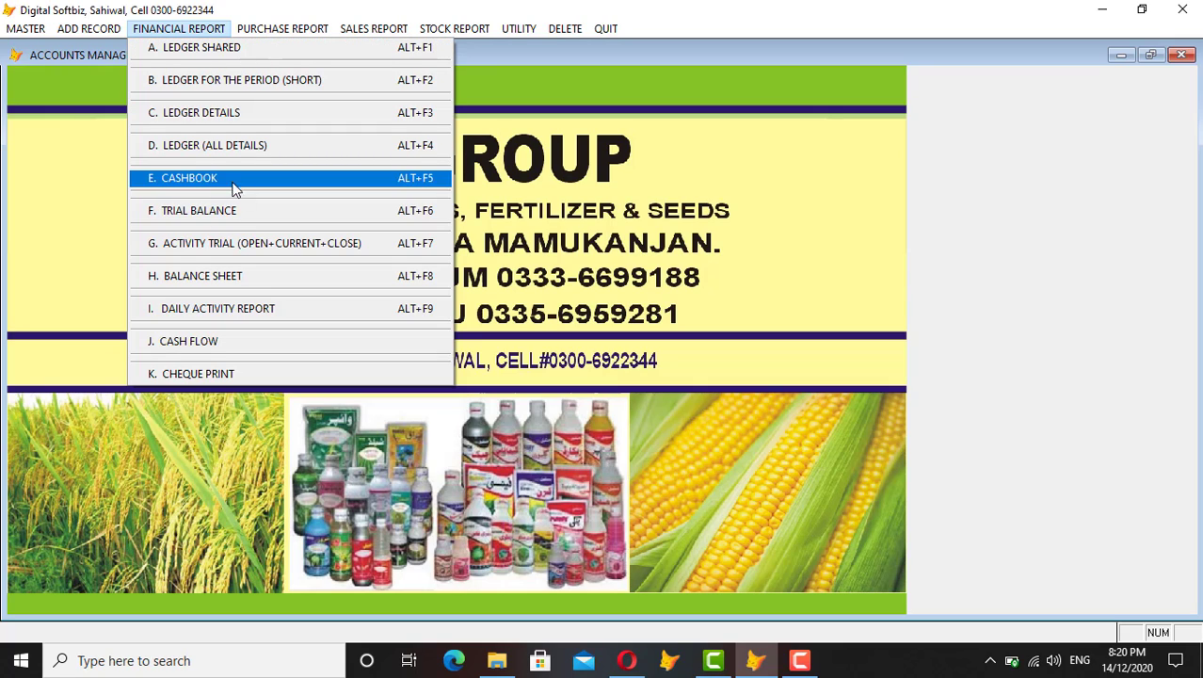
pyautogui.click(237, 210)
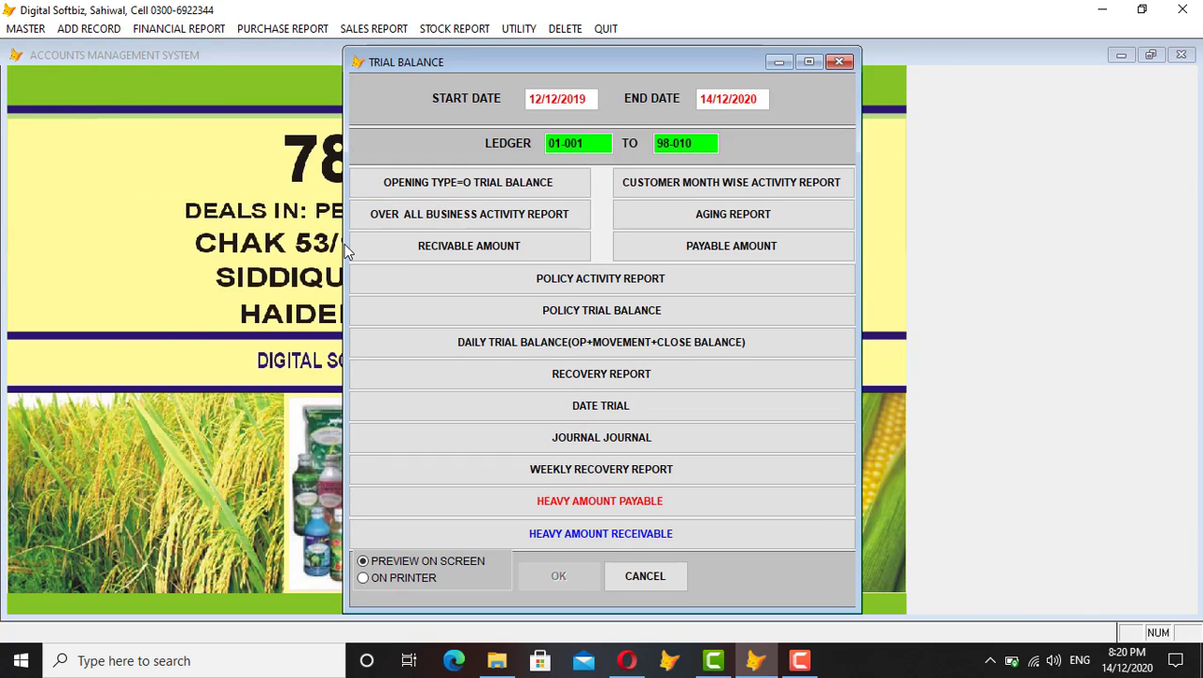
pyautogui.press('Return')
pyautogui.press('Return')
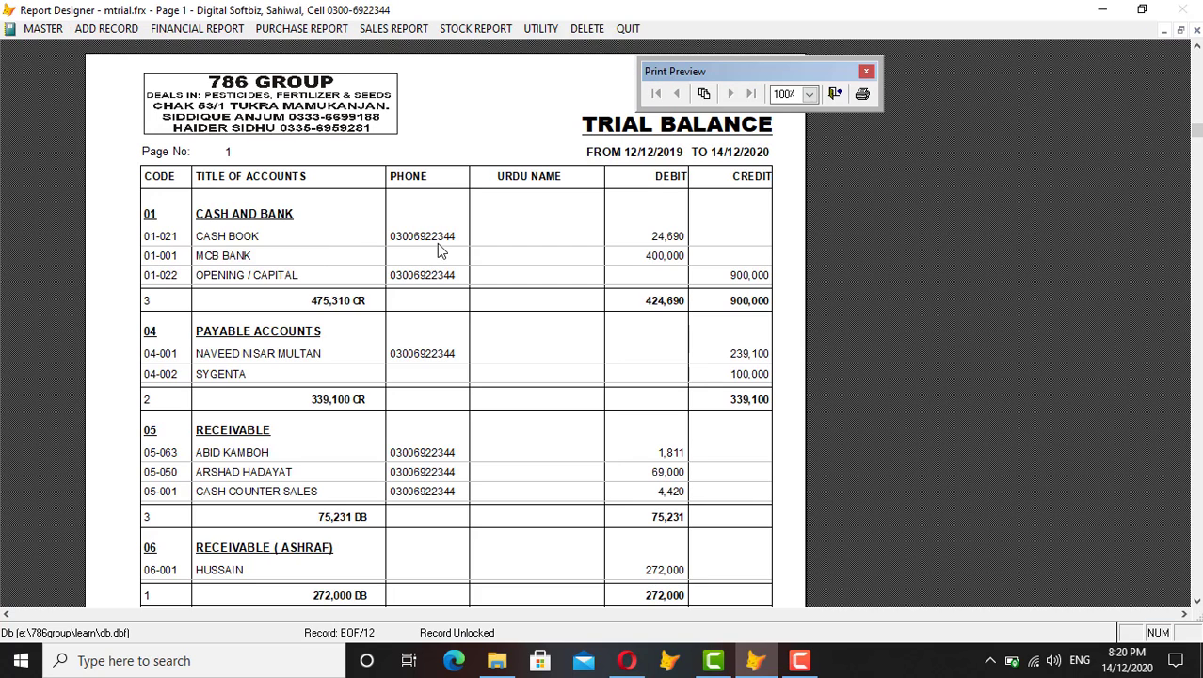
pyautogui.click(504, 365)
pyautogui.click(493, 342)
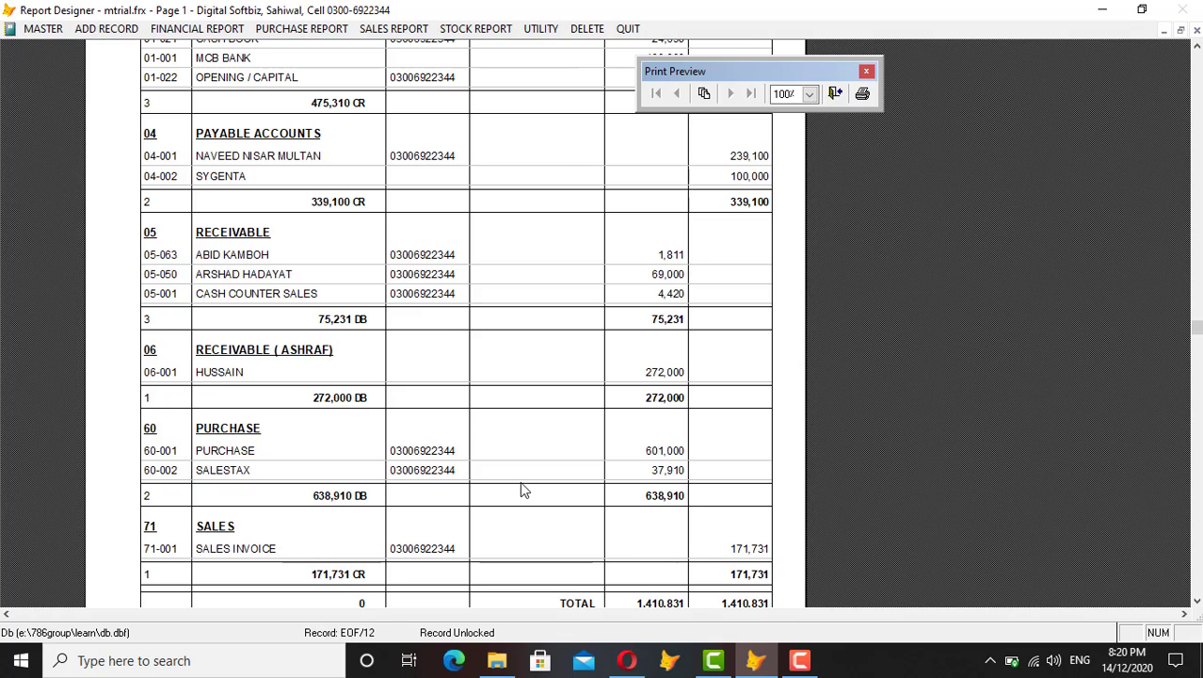
# Step: Close the trial balance preview and look over the available financial, purchase, sales and stock reports
pyautogui.press('Escape')
pyautogui.click(198, 31)
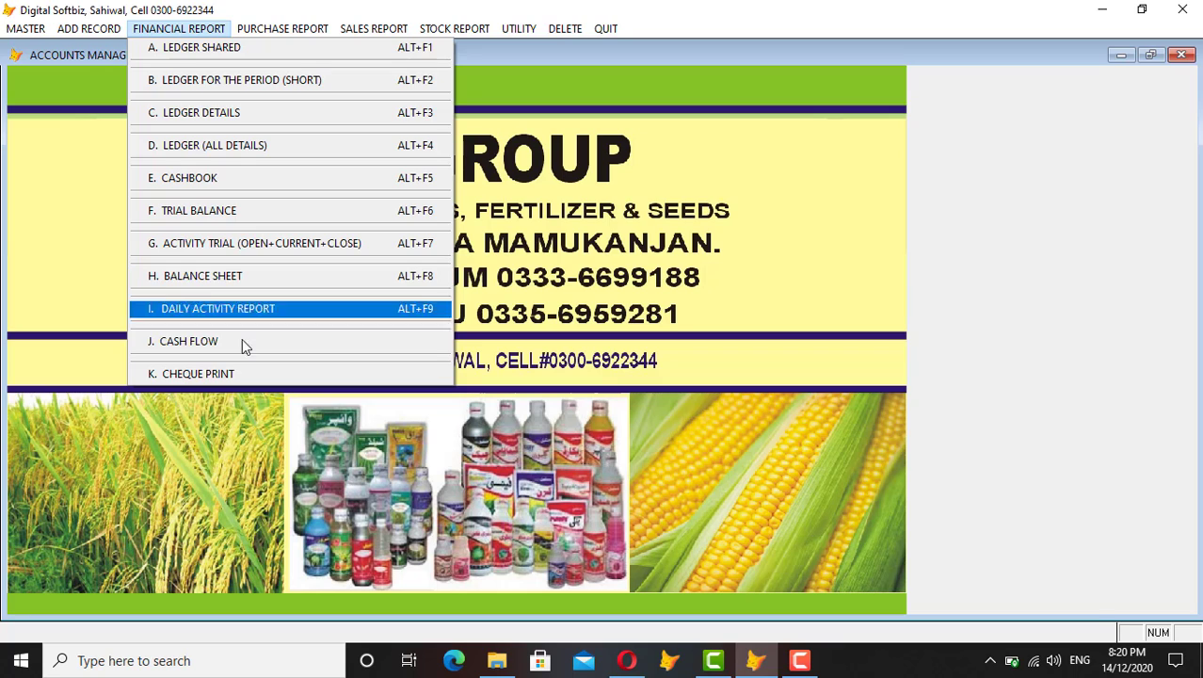
pyautogui.moveTo(282, 27)
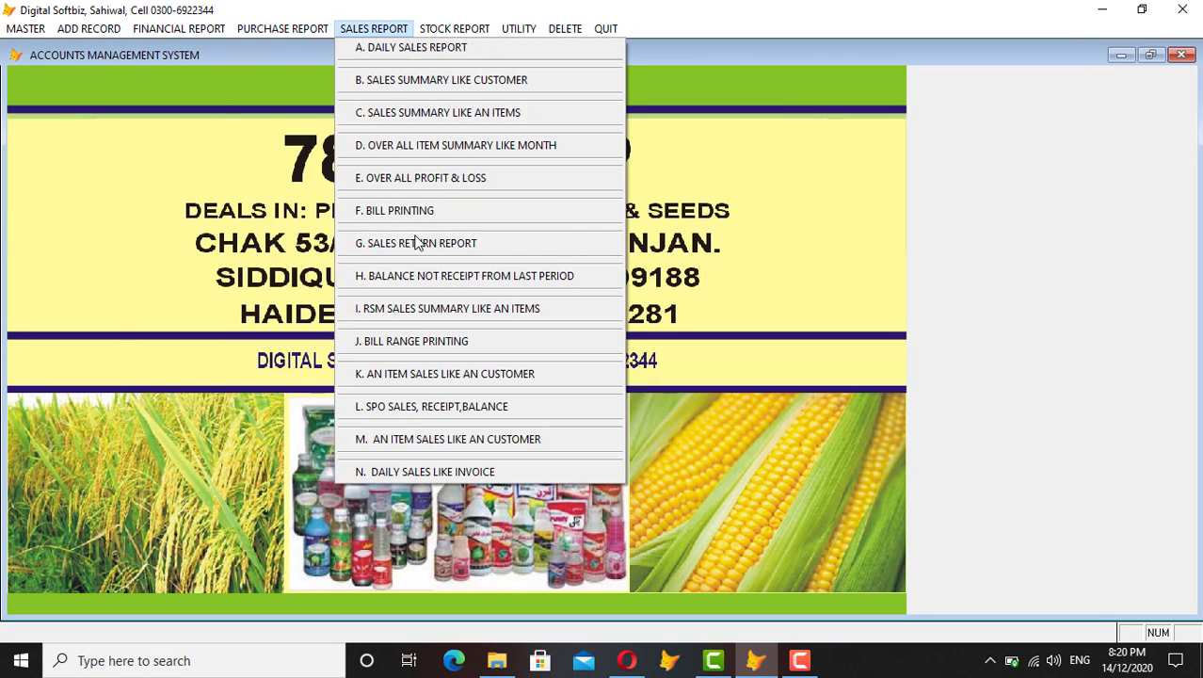
pyautogui.moveTo(482, 26)
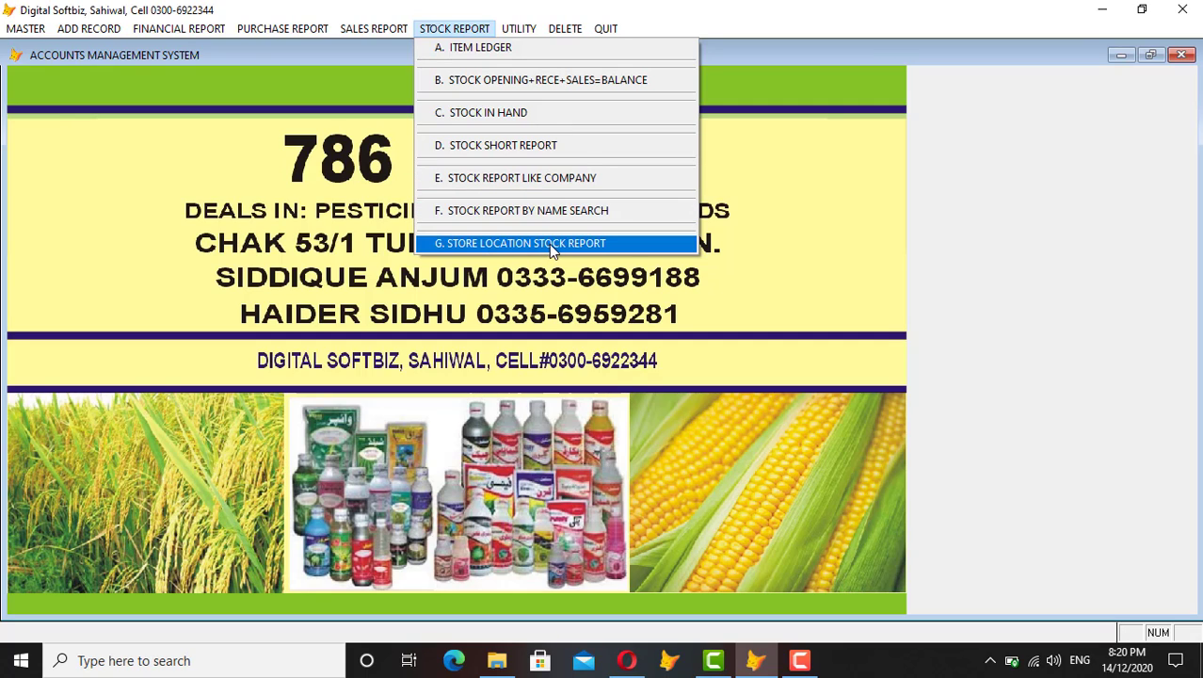
pyautogui.moveTo(527, 36)
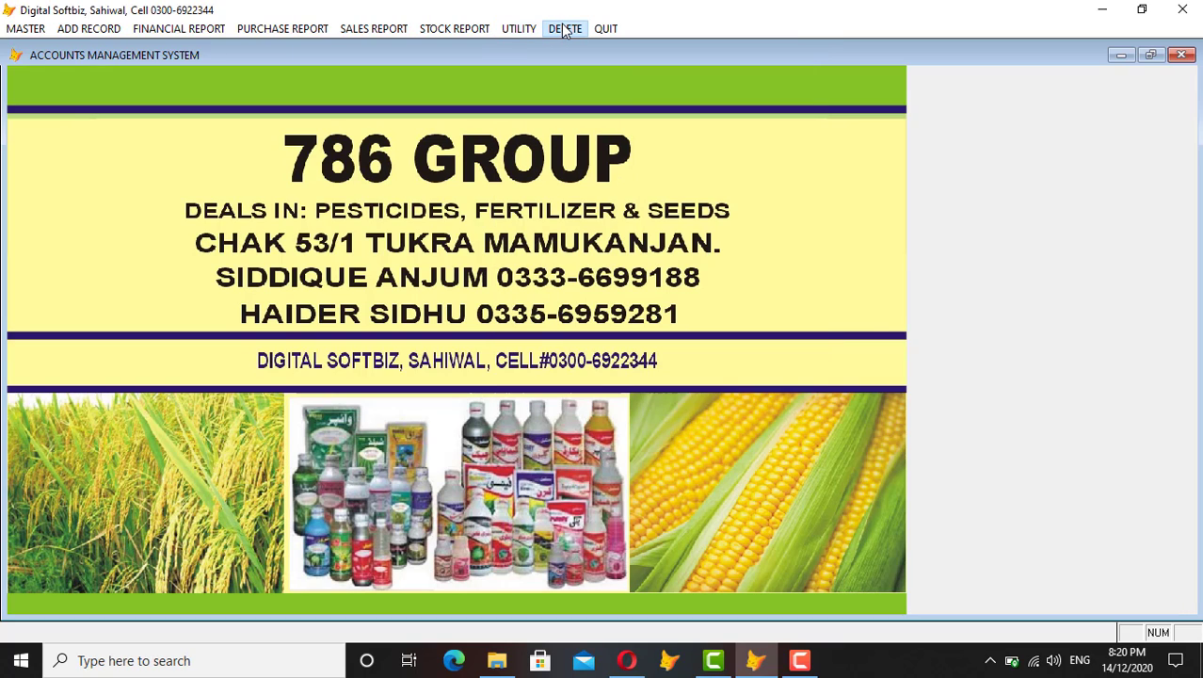
# Step: Look up the customer by name, preview that account's shared ledger with the default dates, check its entries, and close it
pyautogui.click(184, 29)
pyautogui.click(216, 48)
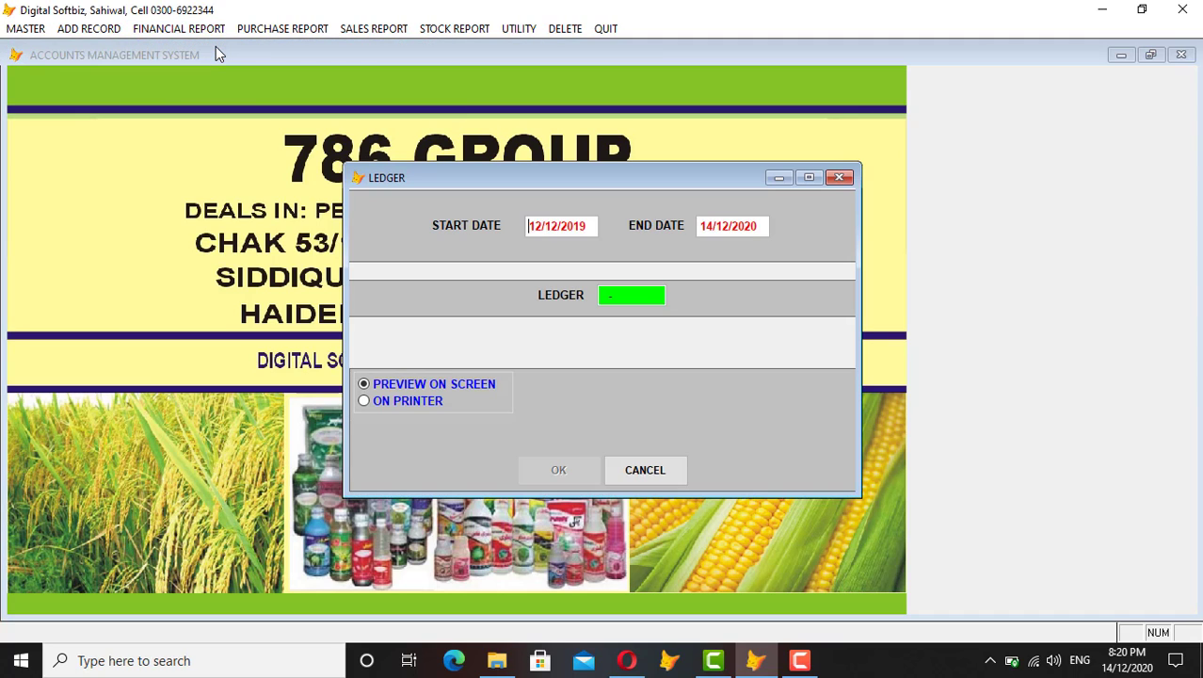
pyautogui.press('Return')
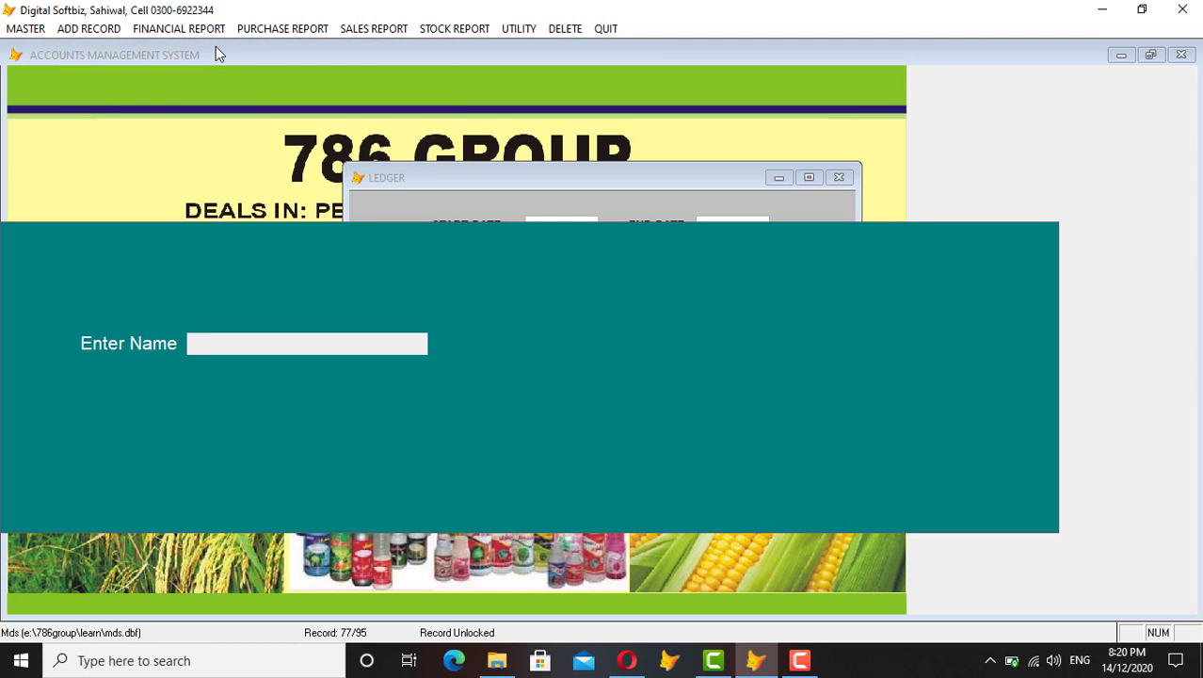
pyautogui.write('HY')
pyautogui.write('US')
pyautogui.press('Return')
pyautogui.press('Return')
pyautogui.press('Return')
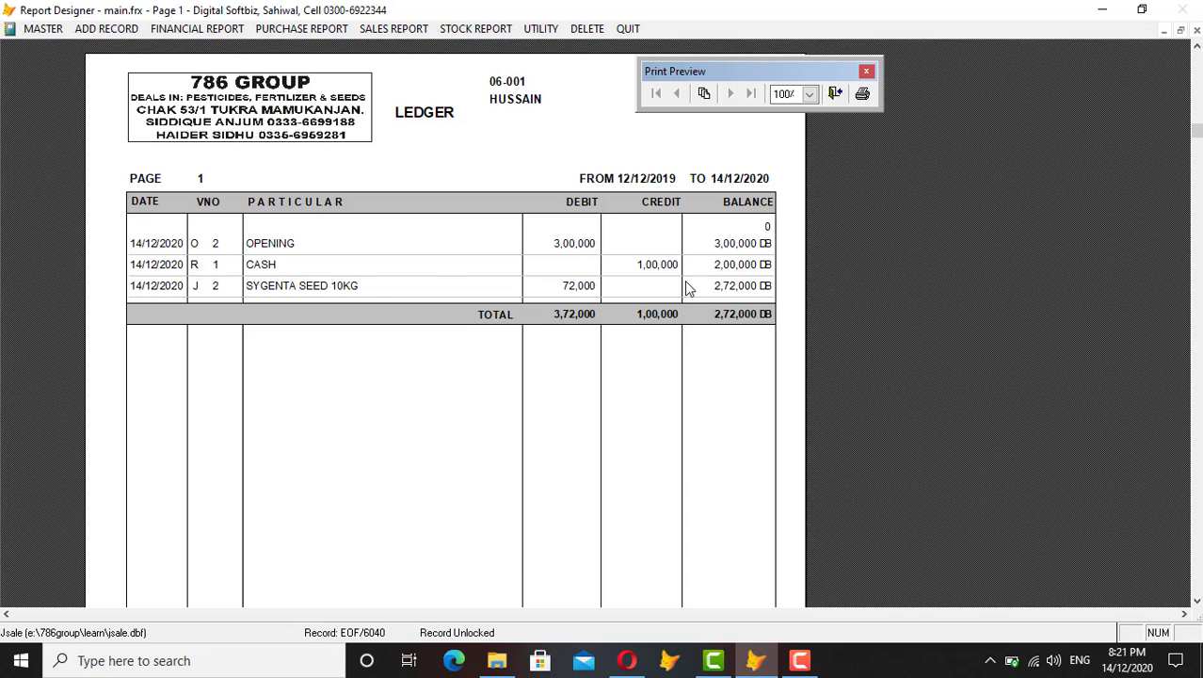
pyautogui.press('Escape')
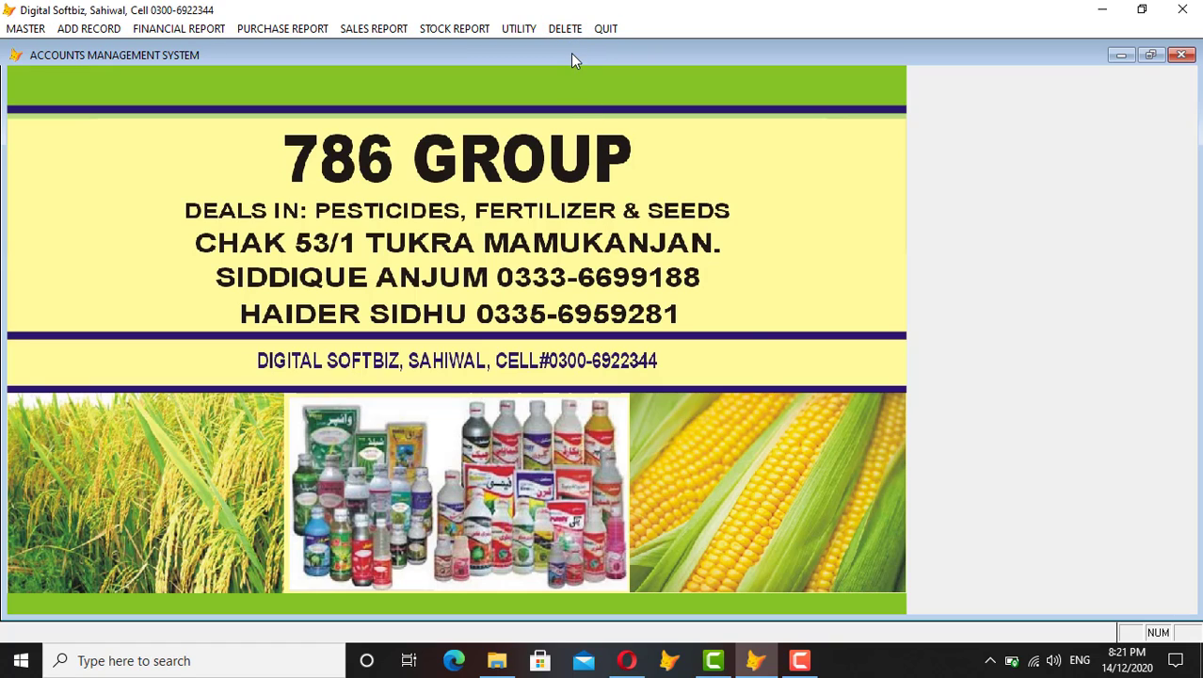
# Step: Delete receipt voucher 1 dated 14/12/2020, using voucher type R, and confirm the deletion after reviewing its records
pyautogui.click(563, 30)
pyautogui.click(715, 383)
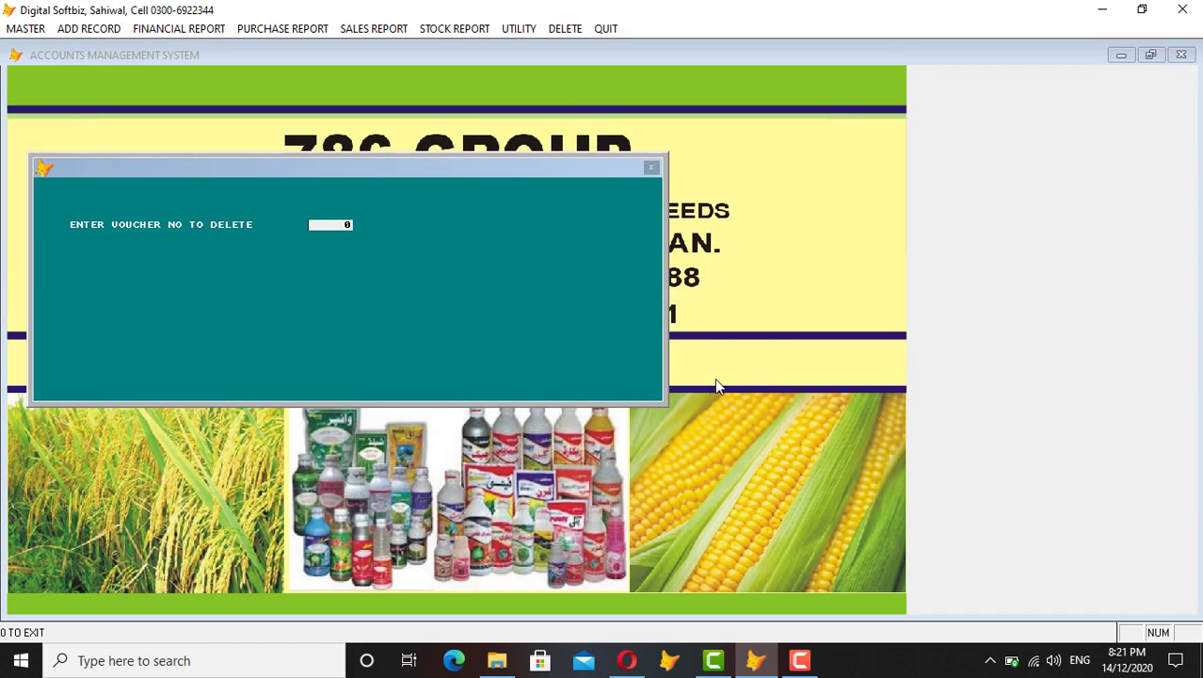
pyautogui.write('1')
pyautogui.press('Return')
pyautogui.write('14/12/2')
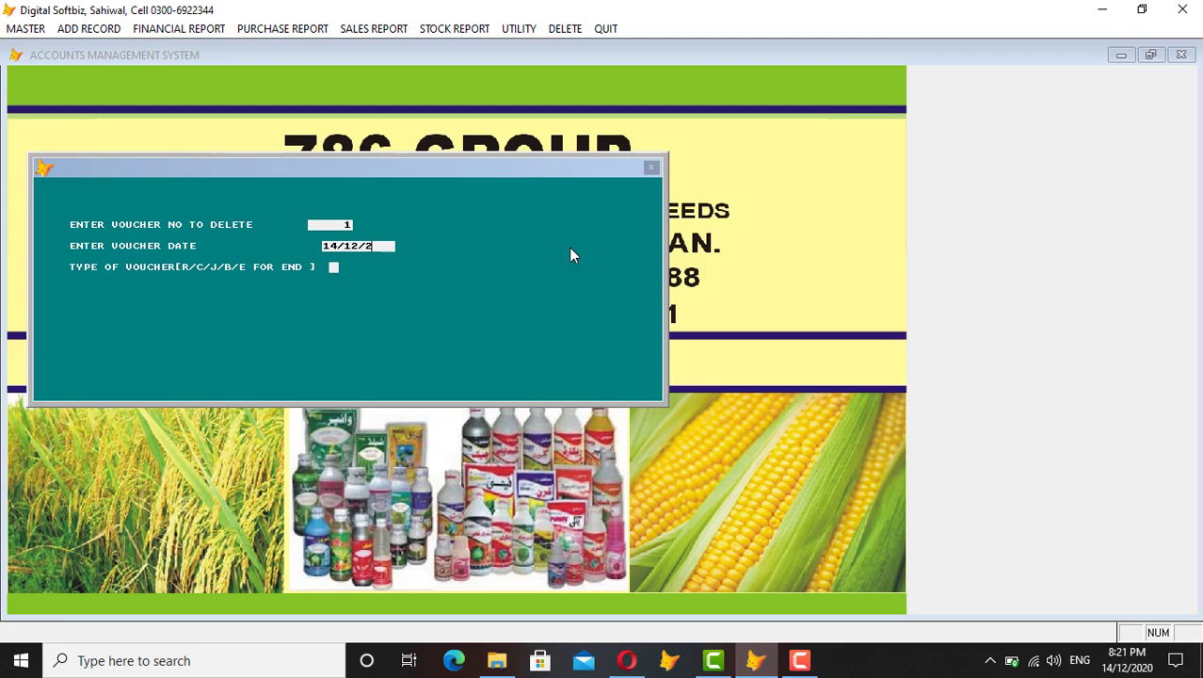
pyautogui.write('020')
pyautogui.write('R')
pyautogui.press('Return')
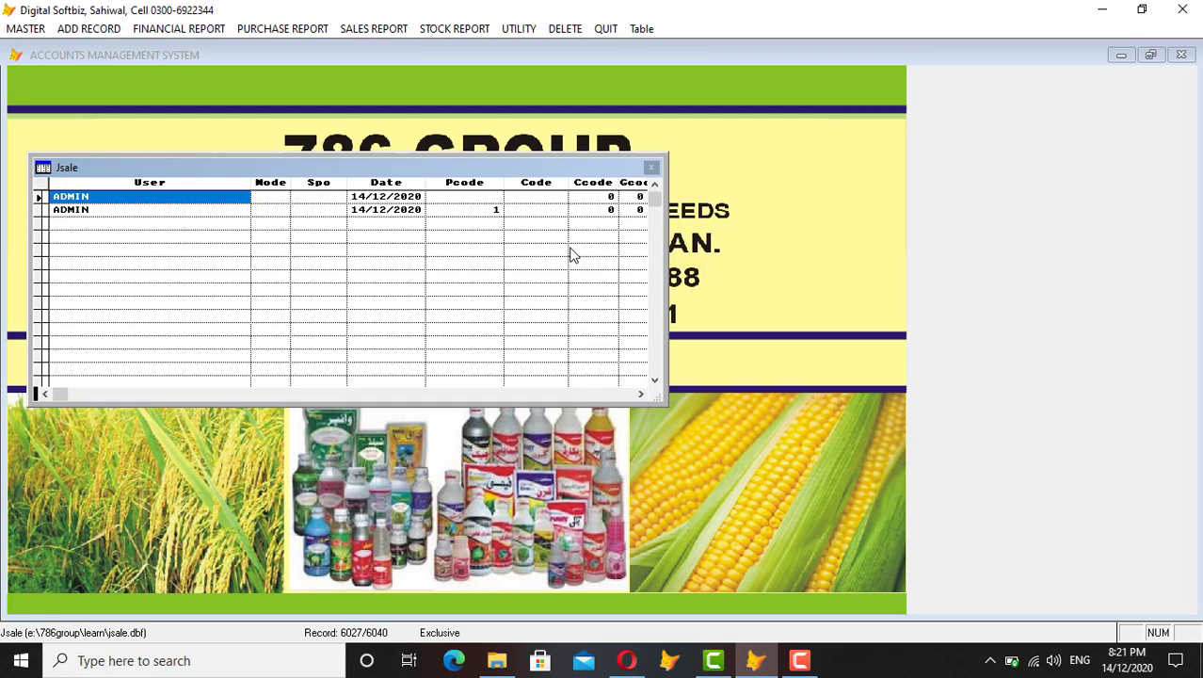
pyautogui.press('Escape')
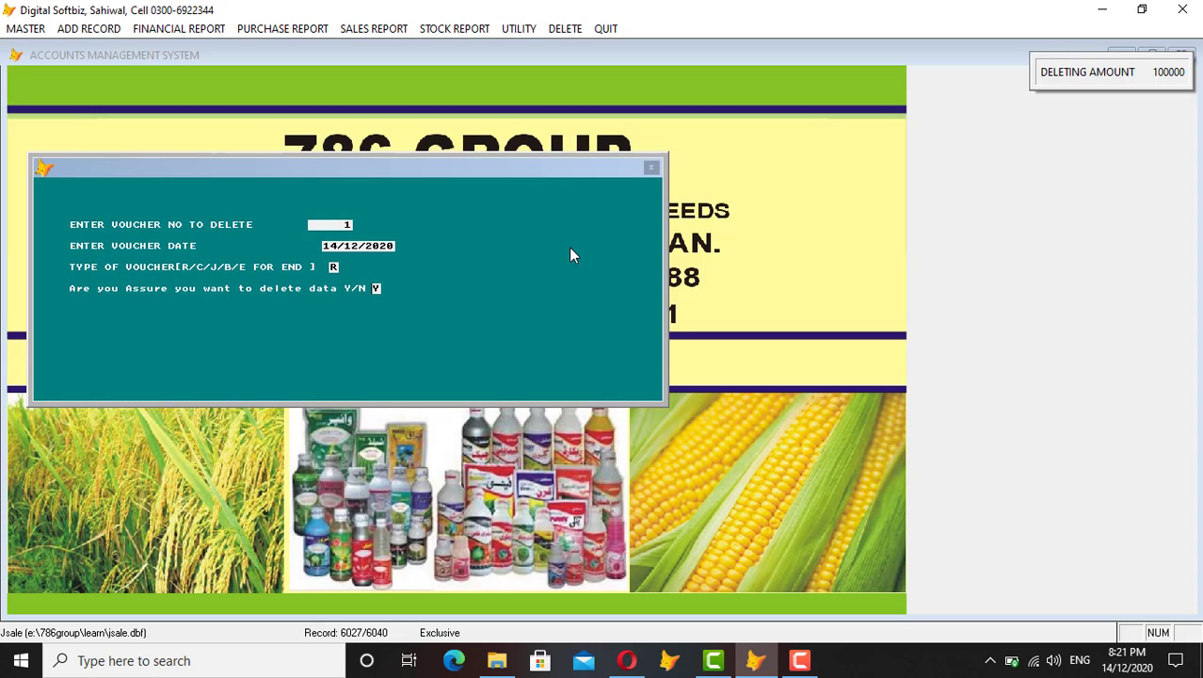
pyautogui.press('Return')
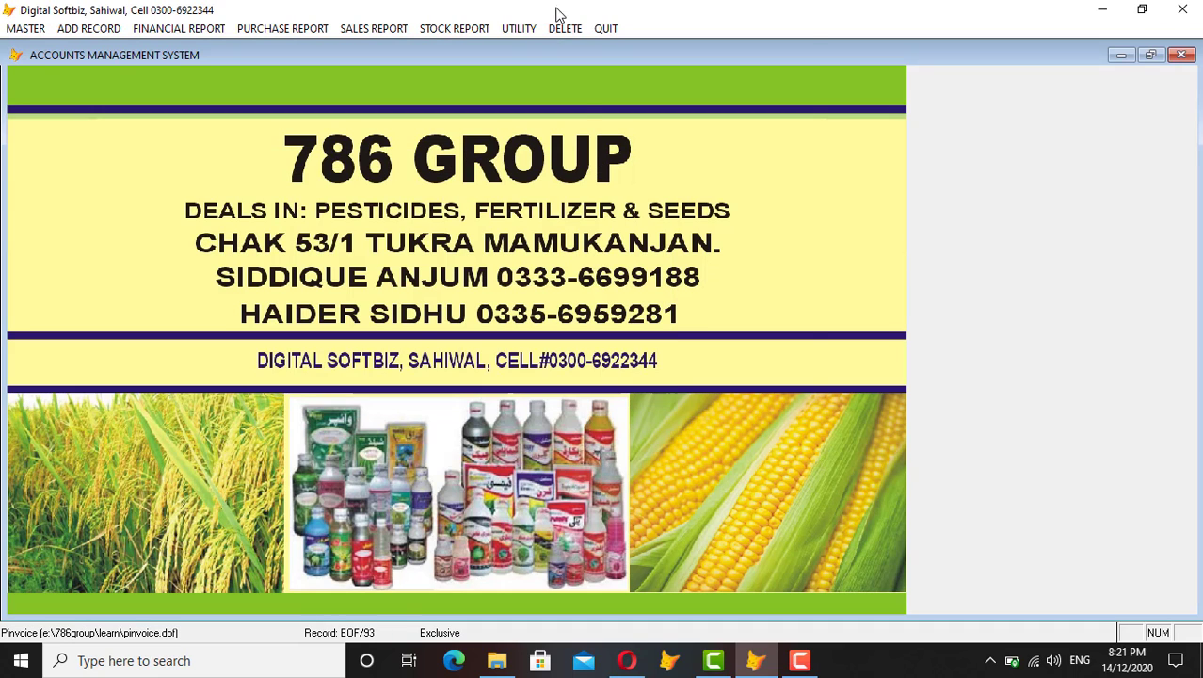